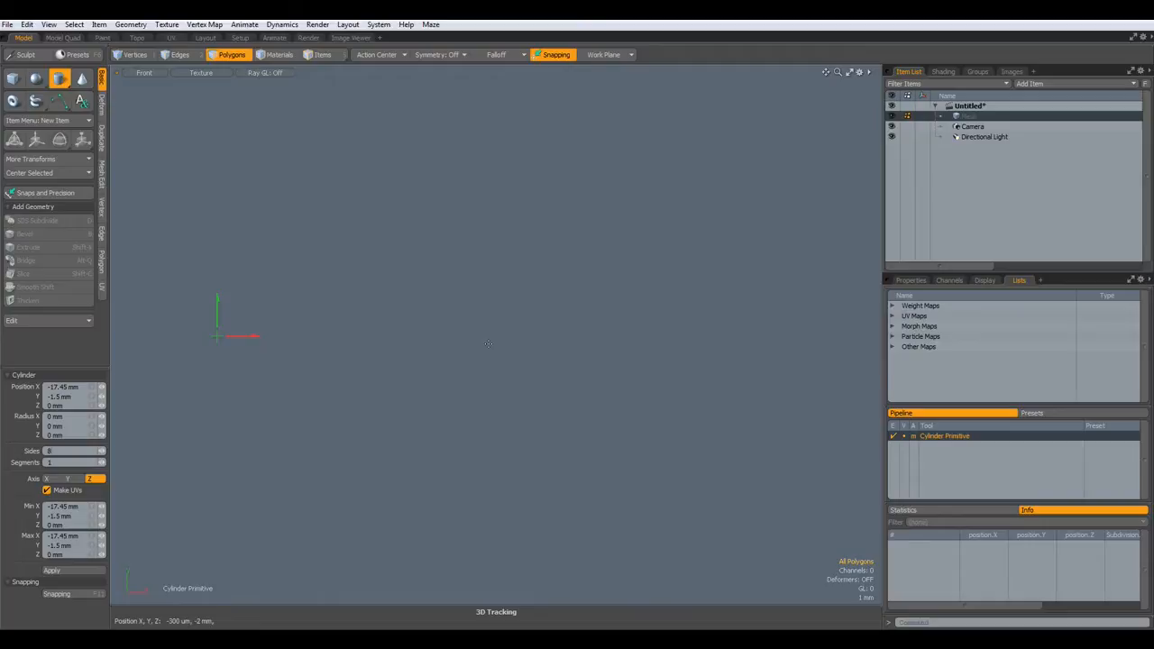
- Draw a cylinder disc and set its X and Y radius to 2 mm
{"action": "left_click_drag", "start_coordinate": [493, 339], "coordinate": [500, 342]}
{"action": "left_click_drag", "start_coordinate": [223, 339], "coordinate": [228, 352]}
{"action": "left_click_drag", "start_coordinate": [505, 355], "coordinate": [509, 360]}
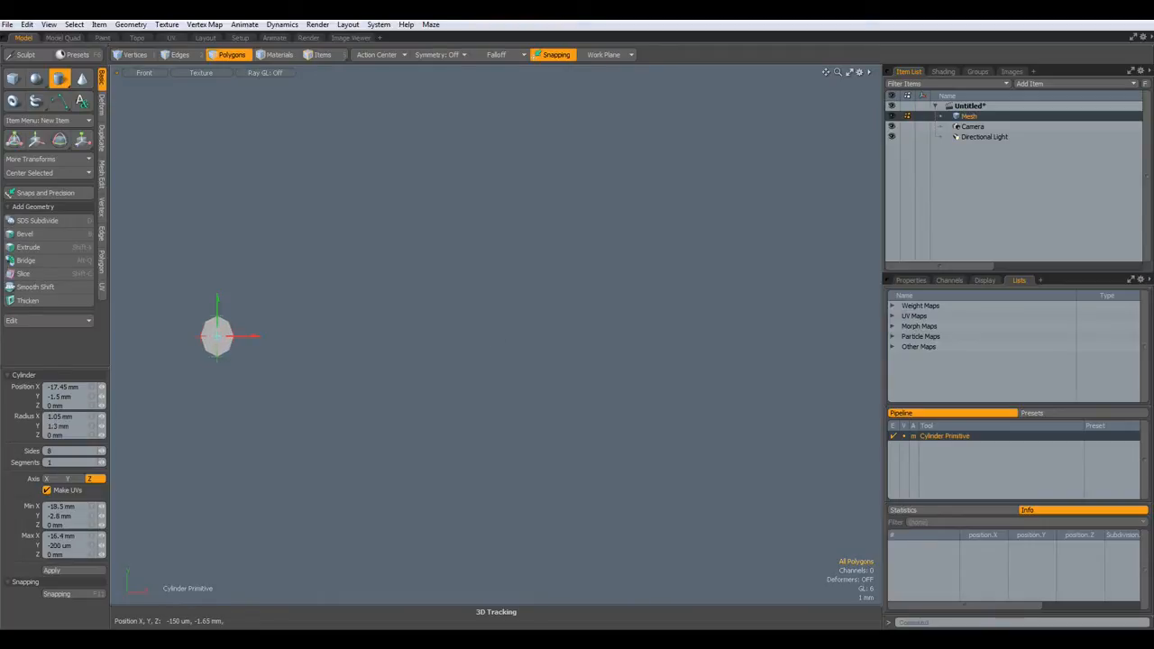
{"action": "left_click", "coordinate": [77, 417]}
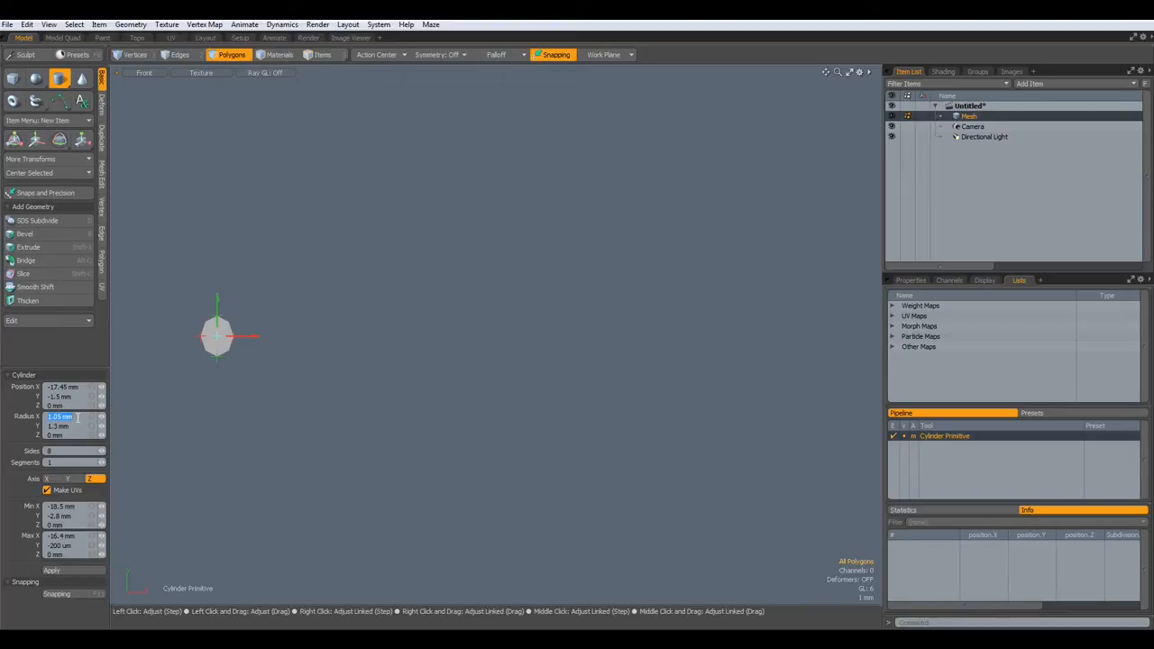
{"action": "type", "text": "2"}
{"action": "left_click", "coordinate": [74, 425]}
{"action": "type", "text": "2"}
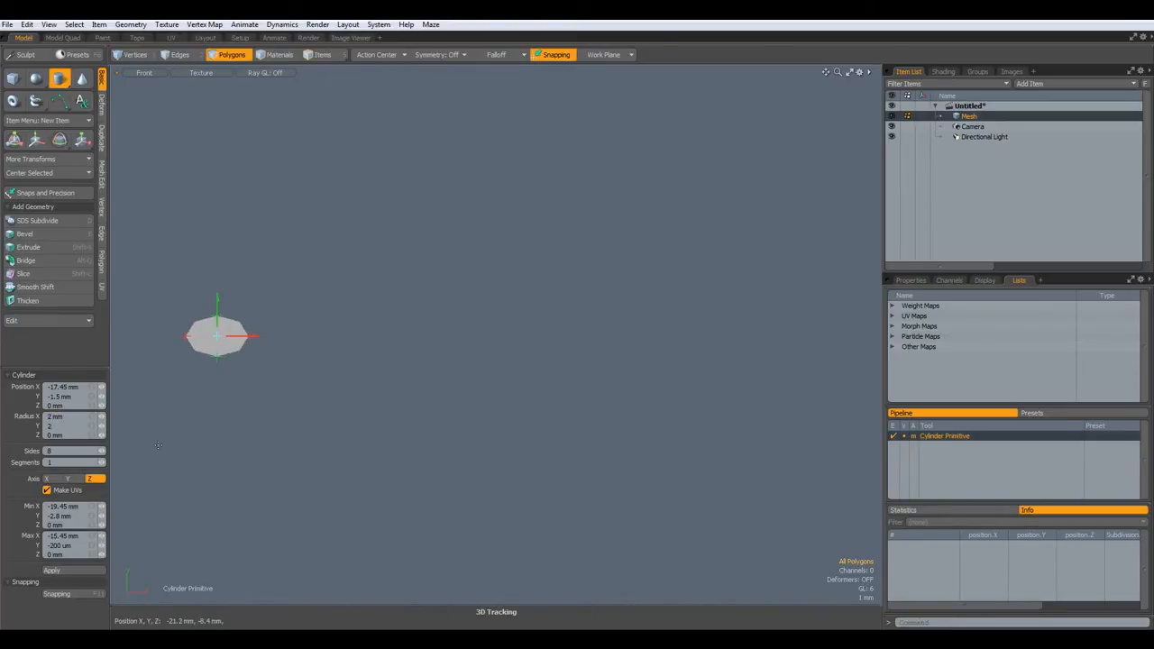
- Centre the disc at the origin, drop the tool and select the octagon polygon
{"action": "left_click", "coordinate": [26, 175]}
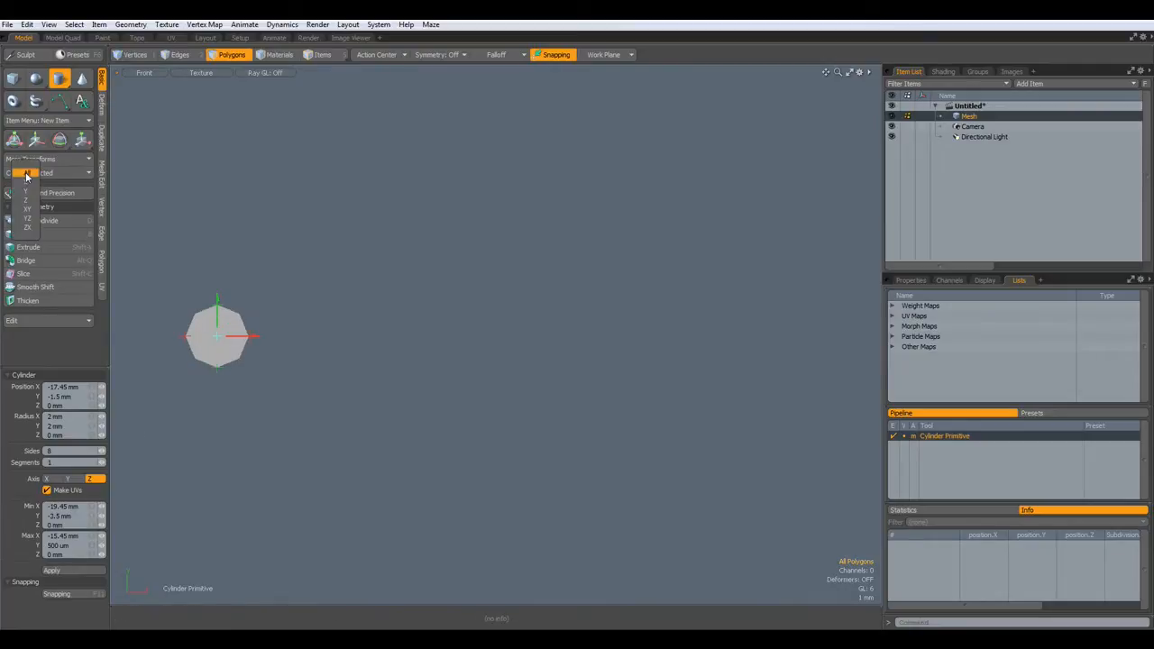
{"action": "left_click", "coordinate": [26, 174]}
{"action": "key", "text": "space"}
{"action": "left_click", "coordinate": [491, 306]}
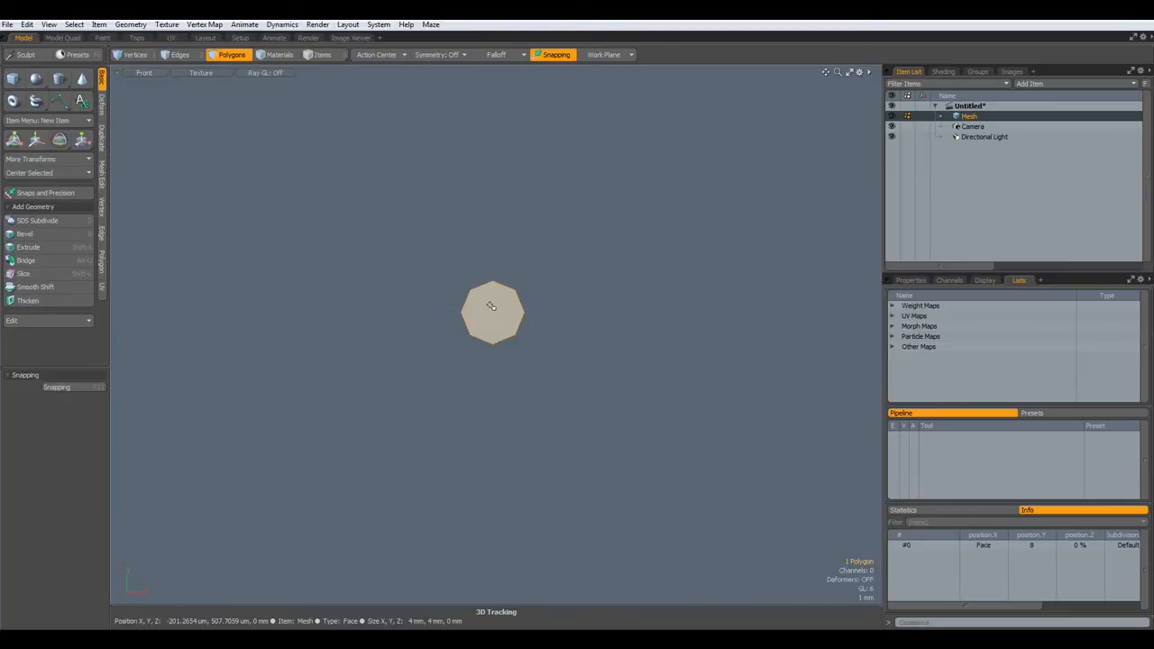
- Move the octagon left along X to a position of -10 mm
{"action": "key", "text": "w"}
{"action": "left_click_drag", "start_coordinate": [536, 312], "coordinate": [373, 311]}
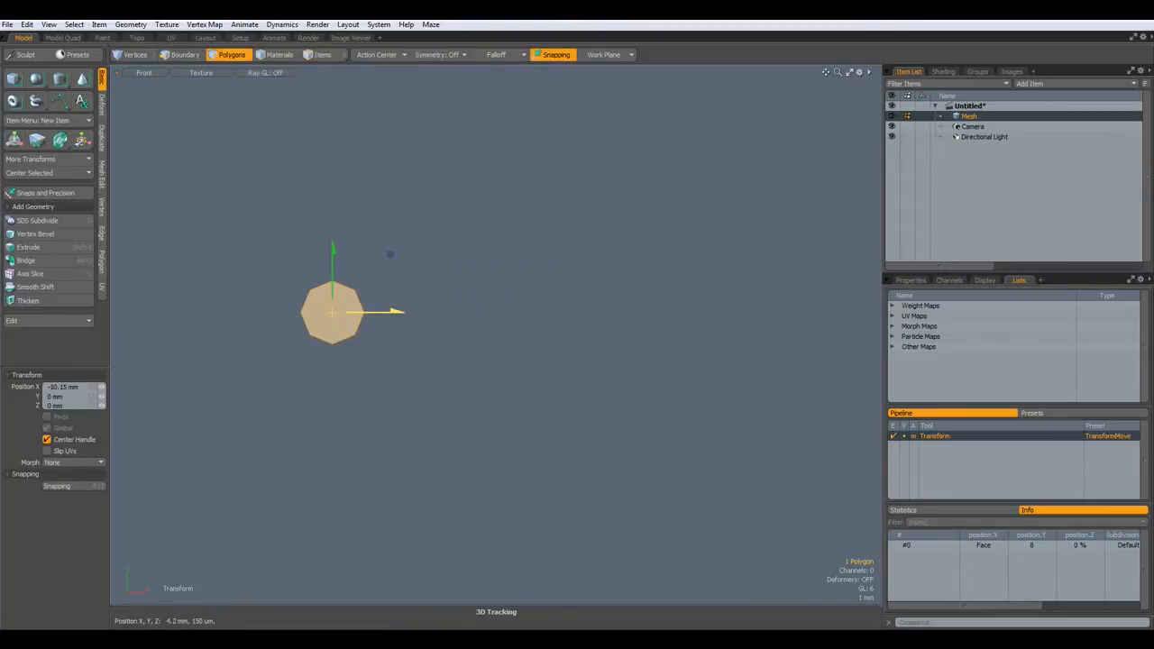
{"action": "left_click", "coordinate": [80, 385]}
{"action": "key", "text": "BackSpace"}
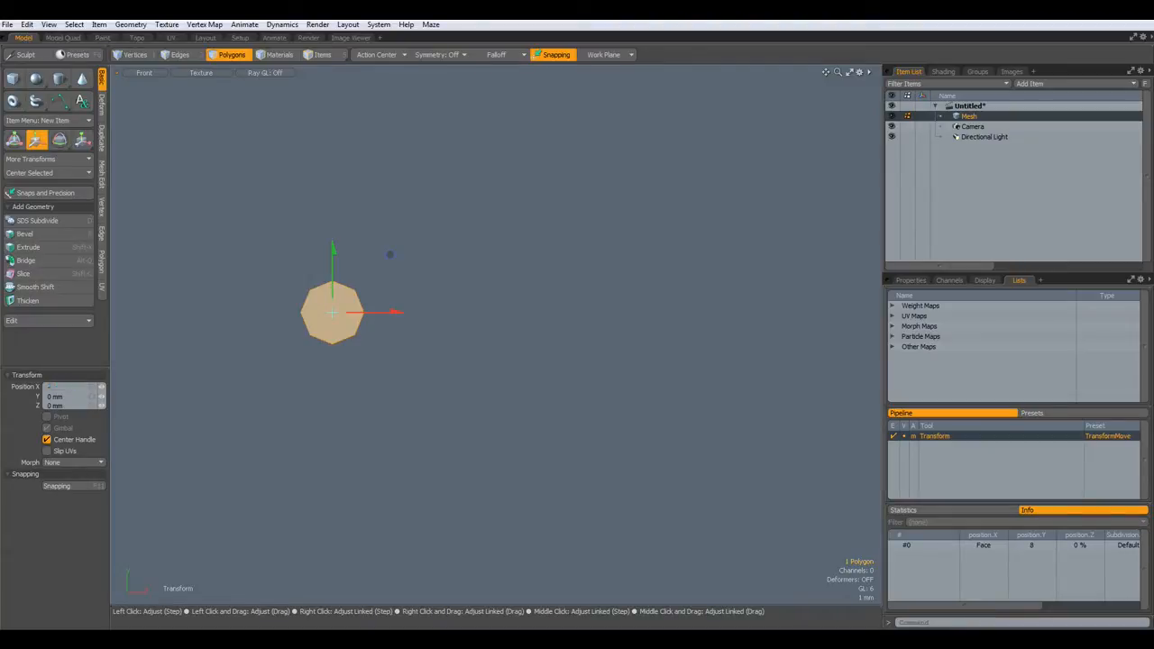
{"action": "key", "text": "Return"}
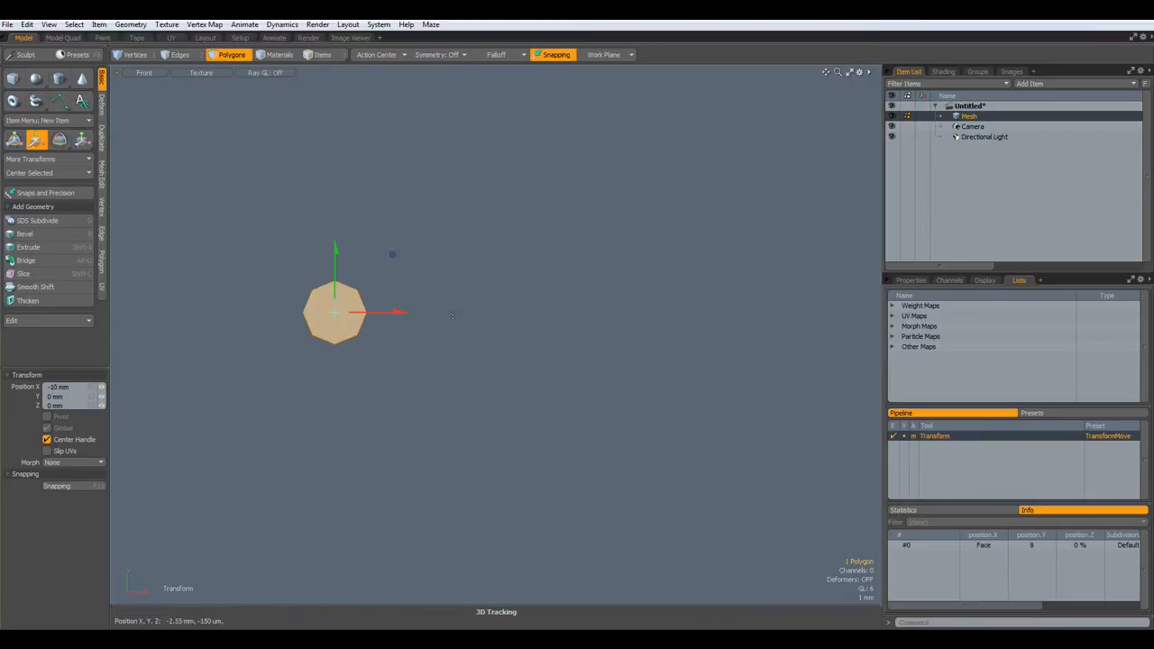
{"action": "left_click", "coordinate": [103, 135]}
- Radial-sweep the octagon around the Y axis with a 4 mm offset, pivoting on the origin
{"action": "left_click", "coordinate": [62, 85]}
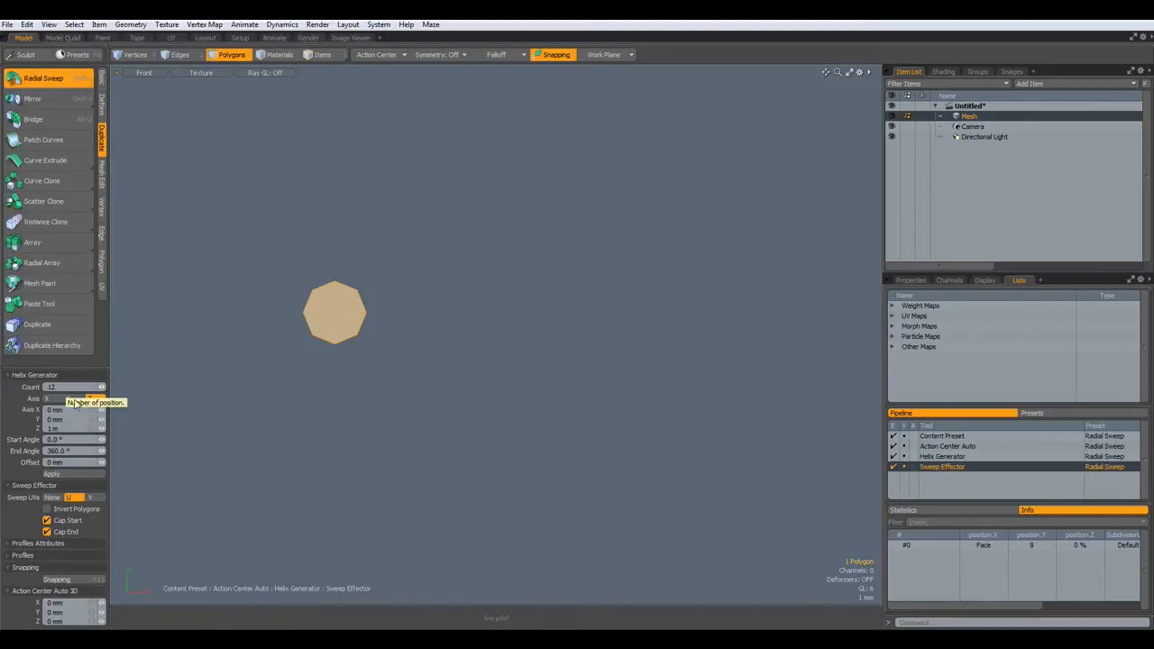
{"action": "left_click", "coordinate": [72, 400]}
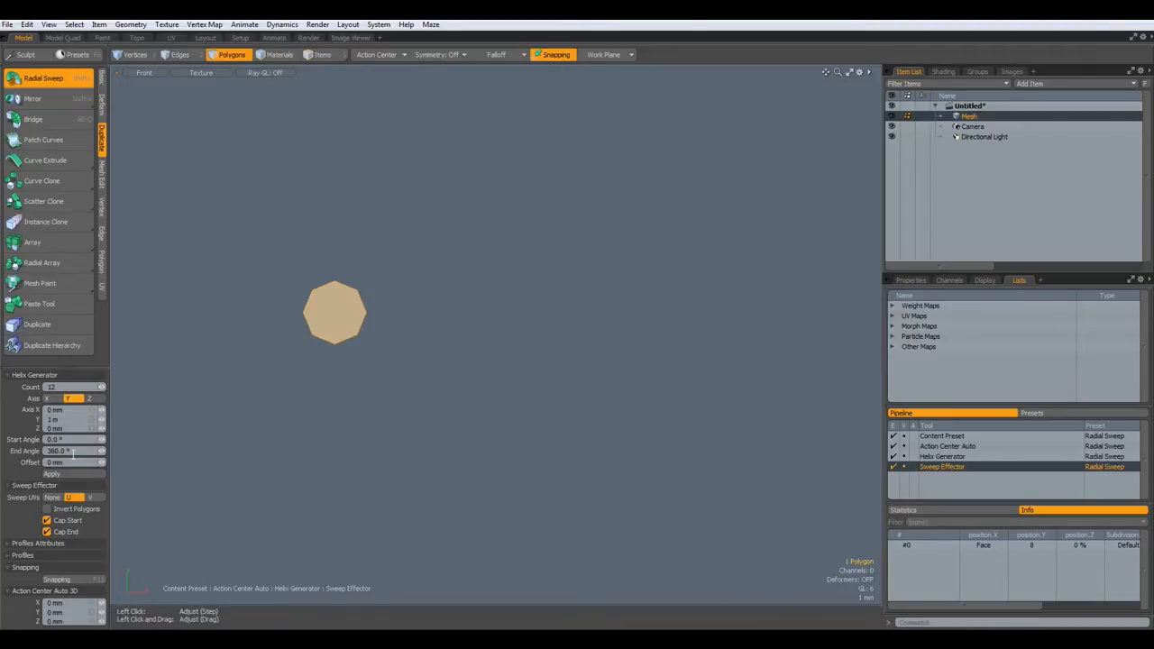
{"action": "type", "text": "4"}
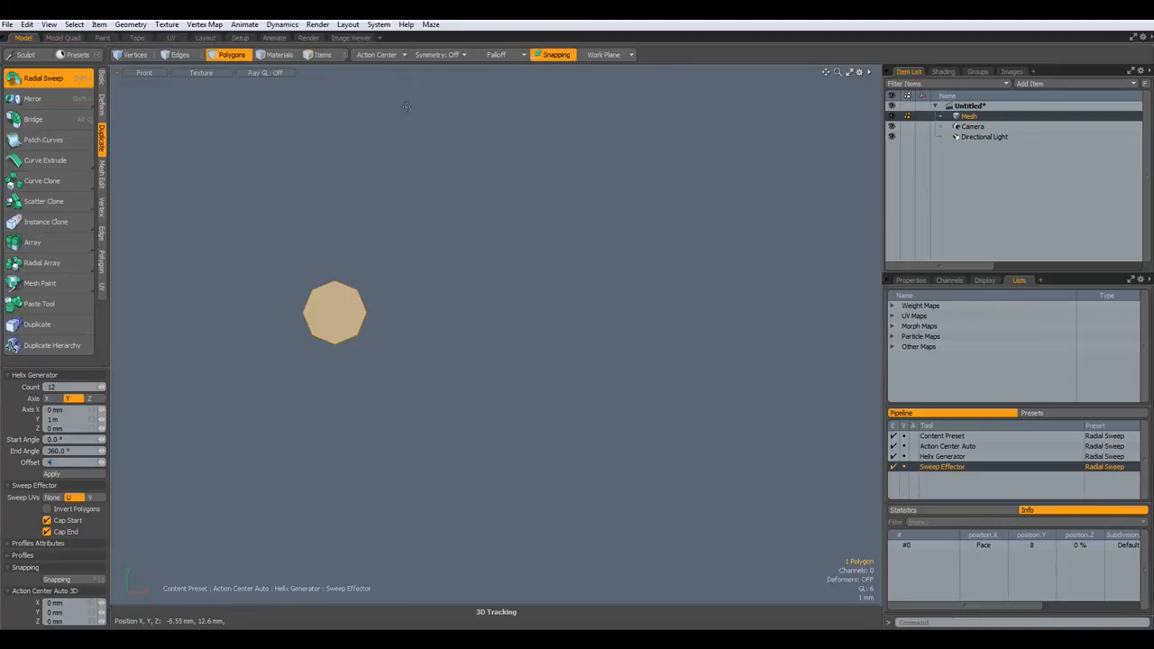
{"action": "left_click", "coordinate": [390, 54]}
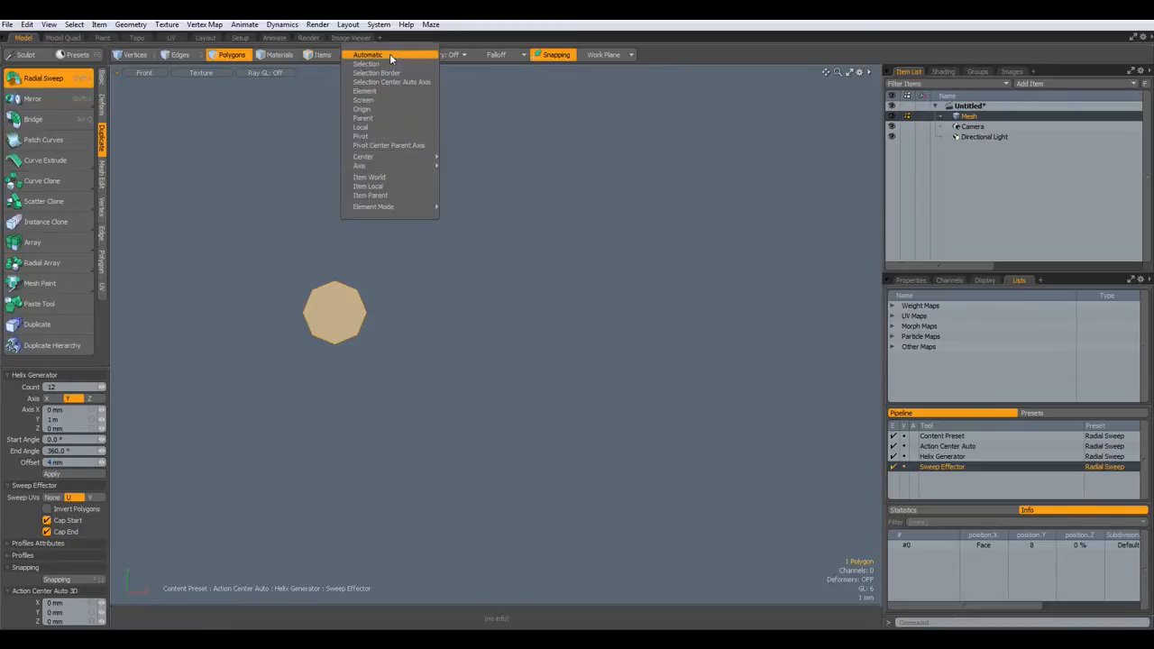
{"action": "left_click", "coordinate": [379, 108]}
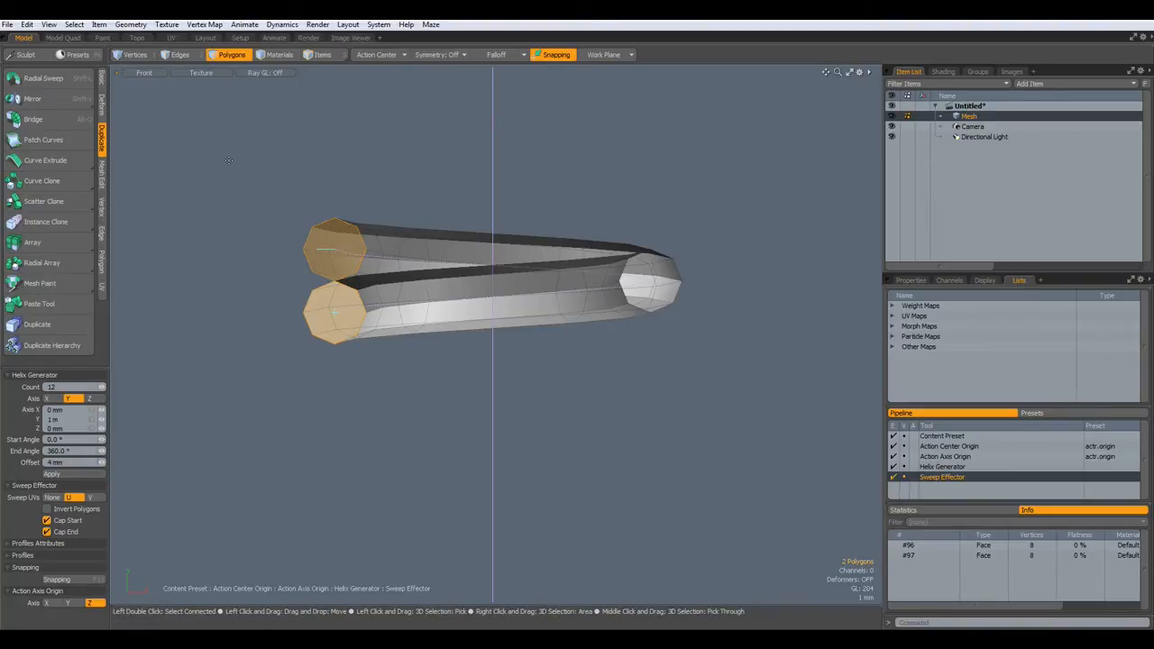
- Keep the coil's end caps and flip its faces to point outward
{"action": "key", "text": "Delete"}
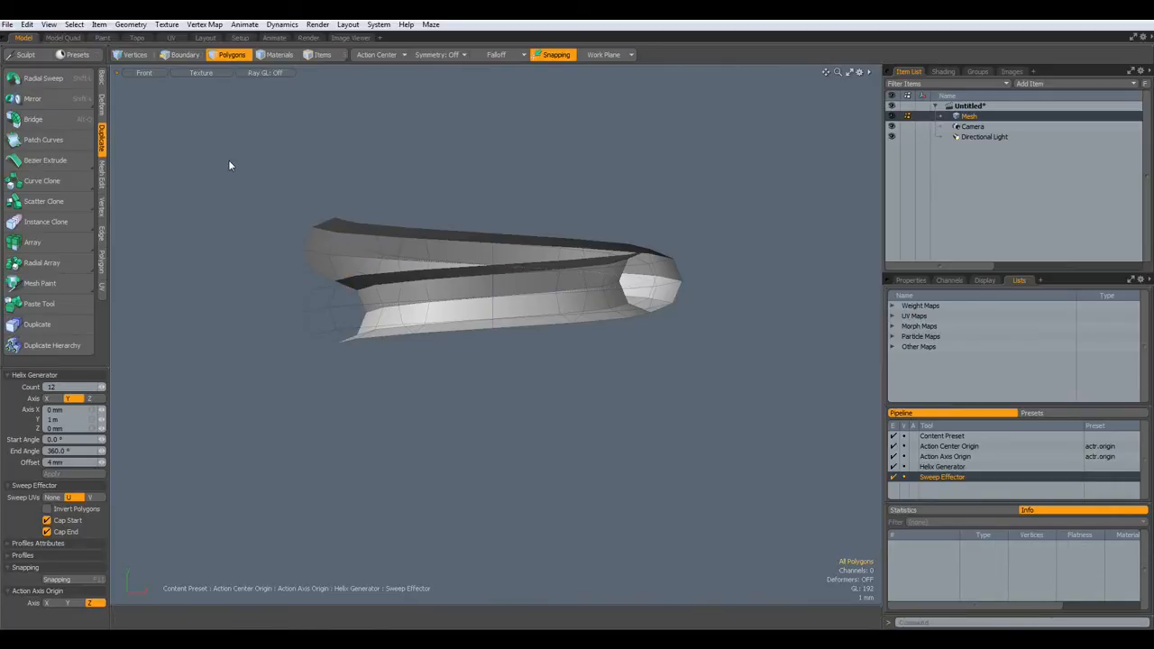
{"action": "key", "text": "ctrl+z"}
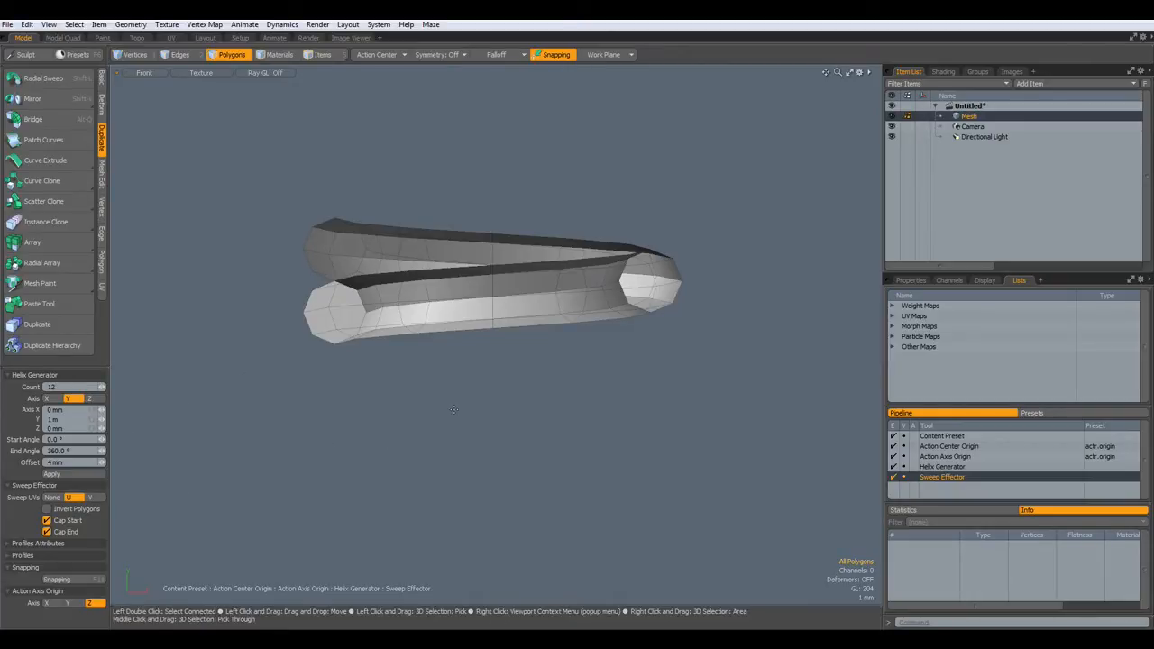
{"action": "key", "text": "f"}
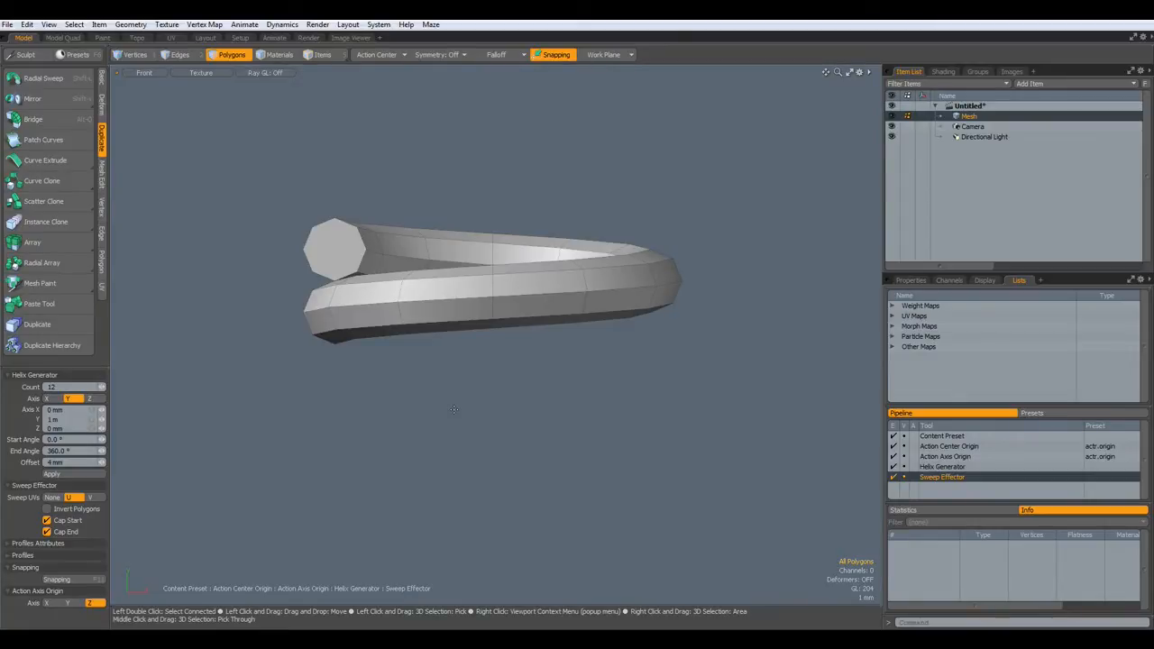
- Switch to a perspective view zoomed in on the gap between coil ends
{"action": "key", "text": "ctrl+space"}
{"action": "left_click", "coordinate": [490, 387]}
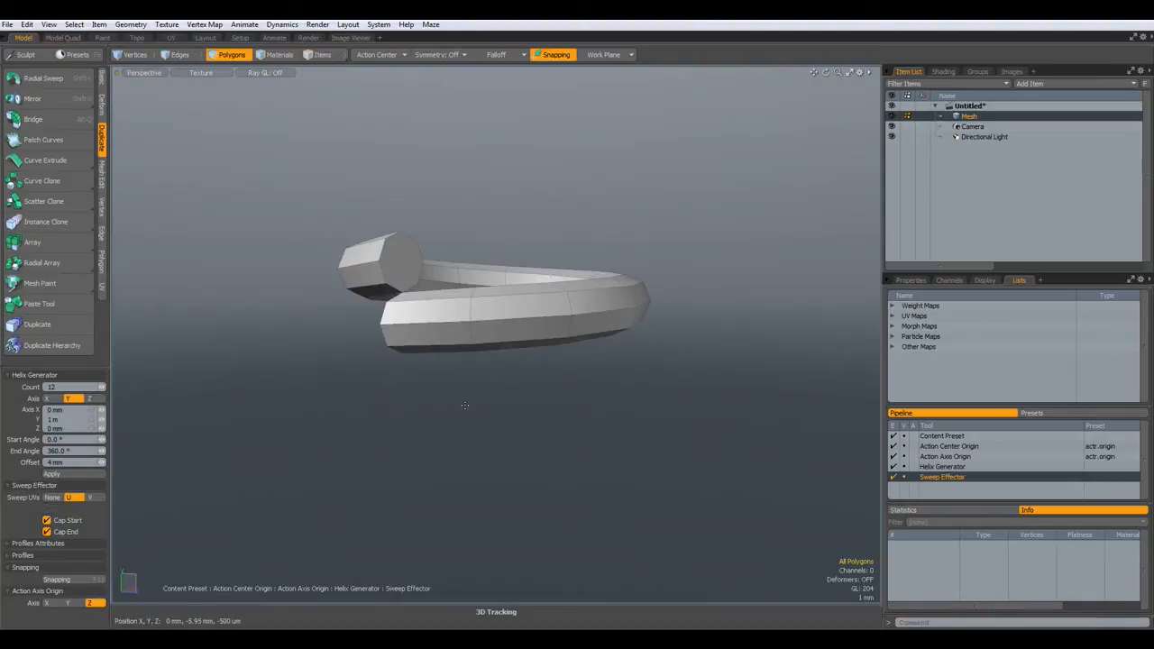
{"action": "left_click_drag", "start_coordinate": [393, 404], "coordinate": [473, 431], "text": "alt"}
{"action": "scroll", "coordinate": [490, 336], "scroll_direction": "up", "scroll_amount": 5}
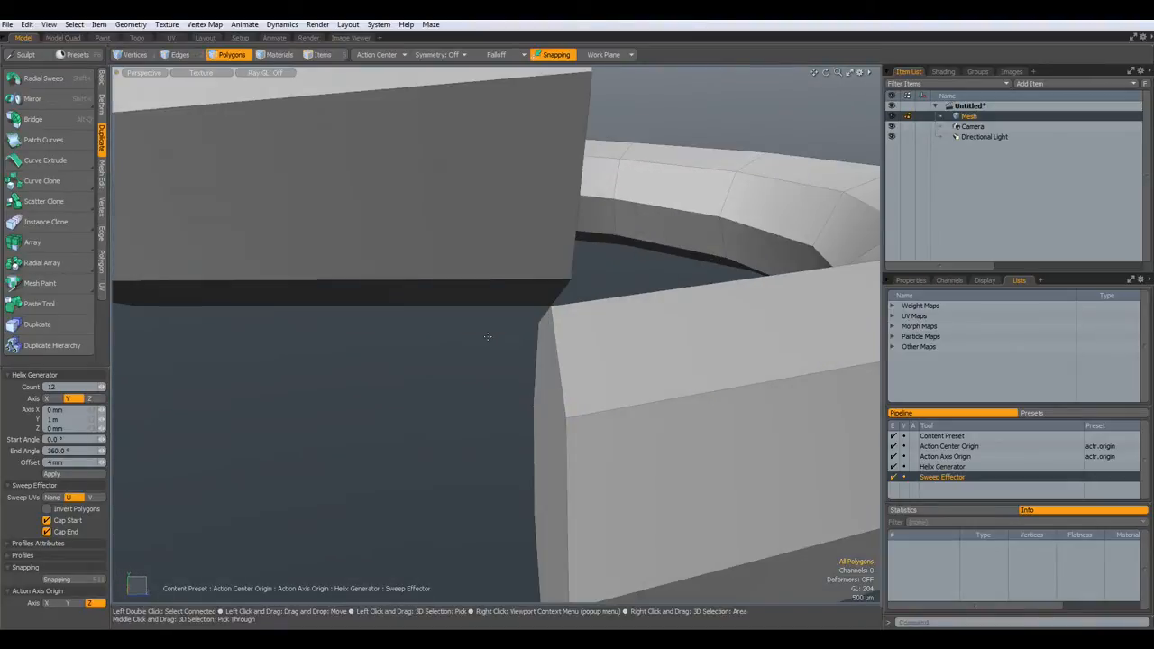
- Commit the sweep and check vertex #111's Y position in the statistics list
{"action": "key", "text": "1"}
{"action": "left_click", "coordinate": [565, 418]}
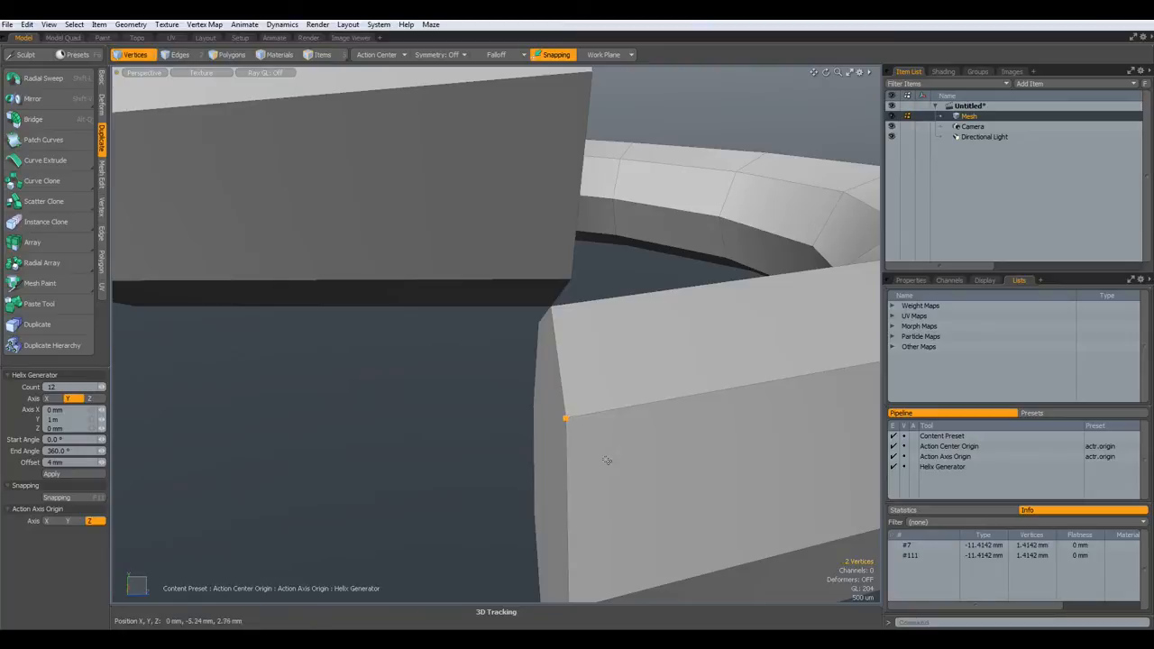
{"action": "left_click_drag", "start_coordinate": [882, 573], "coordinate": [875, 573]}
{"action": "left_click", "coordinate": [1025, 556]}
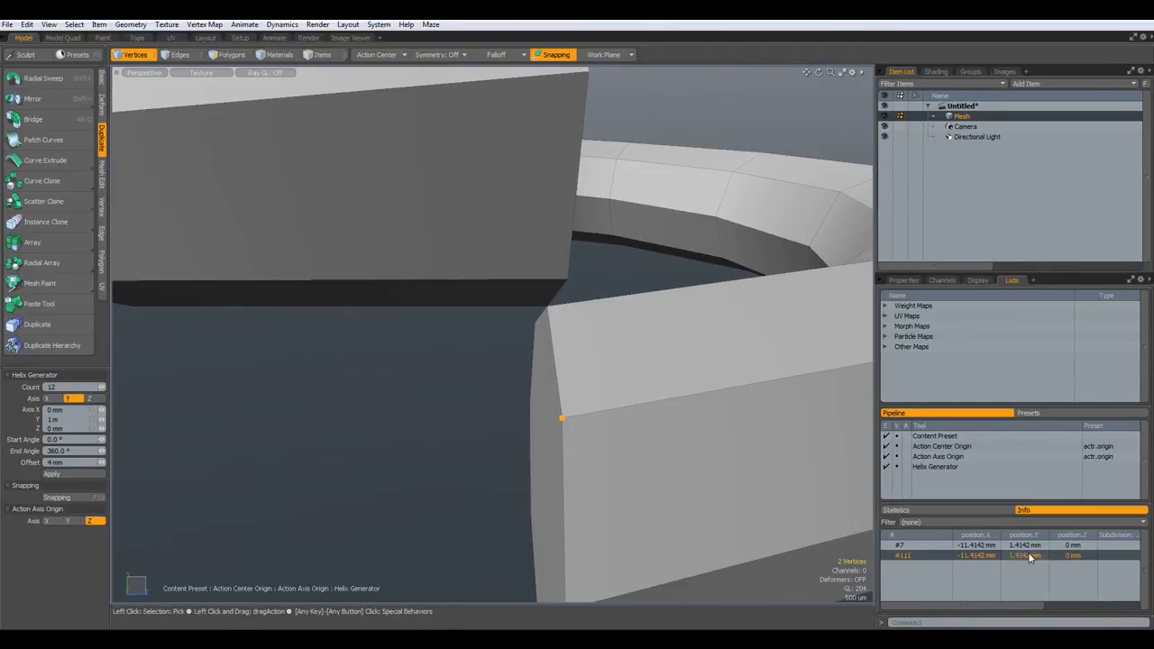
{"action": "double_click", "coordinate": [1030, 556]}
{"action": "key", "text": "ctrl+c"}
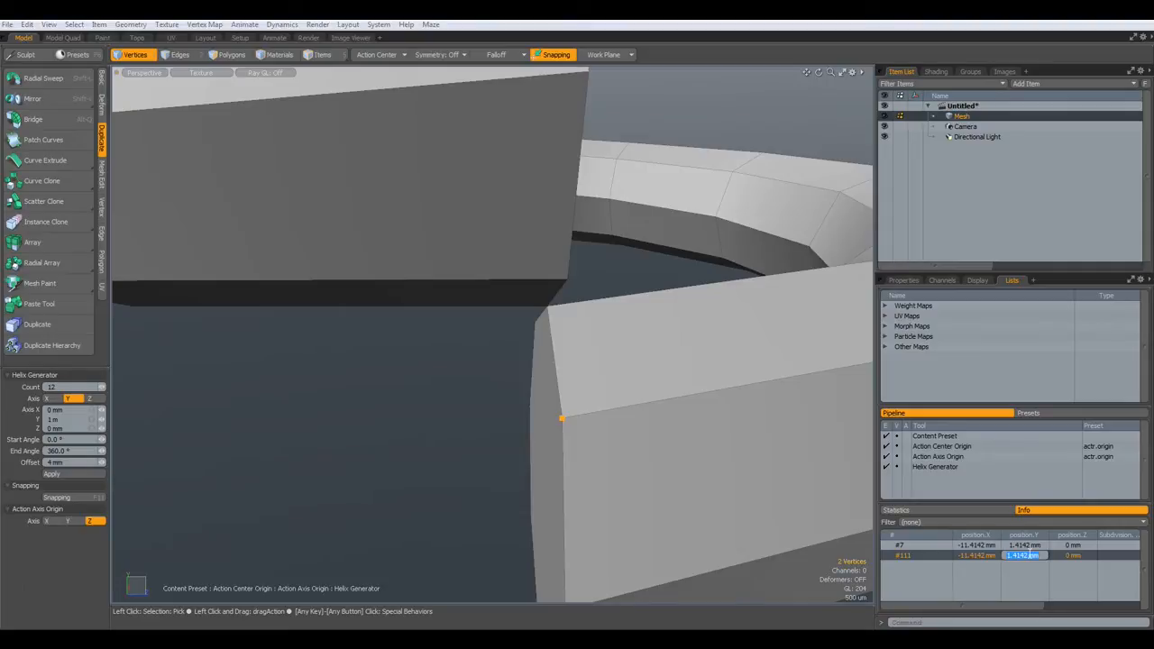
{"action": "key", "text": "Escape"}
{"action": "key", "text": "Escape"}
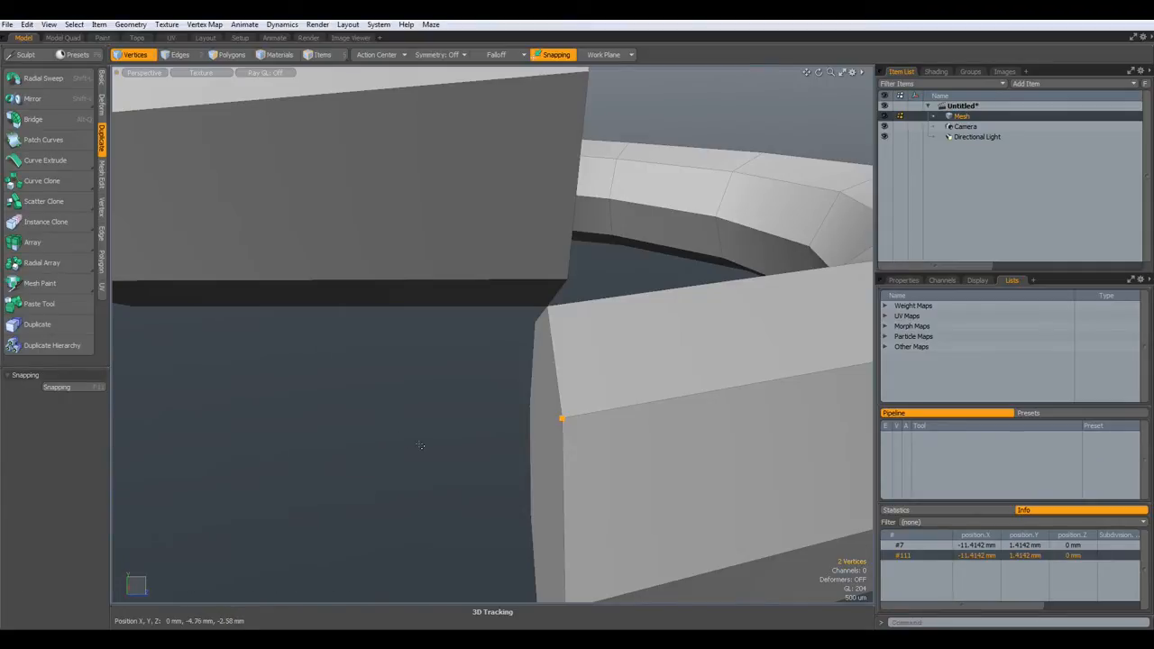
- In the left side view, box-select the 48 vertices on the coil's lower half
{"action": "key", "text": "KP_3"}
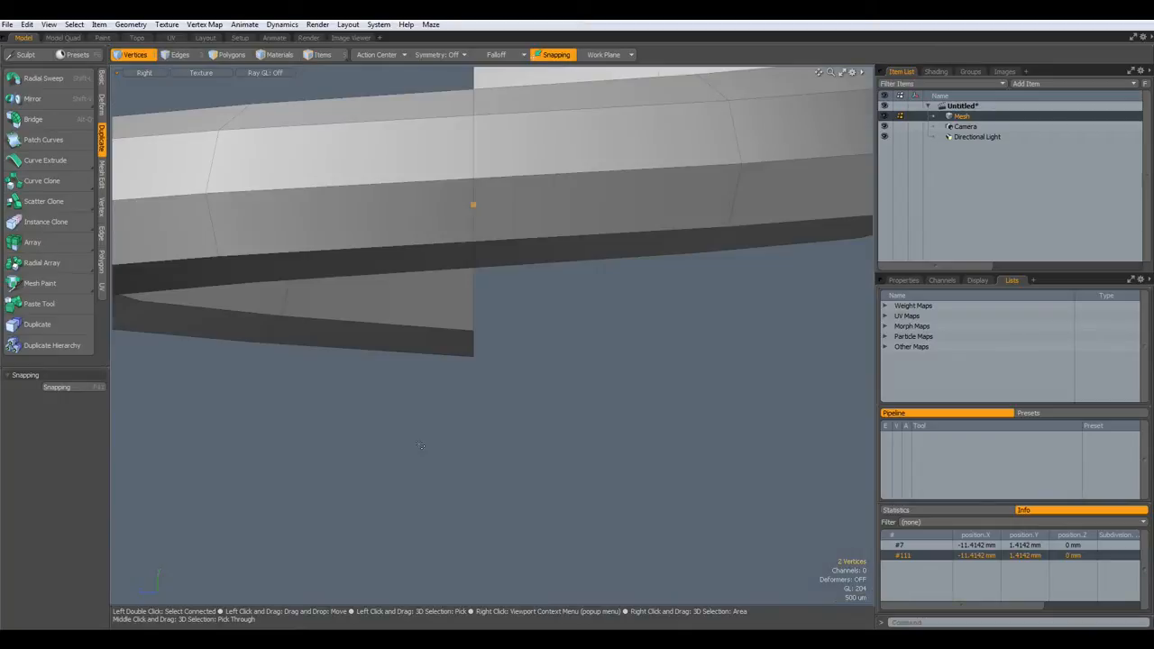
{"action": "key", "text": "ctrl+KP_3"}
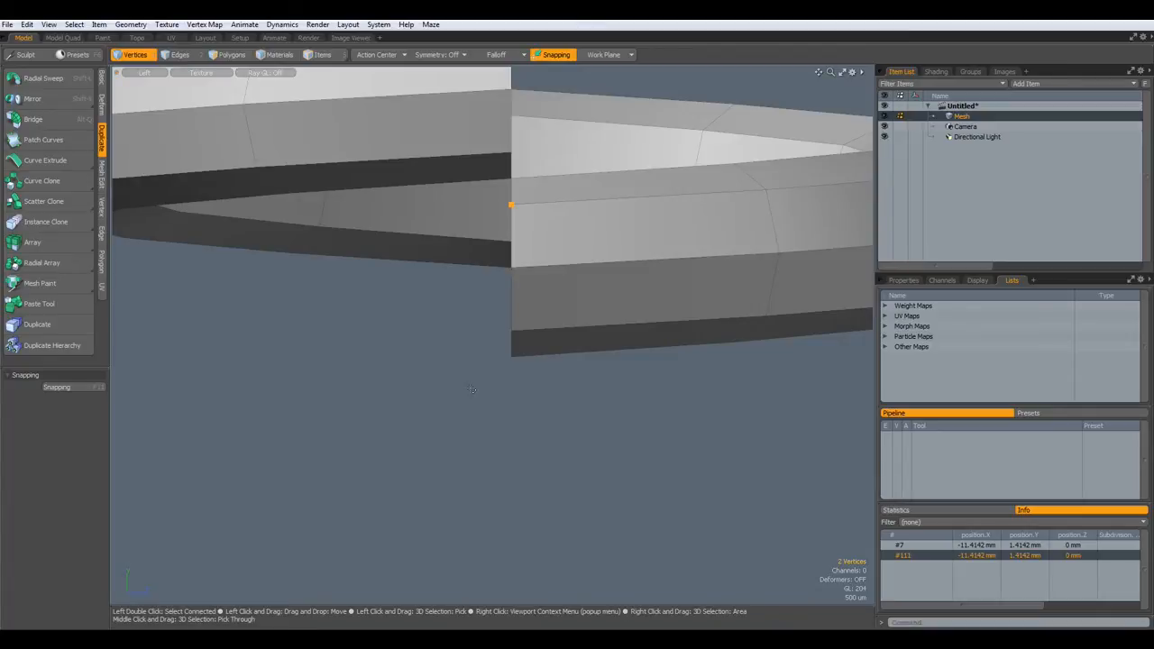
{"action": "key", "text": "2"}
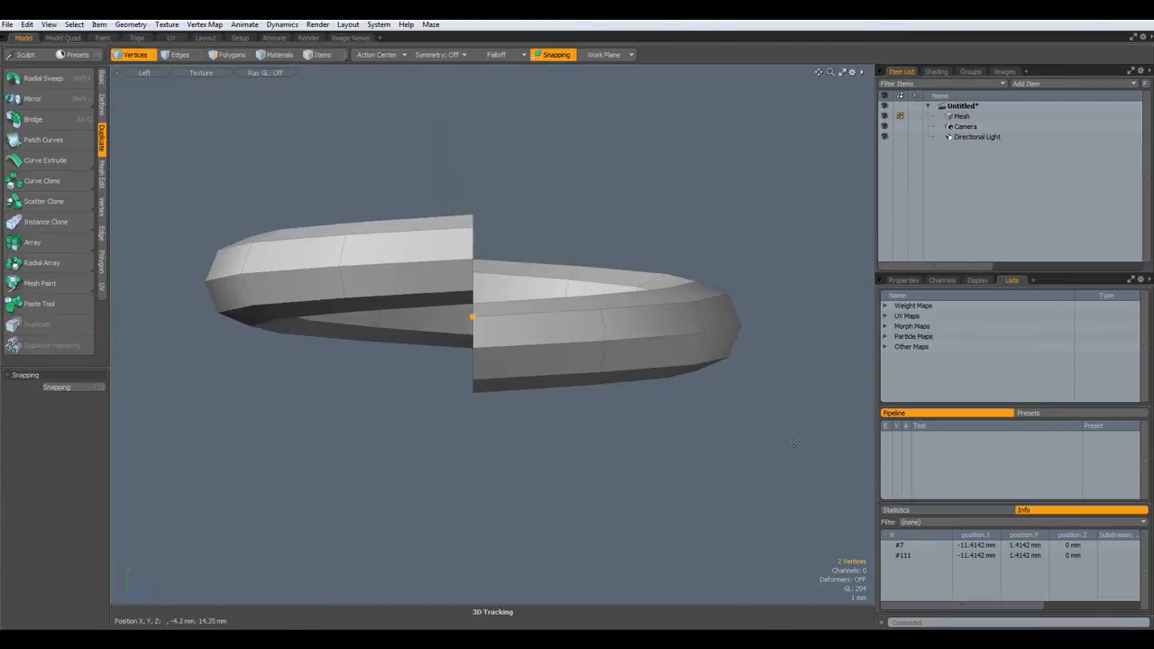
{"action": "left_click_drag", "start_coordinate": [805, 495], "coordinate": [157, 319]}
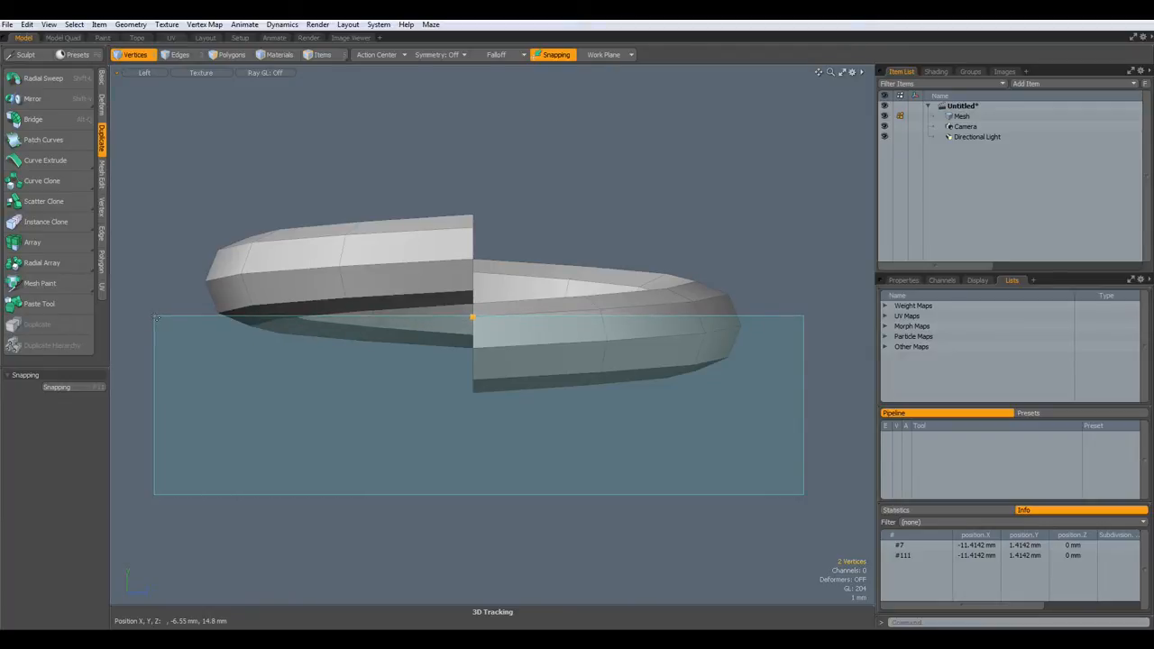
{"action": "left_click_drag", "start_coordinate": [157, 319], "coordinate": [157, 317]}
{"action": "scroll", "coordinate": [157, 317], "scroll_direction": "up", "scroll_amount": 2}
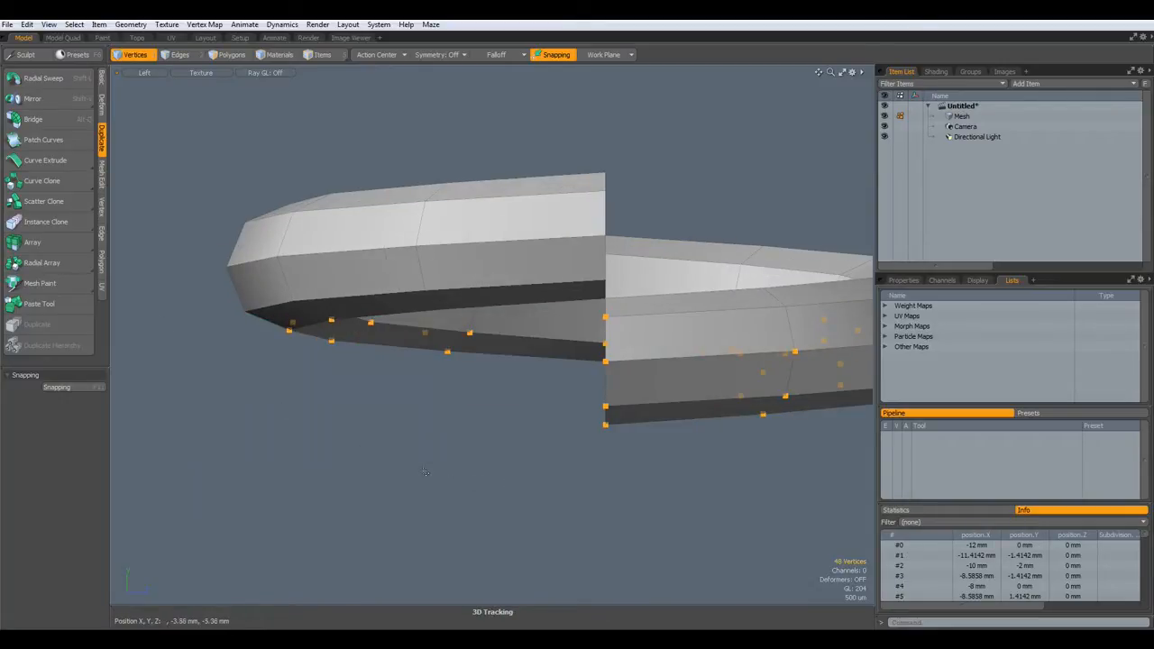
- Set the selected vertices' Y position to 1.4142 mm
{"action": "left_click", "coordinate": [102, 206]}
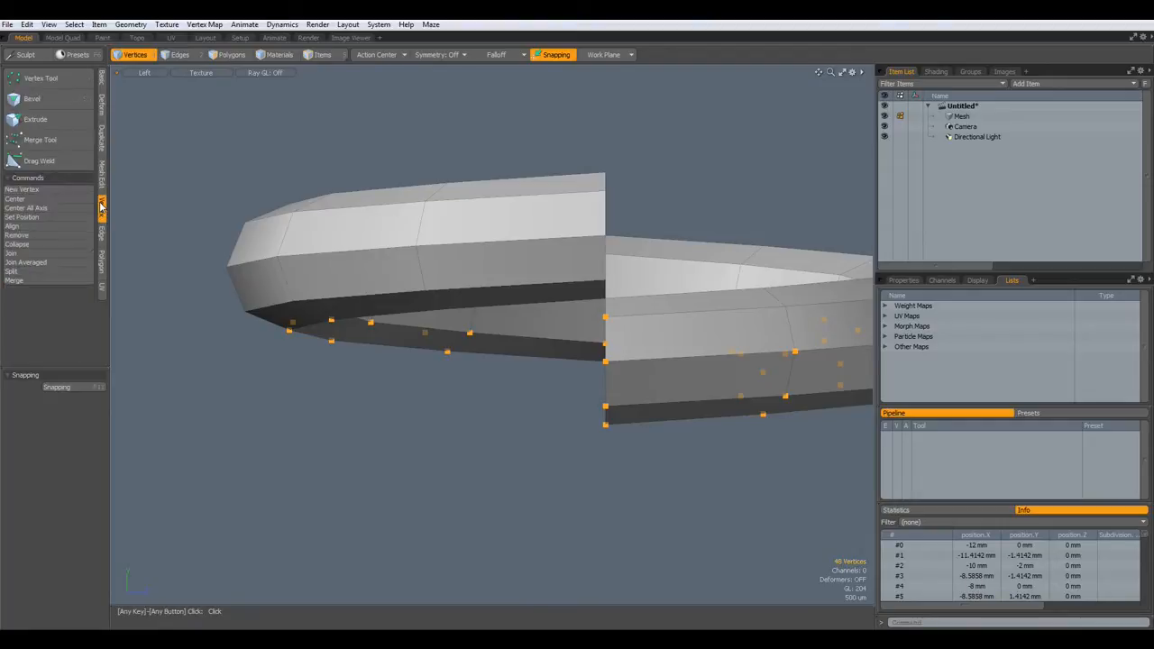
{"action": "left_click", "coordinate": [27, 219]}
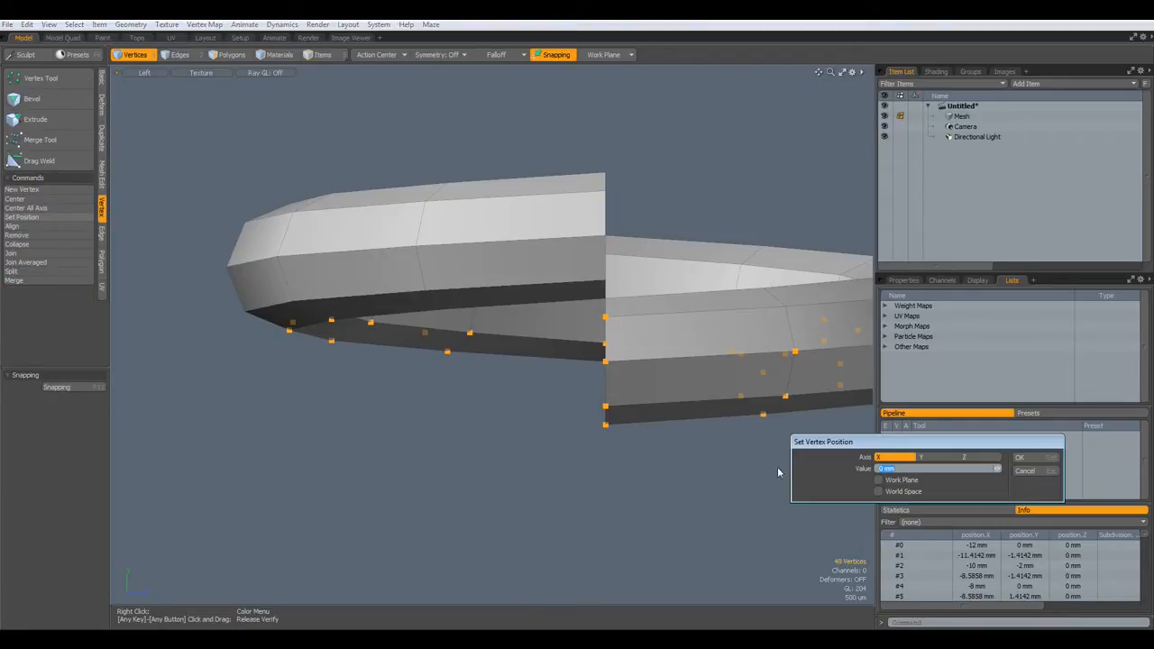
{"action": "key", "text": "ctrl+v"}
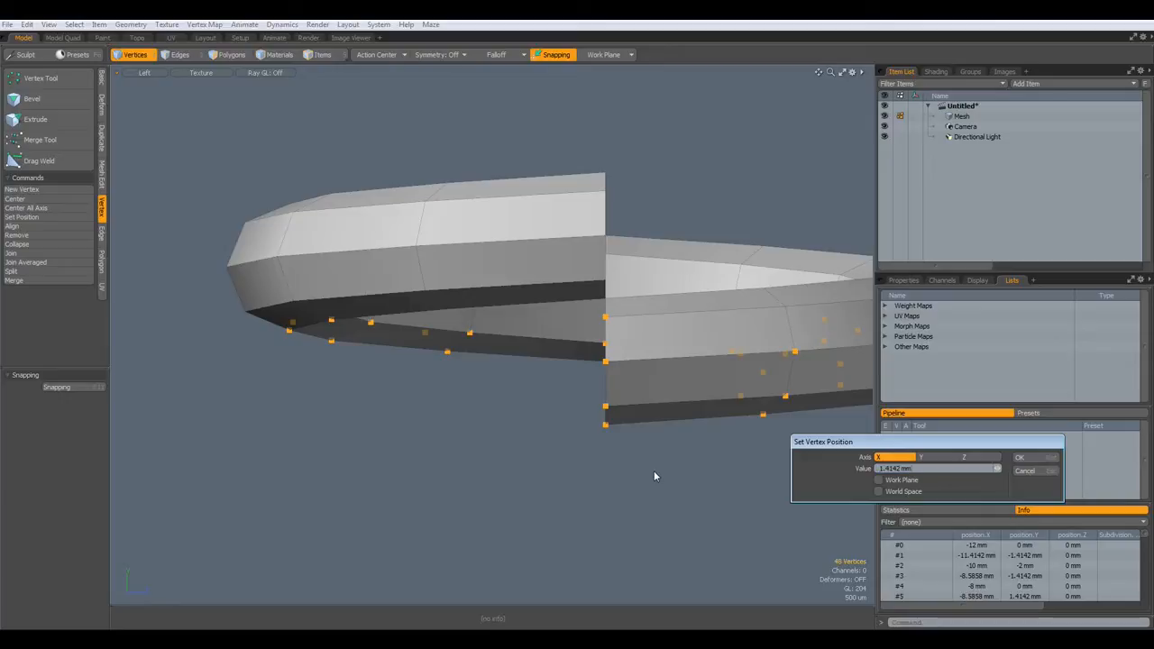
{"action": "left_click", "coordinate": [937, 457]}
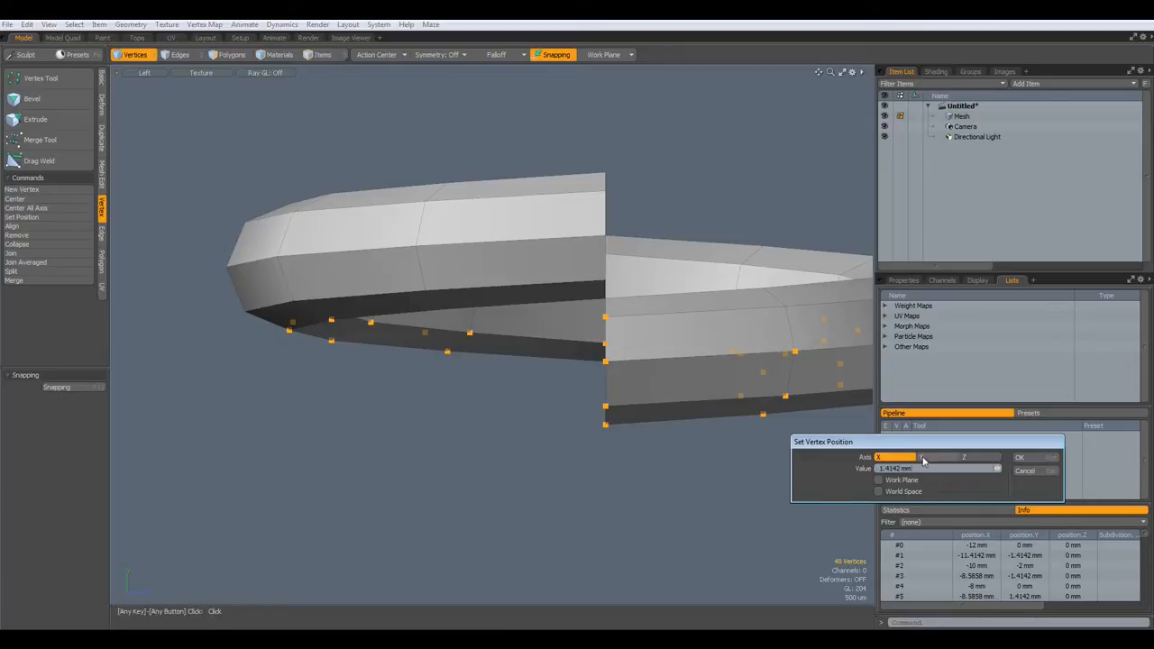
{"action": "left_click", "coordinate": [1028, 463]}
- Orbit the ring and switch the viewport to perspective
{"action": "left_click_drag", "start_coordinate": [685, 450], "coordinate": [541, 458], "text": "alt"}
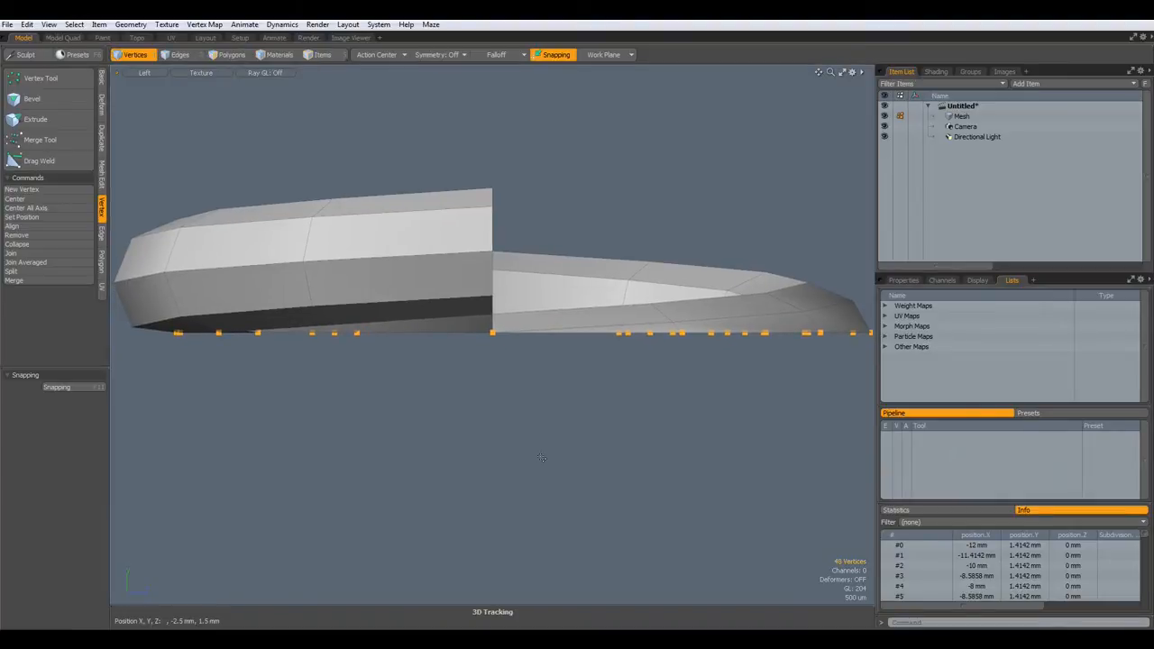
{"action": "key", "text": "ctrl+space"}
{"action": "left_click", "coordinate": [577, 430]}
- Select the connected solid box at the ring's open end and delete it
{"action": "left_click_drag", "start_coordinate": [584, 440], "coordinate": [402, 360], "text": "alt"}
{"action": "scroll", "coordinate": [557, 439], "scroll_direction": "up", "scroll_amount": 3}
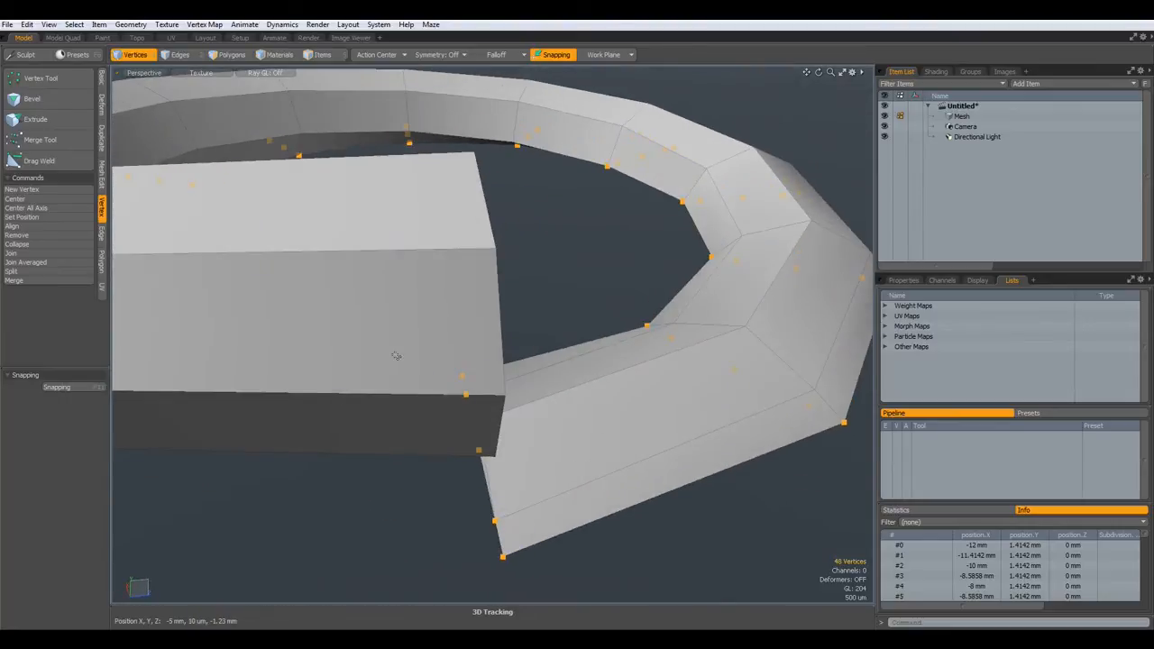
{"action": "key", "text": "2"}
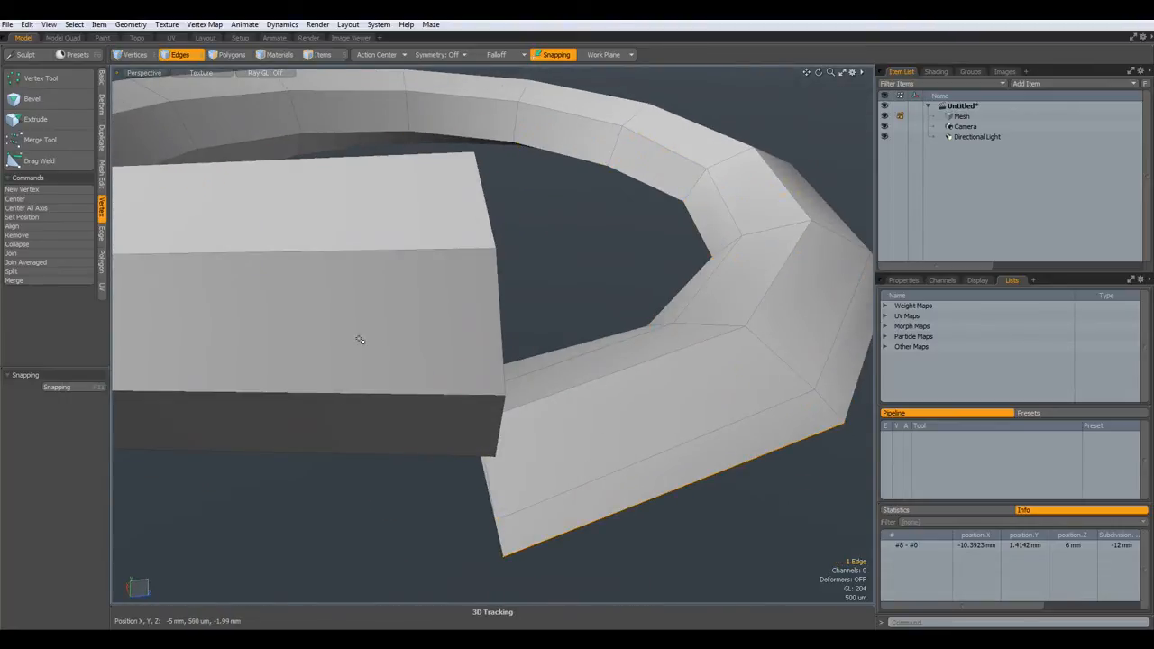
{"action": "key", "text": "3"}
{"action": "left_click", "coordinate": [357, 276]}
{"action": "left_click", "coordinate": [368, 232], "text": "shift"}
{"action": "key", "text": "]"}
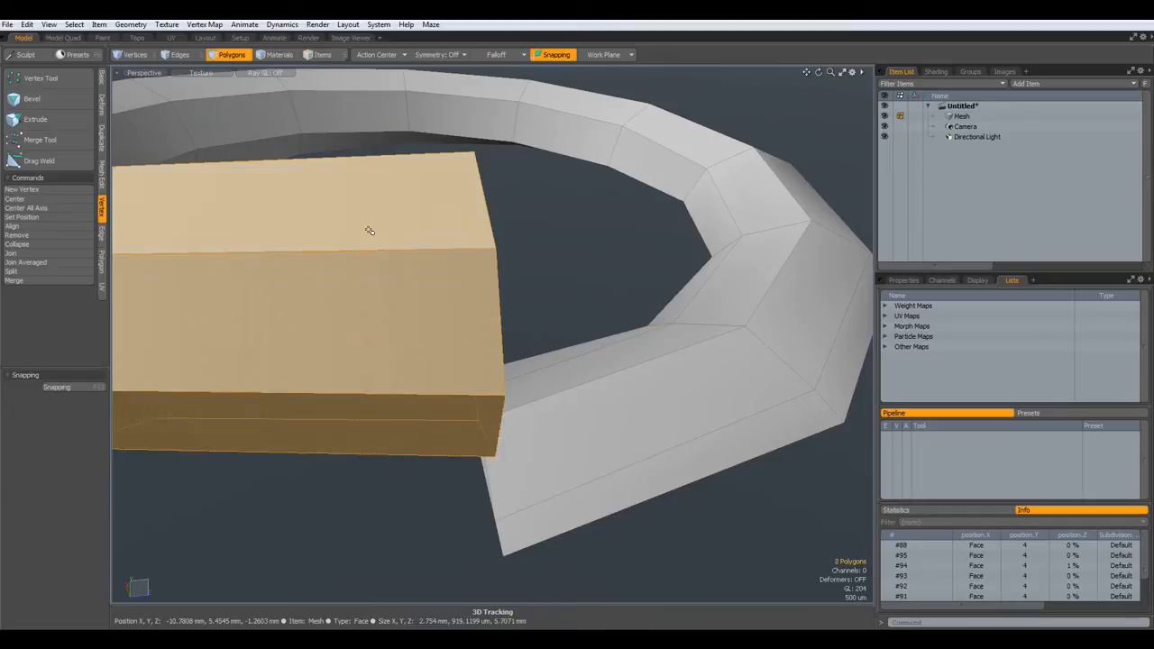
{"action": "left_click_drag", "start_coordinate": [494, 266], "coordinate": [393, 267], "text": "alt"}
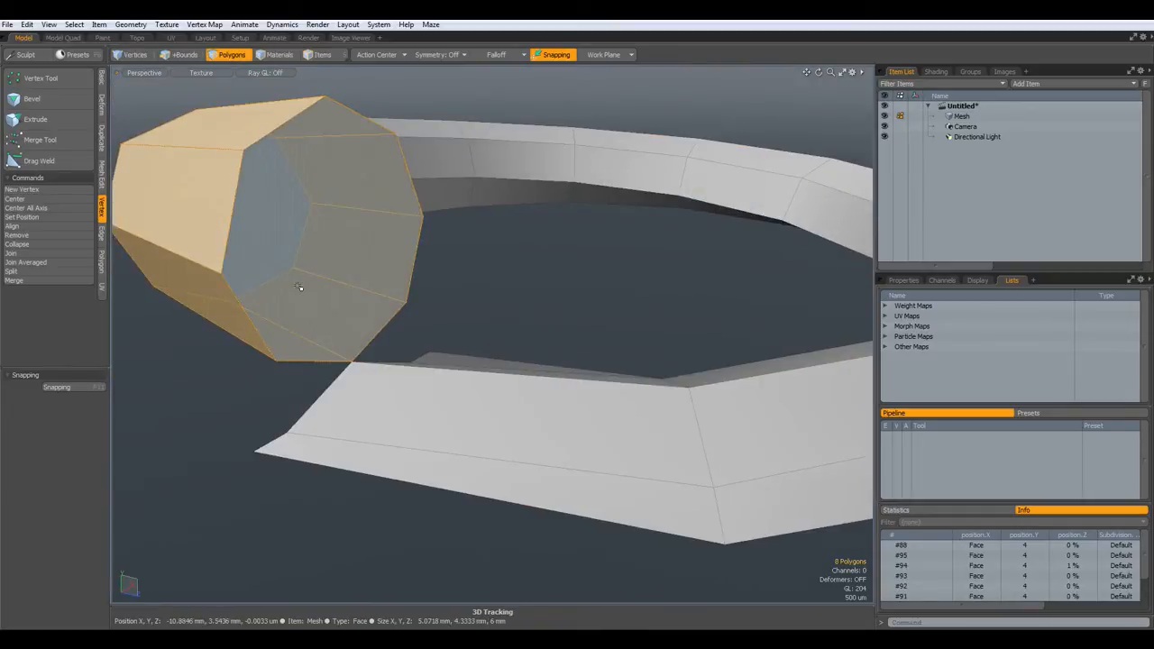
{"action": "key", "text": "Delete"}
{"action": "left_click_drag", "start_coordinate": [463, 361], "coordinate": [451, 415], "text": "alt"}
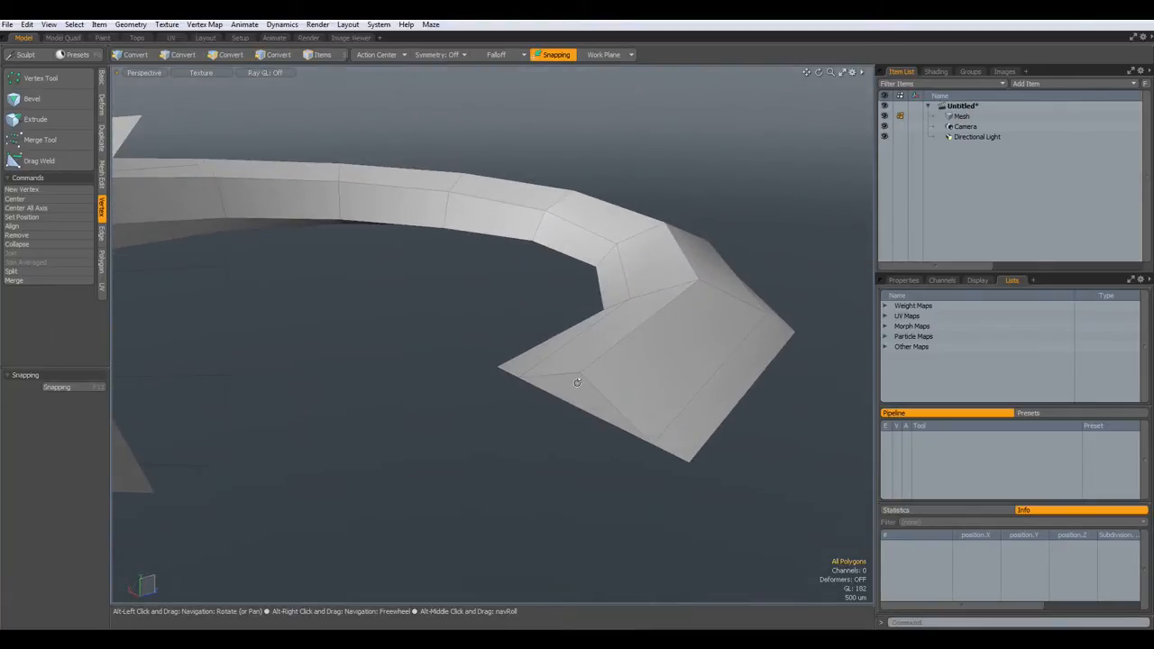
- Raise the two end edges of the flattened strip by about 140 um
{"action": "scroll", "coordinate": [578, 382], "scroll_direction": "up", "scroll_amount": 5}
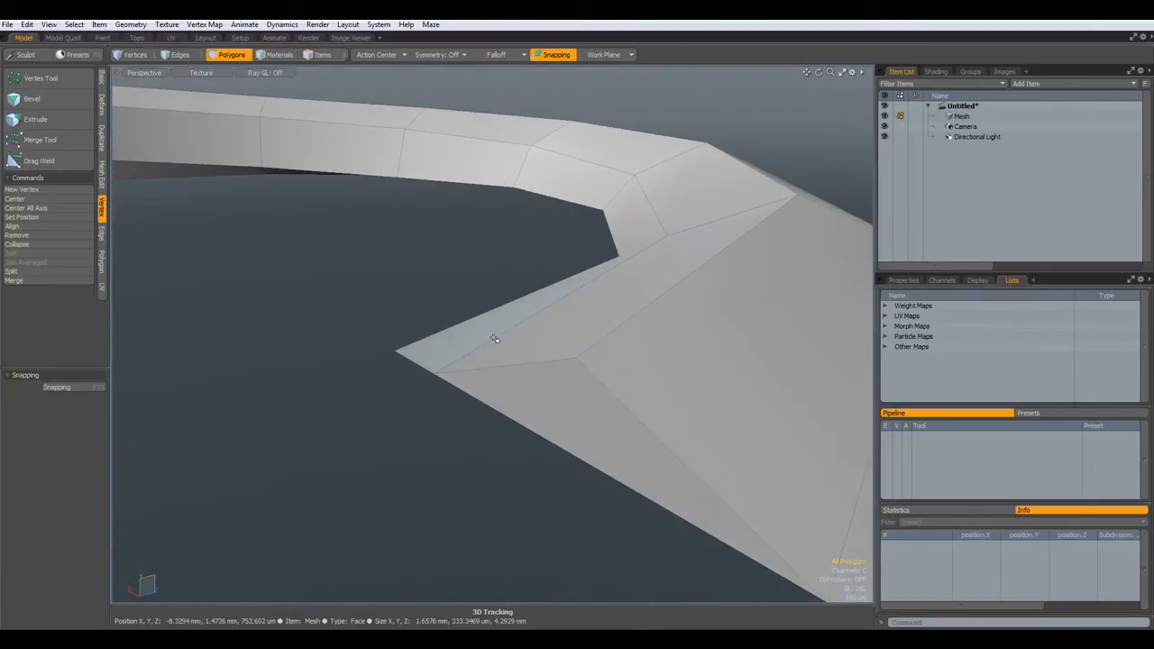
{"action": "key", "text": "2"}
{"action": "left_click", "coordinate": [502, 339]}
{"action": "scroll", "coordinate": [504, 341], "scroll_direction": "down", "scroll_amount": 3}
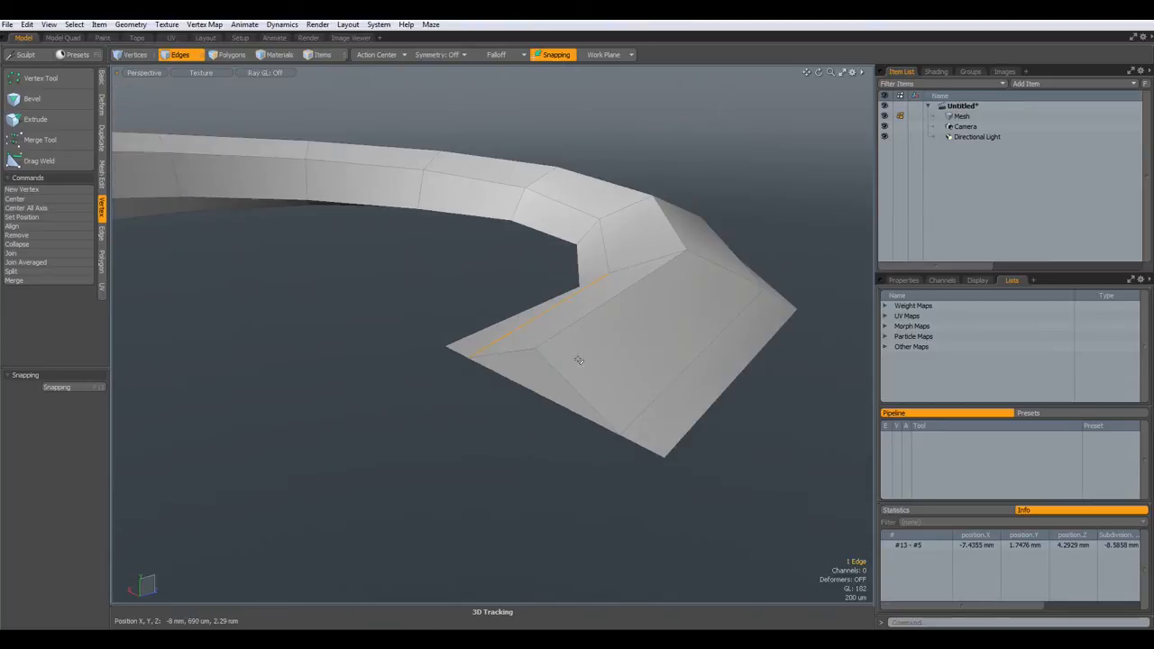
{"action": "left_click", "coordinate": [661, 404], "text": "shift"}
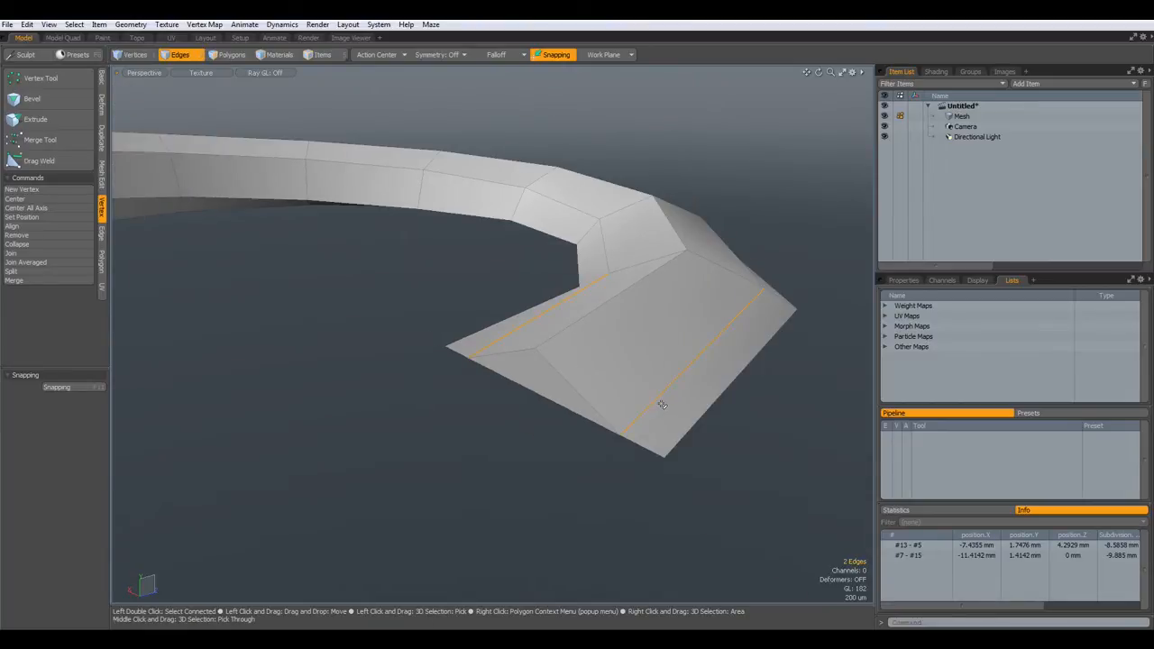
{"action": "key", "text": "w"}
{"action": "left_click_drag", "start_coordinate": [646, 284], "coordinate": [647, 398]}
{"action": "key", "text": "space"}
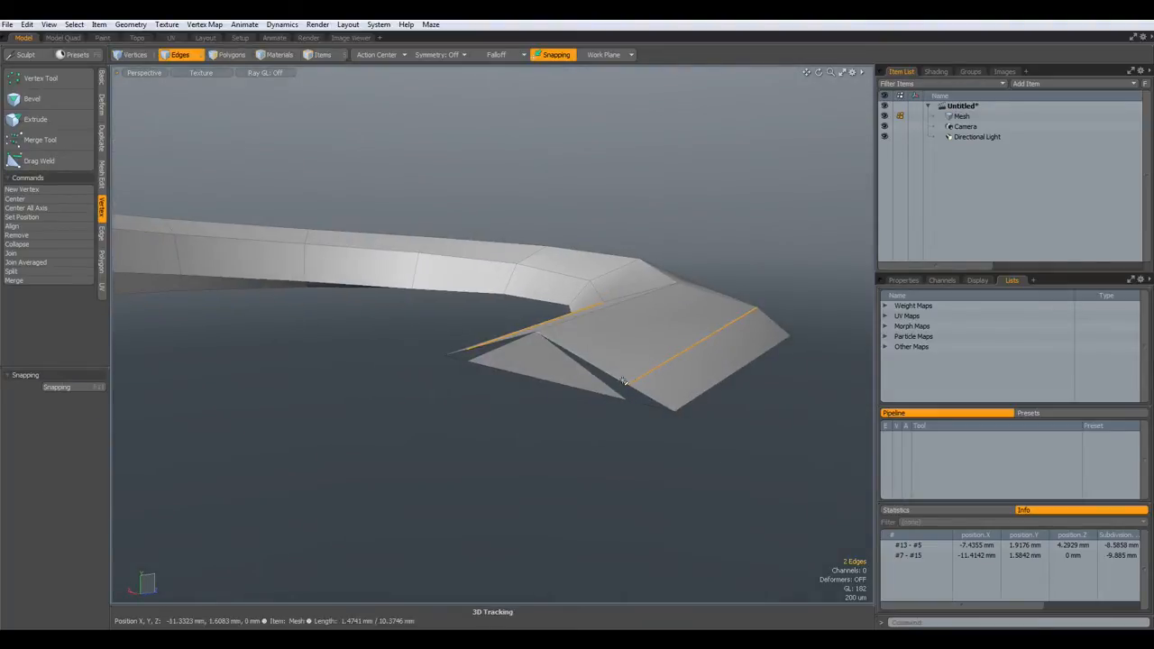
- Delete the stray triangle polygon at the strip end
{"action": "scroll", "coordinate": [613, 379], "scroll_direction": "up", "scroll_amount": 4}
{"action": "left_click_drag", "start_coordinate": [407, 351], "coordinate": [431, 355], "text": "alt"}
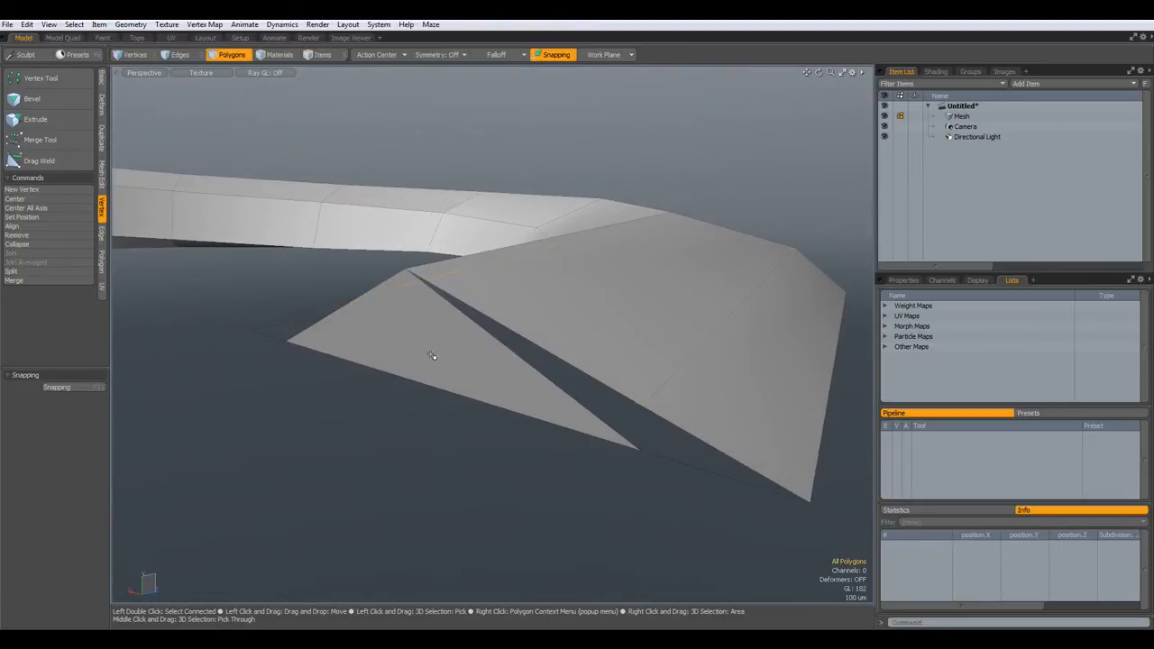
{"action": "key", "text": "3"}
{"action": "left_click", "coordinate": [435, 350]}
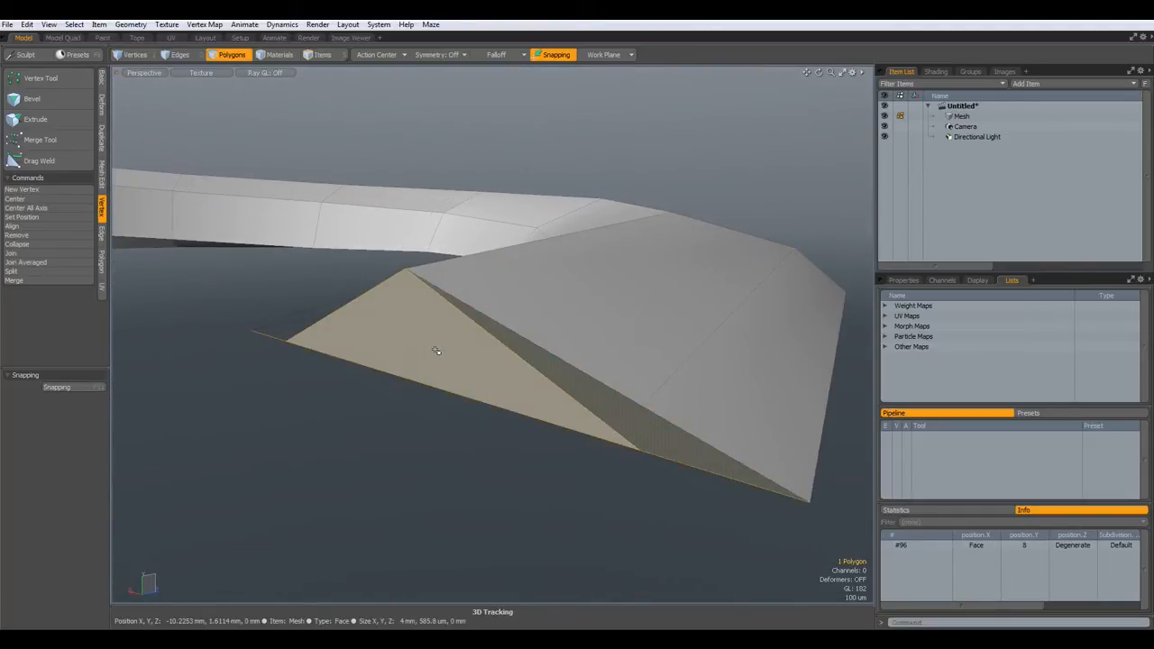
{"action": "key", "text": "Delete"}
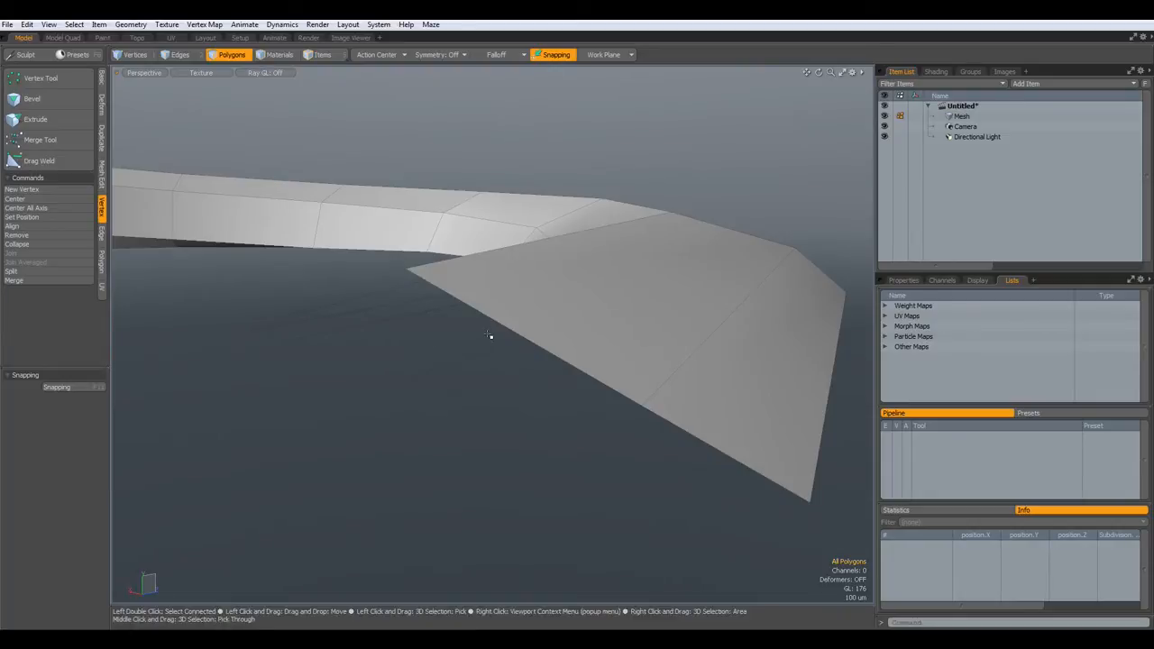
- Raise the two corner vertices at the strip end to Y 1.7292 mm
{"action": "key", "text": "1"}
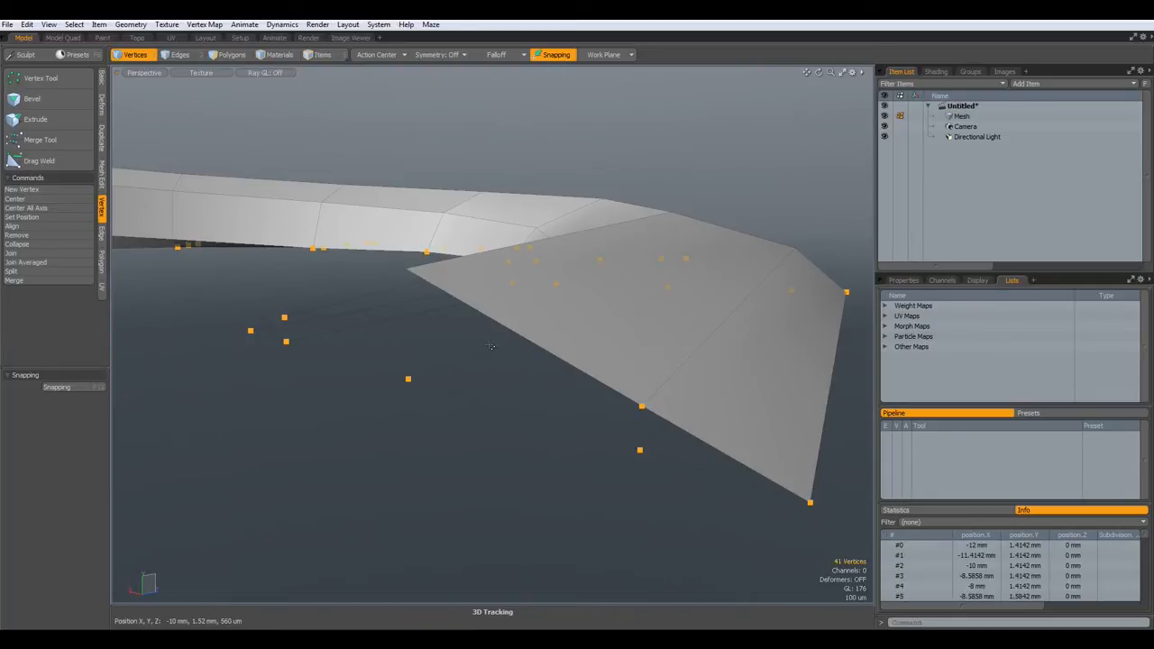
{"action": "left_click", "coordinate": [643, 406]}
{"action": "left_click_drag", "start_coordinate": [394, 358], "coordinate": [505, 401], "text": "alt"}
{"action": "left_click", "coordinate": [171, 324], "text": "shift"}
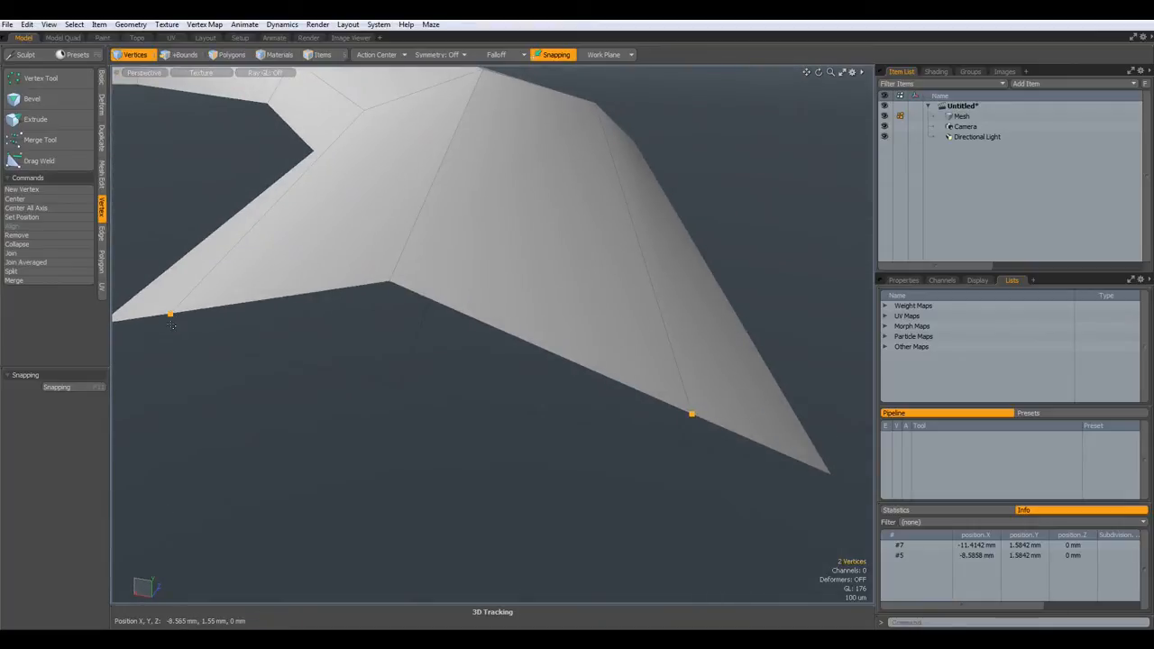
{"action": "left_click_drag", "start_coordinate": [510, 443], "coordinate": [442, 381], "text": "alt"}
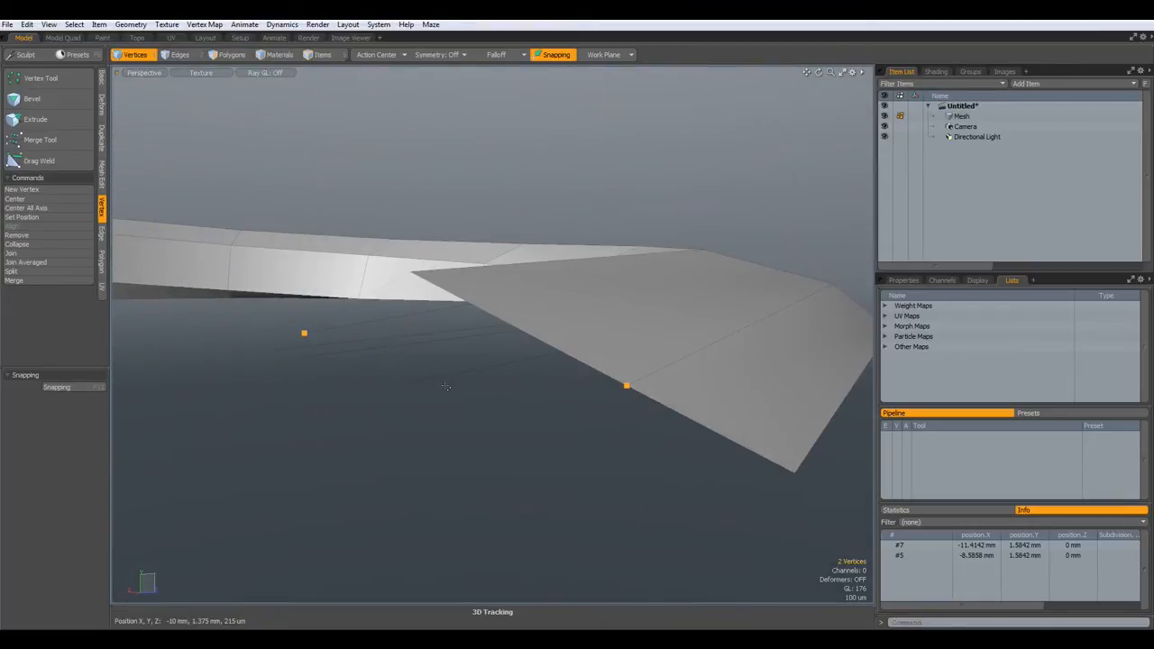
{"action": "key", "text": "w"}
{"action": "left_click_drag", "start_coordinate": [410, 309], "coordinate": [410, 281]}
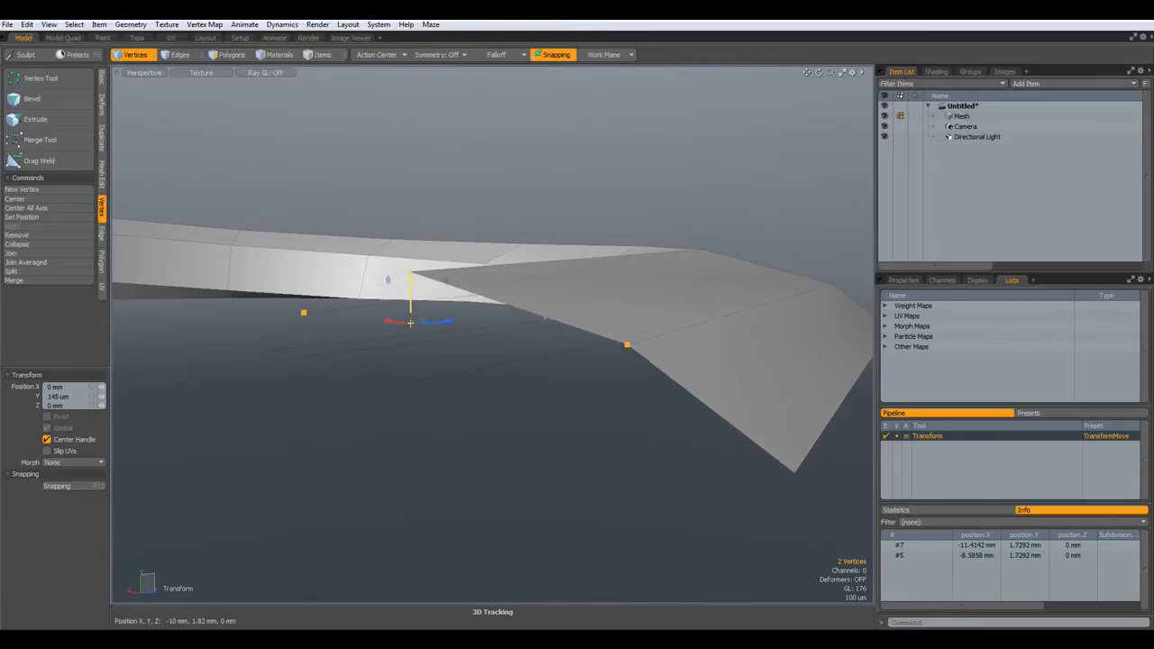
{"action": "key", "text": "space"}
- Cap the open boundary loop with a single new polygon
{"action": "left_click_drag", "start_coordinate": [387, 514], "coordinate": [541, 359], "text": "alt"}
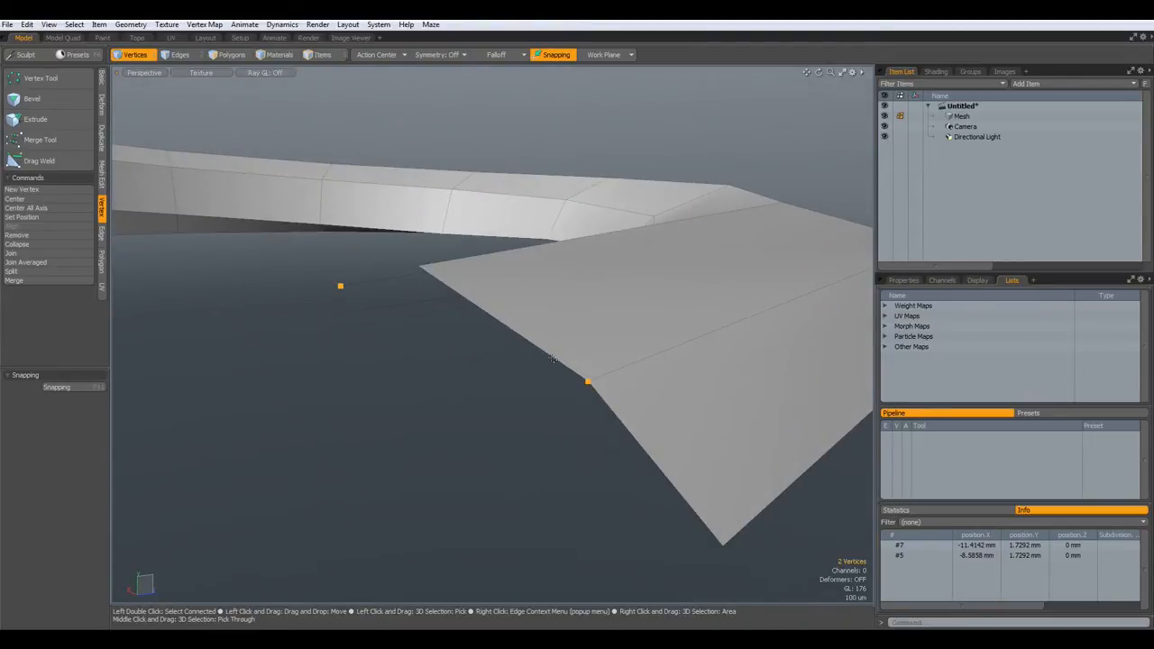
{"action": "key", "text": "2"}
{"action": "double_click", "coordinate": [559, 359]}
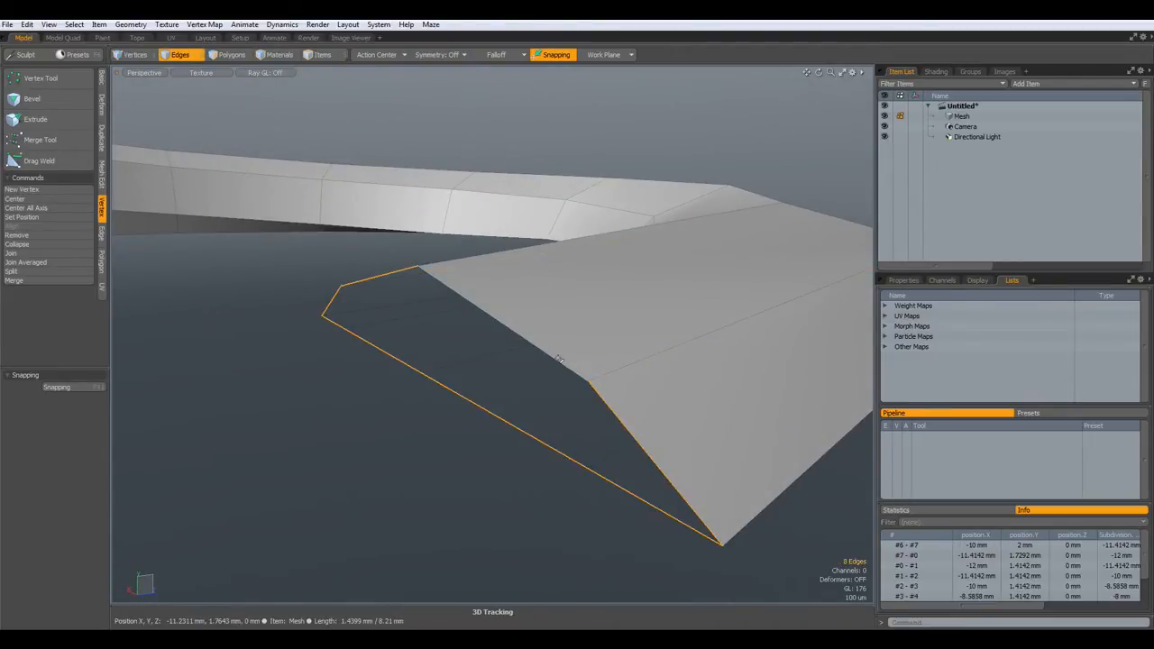
{"action": "key", "text": "p"}
{"action": "mouse_move", "coordinate": [368, 479]}
{"action": "left_mouse_down", "text": "alt"}
{"action": "mouse_move", "coordinate": [400, 463]}
{"action": "mouse_move", "coordinate": [389, 478]}
{"action": "left_mouse_up", "text": "alt"}
{"action": "key", "text": "3"}
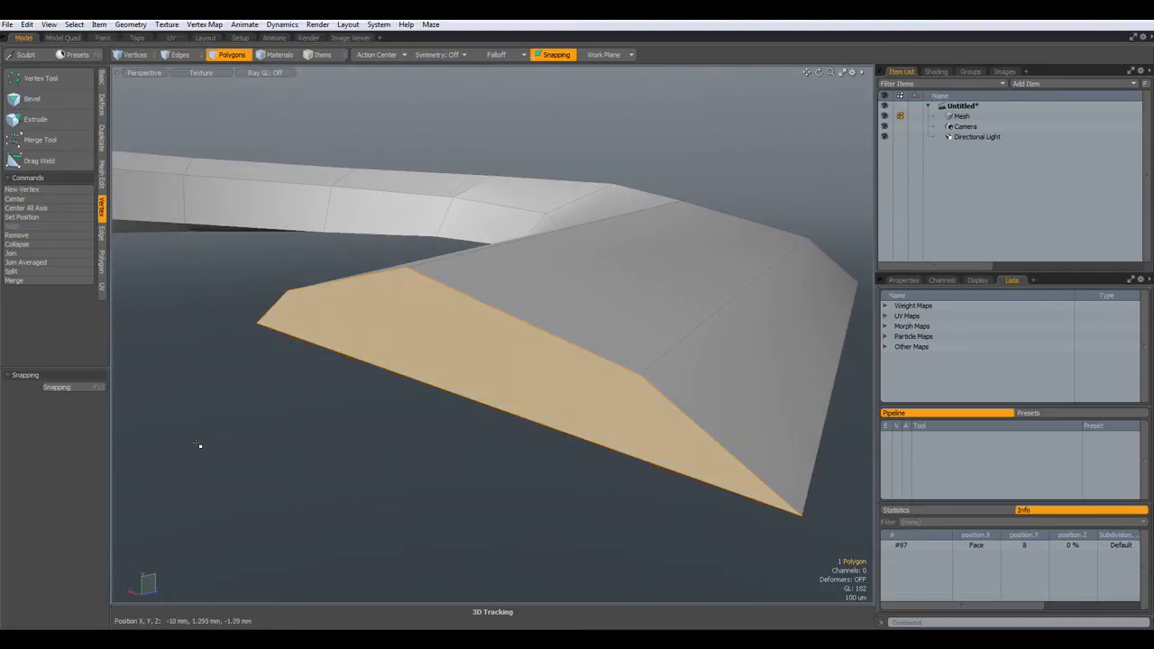
- Quadruple the end cap and bevel the selected polygons inward with a 30 um inset
{"action": "left_click", "coordinate": [101, 263]}
{"action": "left_click", "coordinate": [36, 260]}
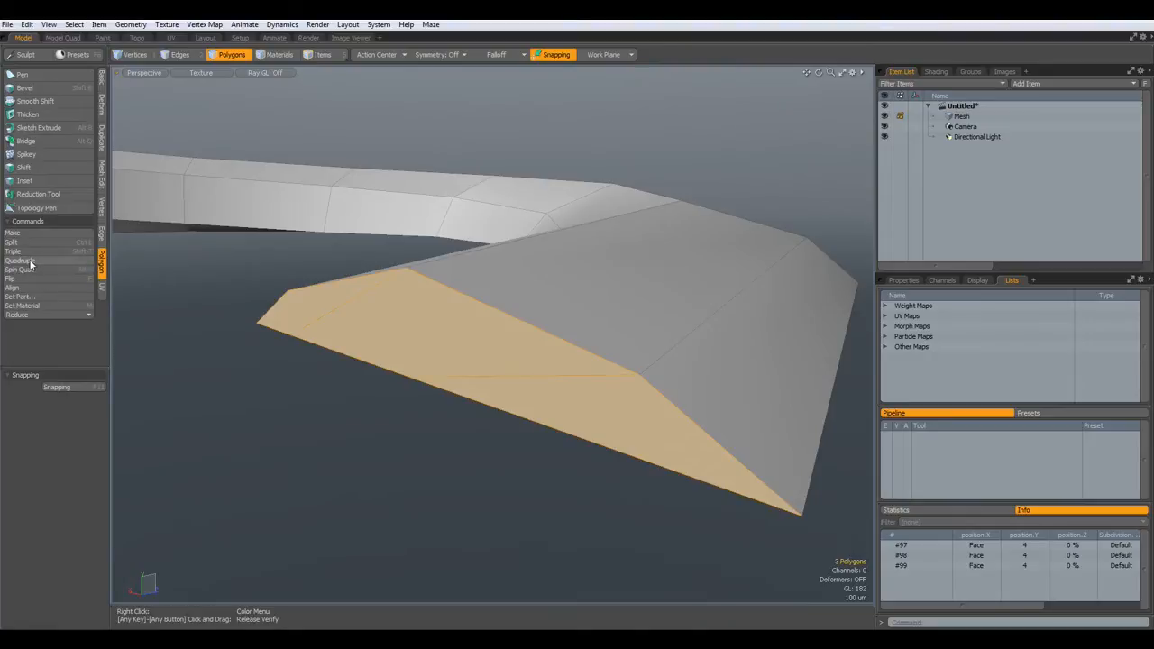
{"action": "key", "text": "1"}
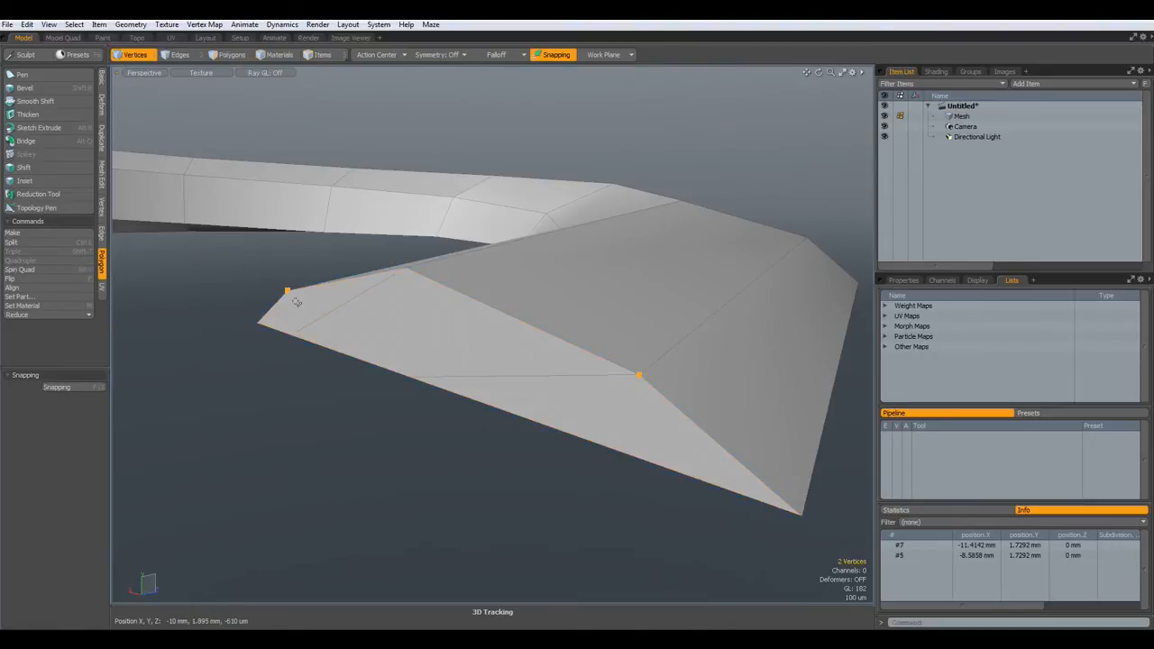
{"action": "key", "text": "3"}
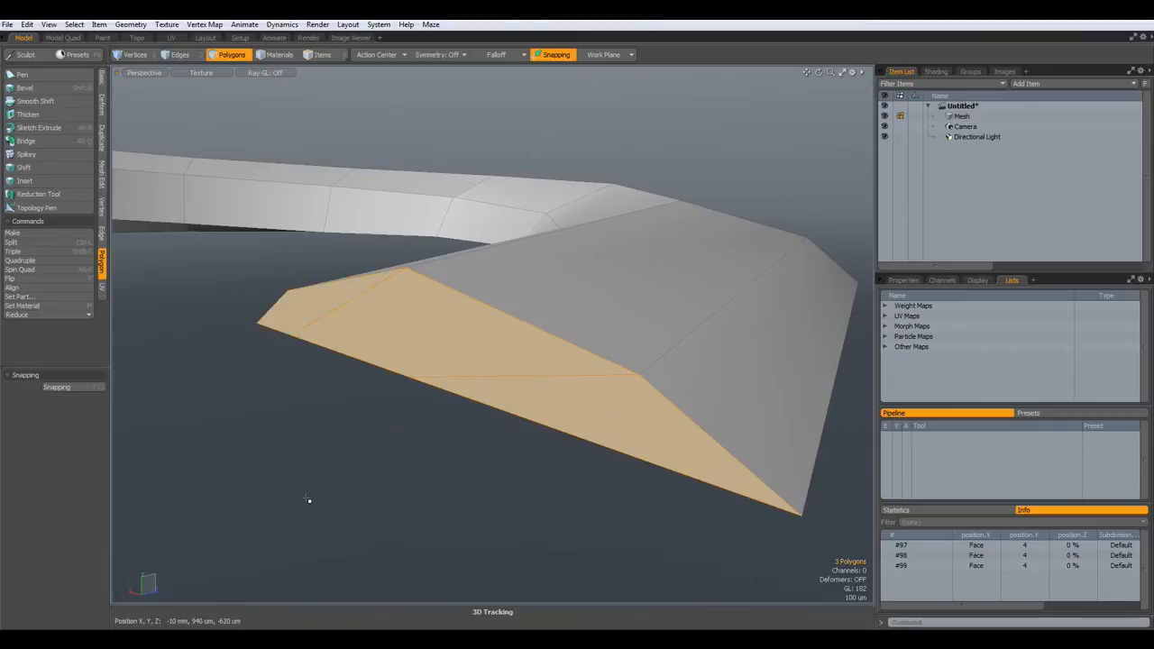
{"action": "key", "text": "b"}
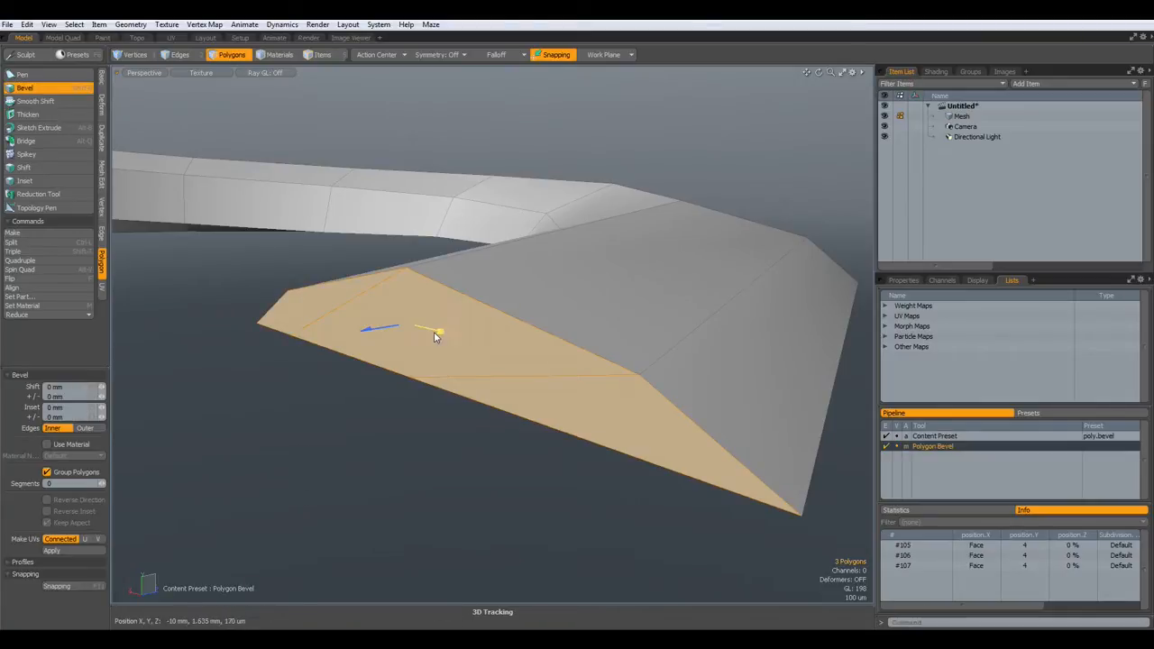
{"action": "left_click_drag", "start_coordinate": [438, 331], "coordinate": [436, 331]}
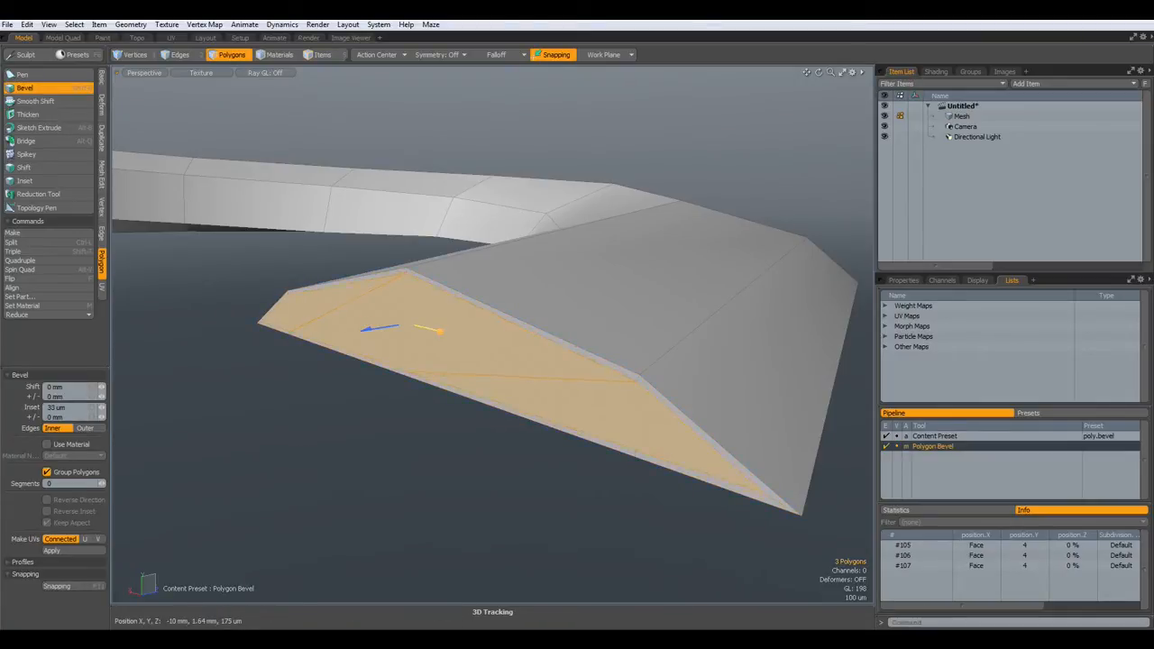
{"action": "key", "text": "space"}
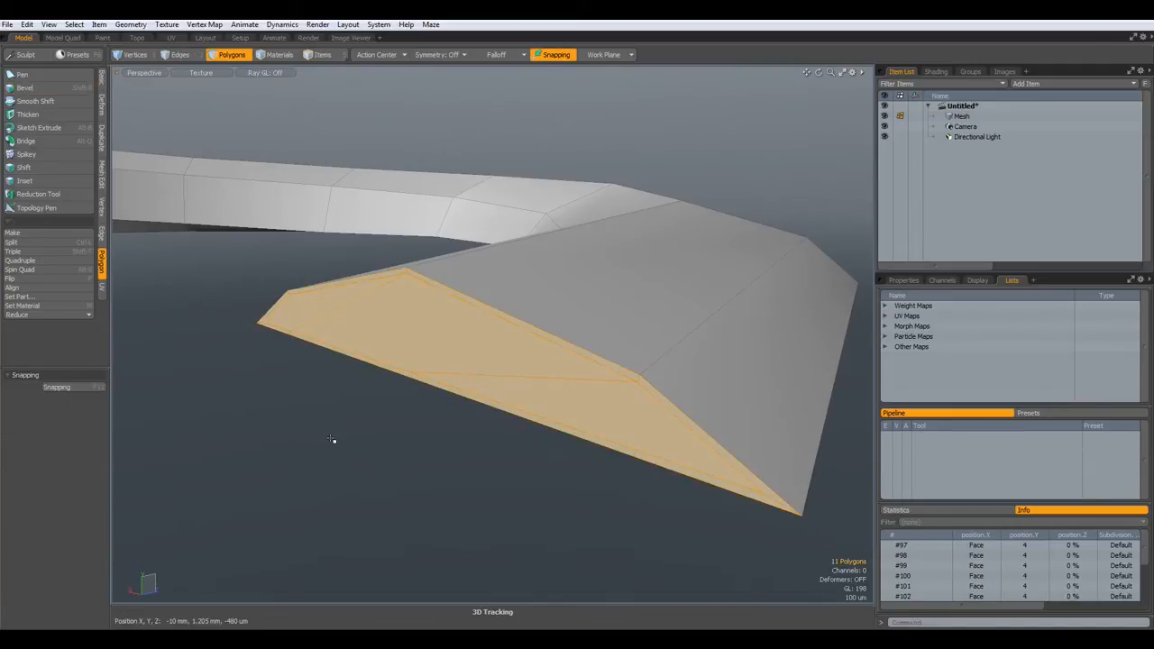
{"action": "left_click_drag", "start_coordinate": [366, 366], "coordinate": [427, 420], "text": "alt"}
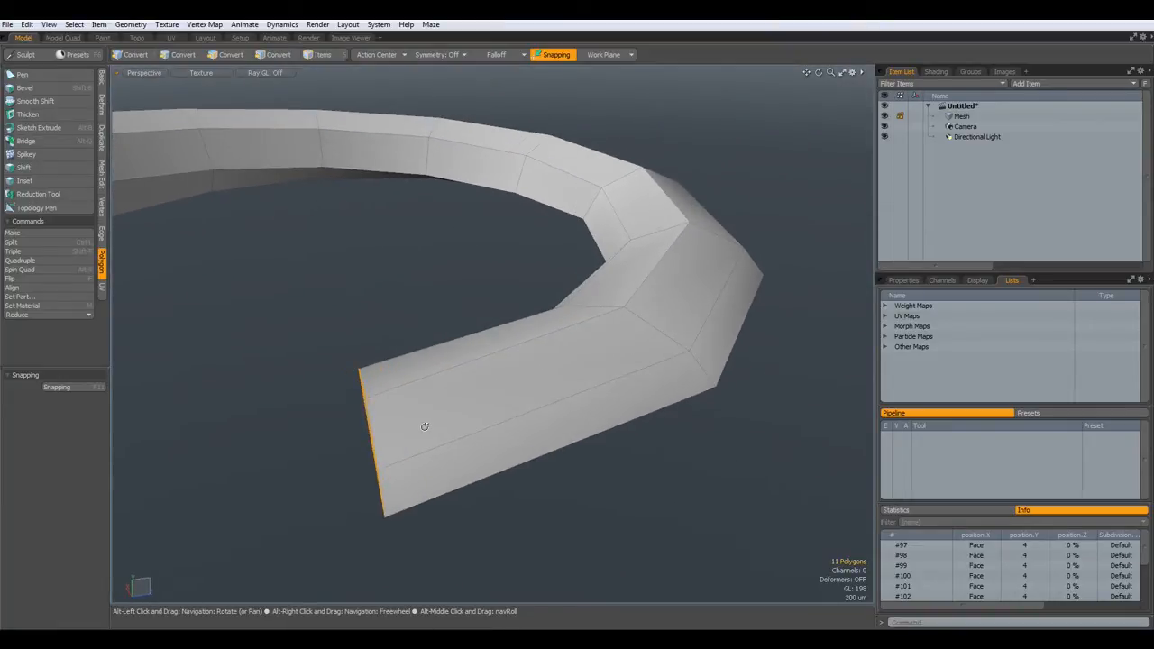
- Slide the end polygon along the mesh with the move centred on the selection
{"action": "key", "text": "3"}
{"action": "key", "text": "w"}
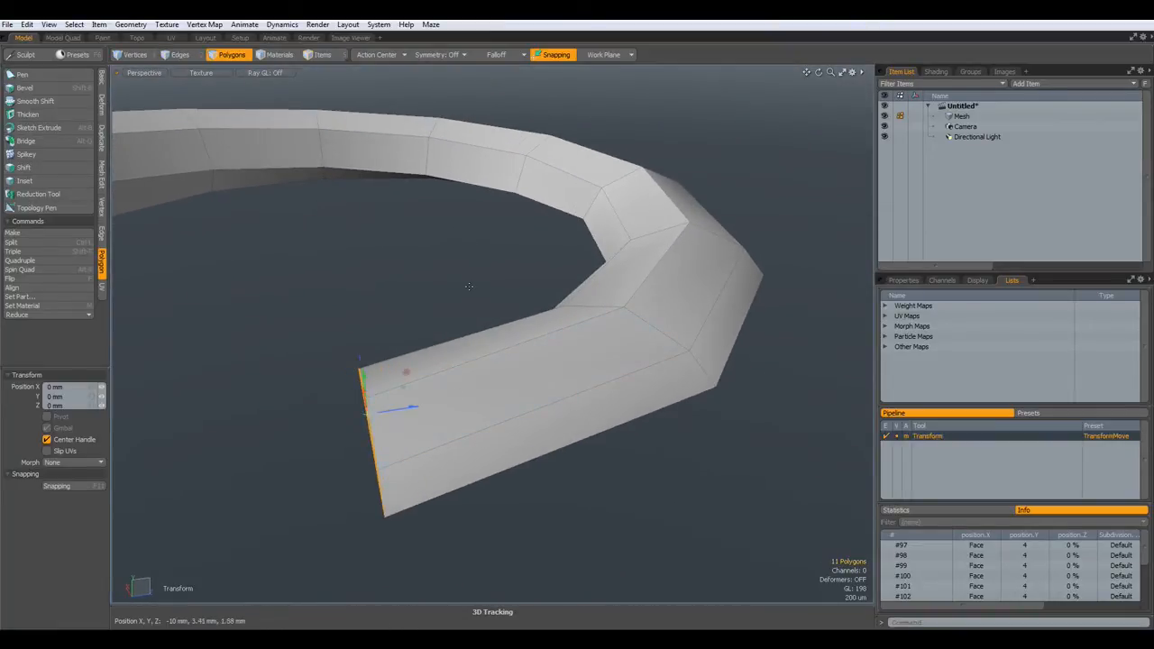
{"action": "left_click", "coordinate": [388, 55]}
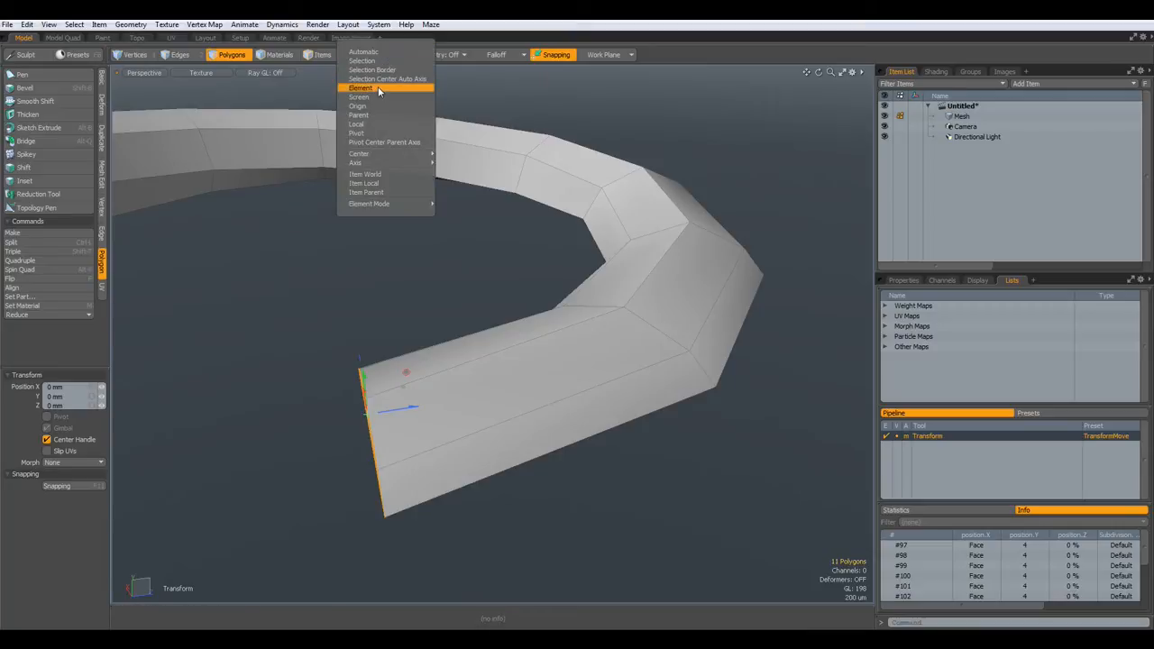
{"action": "left_click", "coordinate": [396, 84]}
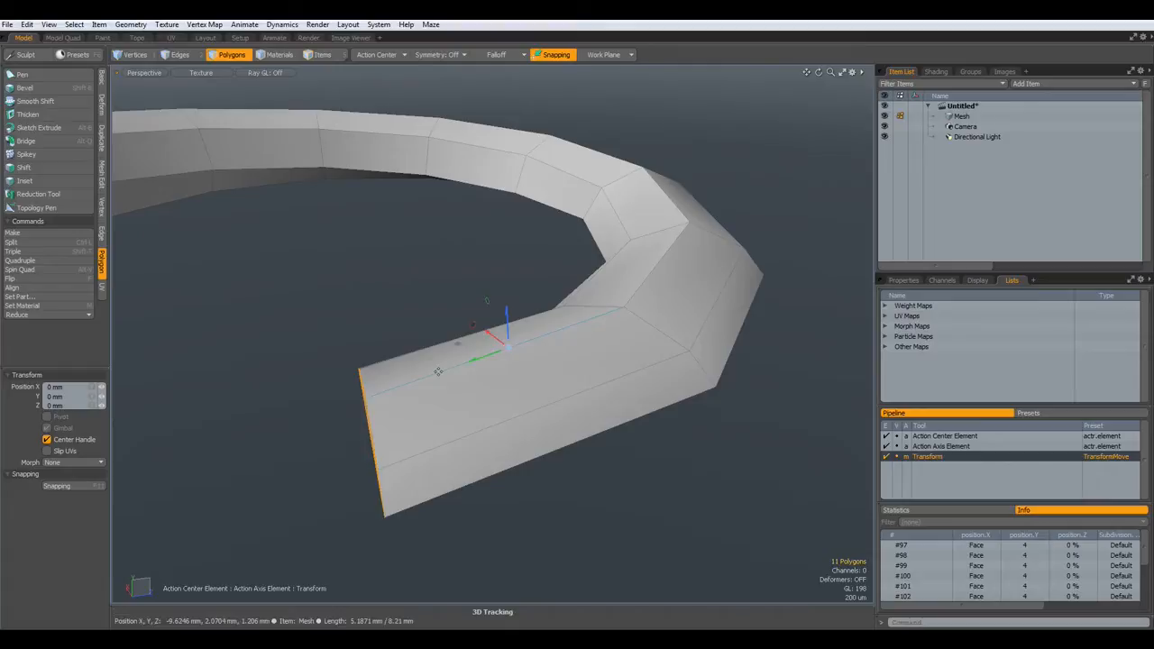
{"action": "left_click_drag", "start_coordinate": [507, 338], "coordinate": [528, 331]}
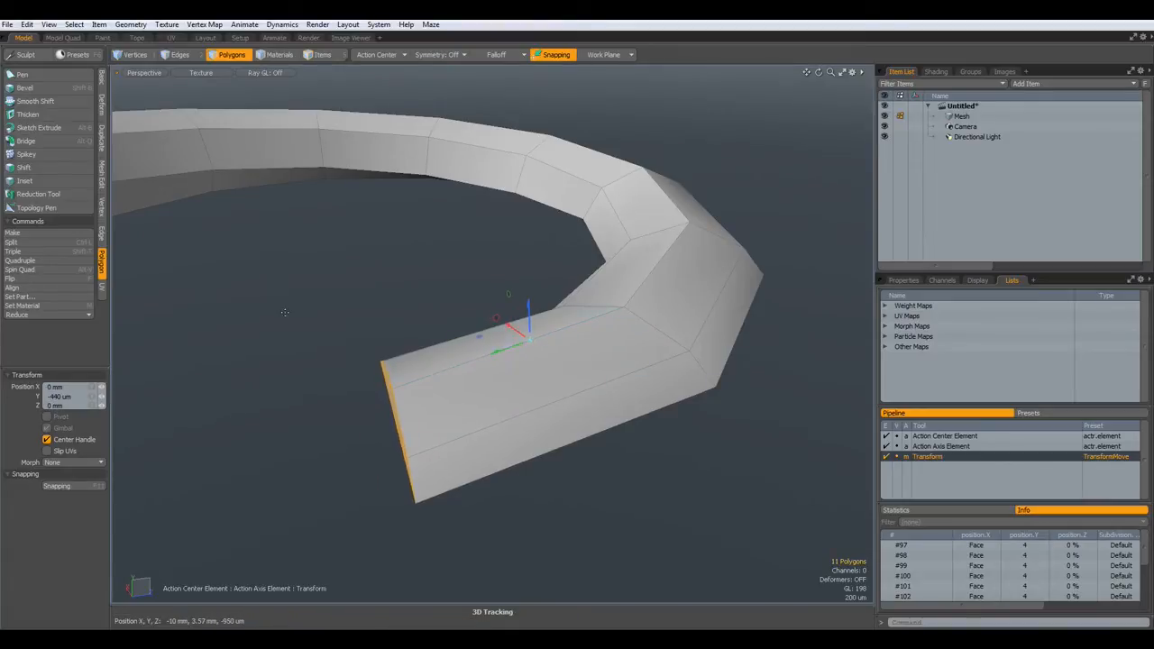
{"action": "key", "text": "q"}
- Deselect and inspect the curved tube, briefly previewing it as a subdivided surface
{"action": "left_click", "coordinate": [257, 361]}
{"action": "left_click_drag", "start_coordinate": [257, 360], "coordinate": [428, 445], "text": "alt"}
{"action": "key", "text": "Tab"}
{"action": "left_click_drag", "start_coordinate": [421, 495], "coordinate": [435, 429], "text": "alt"}
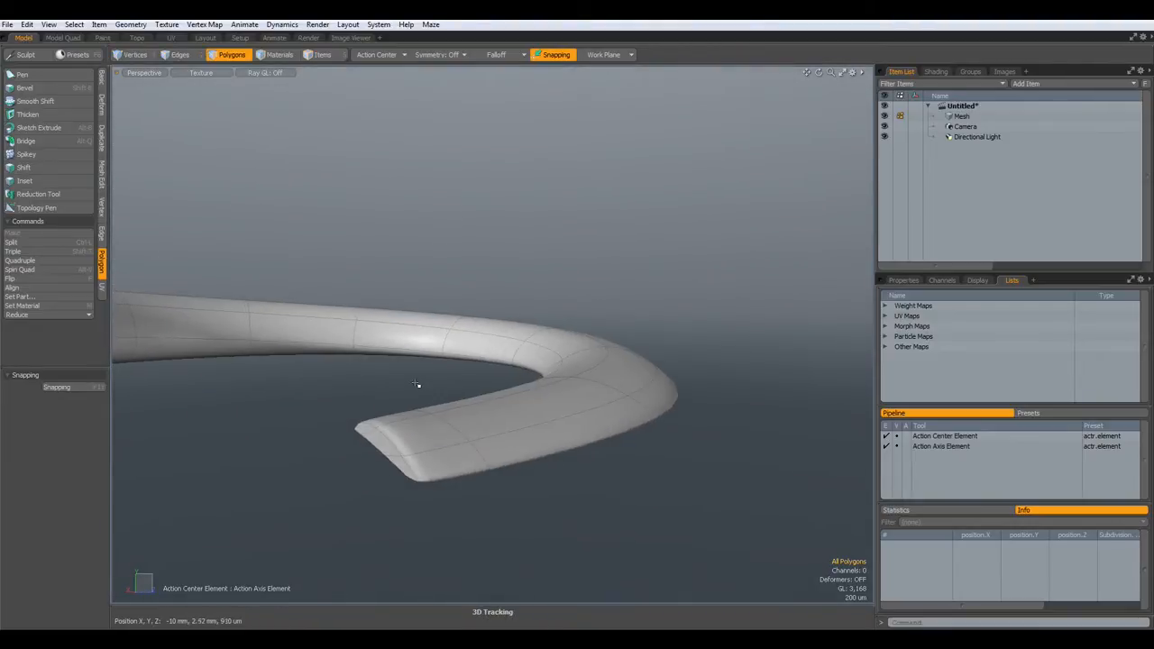
{"action": "scroll", "coordinate": [424, 396], "scroll_direction": "down", "scroll_amount": 3}
{"action": "scroll", "coordinate": [424, 396], "scroll_direction": "up", "scroll_amount": 2}
{"action": "key", "text": "Tab"}
{"action": "left_click_drag", "start_coordinate": [309, 399], "coordinate": [457, 406], "text": "alt"}
{"action": "scroll", "coordinate": [455, 407], "scroll_direction": "down", "scroll_amount": 3}
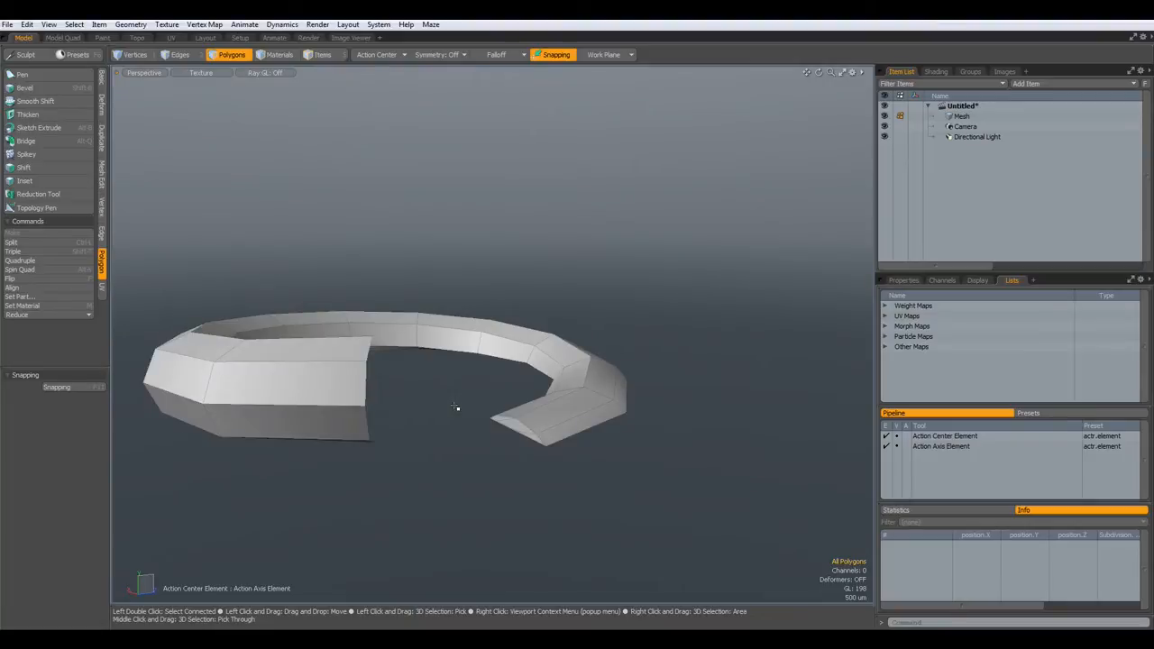
- Unhide the remaining tube polygons and select its octagonal end face
{"action": "key", "text": "u"}
{"action": "left_click_drag", "start_coordinate": [462, 395], "coordinate": [239, 296], "text": "alt"}
{"action": "left_click", "coordinate": [239, 295]}
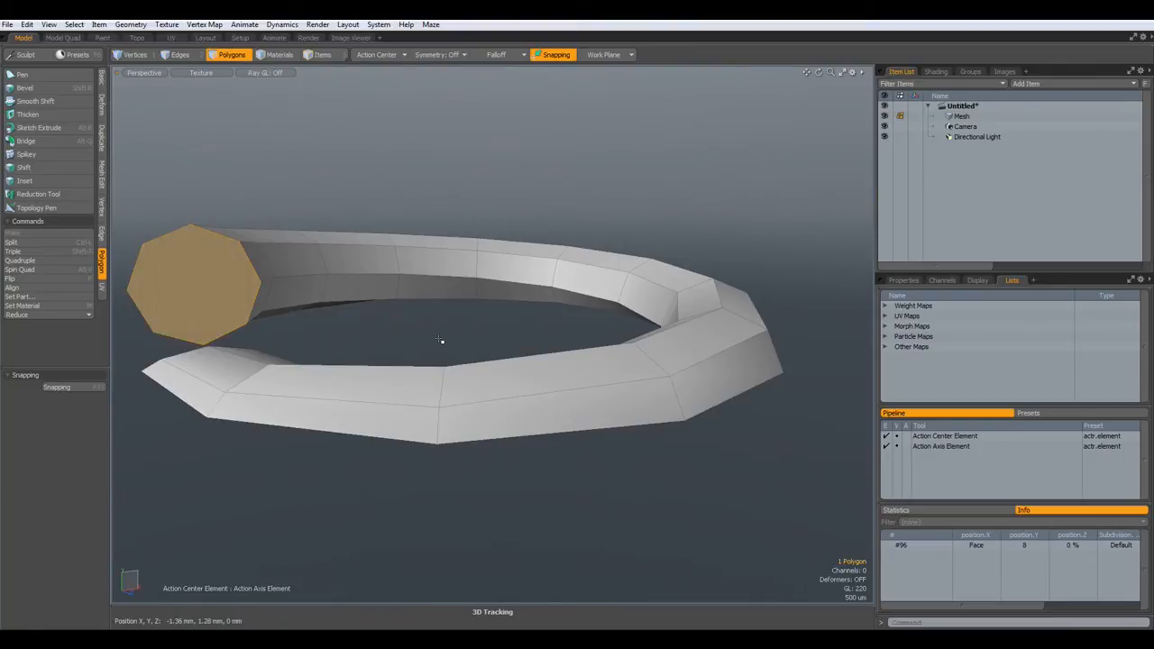
- Start a Radial Sweep of the end face with a 1080° end angle and 20 mm offset
{"action": "left_click_drag", "start_coordinate": [440, 340], "coordinate": [488, 357], "text": "alt+shift"}
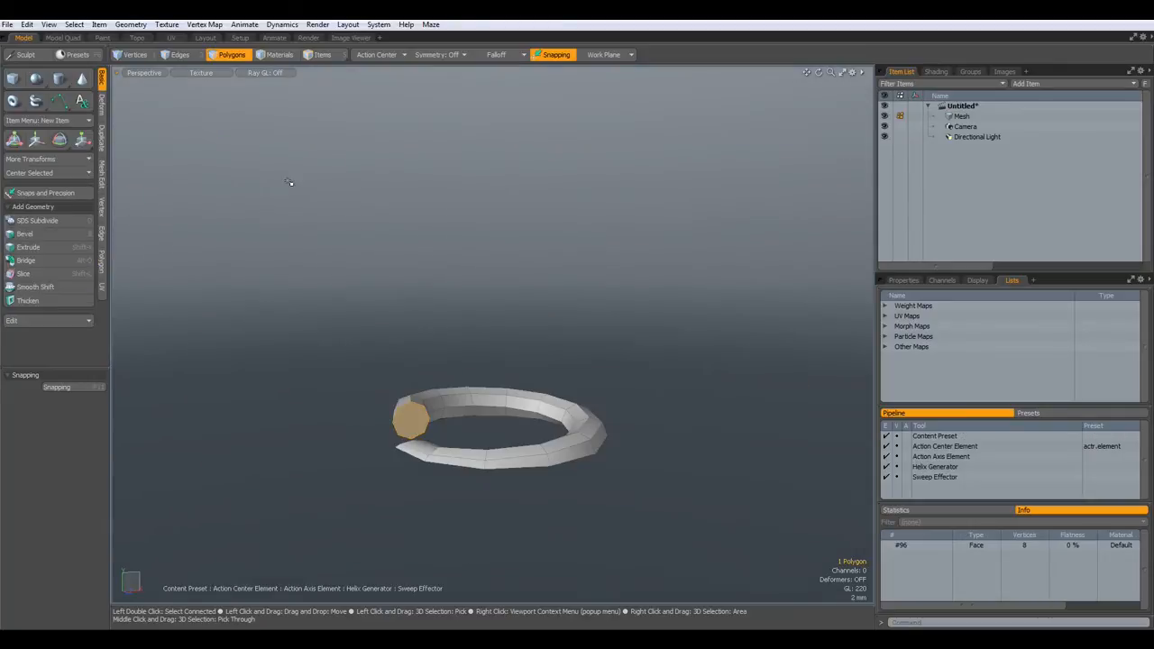
{"action": "left_click", "coordinate": [103, 142]}
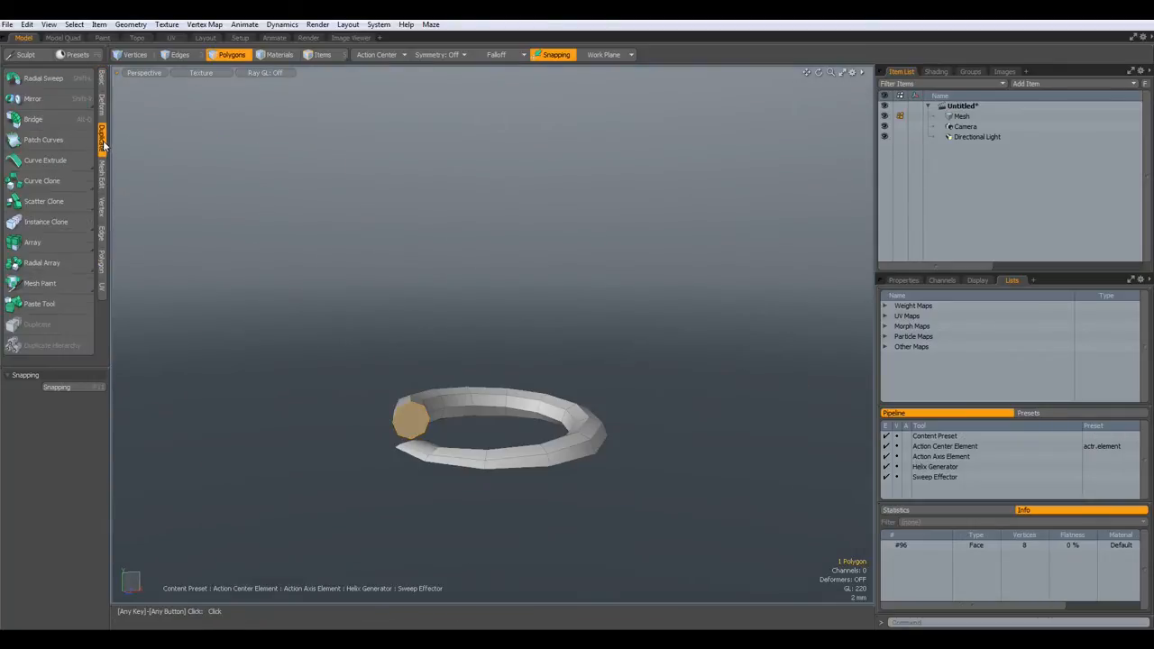
{"action": "left_click", "coordinate": [54, 78]}
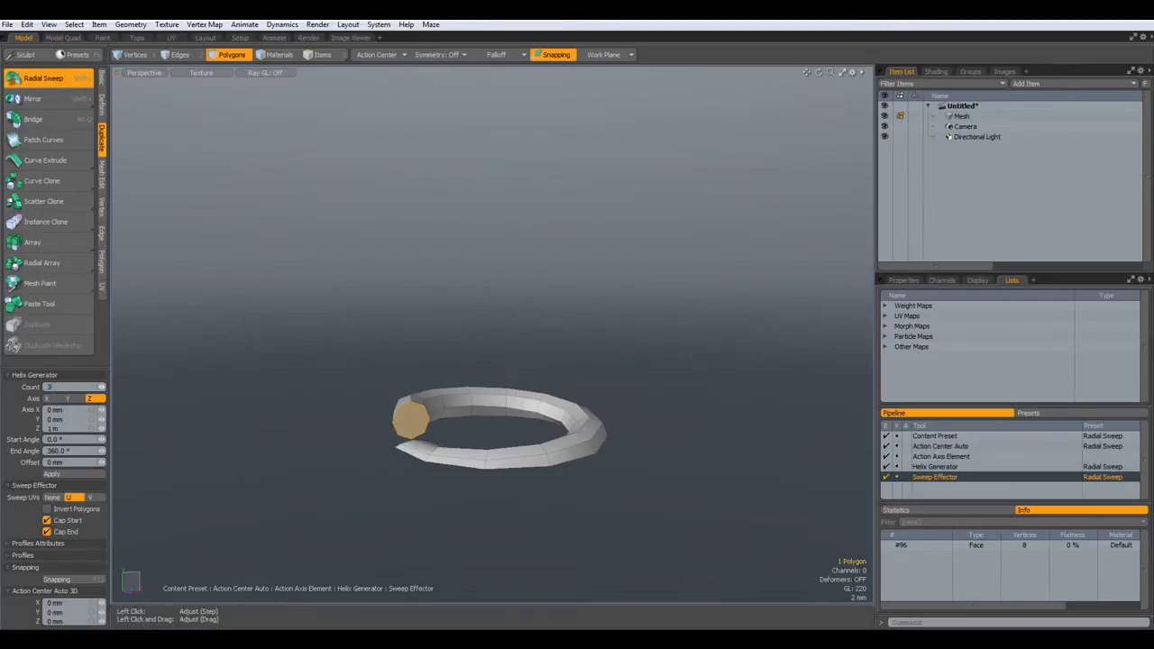
{"action": "left_click", "coordinate": [78, 450]}
{"action": "key", "text": "Return"}
{"action": "left_click", "coordinate": [70, 461]}
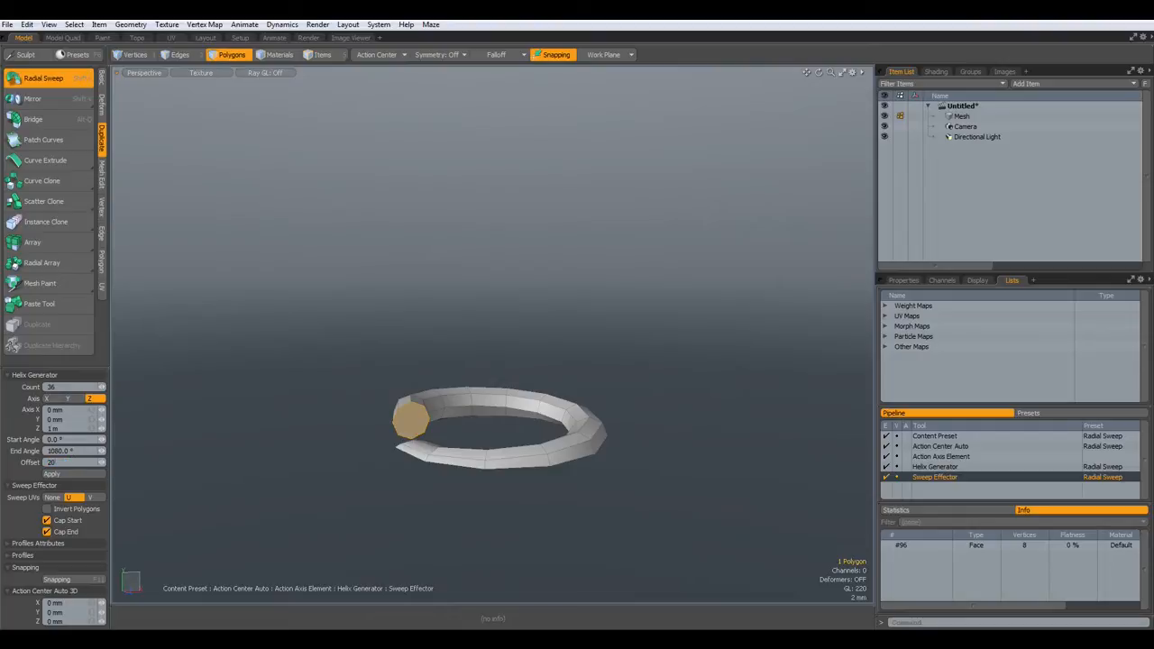
{"action": "key", "text": "Return"}
- Set the sweep's action centre to Origin and axis to Y, invert polygons, and raise offset to 25 mm
{"action": "left_click", "coordinate": [376, 54]}
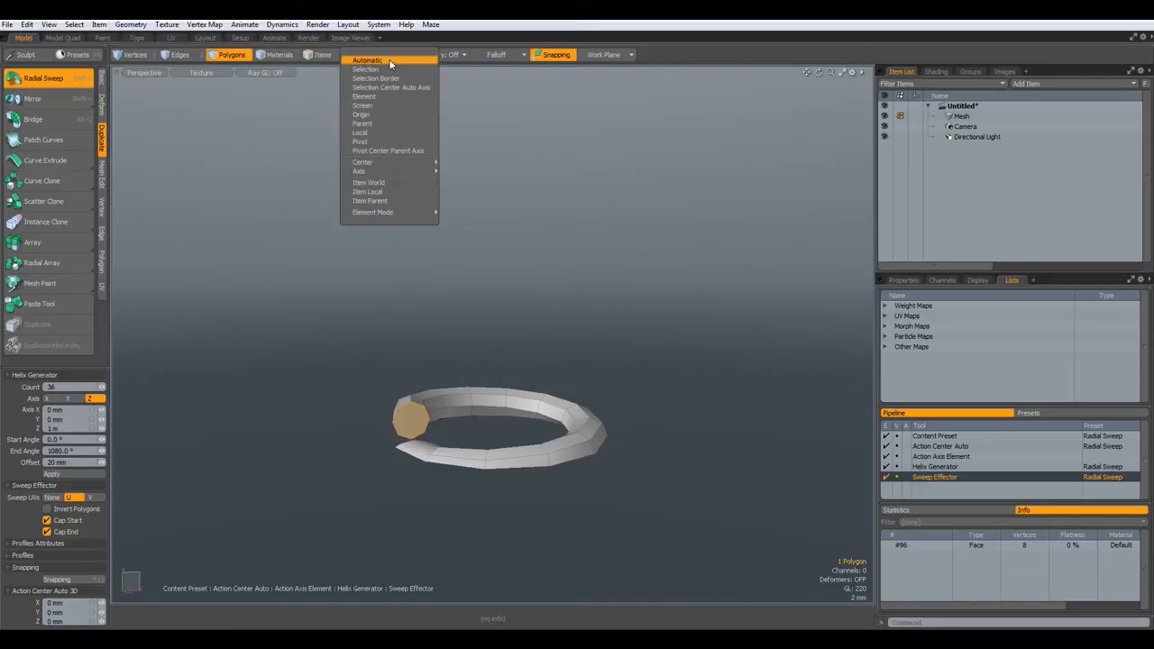
{"action": "left_click", "coordinate": [373, 114]}
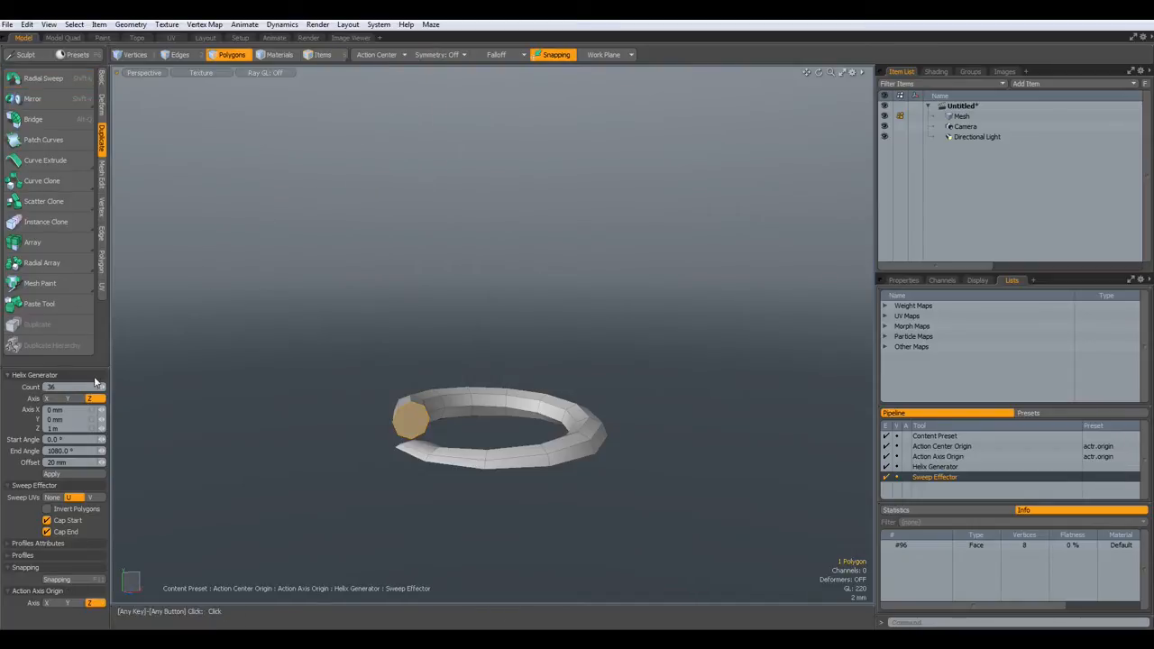
{"action": "left_click", "coordinate": [69, 398]}
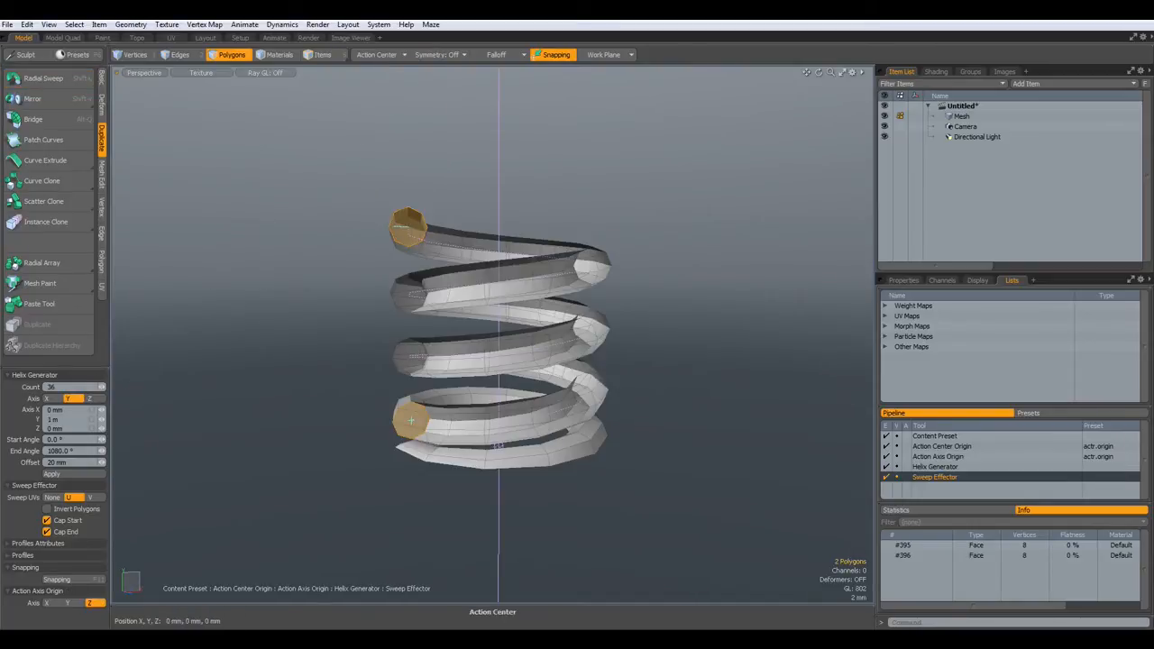
{"action": "left_click", "coordinate": [51, 510]}
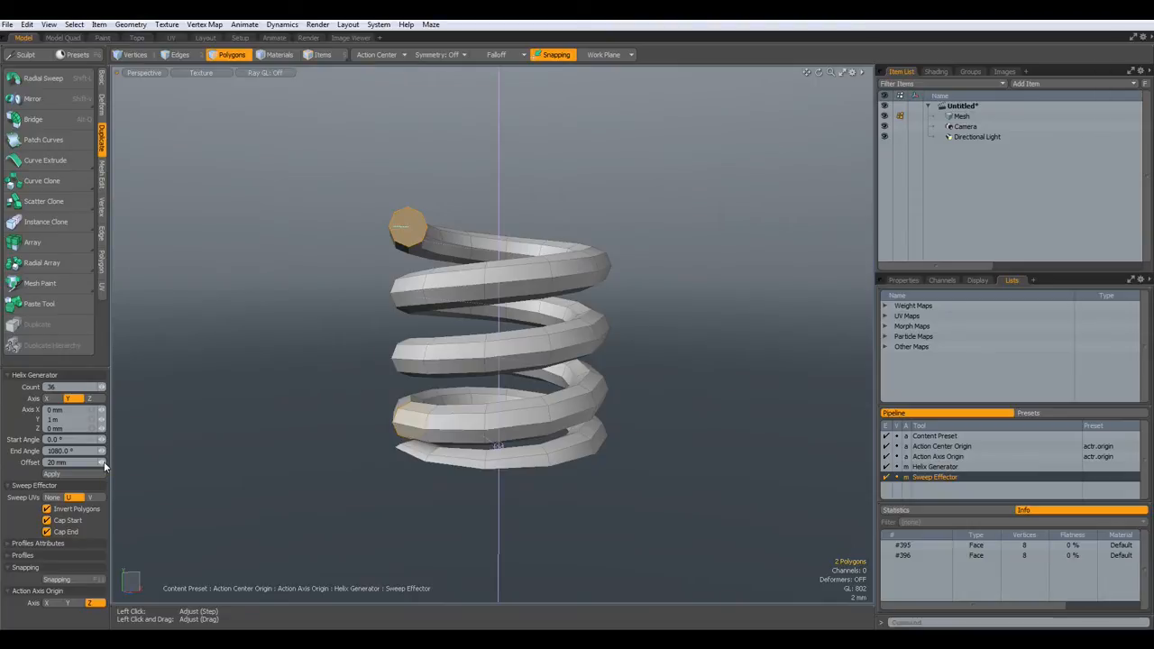
{"action": "left_click_drag", "start_coordinate": [101, 461], "coordinate": [107, 456]}
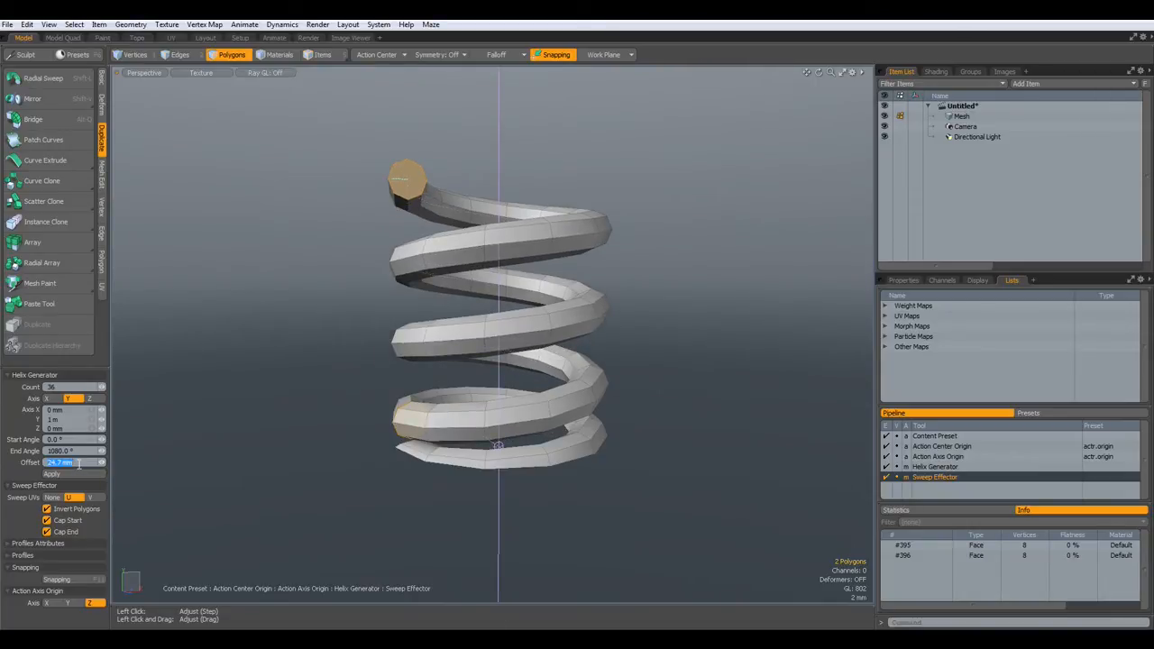
{"action": "type", "text": "25"}
{"action": "key", "text": "Return"}
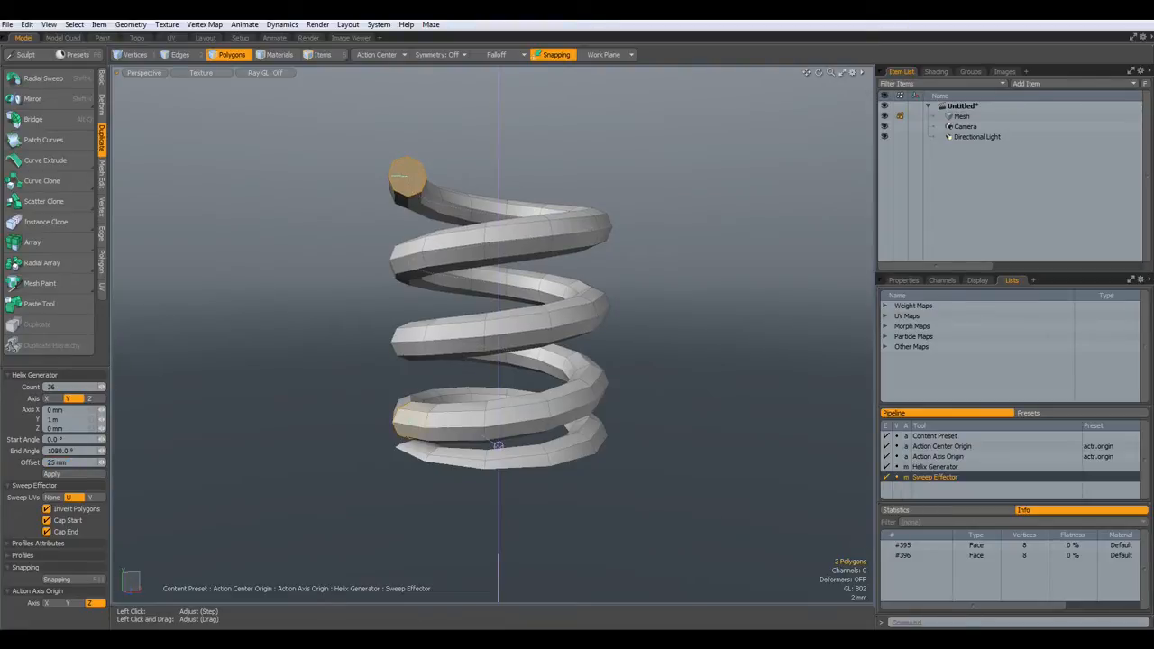
- Delete the two end cap faces, drop the sweep, and check the spring in Right and Perspective views
{"action": "key", "text": "Delete"}
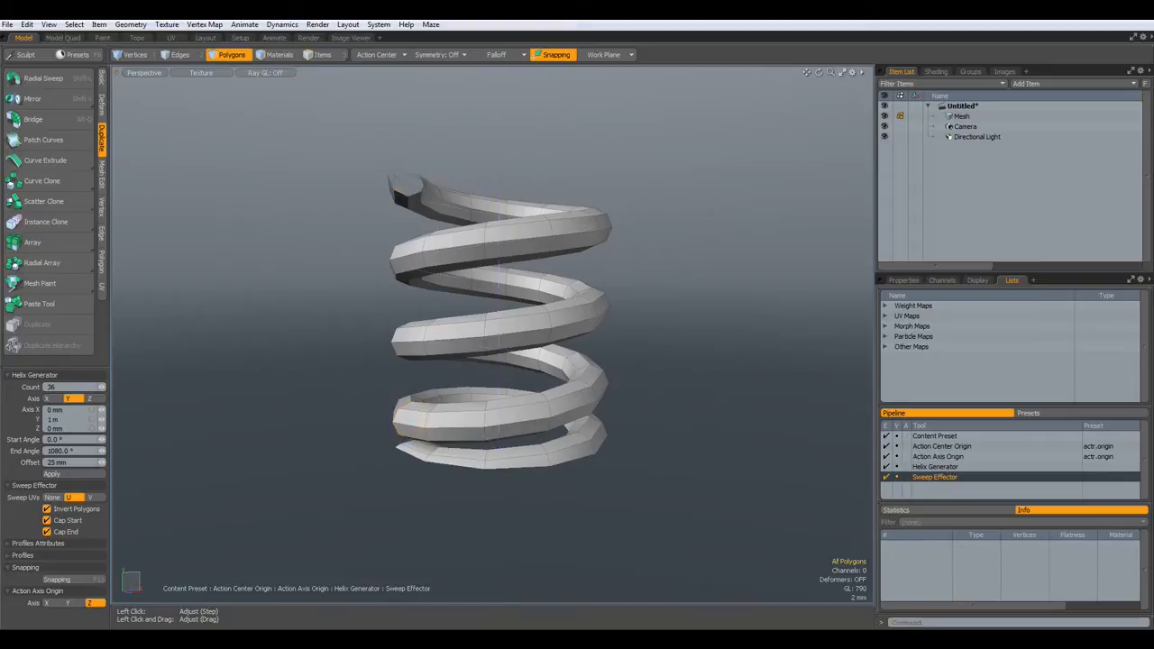
{"action": "key", "text": "space"}
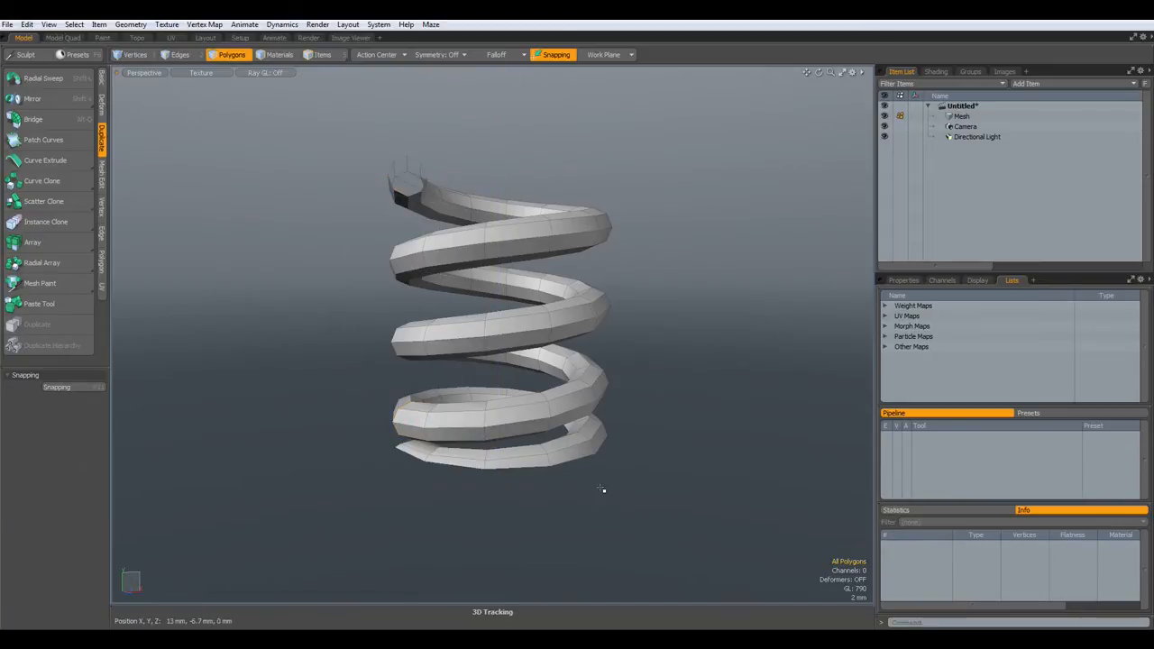
{"action": "key", "text": "ctrl+space"}
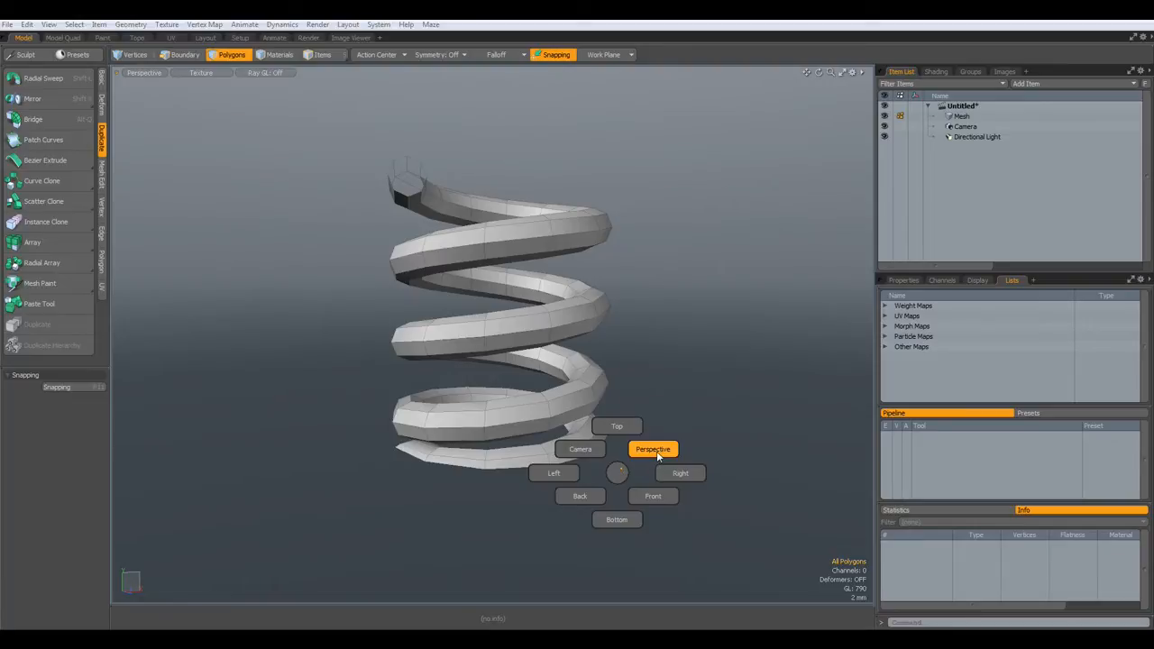
{"action": "left_click", "coordinate": [771, 421]}
{"action": "key", "text": "ctrl+space"}
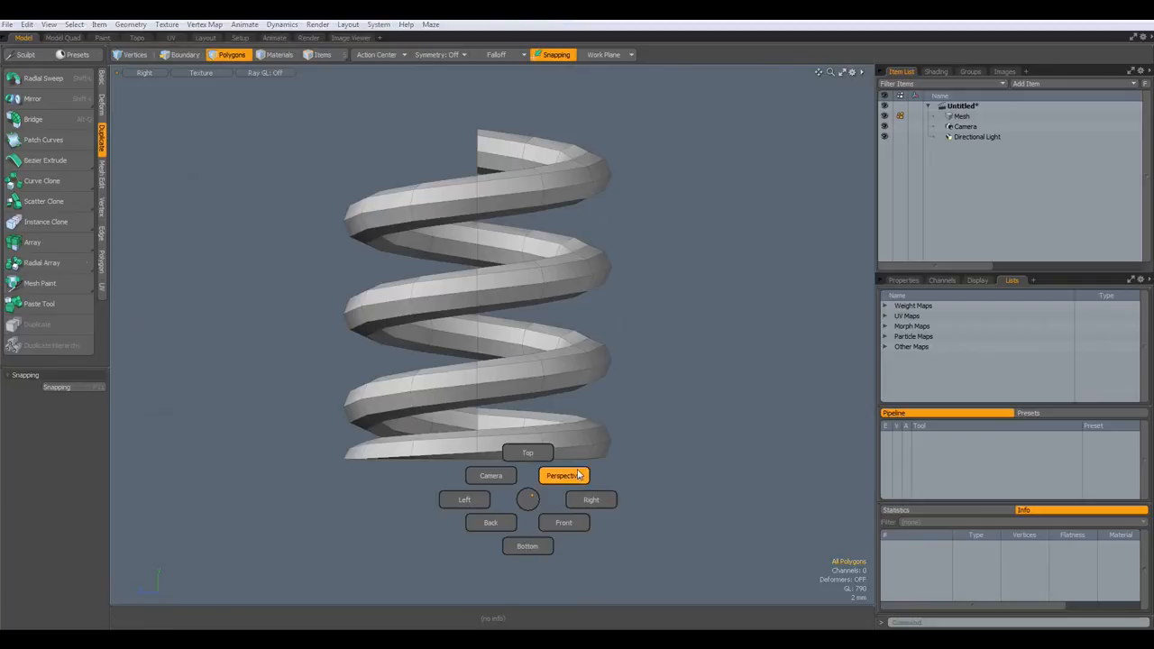
{"action": "left_click", "coordinate": [559, 476]}
{"action": "left_click_drag", "start_coordinate": [420, 505], "coordinate": [480, 471], "text": "alt"}
{"action": "scroll", "coordinate": [505, 463], "scroll_direction": "up", "scroll_amount": 5}
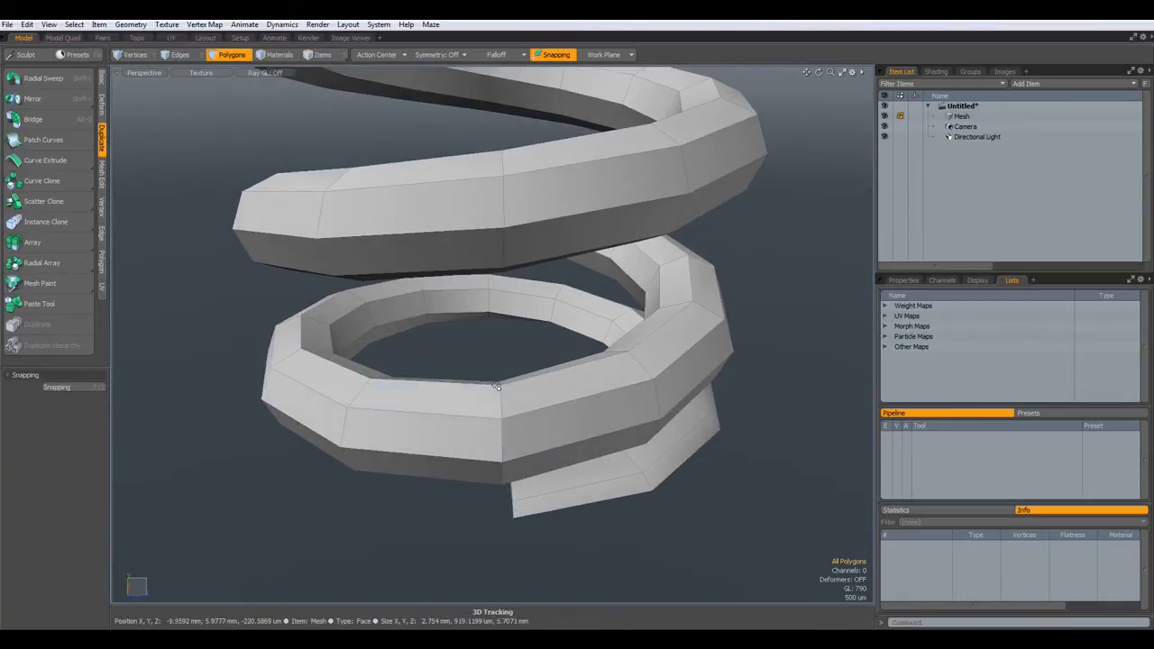
- Run Vertex > Merge with default settings, welding 8 overlapping vertices
{"action": "left_click", "coordinate": [103, 206]}
{"action": "left_click", "coordinate": [32, 282]}
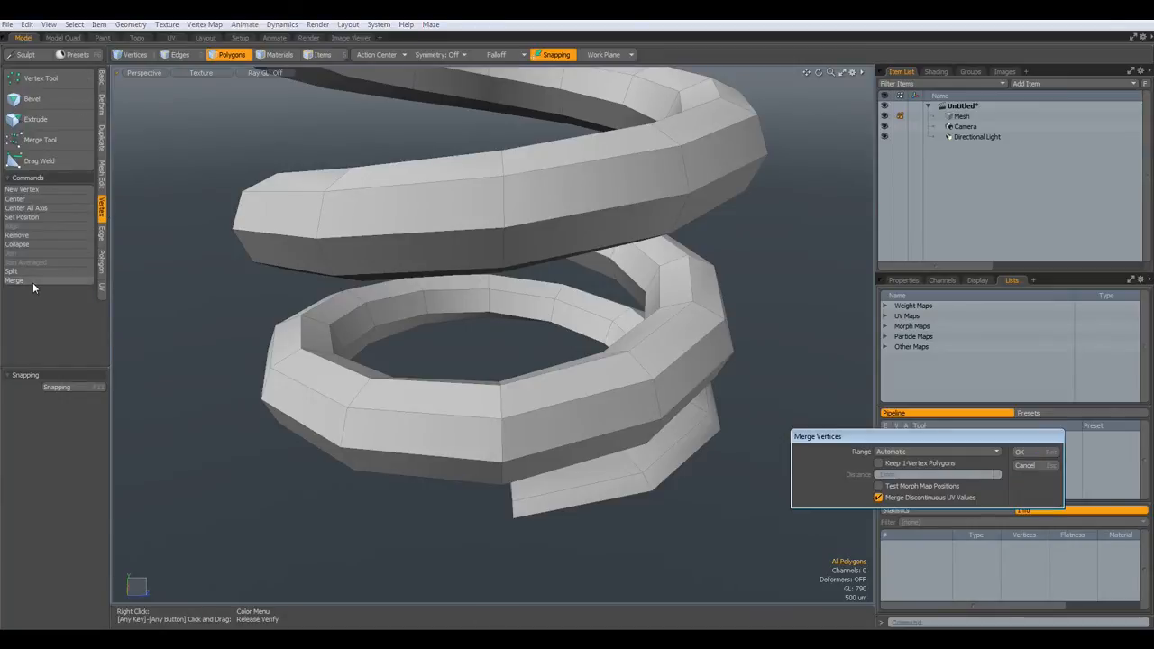
{"action": "left_click", "coordinate": [1020, 453]}
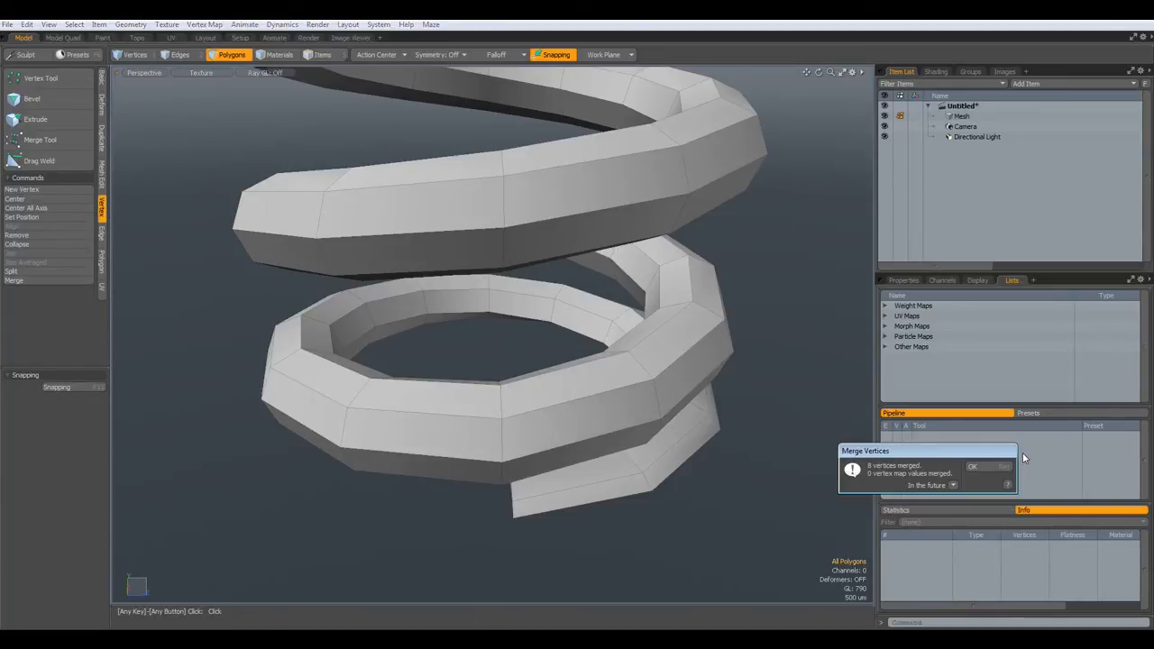
{"action": "left_click", "coordinate": [971, 465]}
- Preview the spring as a smooth subdivision surface, then return to polygons and orbit level
{"action": "key", "text": "Tab"}
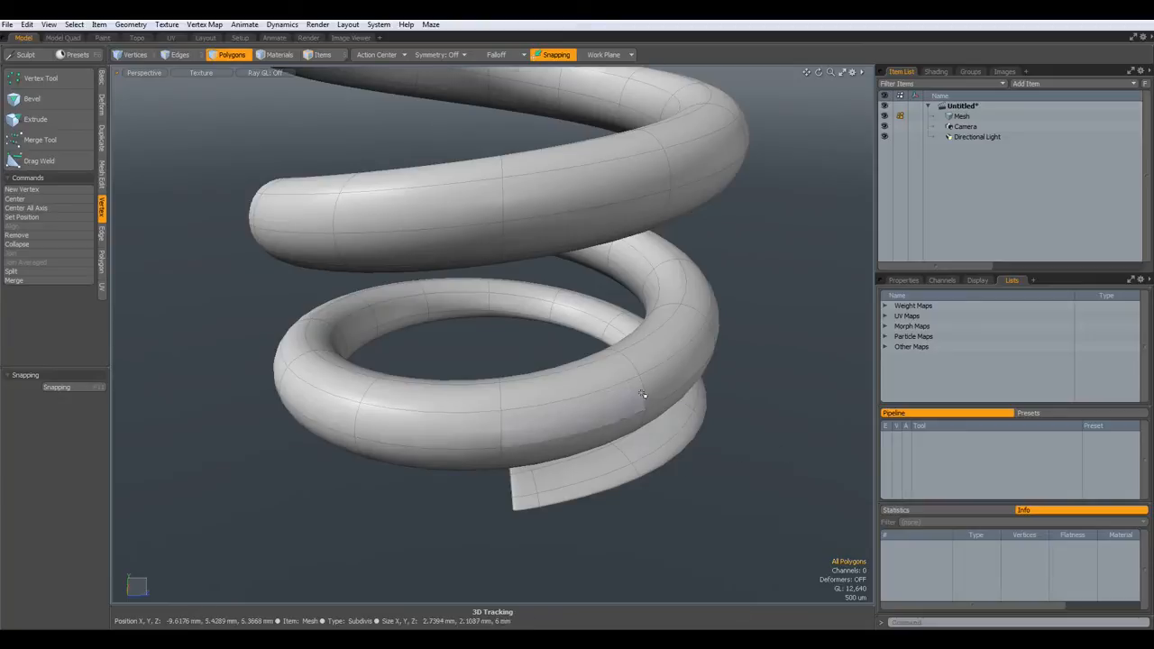
{"action": "scroll", "coordinate": [642, 394], "scroll_direction": "down", "scroll_amount": 5}
{"action": "scroll", "coordinate": [642, 394], "scroll_direction": "up", "scroll_amount": 2}
{"action": "key", "text": "Tab"}
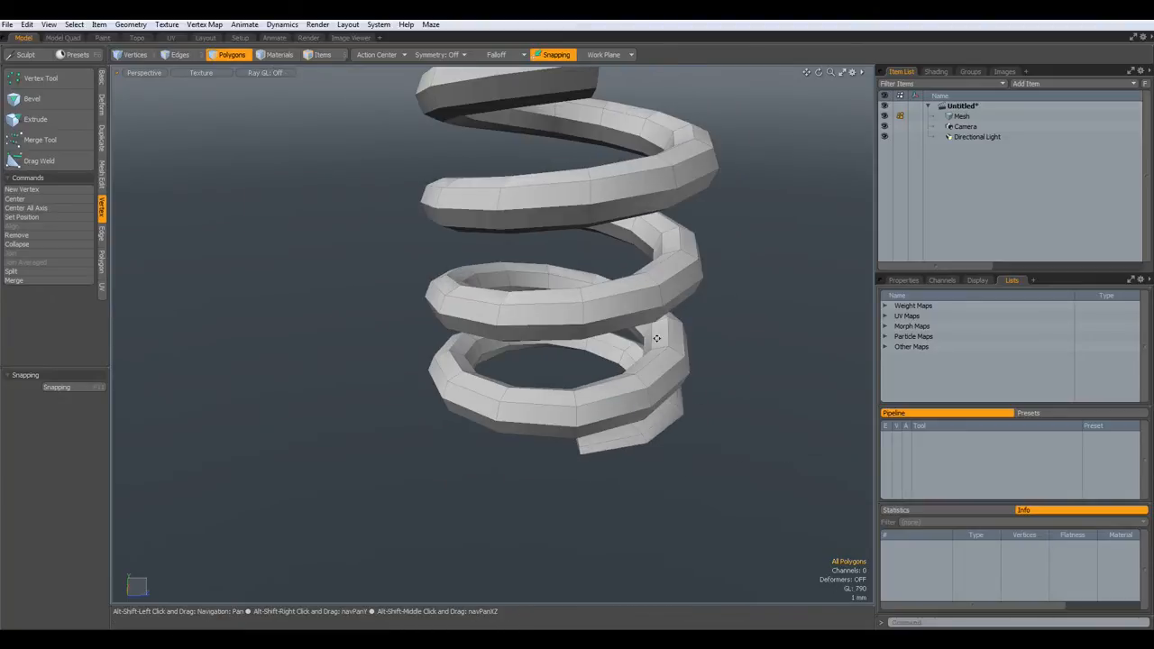
{"action": "scroll", "coordinate": [656, 338], "scroll_direction": "down", "scroll_amount": 5}
{"action": "left_click_drag", "start_coordinate": [559, 447], "coordinate": [554, 390], "text": "alt"}
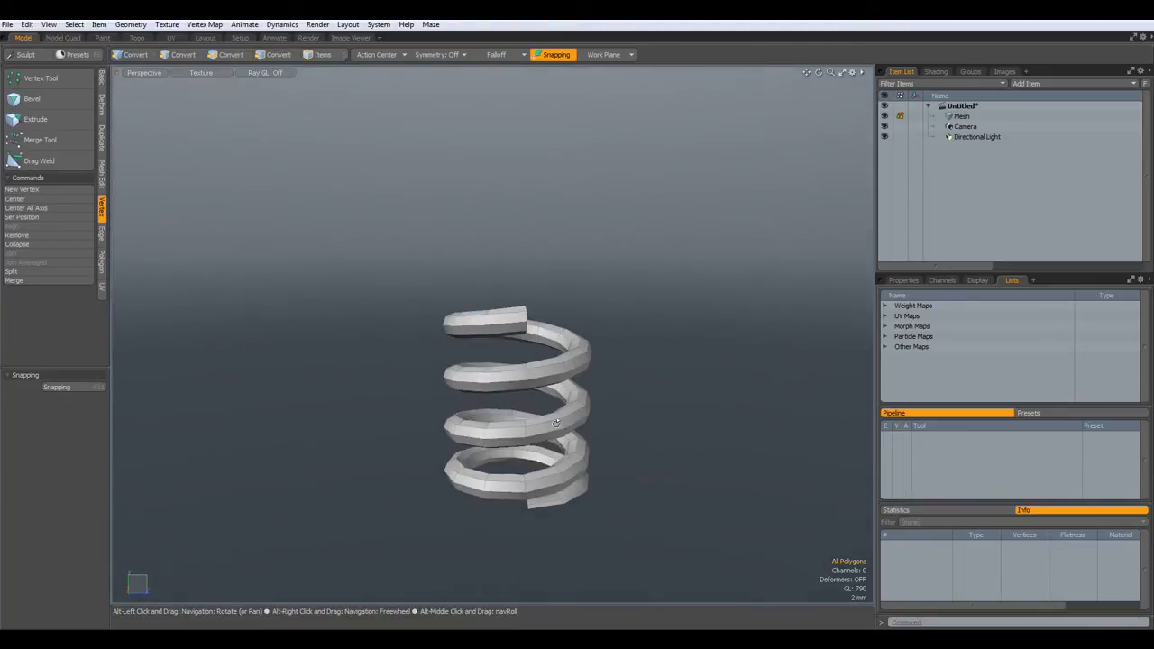
- Select the whole connected spring and rotate it -180° about X in the Left view
{"action": "double_click", "coordinate": [543, 368]}
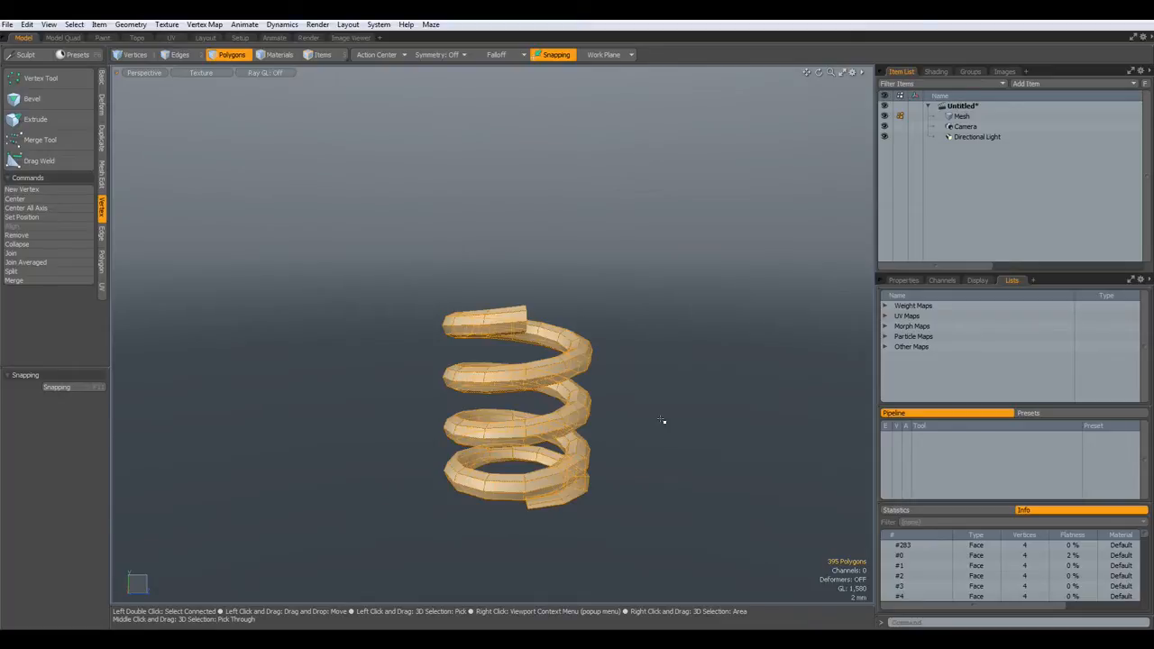
{"action": "key", "text": "KP_3"}
{"action": "key", "text": "ctrl+KP_3"}
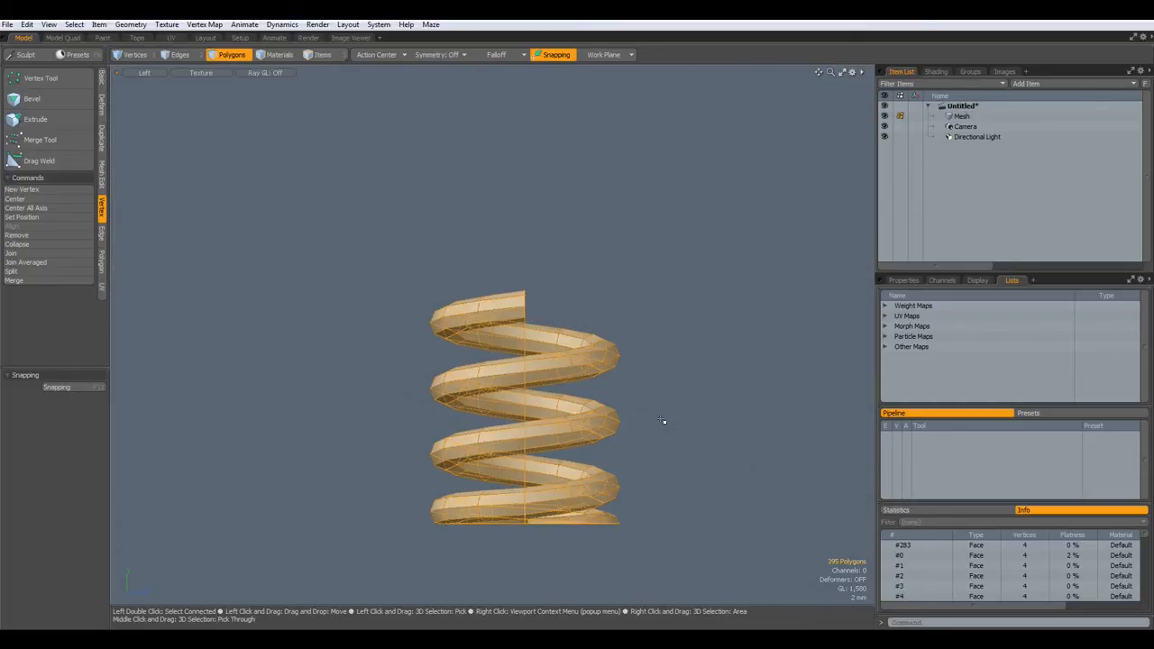
{"action": "left_click_drag", "start_coordinate": [677, 352], "coordinate": [627, 312], "text": "alt+shift"}
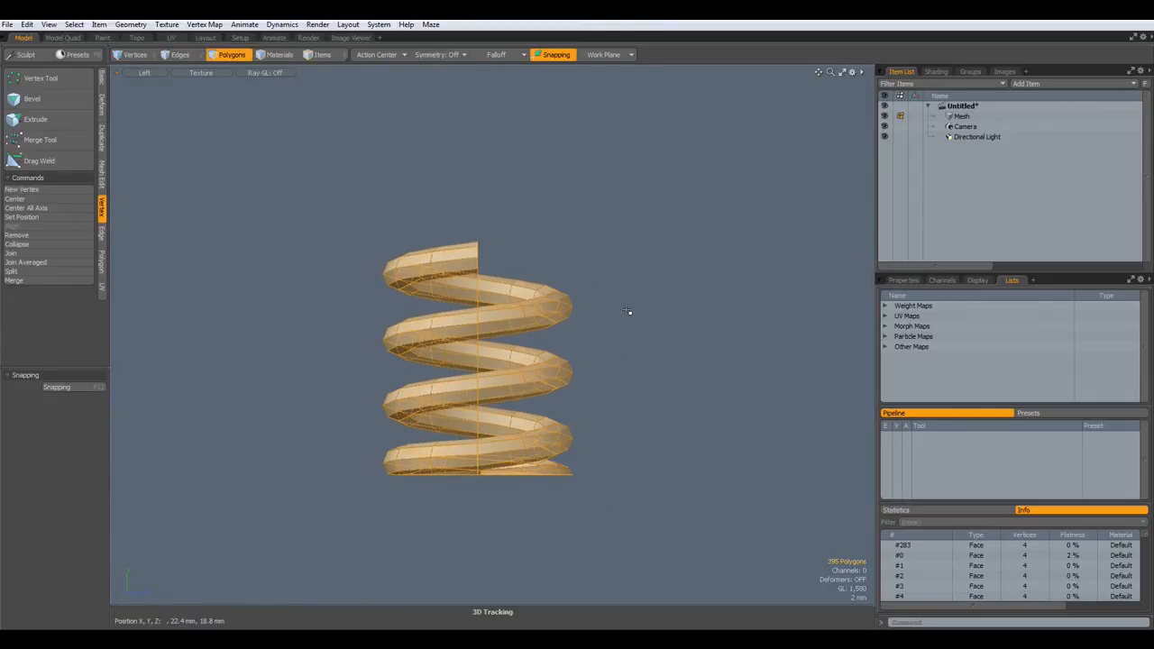
{"action": "key", "text": "e"}
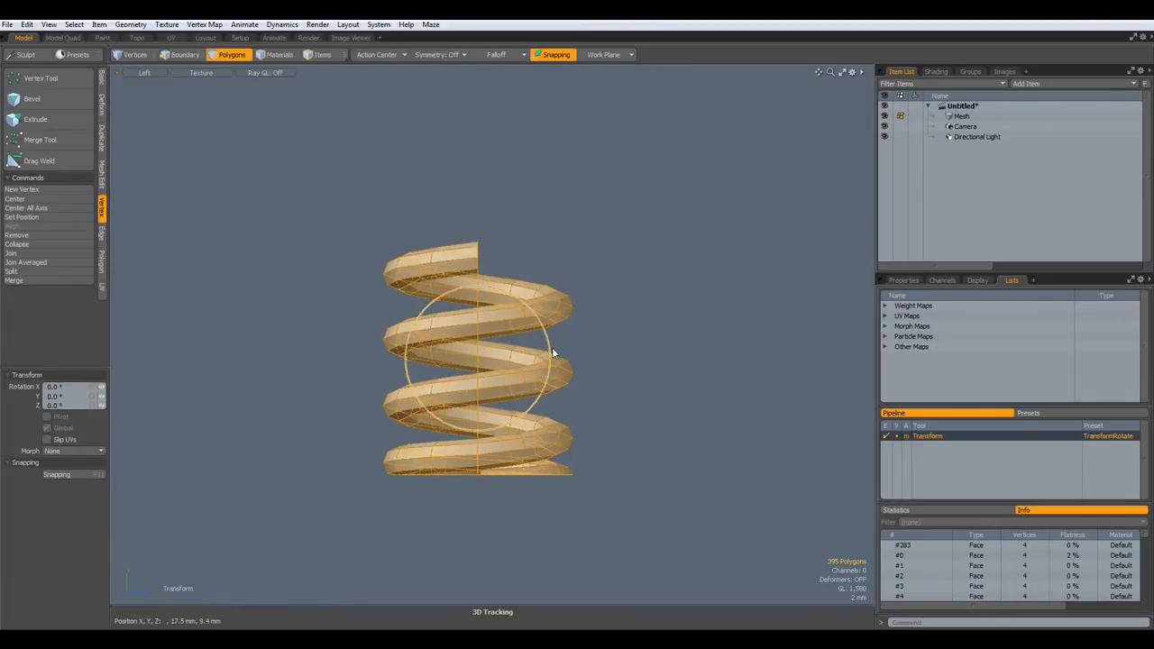
{"action": "left_click_drag", "start_coordinate": [548, 350], "coordinate": [419, 361]}
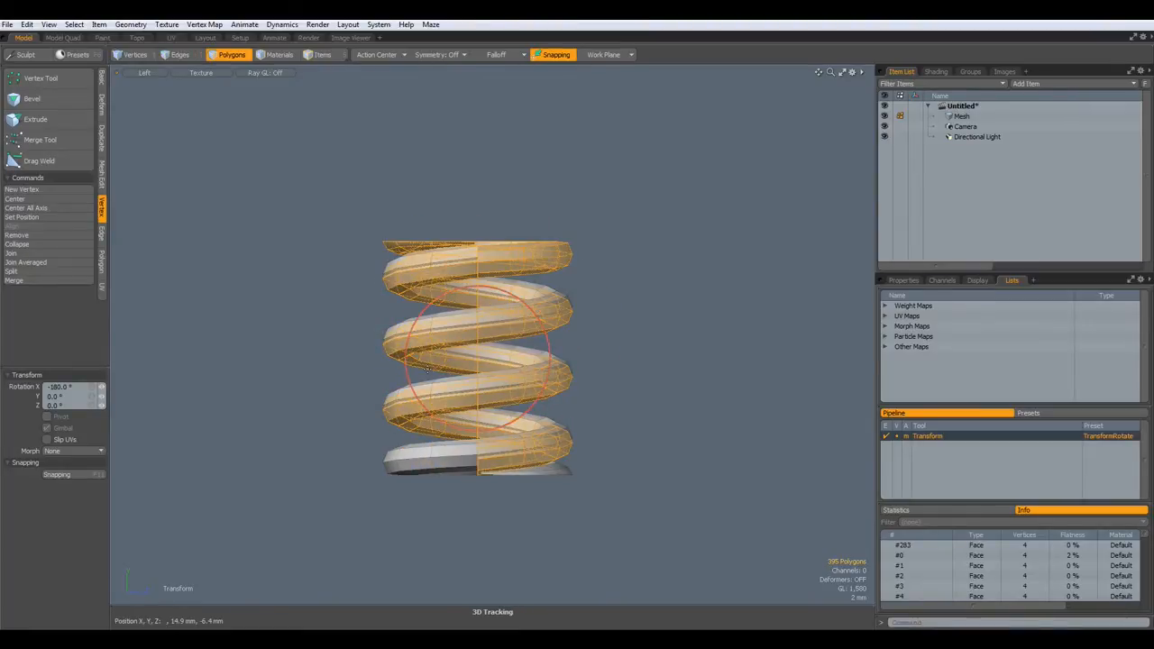
- Move the flipped spring 25.2 mm up along Y
{"action": "key", "text": "w"}
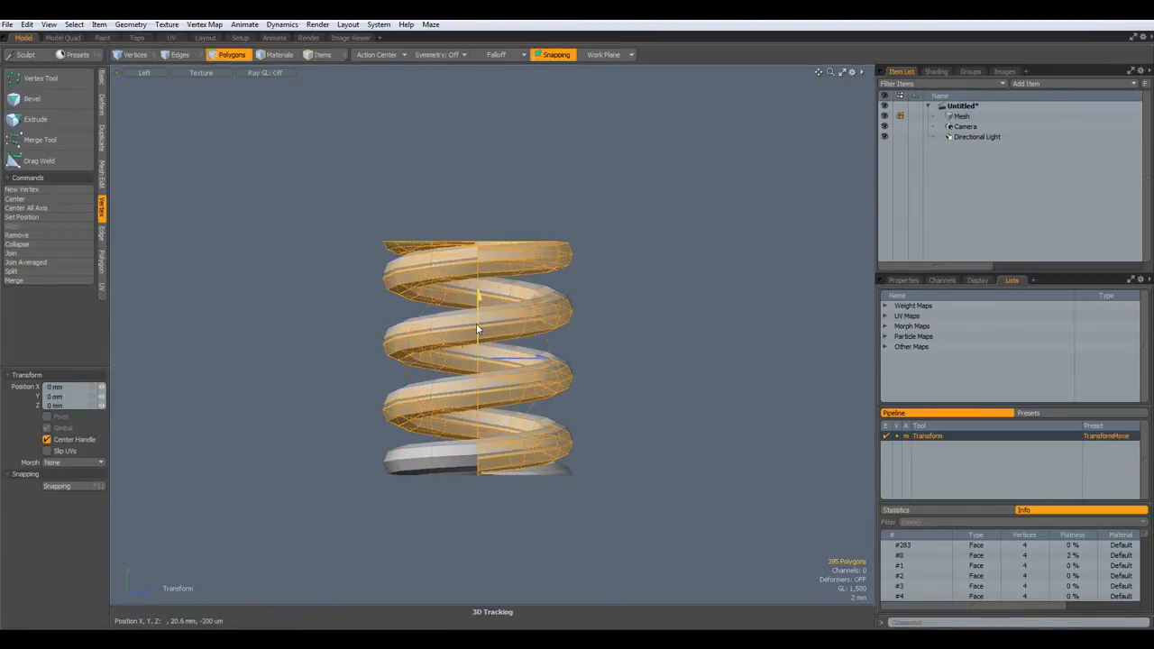
{"action": "left_click_drag", "start_coordinate": [479, 298], "coordinate": [479, 96]}
{"action": "scroll", "coordinate": [487, 251], "scroll_direction": "up", "scroll_amount": 6}
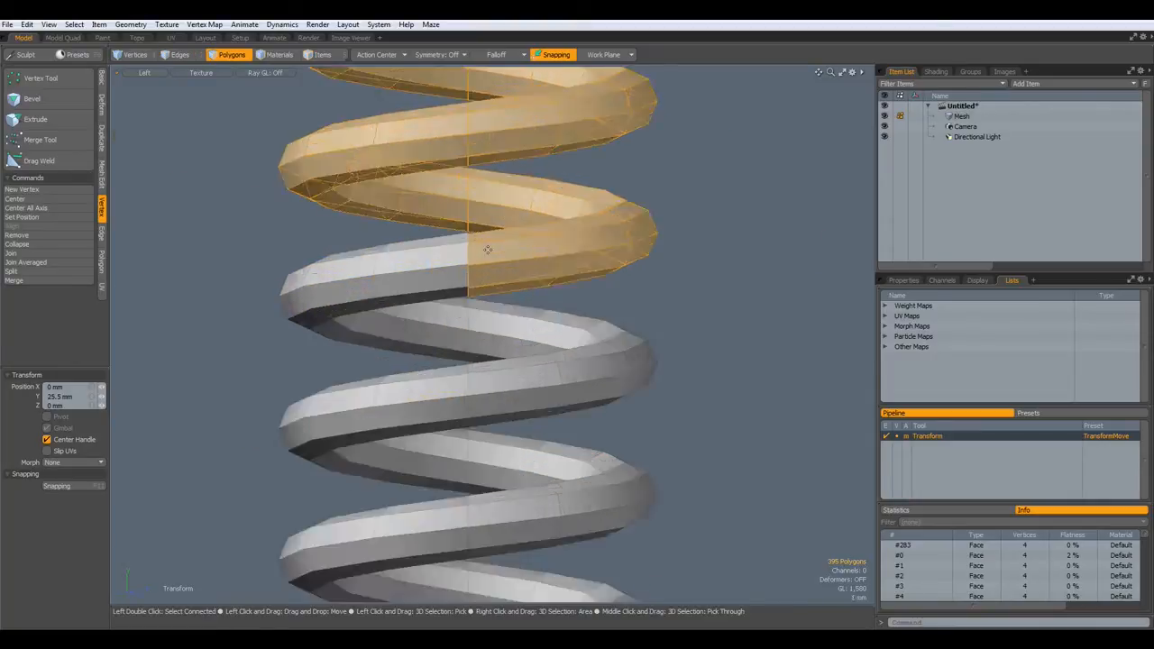
{"action": "scroll", "coordinate": [486, 251], "scroll_direction": "up", "scroll_amount": 3}
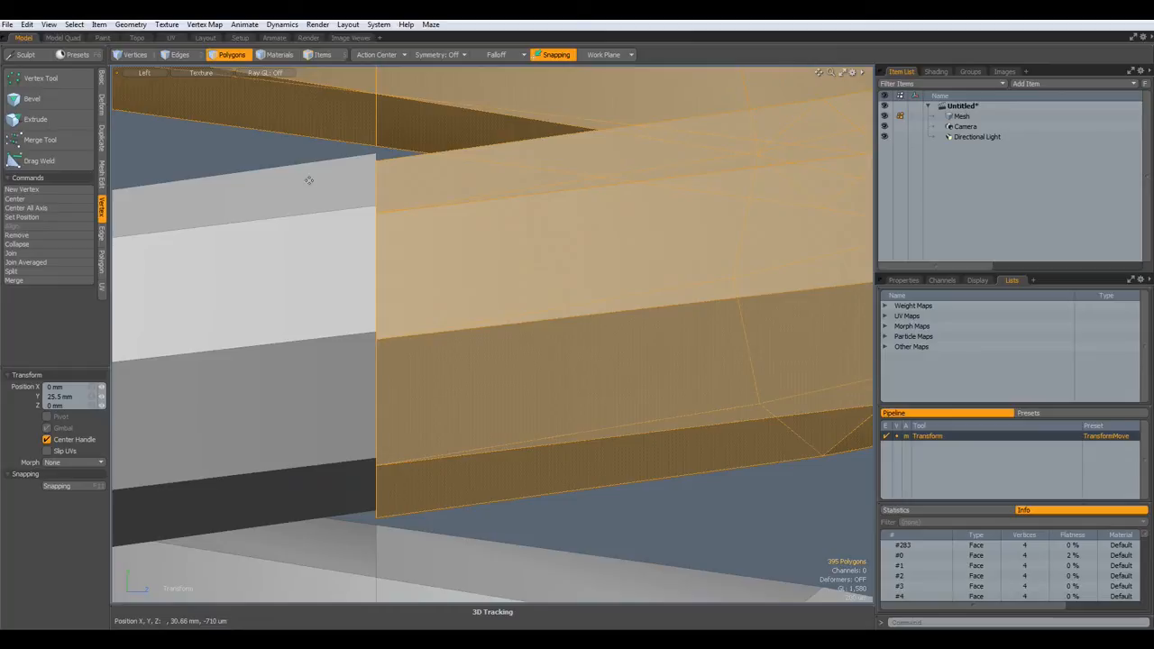
- Slide the coil section vertically to close the seam, then drop the tool and deselect
{"action": "left_click", "coordinate": [268, 150]}
{"action": "left_click_drag", "start_coordinate": [268, 118], "coordinate": [268, 110]}
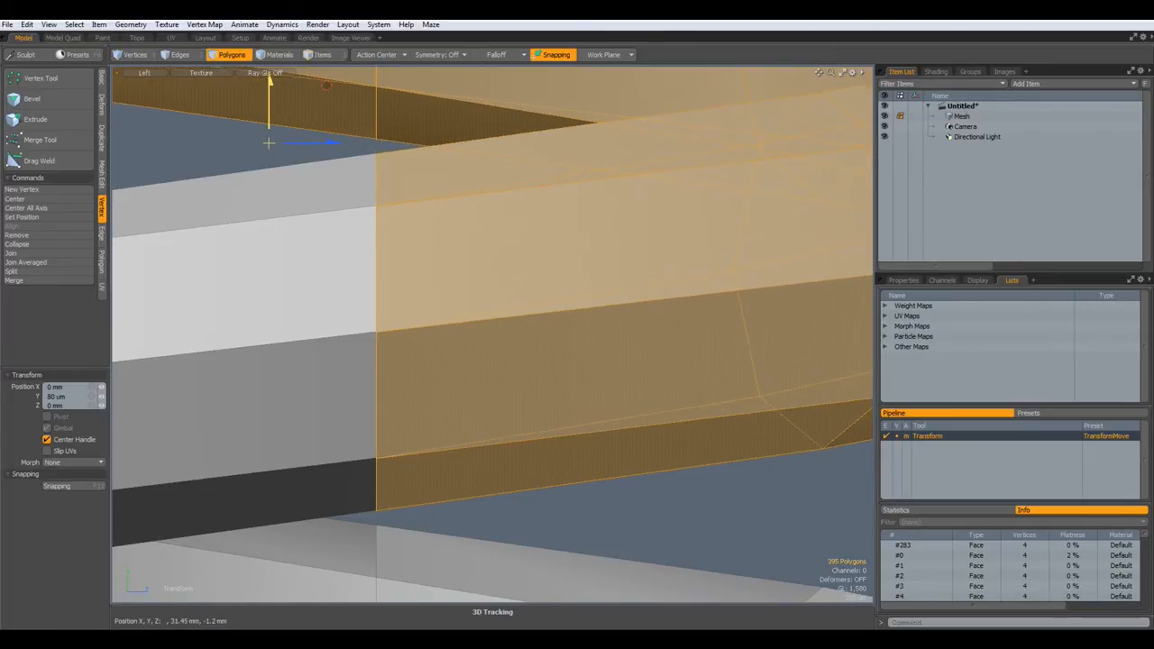
{"action": "key", "text": "space"}
{"action": "scroll", "coordinate": [700, 330], "scroll_direction": "down", "scroll_amount": 5}
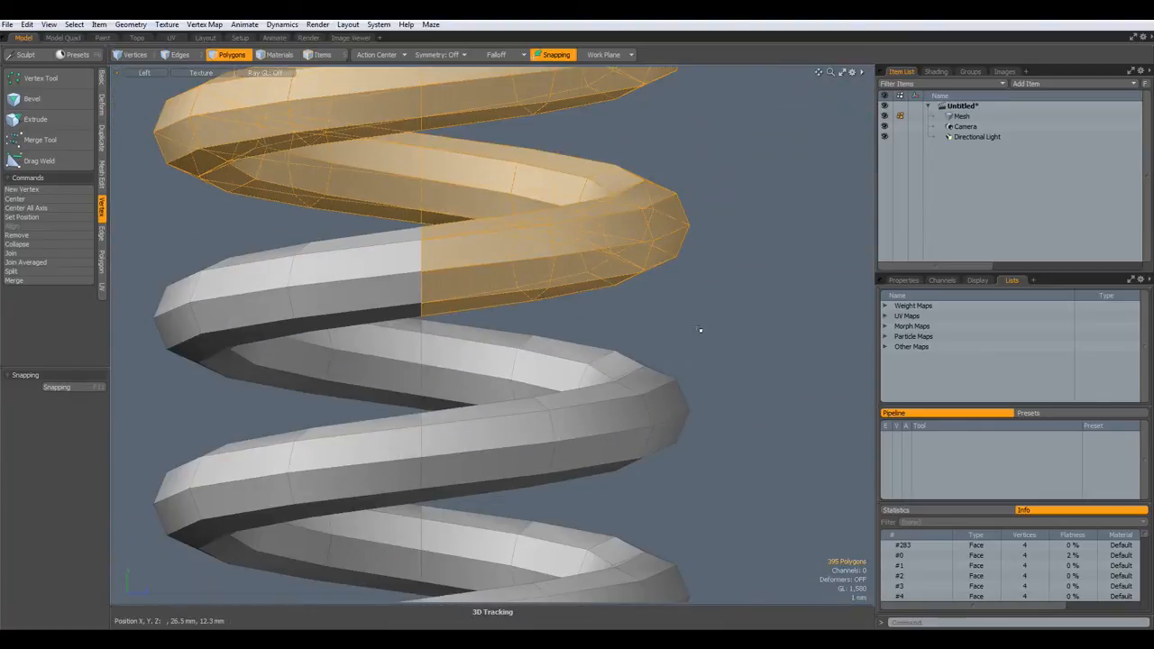
{"action": "left_click", "coordinate": [682, 322]}
{"action": "scroll", "coordinate": [429, 268], "scroll_direction": "up", "scroll_amount": 3}
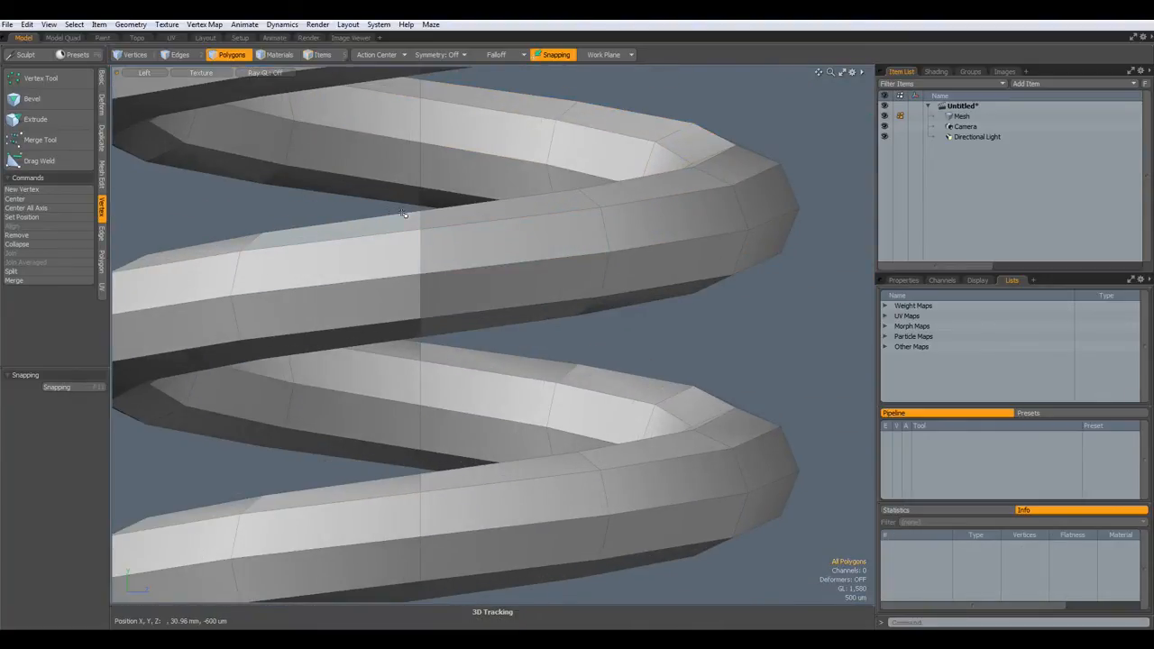
- Select the seam edges in Edges mode and scale them flat to 0% on Z
{"action": "key", "text": "2"}
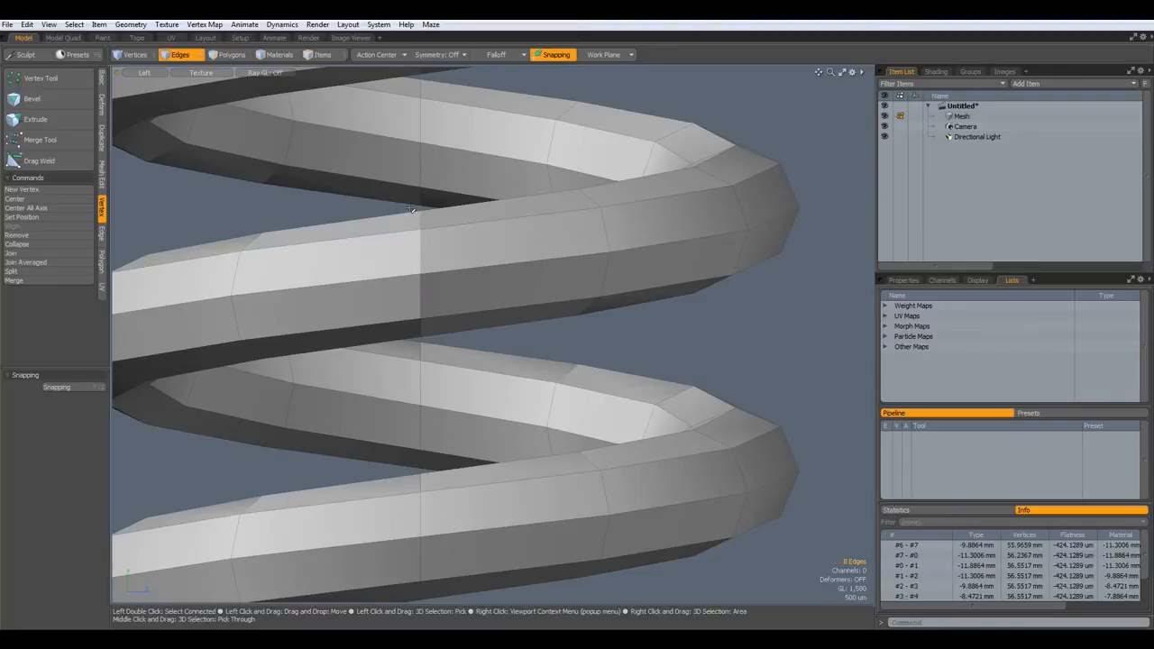
{"action": "right_click_drag", "start_coordinate": [413, 208], "coordinate": [445, 342]}
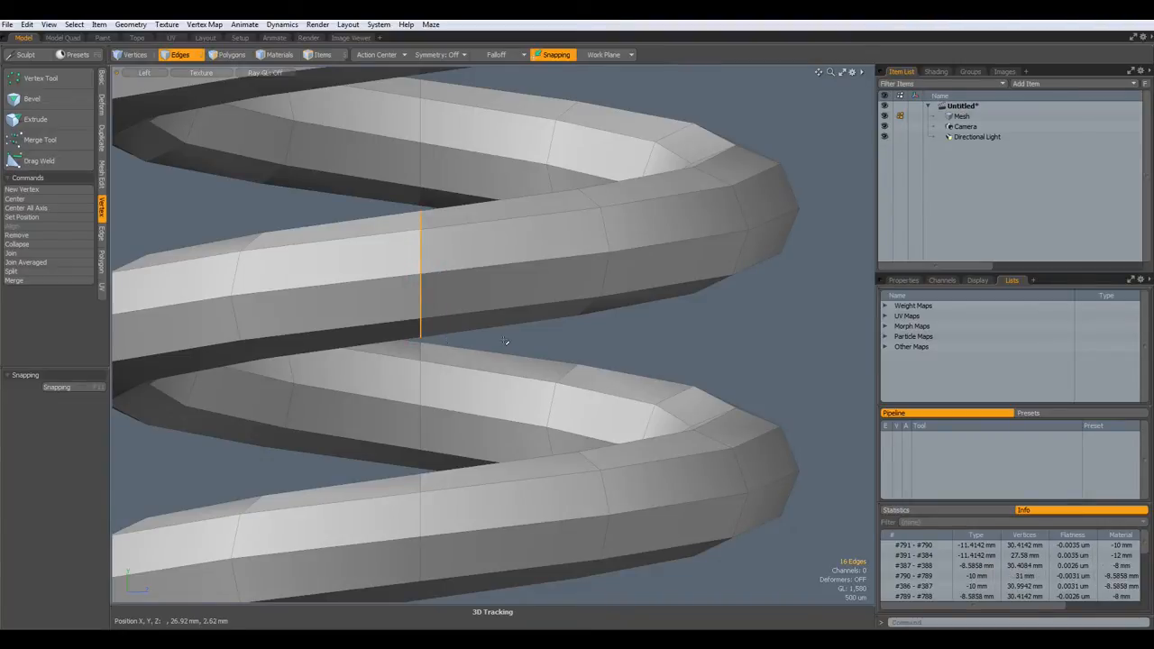
{"action": "key", "text": "r"}
{"action": "left_click_drag", "start_coordinate": [492, 277], "coordinate": [416, 277]}
- Merge the seam vertices using a Fixed 1 mm range, welding 8 vertices
{"action": "left_click", "coordinate": [35, 281]}
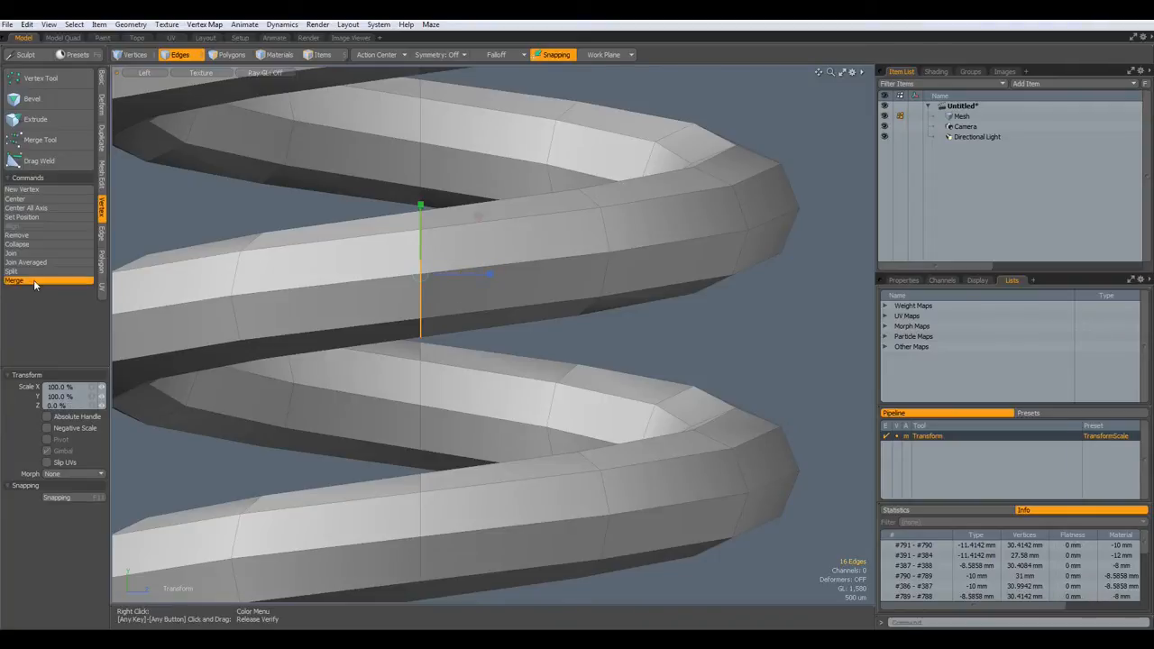
{"action": "left_click", "coordinate": [1037, 456]}
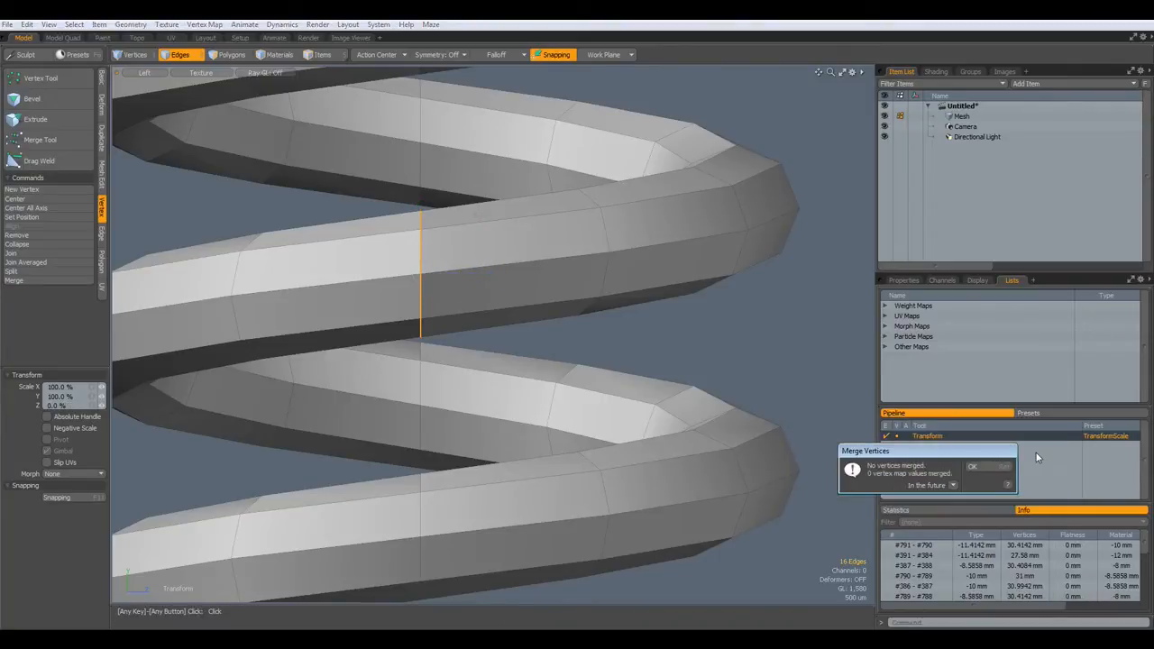
{"action": "left_click", "coordinate": [986, 466]}
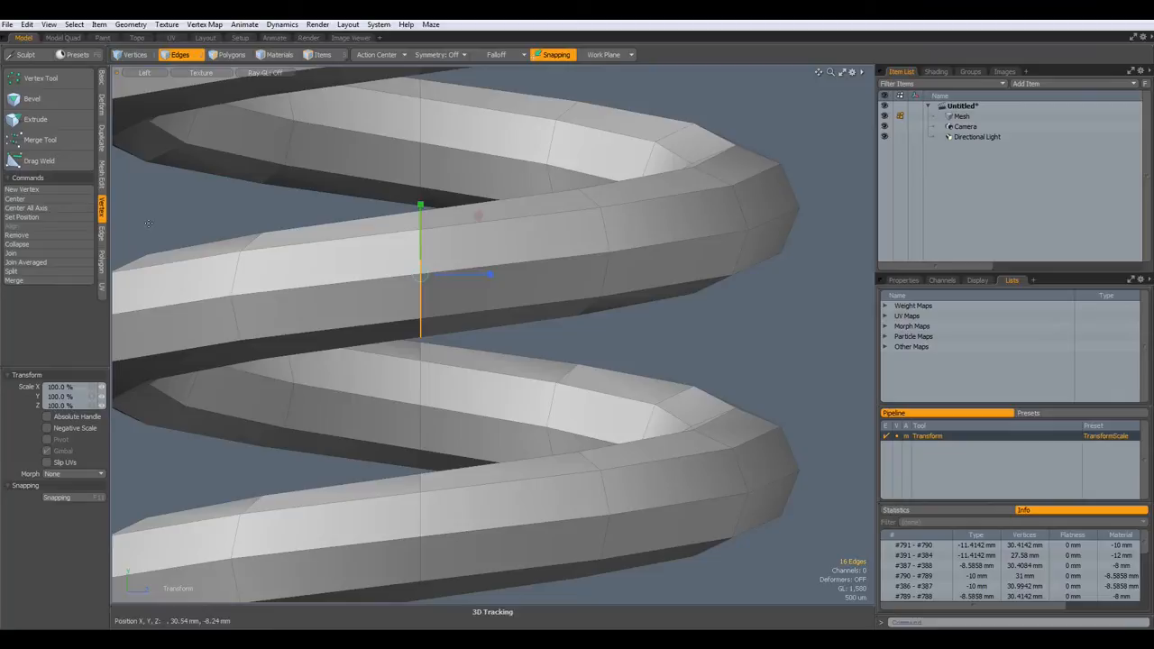
{"action": "left_click", "coordinate": [27, 280]}
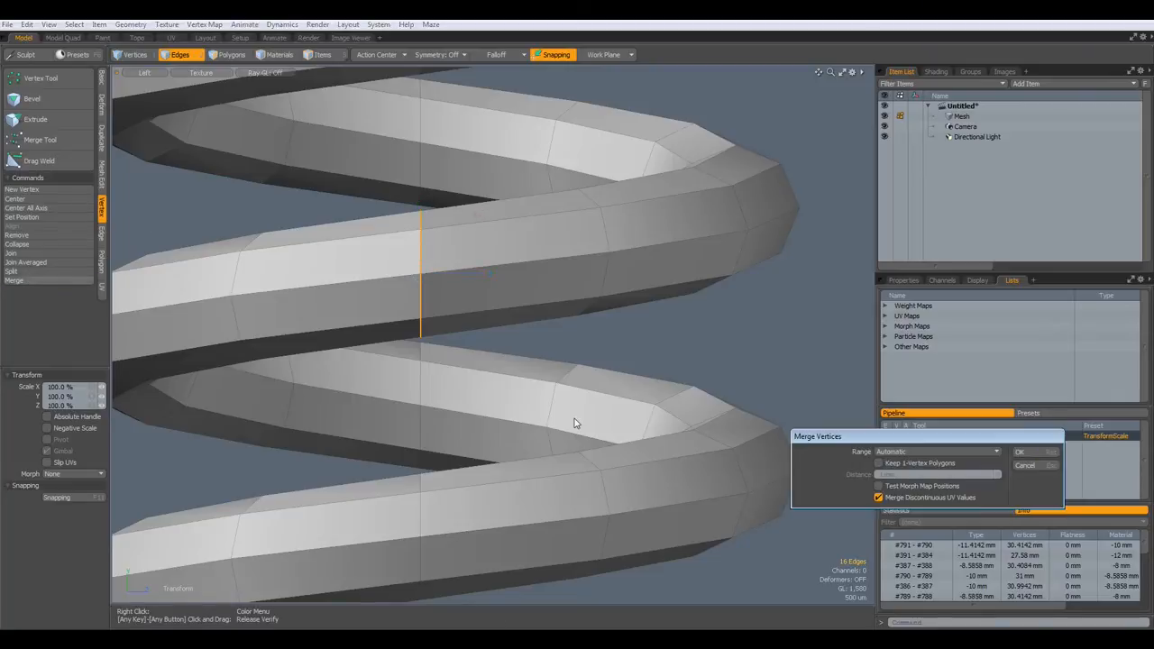
{"action": "left_click", "coordinate": [998, 455]}
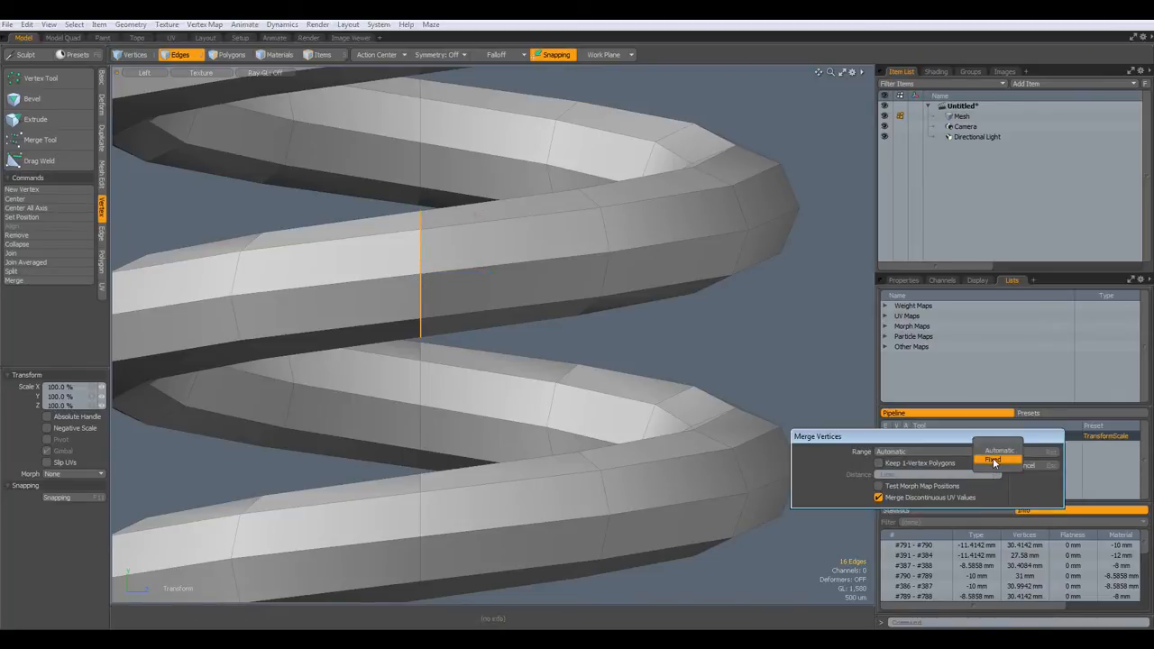
{"action": "left_click", "coordinate": [992, 461]}
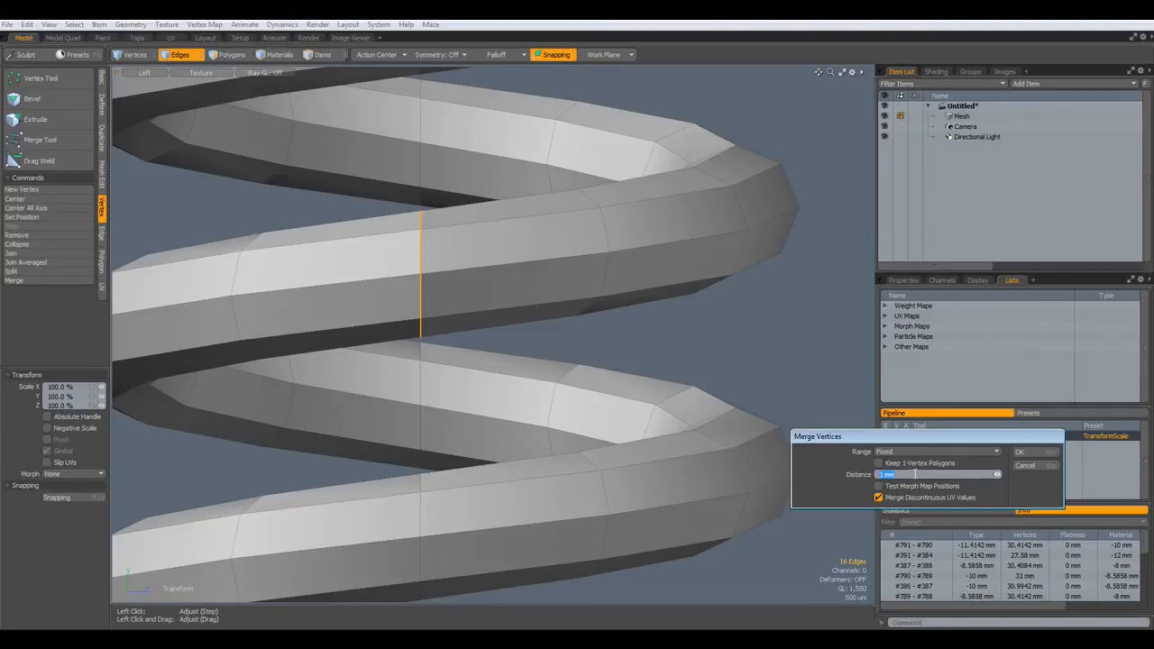
{"action": "key", "text": "Return"}
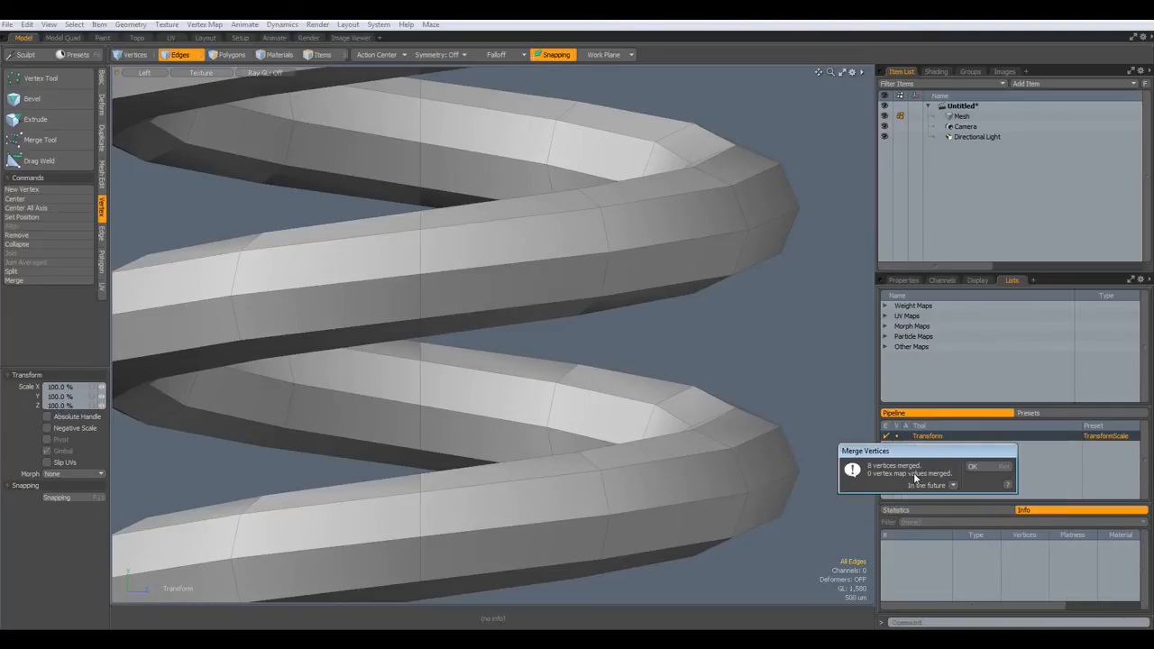
{"action": "key", "text": "Return"}
- Drop the transform tool, toggle smoothing, and frame the spring's ring in Top view
{"action": "scroll", "coordinate": [644, 282], "scroll_direction": "down", "scroll_amount": 5}
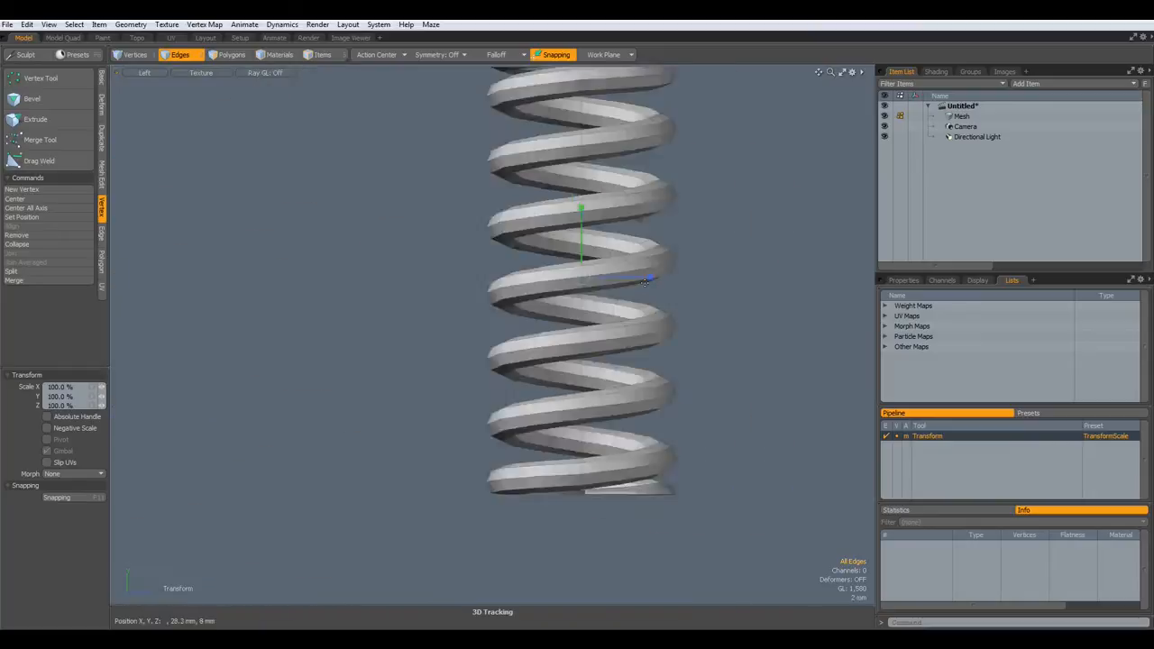
{"action": "scroll", "coordinate": [645, 282], "scroll_direction": "down", "scroll_amount": 2}
{"action": "left_click_drag", "start_coordinate": [645, 282], "coordinate": [521, 312], "text": "alt+shift"}
{"action": "key", "text": "space"}
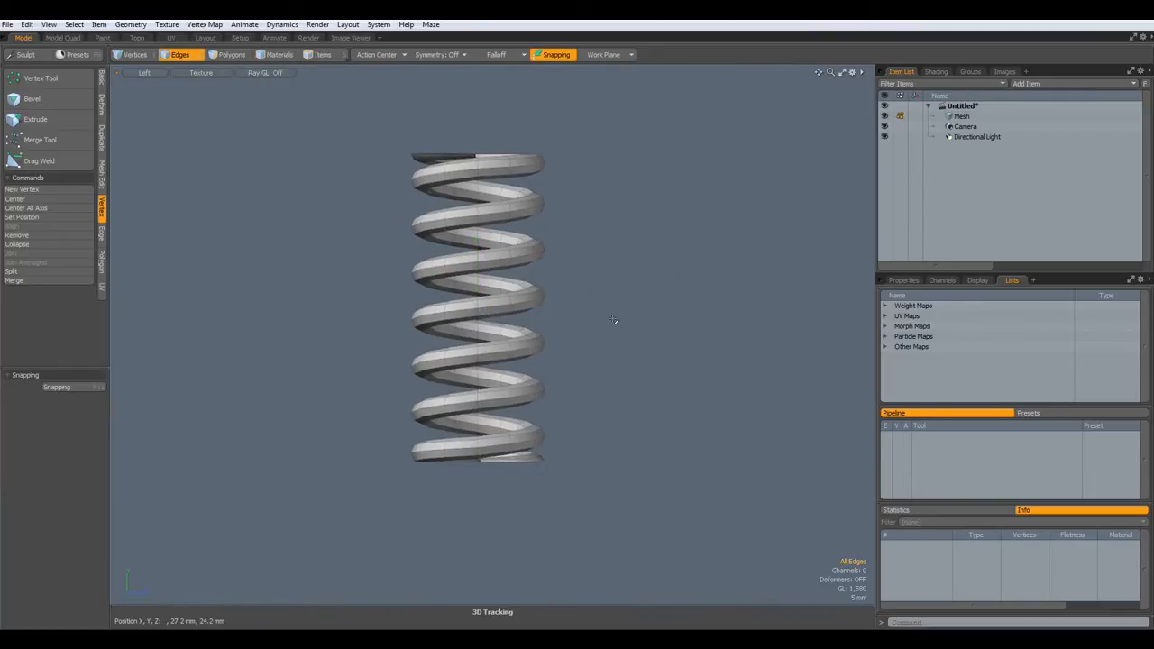
{"action": "key", "text": "Tab"}
{"action": "key", "text": "Tab"}
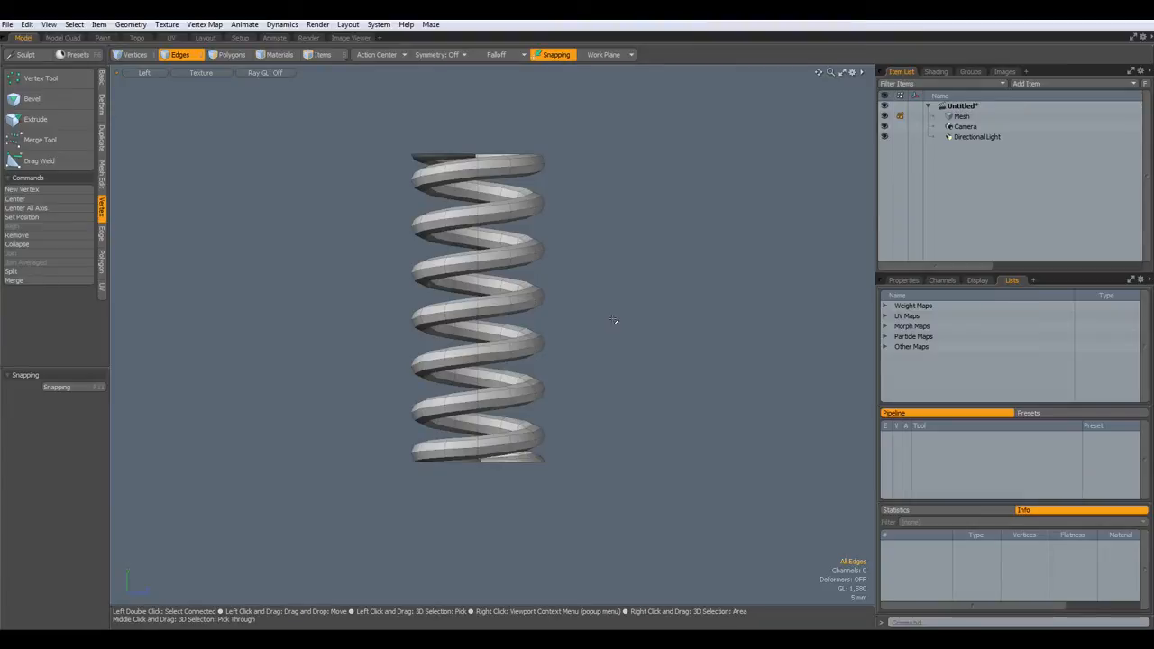
{"action": "key", "text": "KP_1"}
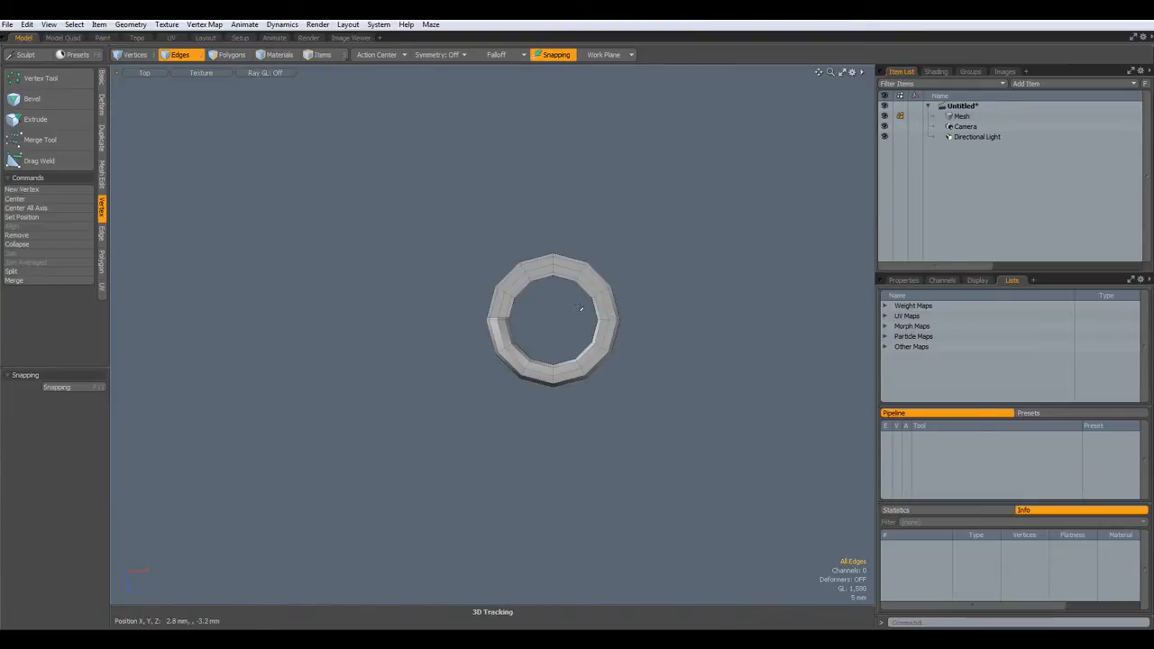
{"action": "scroll", "coordinate": [595, 322], "scroll_direction": "up", "scroll_amount": 5}
{"action": "left_click_drag", "start_coordinate": [547, 344], "coordinate": [527, 370], "text": "alt"}
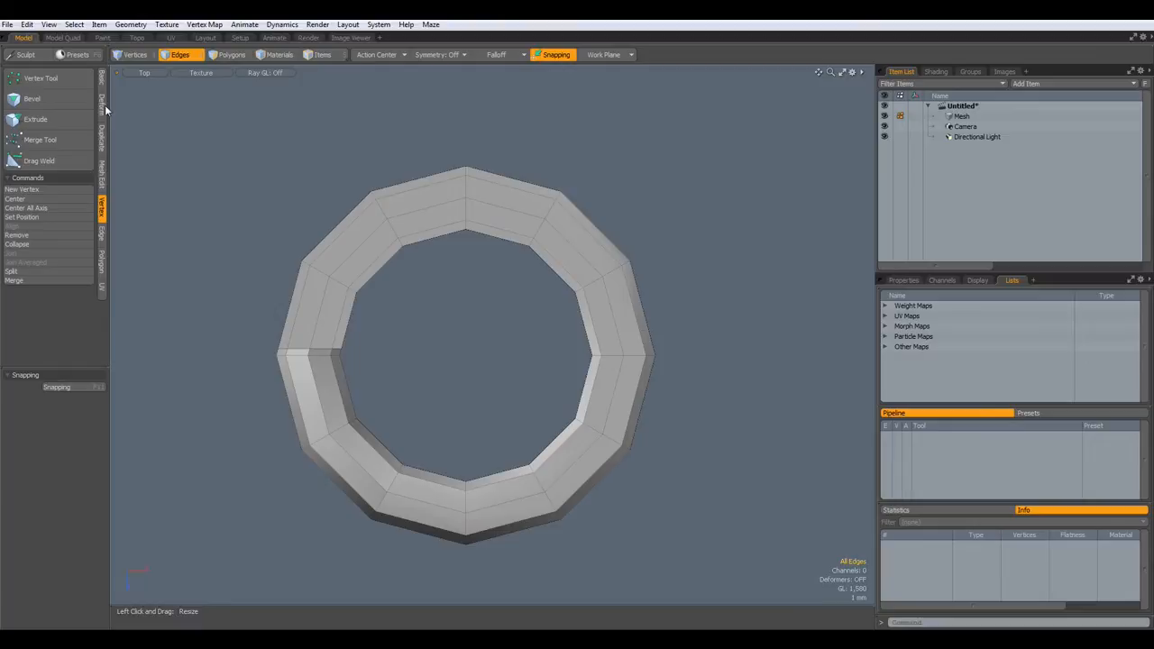
- Draw a 12-sided flat cylinder disc with 11.5 mm X and Z radius, centred at the origin
{"action": "left_click", "coordinate": [101, 79]}
{"action": "left_click", "coordinate": [60, 79]}
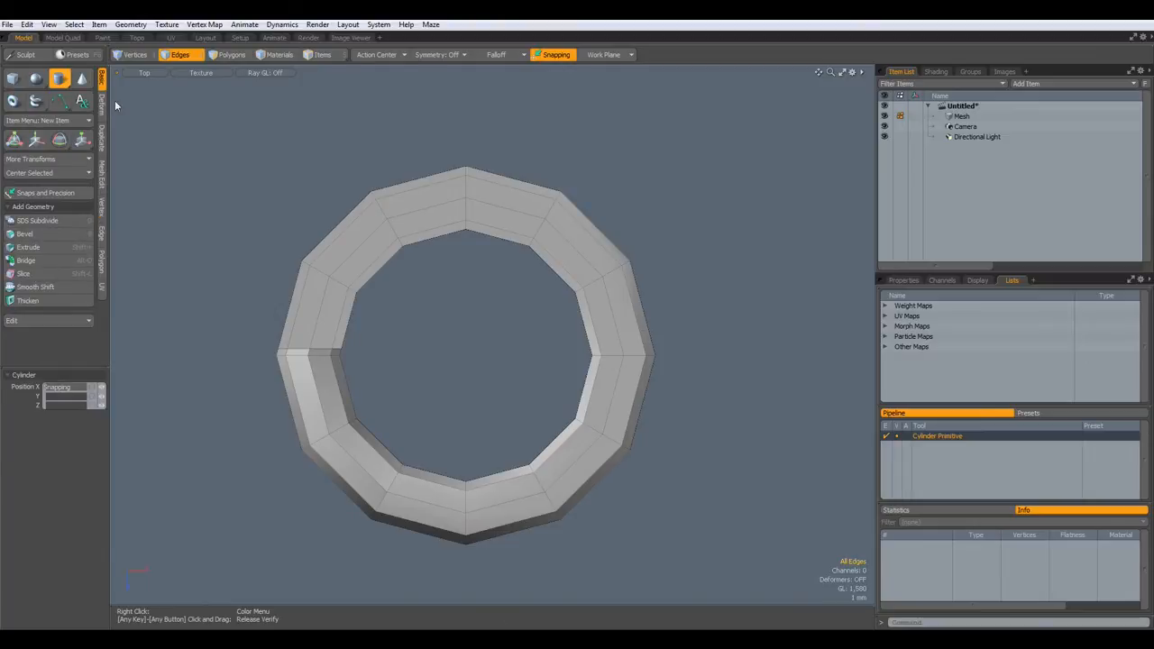
{"action": "scroll", "coordinate": [537, 320], "scroll_direction": "up", "scroll_amount": 2}
{"action": "left_click_drag", "start_coordinate": [537, 320], "coordinate": [529, 332], "text": "alt"}
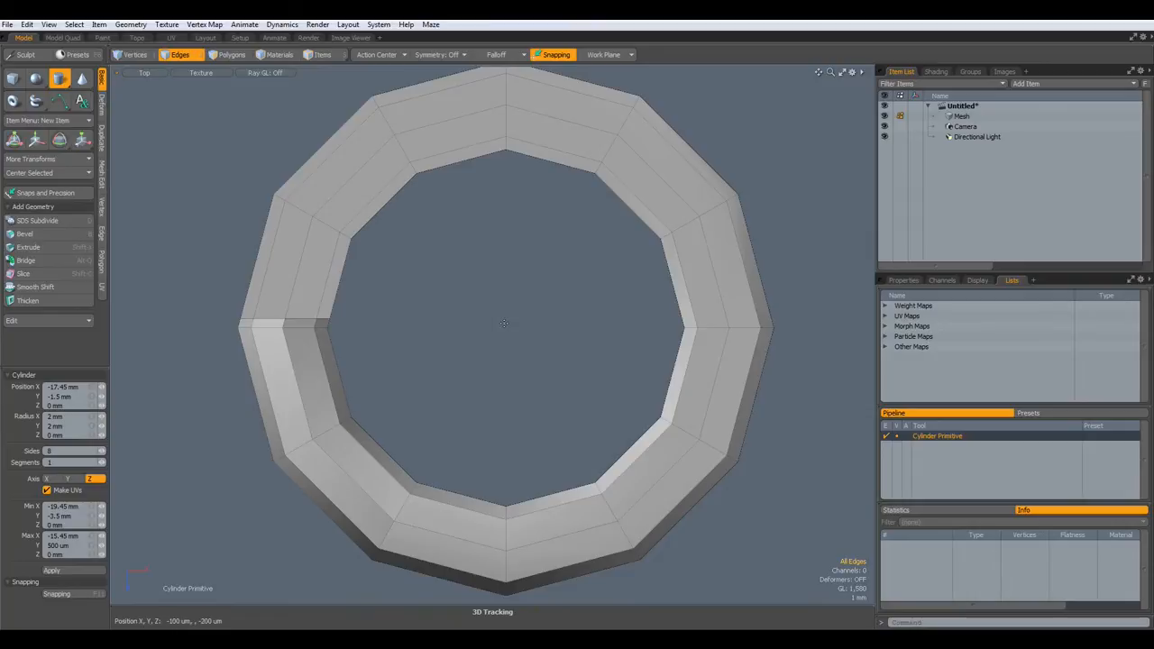
{"action": "double_click", "coordinate": [67, 450]}
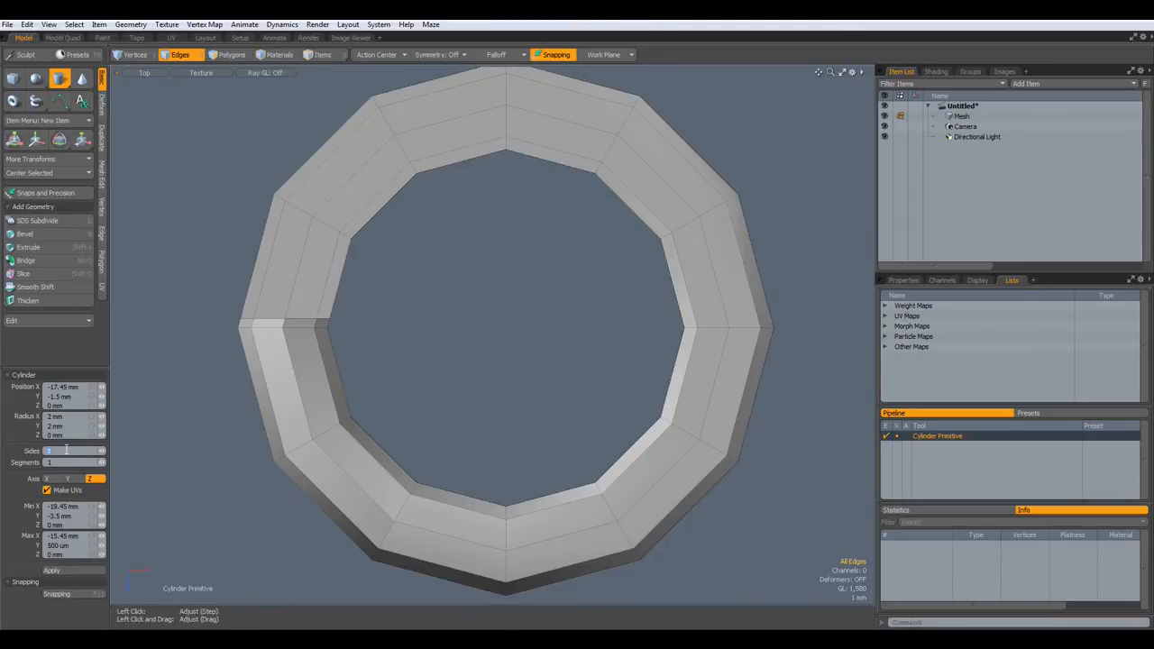
{"action": "type", "text": "12"}
{"action": "left_click_drag", "start_coordinate": [505, 327], "coordinate": [777, 597]}
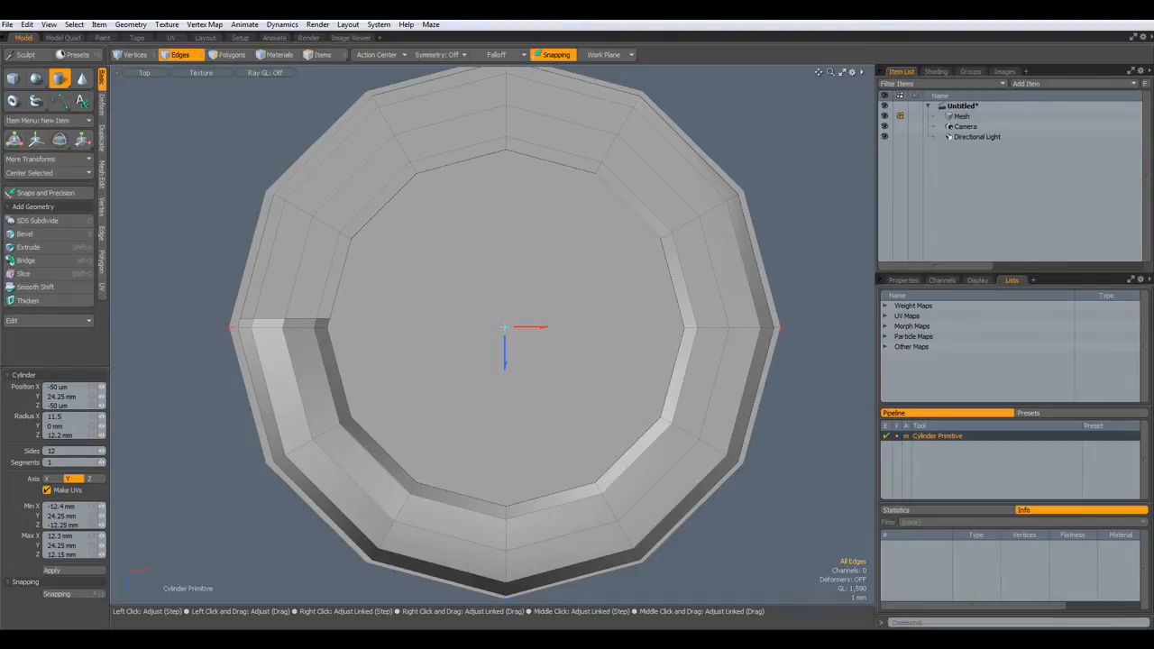
{"action": "key", "text": "Tab"}
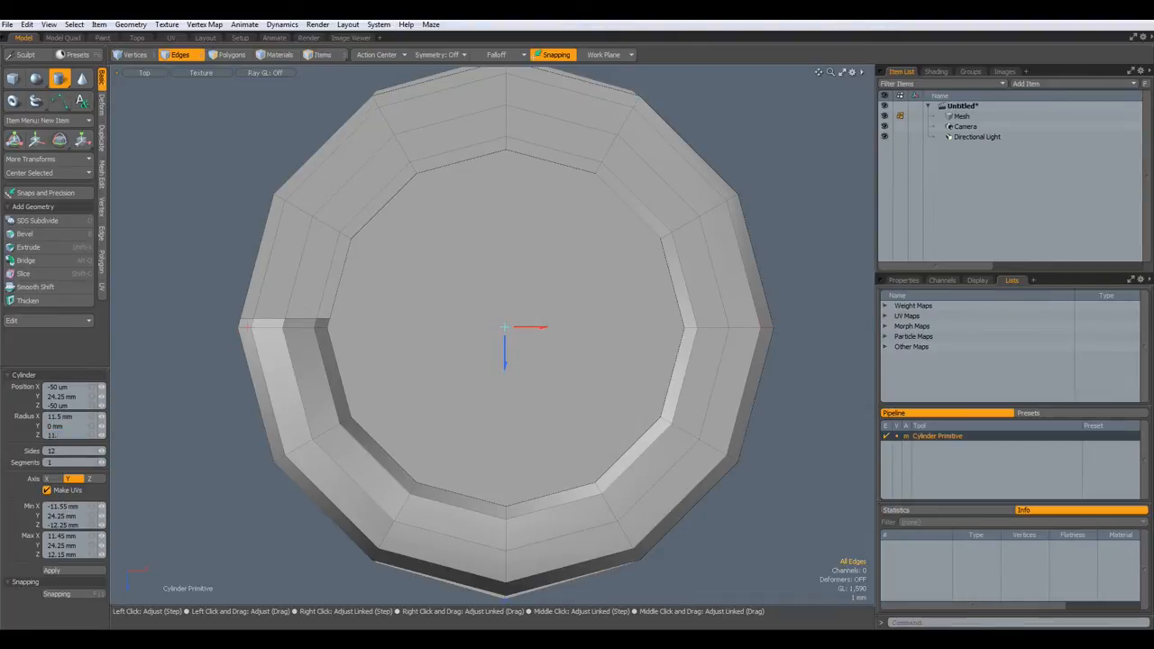
{"action": "key", "text": "Return"}
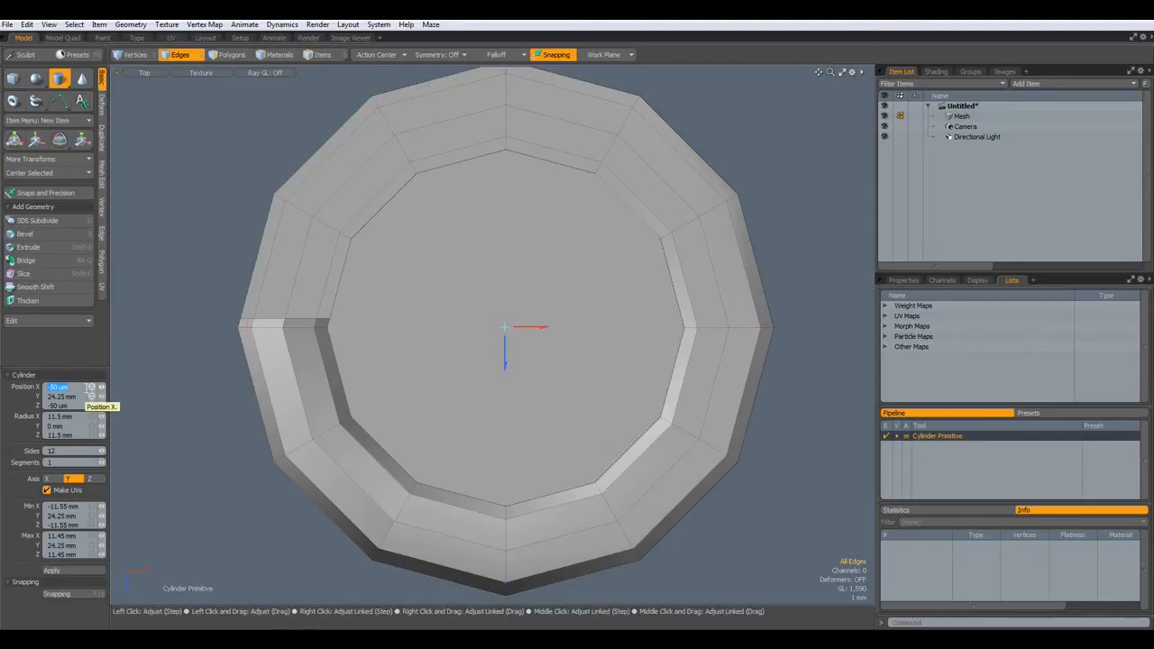
{"action": "key", "text": "Return"}
- Inset the disc's top face twice with Polygon Bevel, about 3.5 mm then 5.11 mm
{"action": "key", "text": "space"}
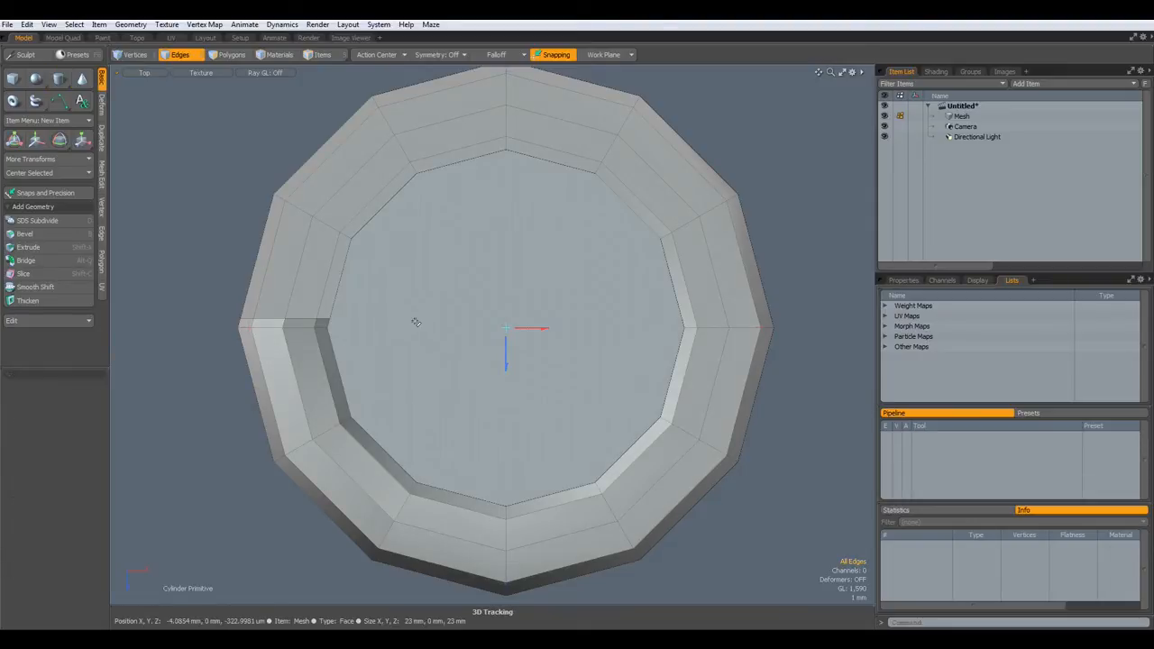
{"action": "key", "text": "space"}
{"action": "left_click", "coordinate": [470, 335]}
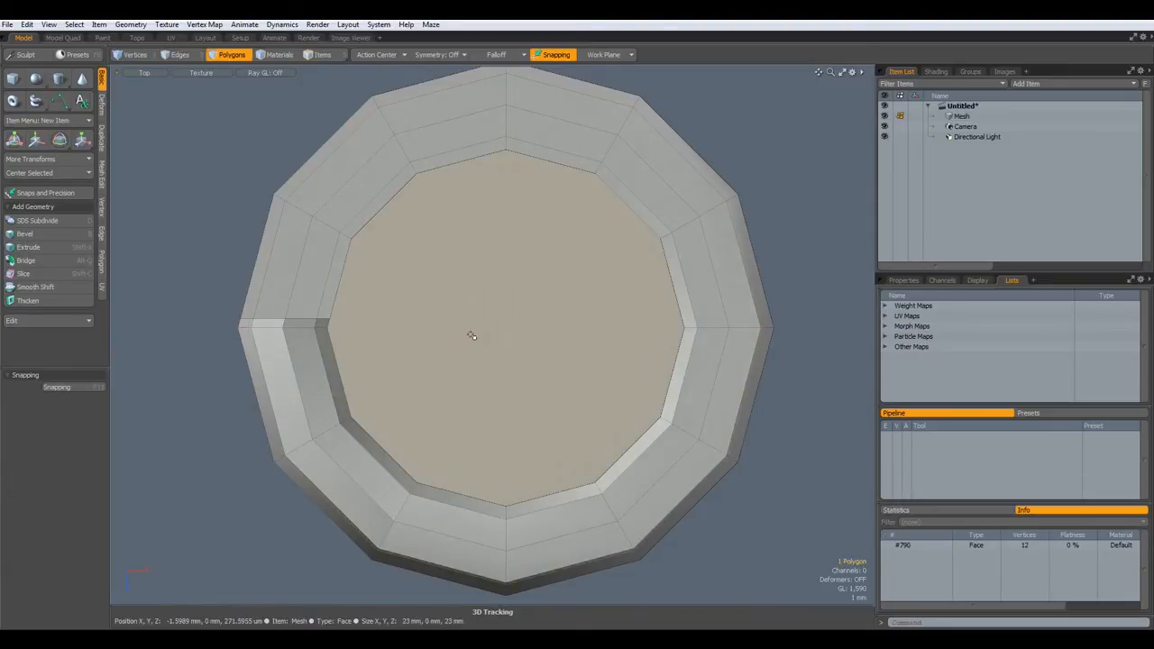
{"action": "key", "text": "b"}
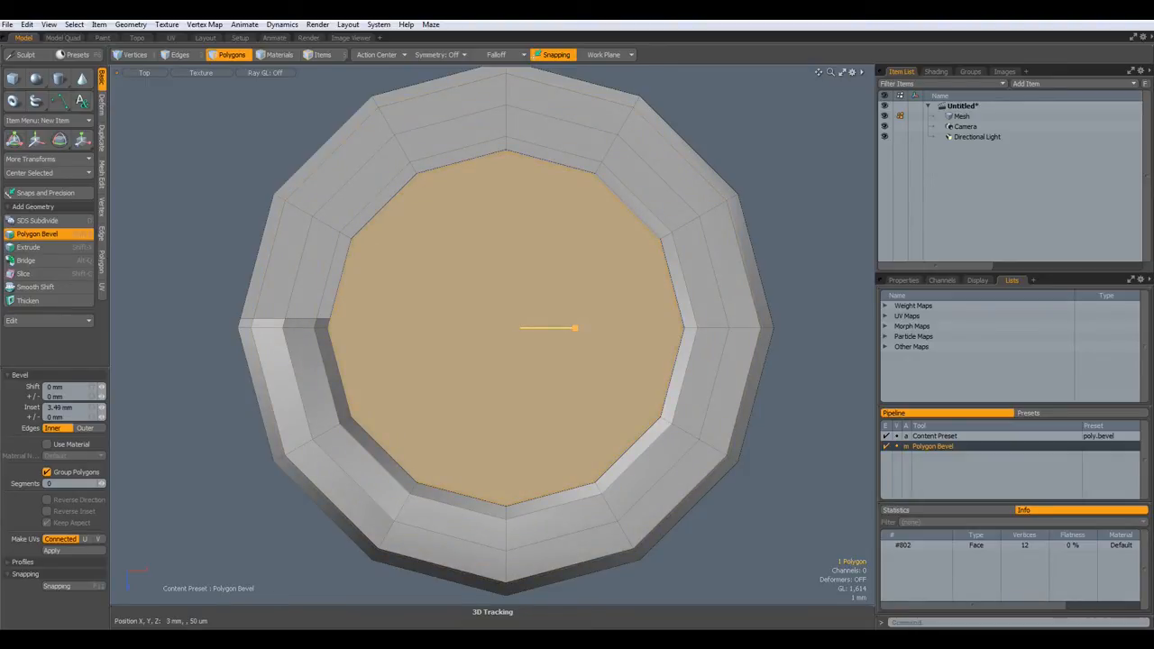
{"action": "left_click", "coordinate": [389, 314], "text": "shift"}
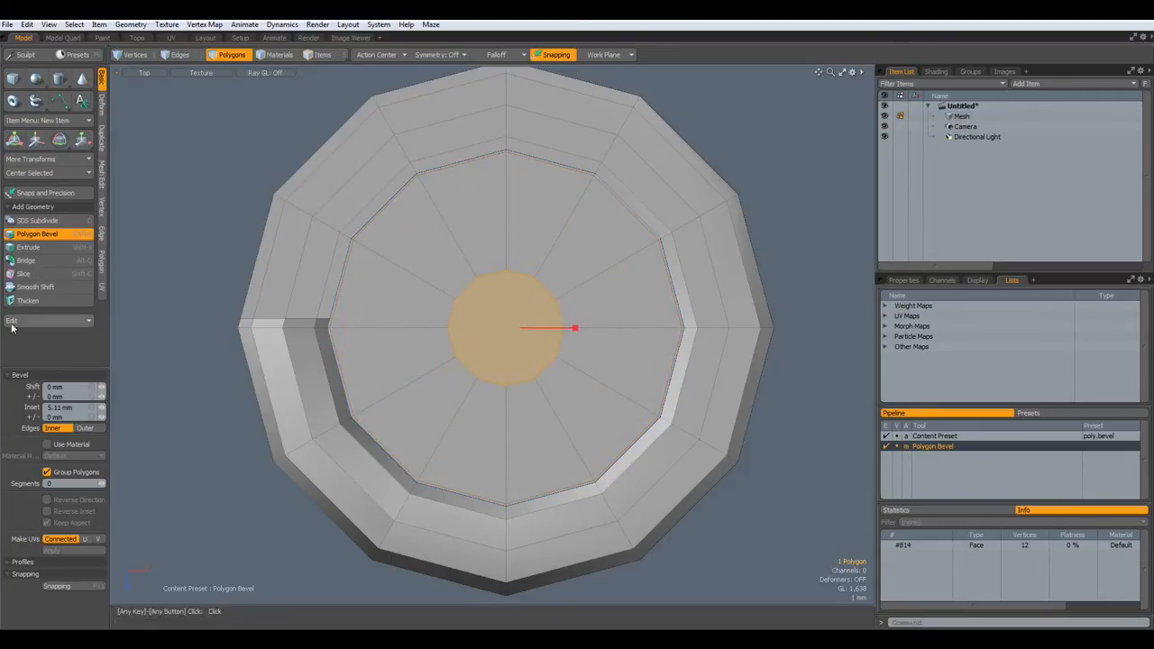
{"action": "key", "text": "ctrl+space"}
- In a perspective view, drop the bevel tool and duplicate the whole bottom end cap
{"action": "left_click", "coordinate": [470, 219]}
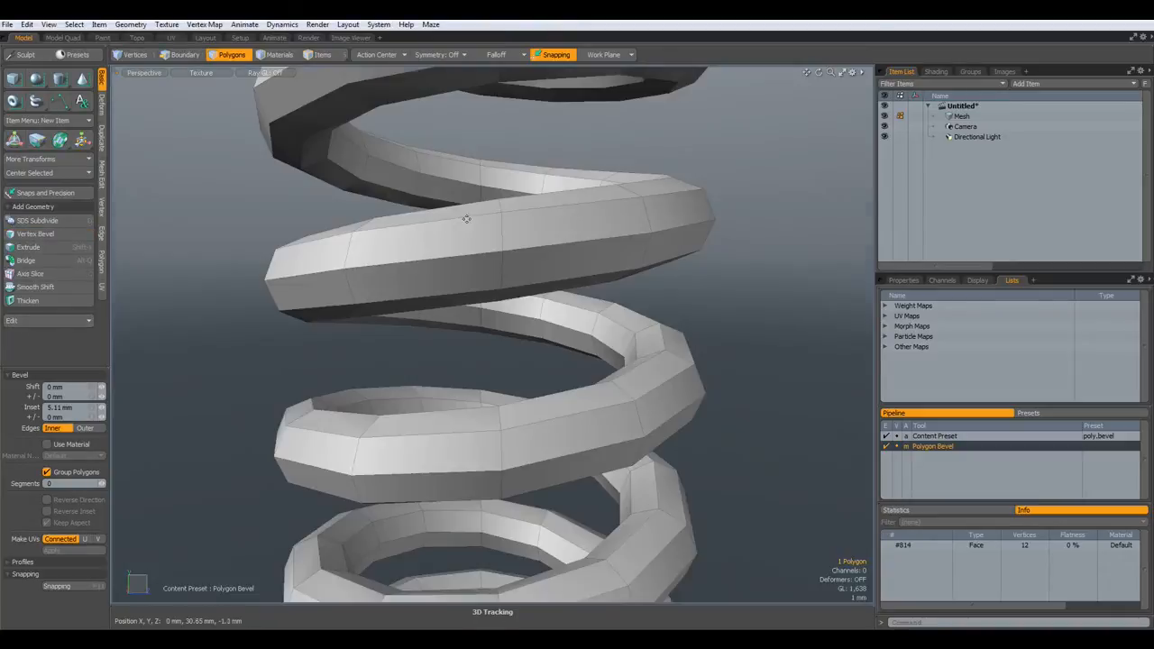
{"action": "left_click_drag", "start_coordinate": [469, 224], "coordinate": [541, 470], "text": "alt"}
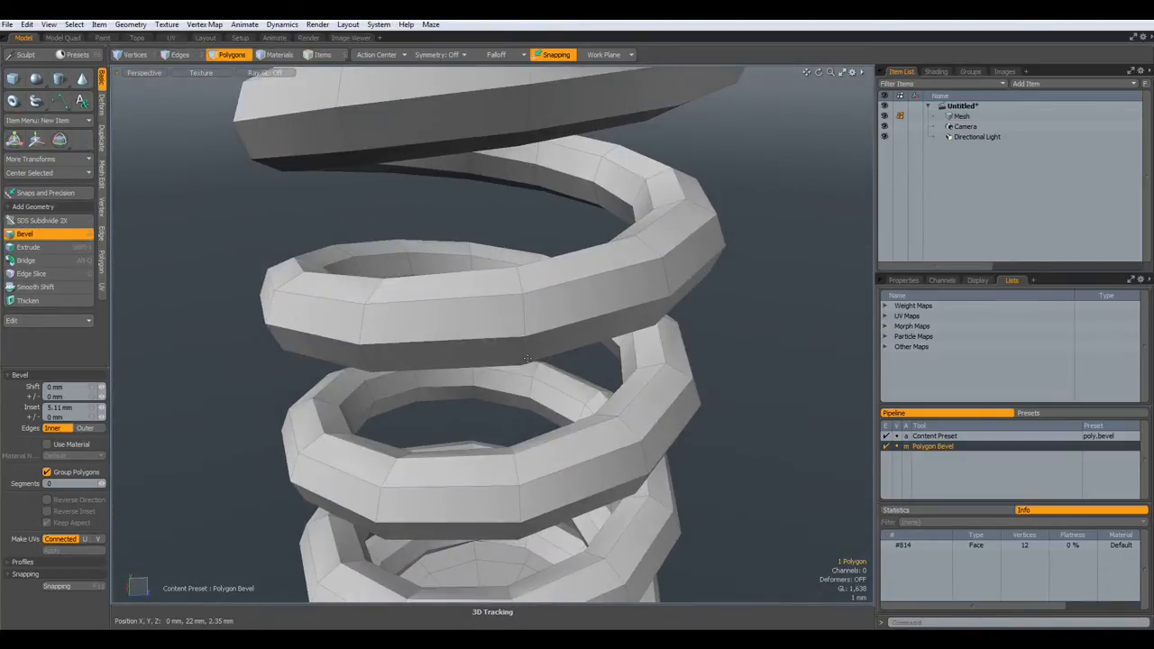
{"action": "scroll", "coordinate": [542, 469], "scroll_direction": "down", "scroll_amount": 5}
{"action": "scroll", "coordinate": [491, 477], "scroll_direction": "up", "scroll_amount": 2}
{"action": "scroll", "coordinate": [491, 478], "scroll_direction": "up", "scroll_amount": 2}
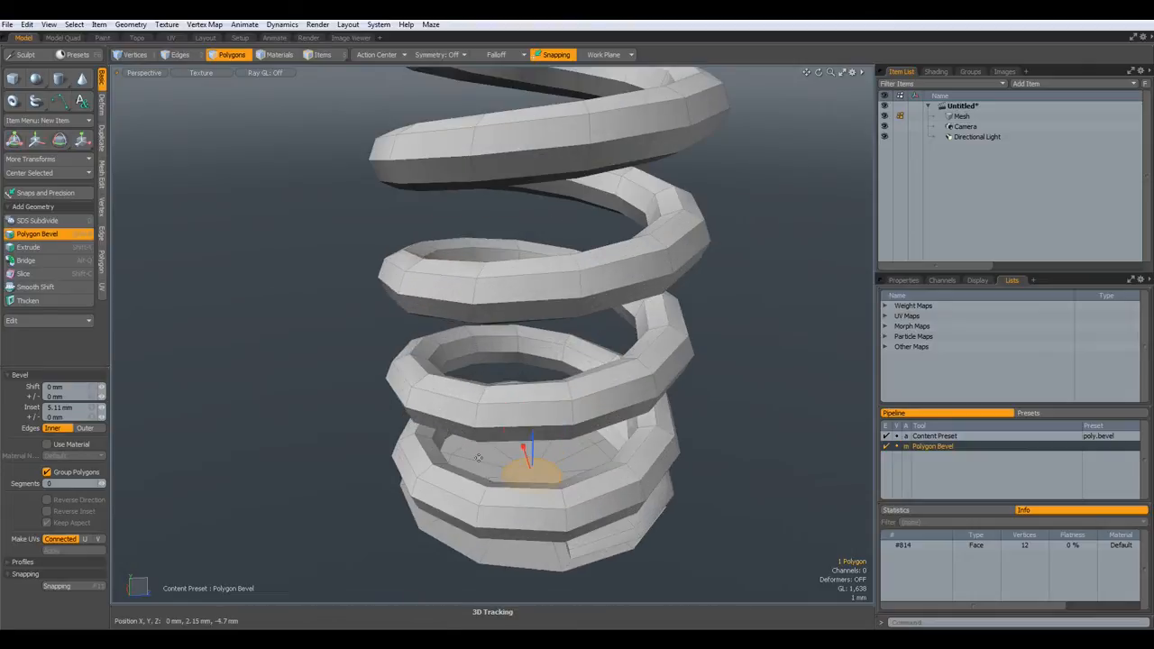
{"action": "key", "text": "space"}
{"action": "double_click", "coordinate": [479, 458]}
{"action": "key", "text": "ctrl"}
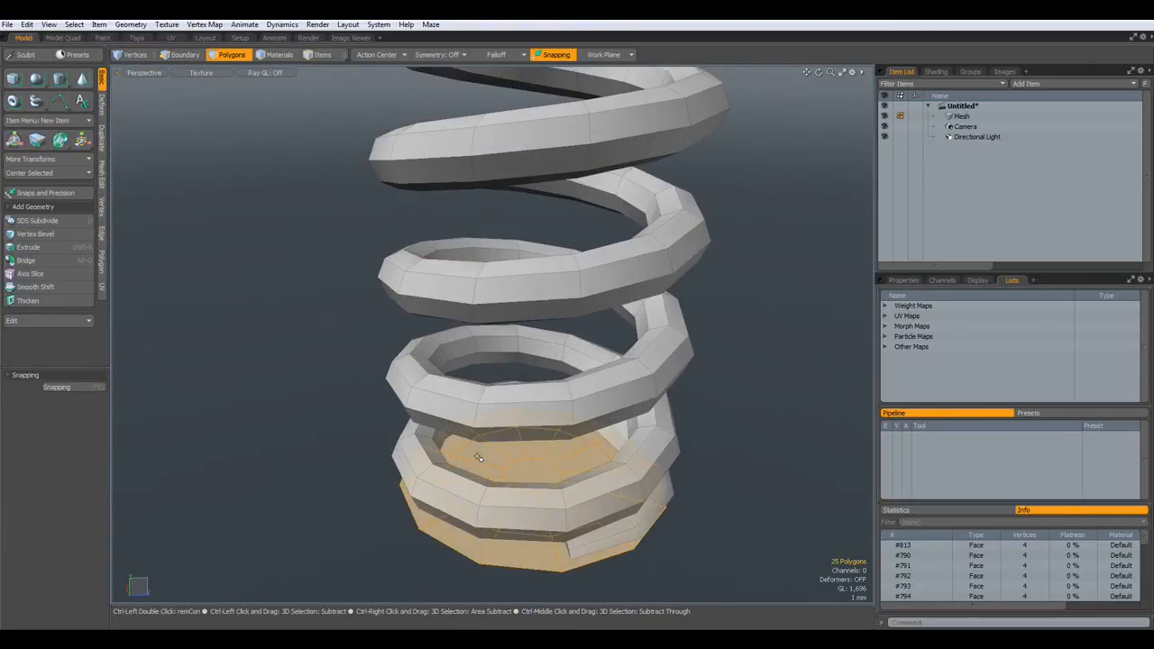
- Raise the copied cap along Y to about 56.8 mm, on top of the coil
{"action": "key", "text": "w"}
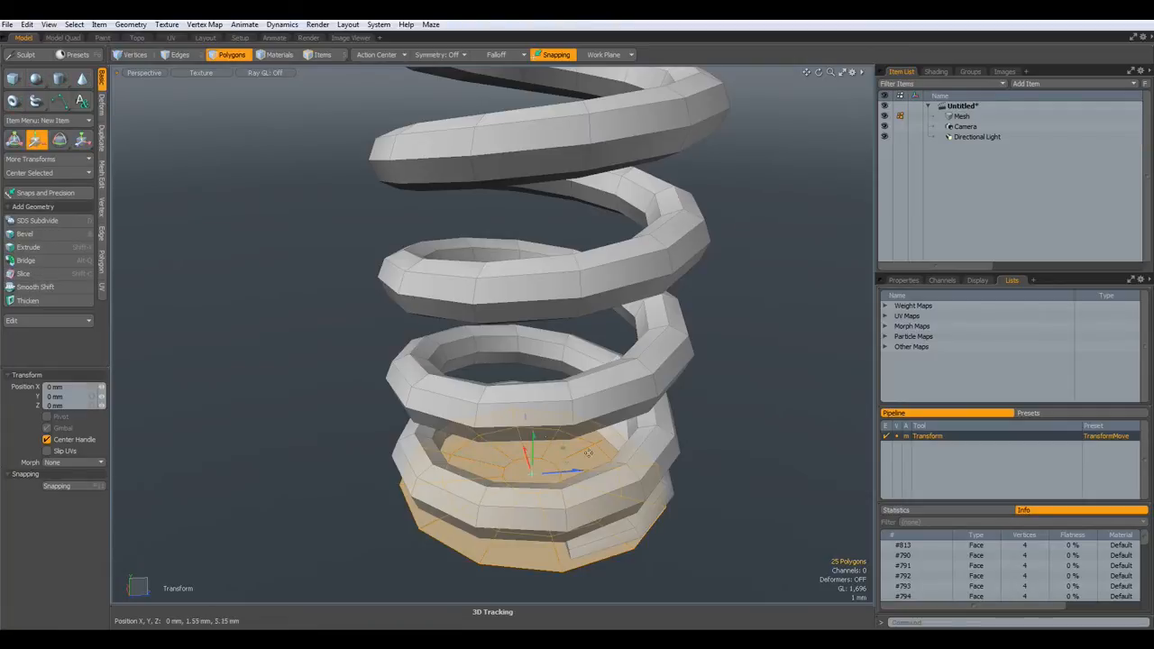
{"action": "left_click_drag", "start_coordinate": [532, 439], "coordinate": [549, 35]}
{"action": "left_click_drag", "start_coordinate": [716, 236], "coordinate": [698, 566], "text": "alt+shift"}
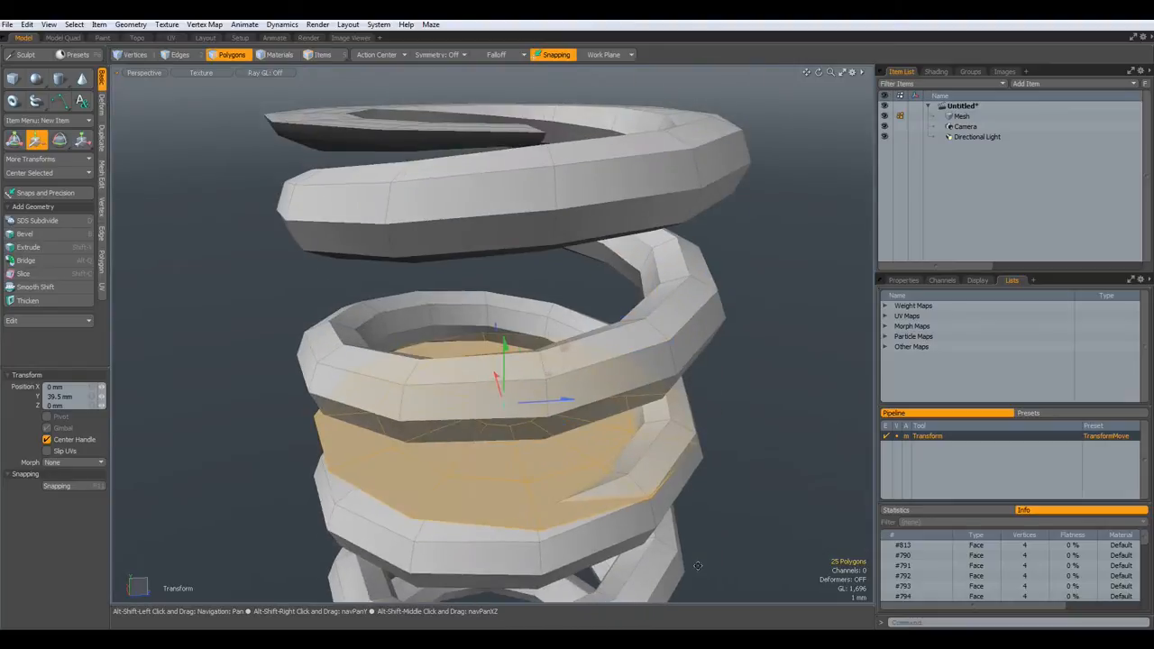
{"action": "left_click_drag", "start_coordinate": [504, 347], "coordinate": [506, 107]}
{"action": "left_click_drag", "start_coordinate": [595, 152], "coordinate": [470, 305], "text": "alt"}
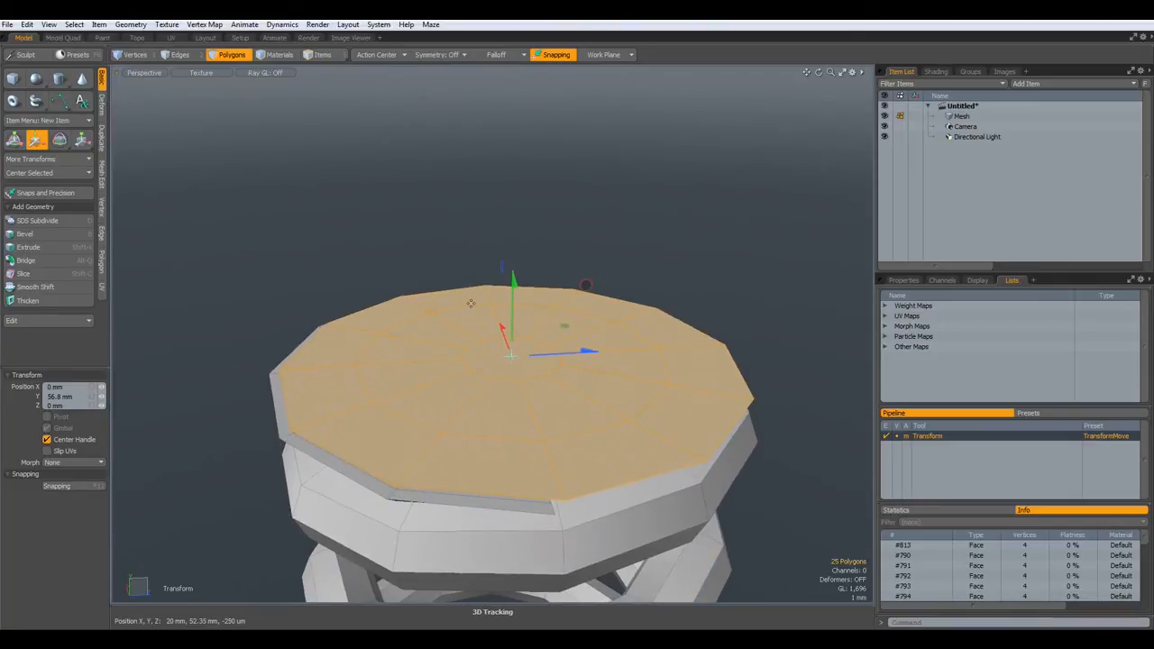
{"action": "scroll", "coordinate": [470, 304], "scroll_direction": "up", "scroll_amount": 5}
{"action": "scroll", "coordinate": [470, 304], "scroll_direction": "down", "scroll_amount": 6}
{"action": "key", "text": "space"}
{"action": "mouse_move", "coordinate": [487, 371]}
{"action": "left_mouse_down", "text": "alt"}
{"action": "mouse_move", "coordinate": [487, 288]}
{"action": "mouse_move", "coordinate": [479, 384]}
{"action": "left_mouse_up", "text": "alt"}
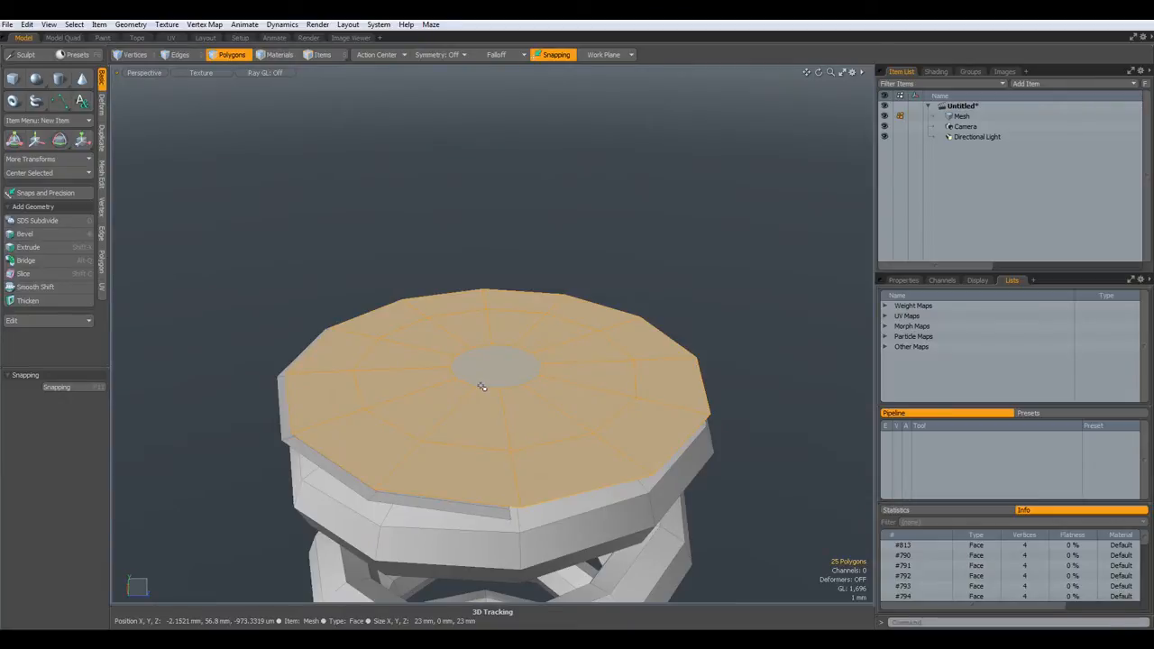
- Extrude the top cap polygons upward by 1.8 mm
{"action": "key", "text": "shift+x"}
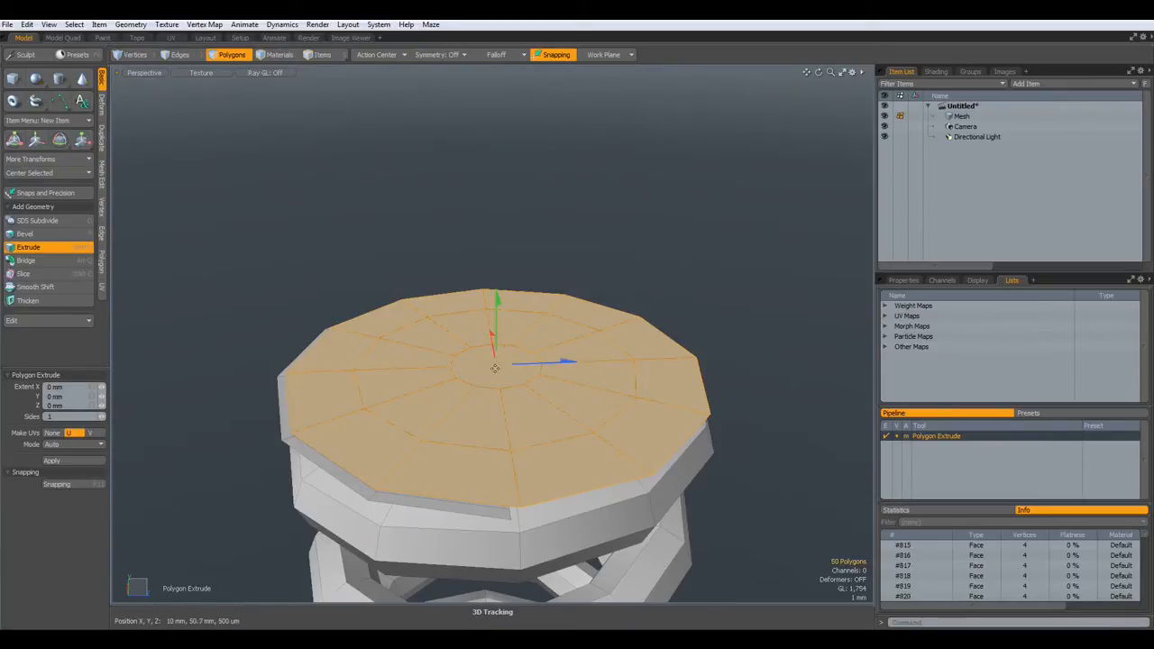
{"action": "left_click_drag", "start_coordinate": [497, 302], "coordinate": [497, 268]}
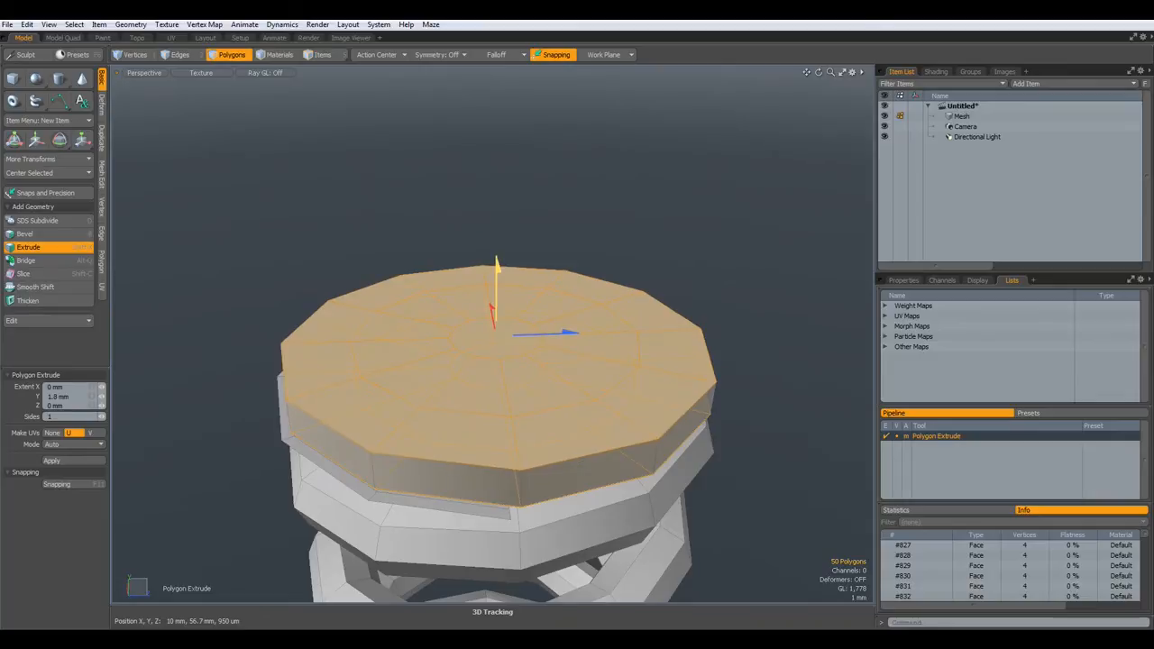
{"action": "key", "text": "space"}
{"action": "left_click_drag", "start_coordinate": [475, 388], "coordinate": [485, 387], "text": "alt"}
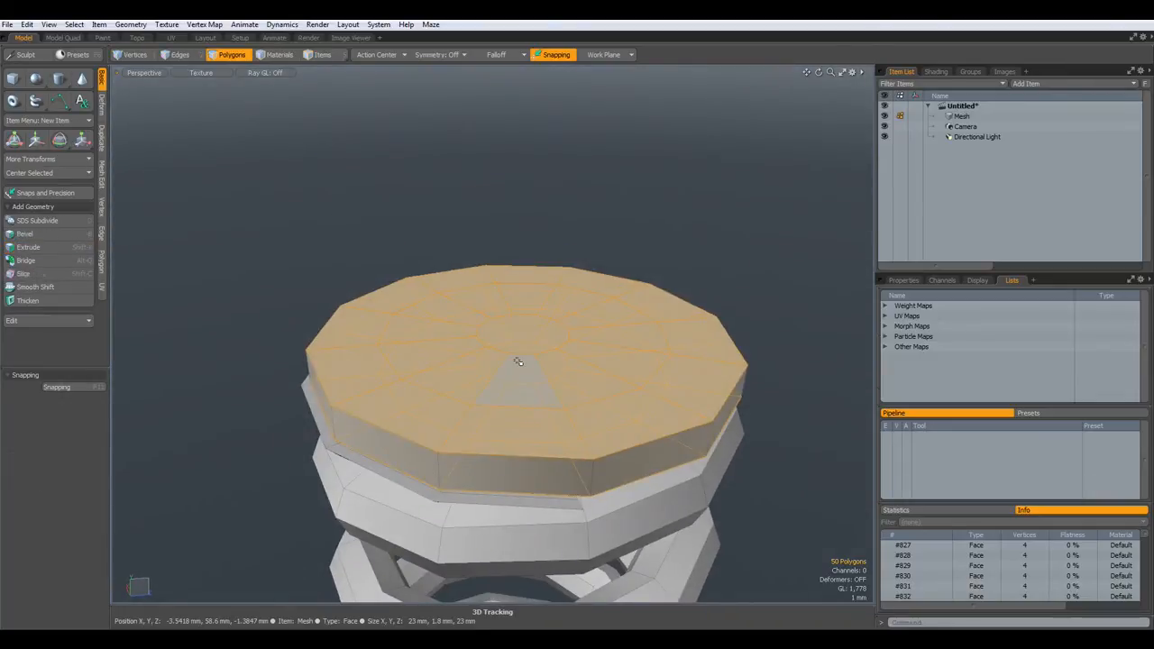
- Select the ring of polygons around the cap centre and lift it 2.45 mm
{"action": "left_click", "coordinate": [514, 368]}
{"action": "left_click", "coordinate": [479, 358], "text": "shift"}
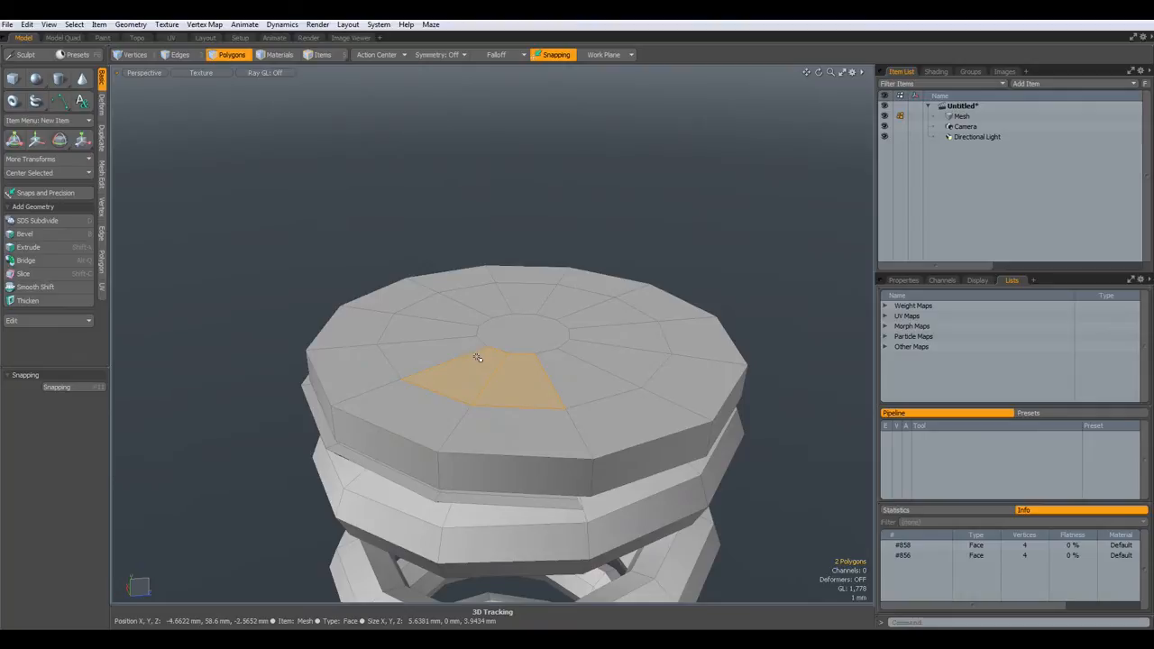
{"action": "key", "text": "l"}
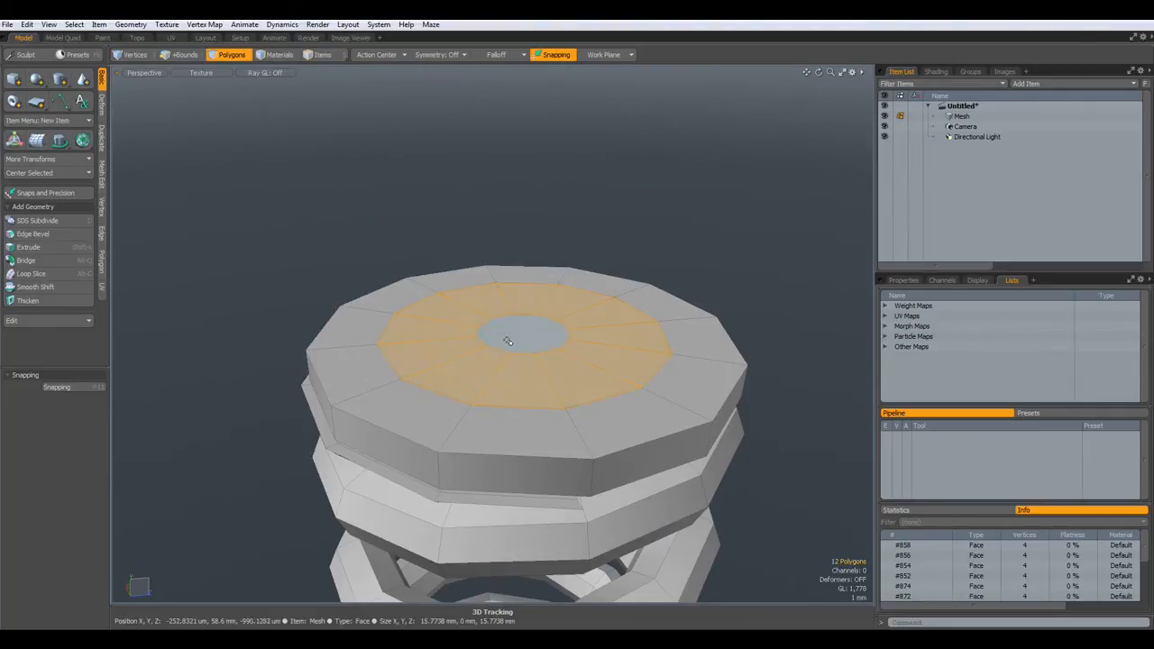
{"action": "key", "text": "w"}
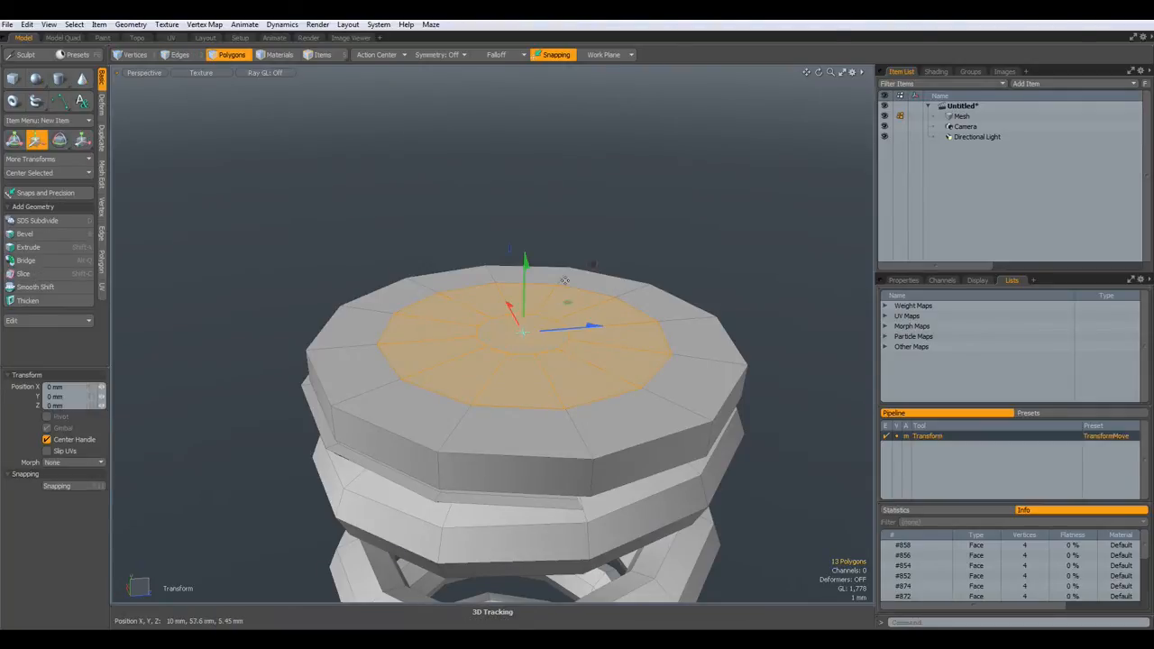
{"action": "left_click_drag", "start_coordinate": [591, 263], "coordinate": [595, 221]}
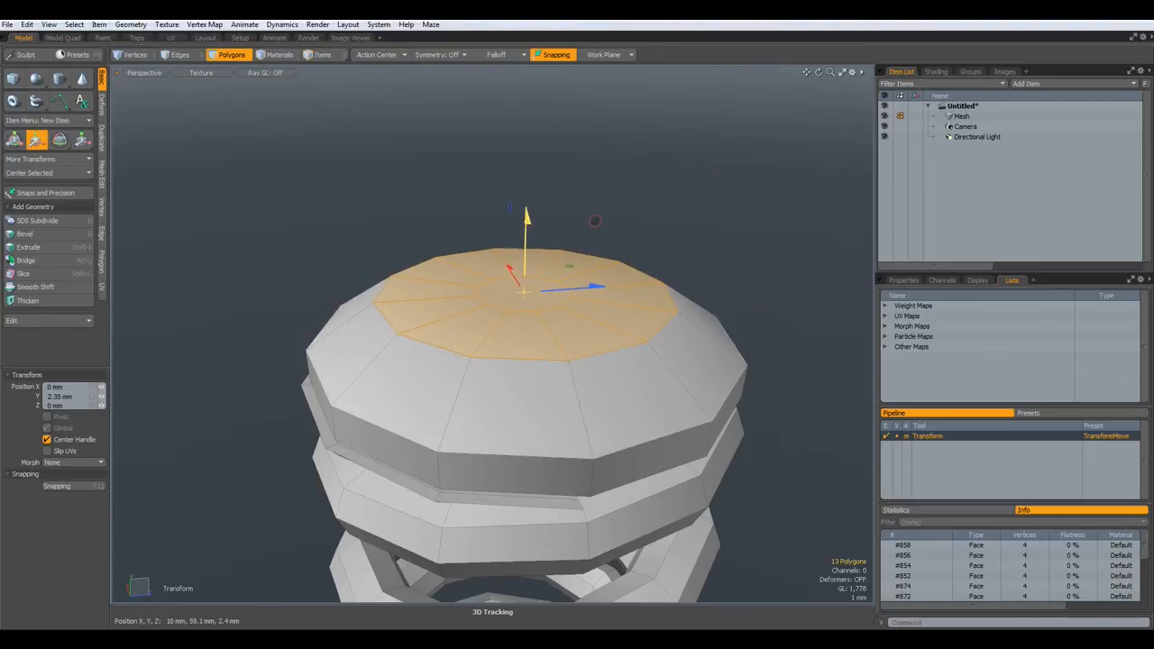
{"action": "key", "text": "q"}
{"action": "left_click", "coordinate": [685, 198]}
- Extrude the cap's underside 7.7 mm down into the spring as a plug
{"action": "left_click_drag", "start_coordinate": [591, 375], "coordinate": [556, 237], "text": "alt"}
{"action": "key", "text": "3"}
{"action": "left_click", "coordinate": [530, 187]}
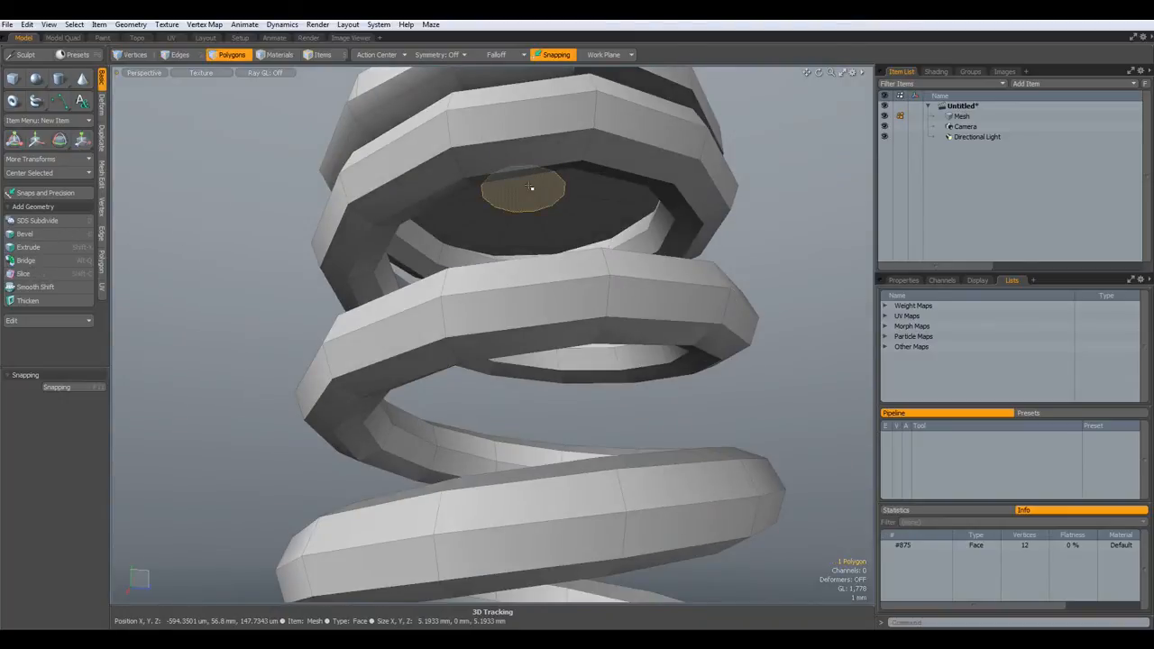
{"action": "double_click", "coordinate": [530, 186]}
{"action": "key", "text": "shift+x"}
{"action": "left_click_drag", "start_coordinate": [539, 217], "coordinate": [501, 274], "text": "alt"}
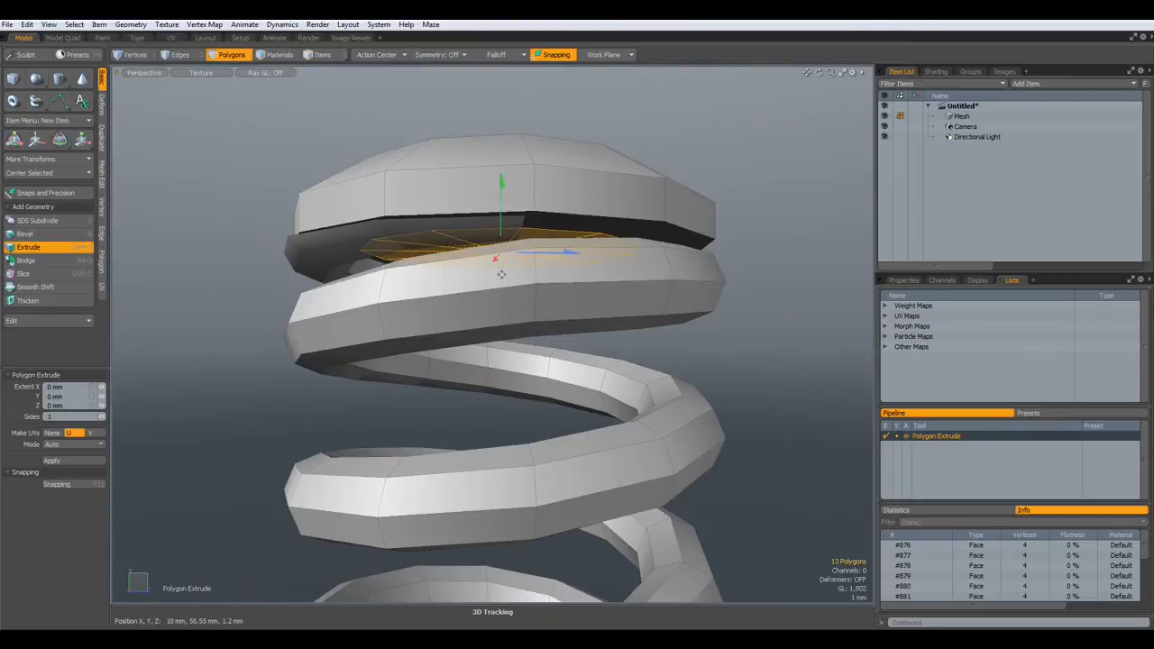
{"action": "left_click_drag", "start_coordinate": [502, 183], "coordinate": [558, 193]}
{"action": "key", "text": "space"}
{"action": "scroll", "coordinate": [547, 263], "scroll_direction": "down", "scroll_amount": 5}
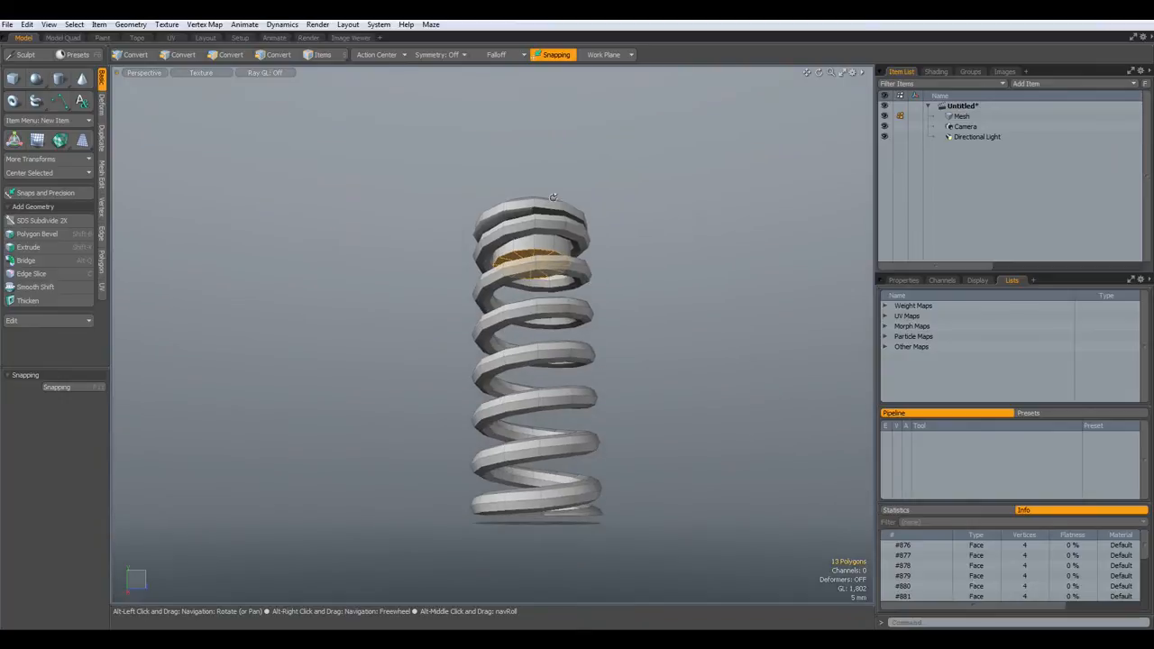
- Recess the bottom end cap faces by extruding them -2.1 mm
{"action": "scroll", "coordinate": [573, 544], "scroll_direction": "up", "scroll_amount": 3, "text": "alt"}
{"action": "left_click_drag", "start_coordinate": [546, 544], "coordinate": [532, 567], "text": "alt"}
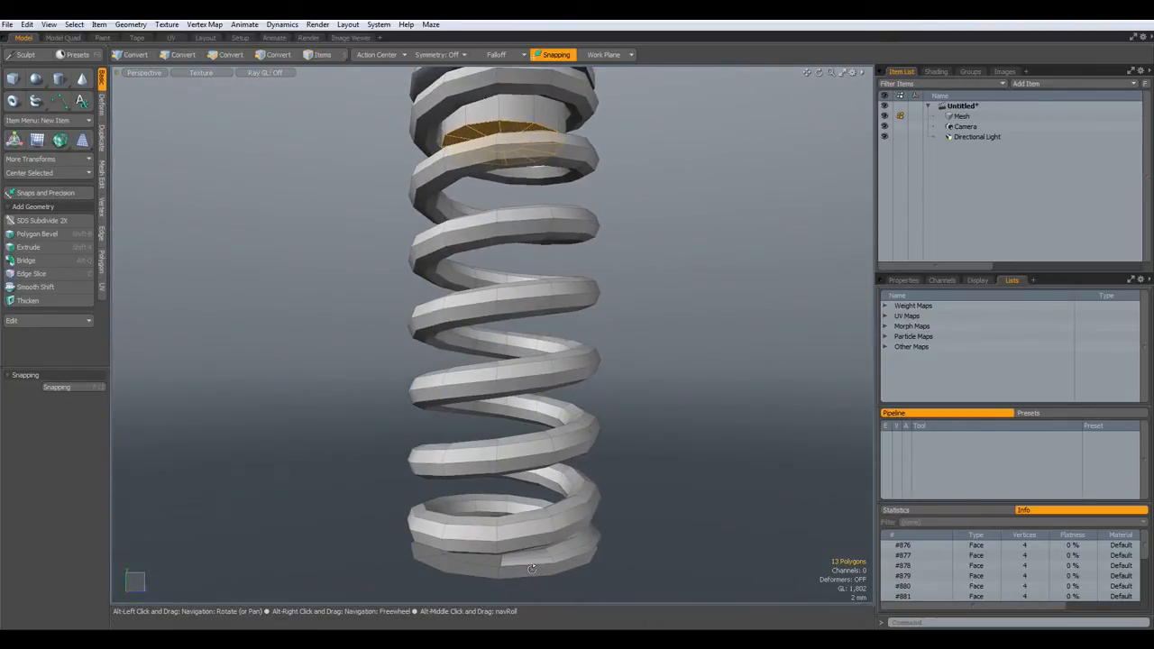
{"action": "scroll", "coordinate": [474, 559], "scroll_direction": "up", "scroll_amount": 5}
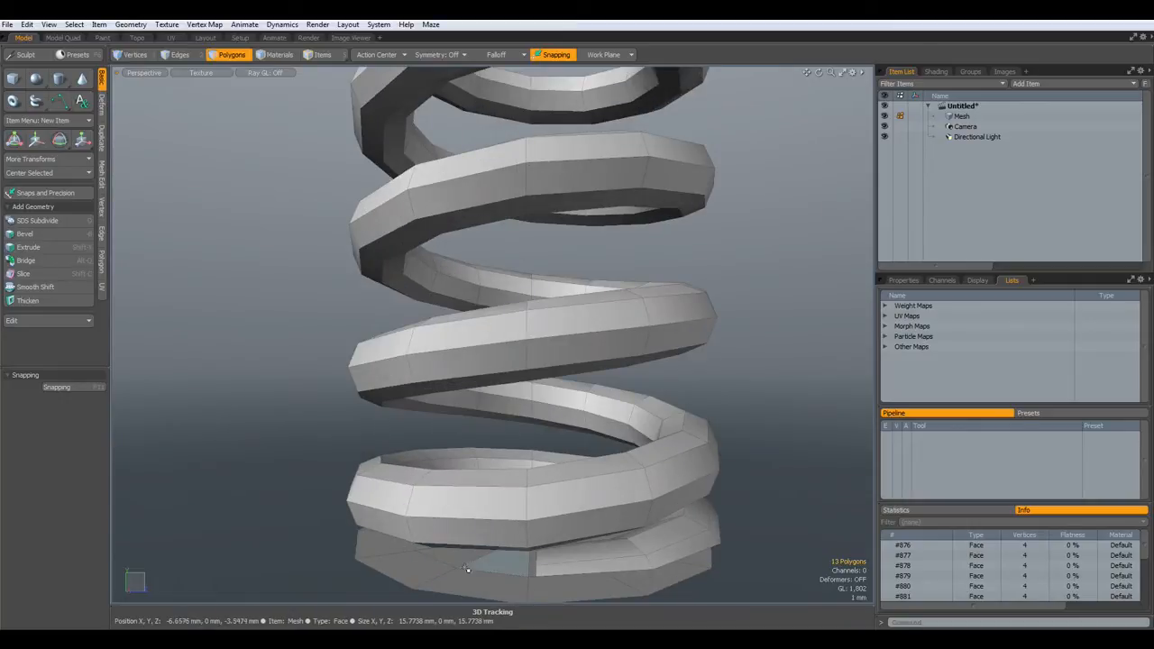
{"action": "left_click_drag", "start_coordinate": [473, 565], "coordinate": [515, 526], "text": "alt"}
{"action": "left_click", "coordinate": [512, 539]}
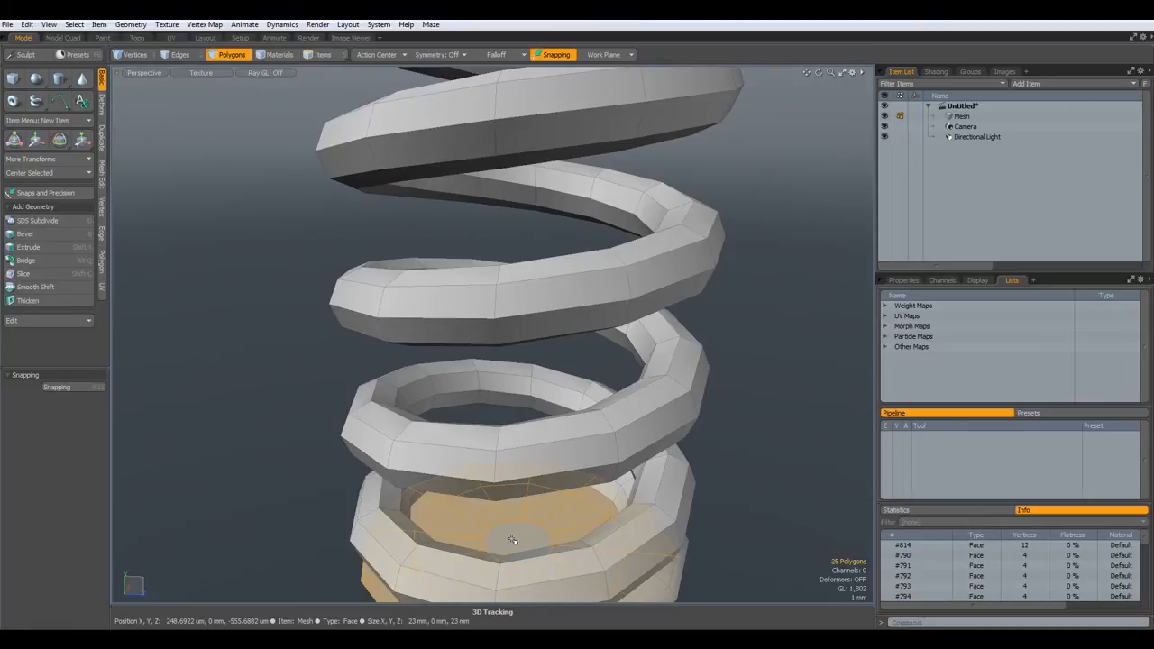
{"action": "key", "text": "shift+x"}
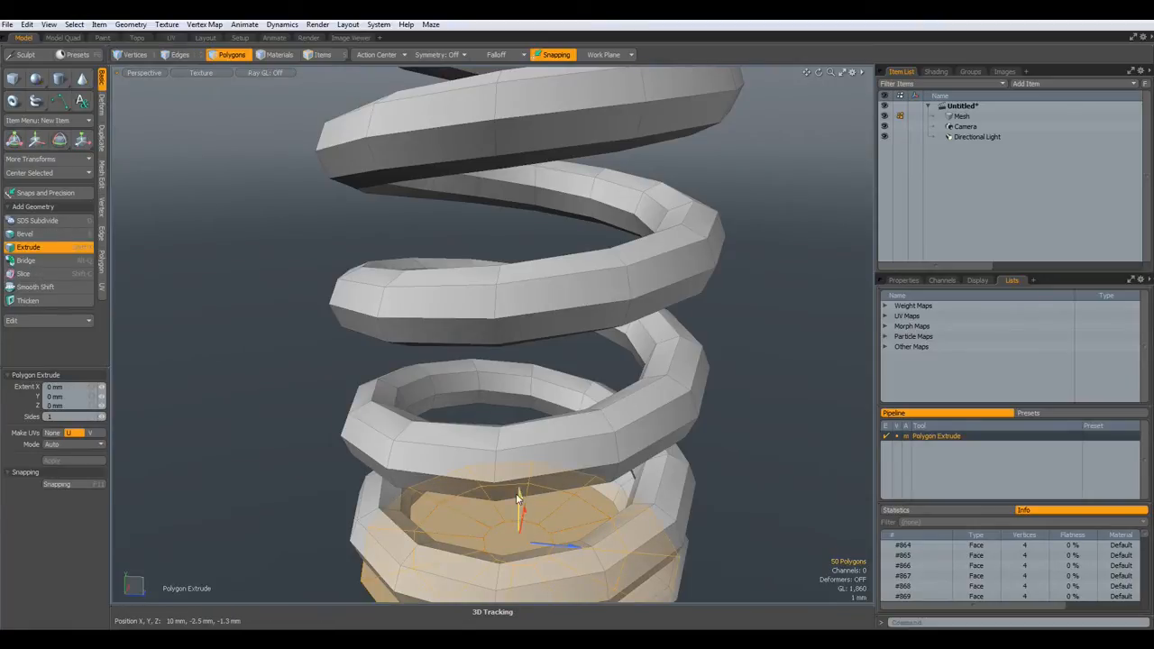
{"action": "left_click_drag", "start_coordinate": [521, 507], "coordinate": [520, 528]}
{"action": "key", "text": "space"}
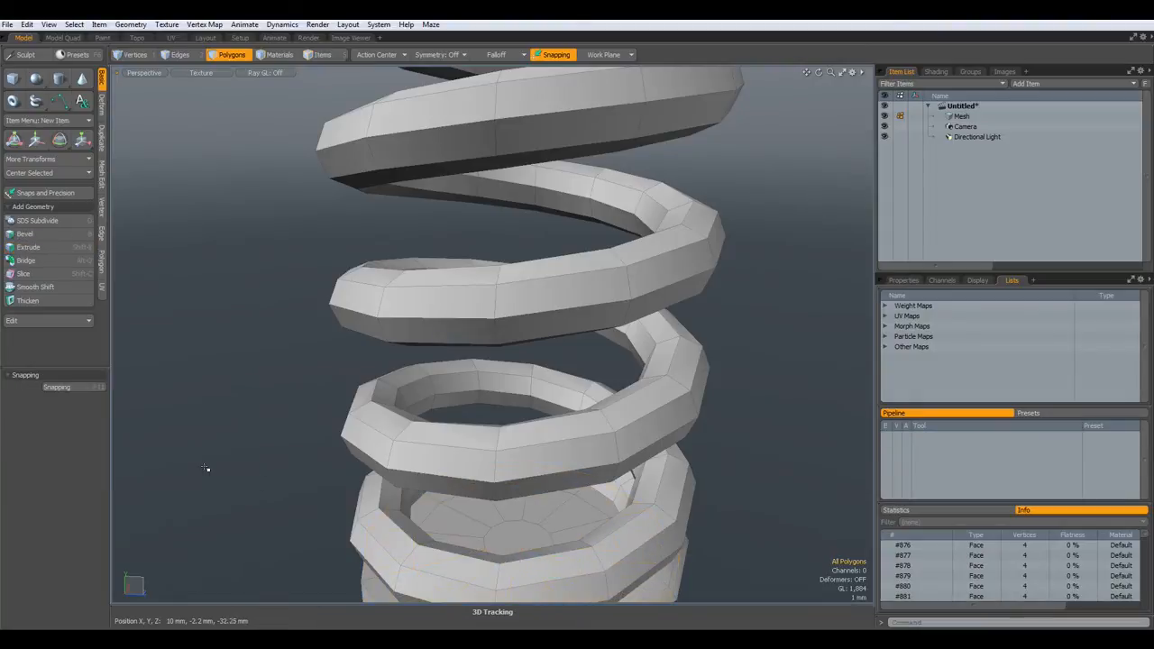
- Extrude the cap's centre face and ring upward into a 27.25 mm central post
{"action": "left_click", "coordinate": [506, 537]}
{"action": "key", "text": "shift+Up"}
{"action": "left_click_drag", "start_coordinate": [500, 543], "coordinate": [561, 509], "text": "alt"}
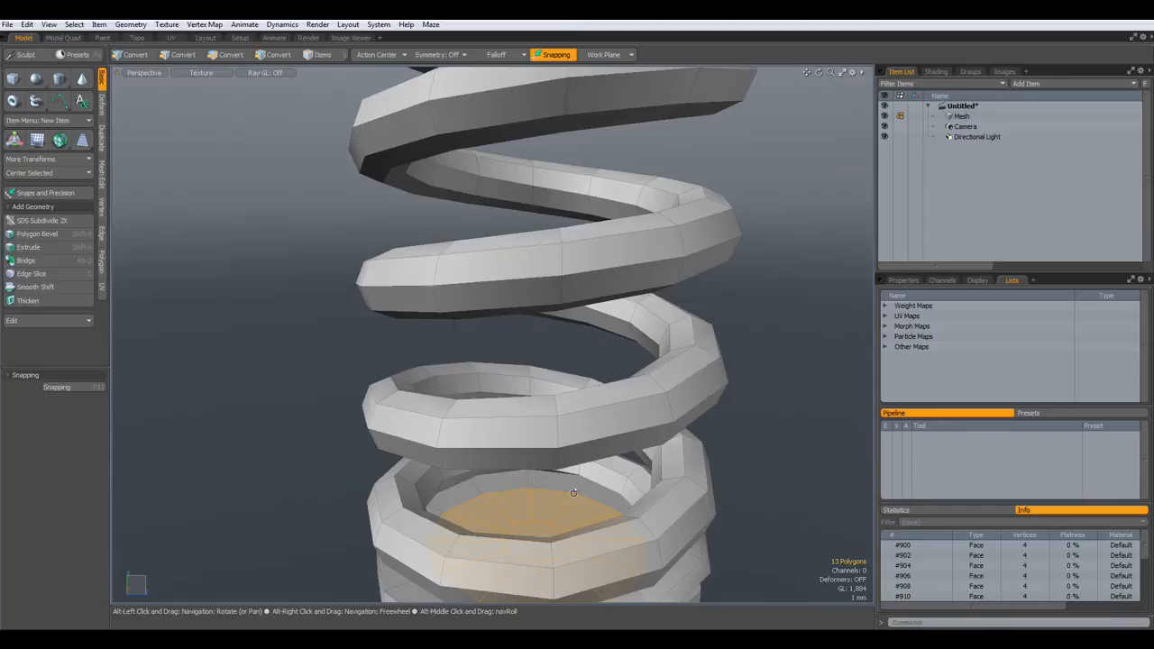
{"action": "key", "text": "shift+x"}
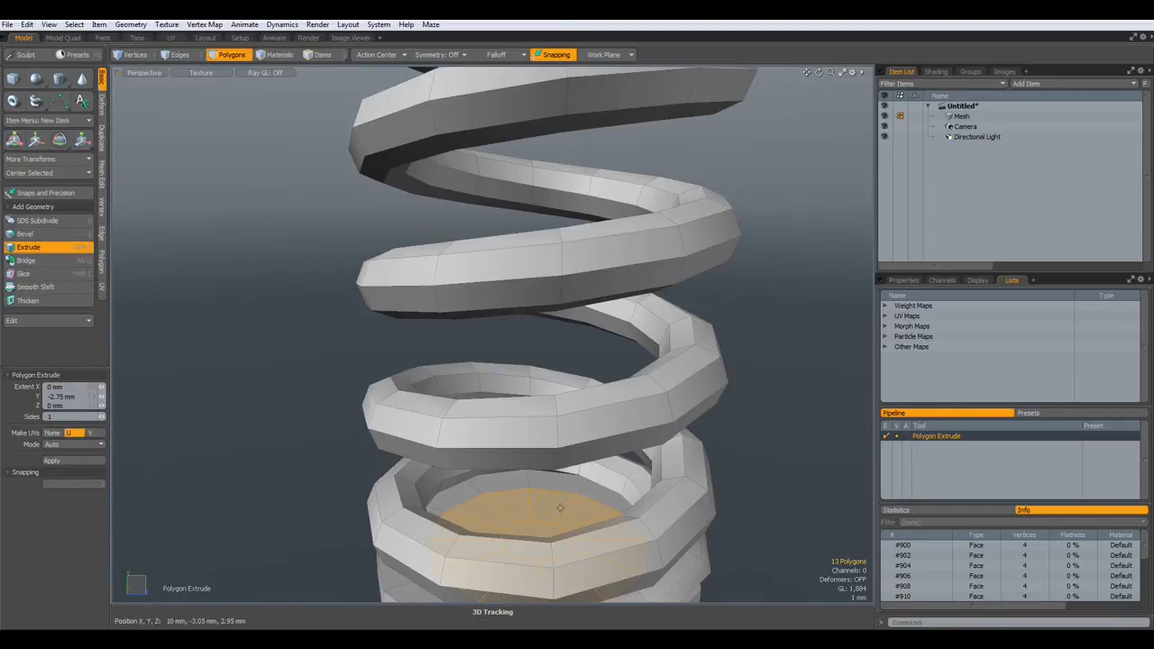
{"action": "left_click_drag", "start_coordinate": [535, 492], "coordinate": [543, 145]}
{"action": "scroll", "coordinate": [584, 262], "scroll_direction": "down", "scroll_amount": 5}
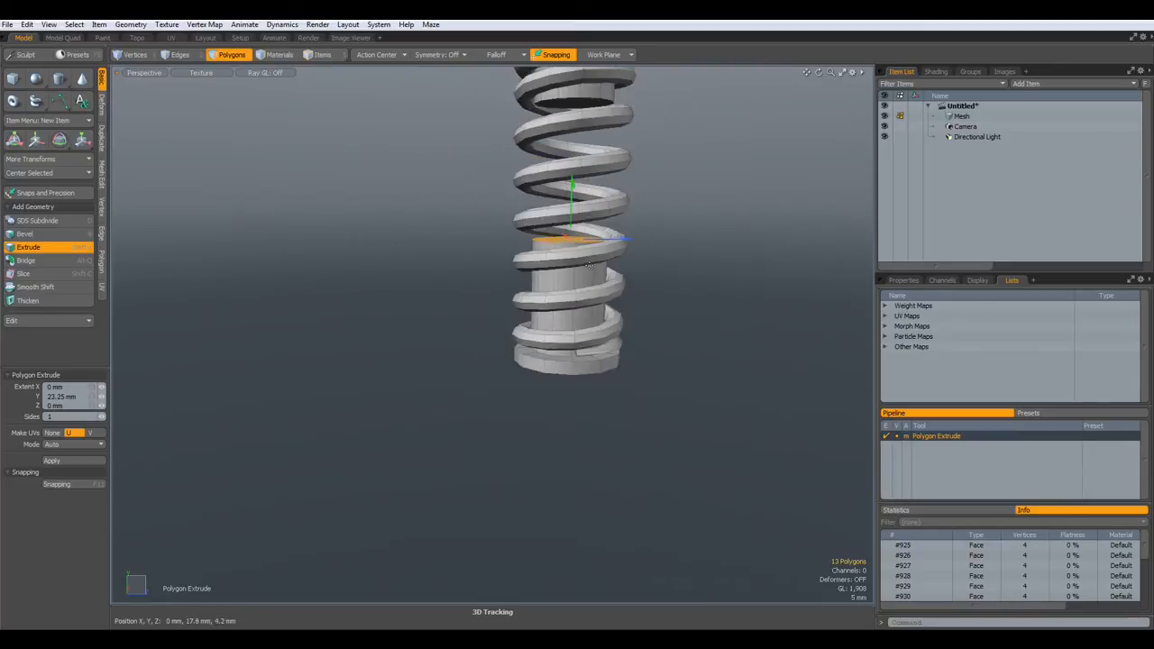
{"action": "left_click_drag", "start_coordinate": [582, 302], "coordinate": [556, 364], "text": "alt+shift"}
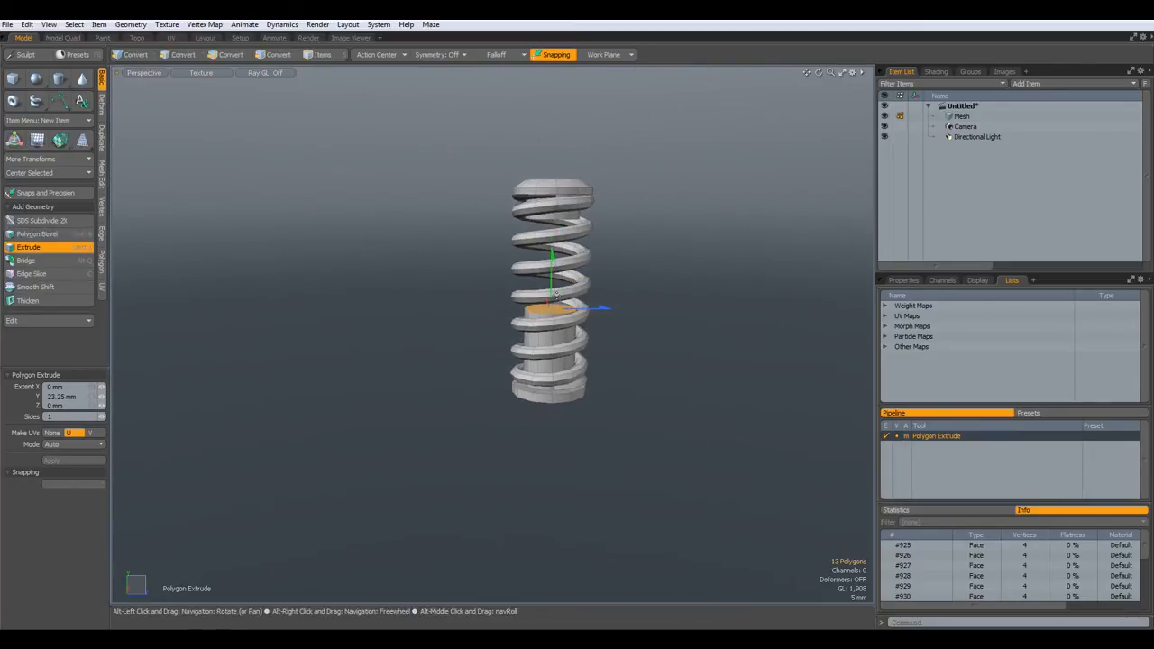
{"action": "left_click_drag", "start_coordinate": [552, 257], "coordinate": [552, 246]}
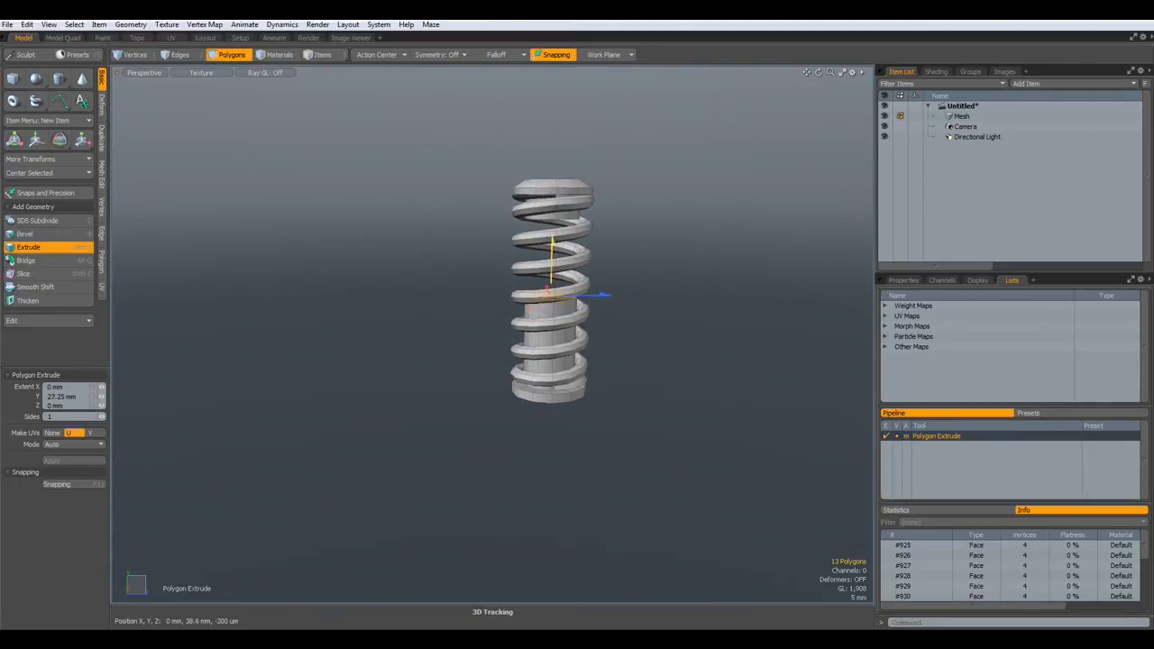
{"action": "scroll", "coordinate": [552, 263], "scroll_direction": "up", "scroll_amount": 5}
{"action": "left_click_drag", "start_coordinate": [560, 331], "coordinate": [546, 383], "text": "alt"}
- Cut and paste the disc's centre polygon as a separate piece and sink it 1.4 mm
{"action": "scroll", "coordinate": [539, 339], "scroll_direction": "up", "scroll_amount": 3}
{"action": "scroll", "coordinate": [539, 339], "scroll_direction": "up", "scroll_amount": 2}
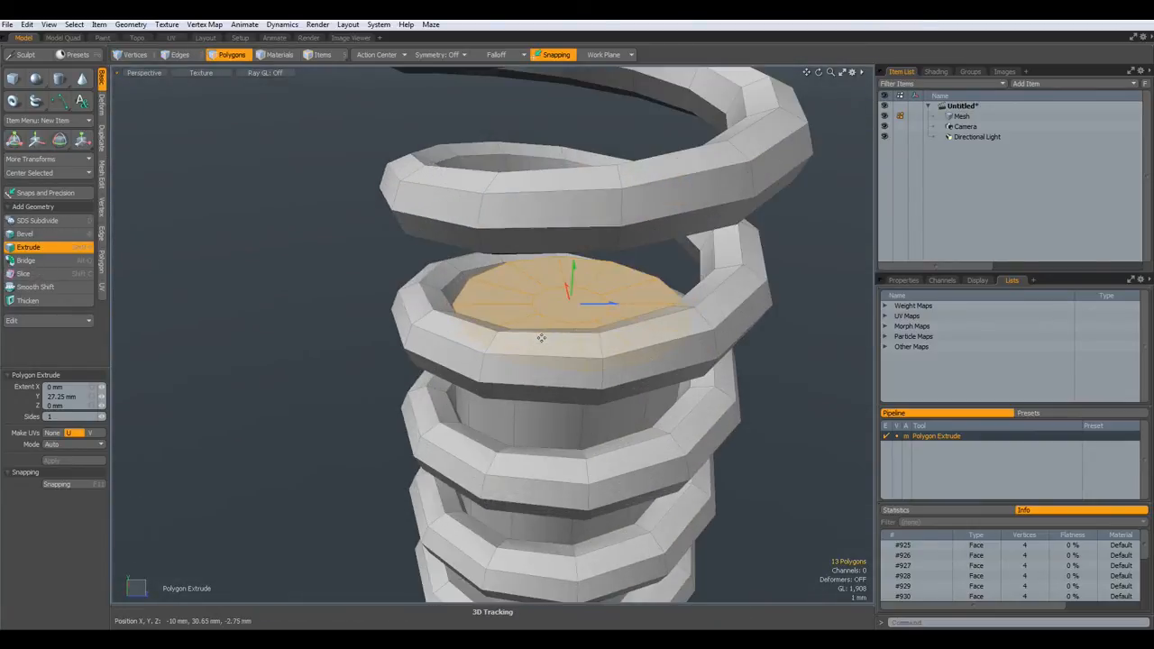
{"action": "left_click_drag", "start_coordinate": [539, 339], "coordinate": [519, 308], "text": "alt"}
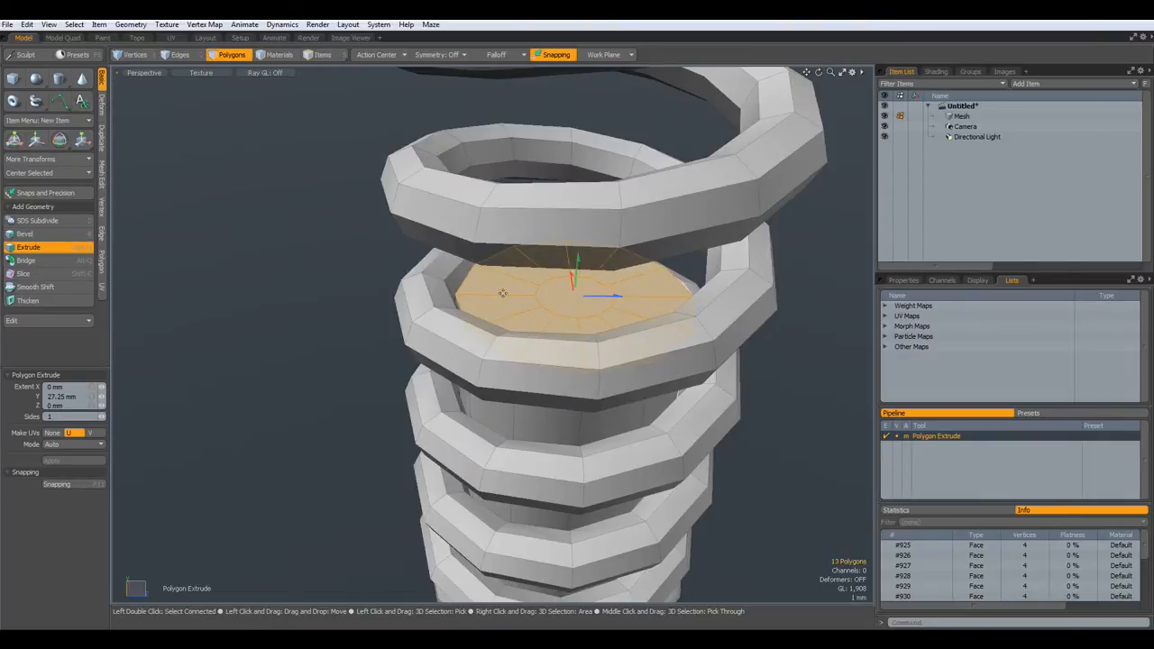
{"action": "key", "text": "space"}
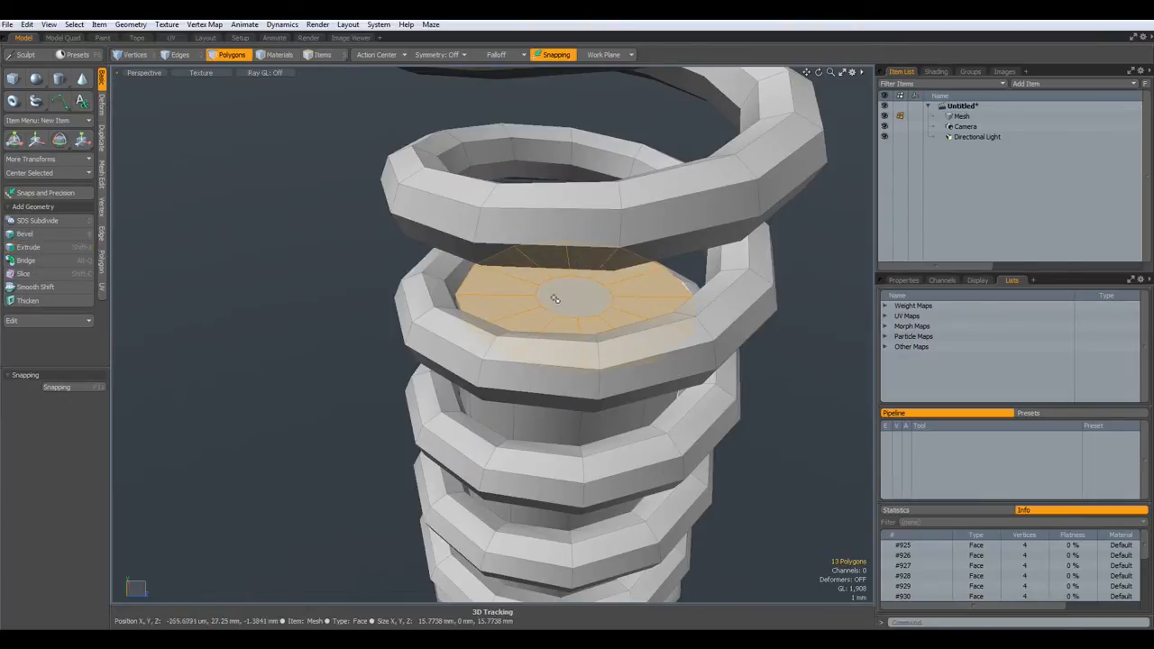
{"action": "left_click", "coordinate": [582, 303]}
{"action": "left_click_drag", "start_coordinate": [582, 303], "coordinate": [585, 293], "text": "alt"}
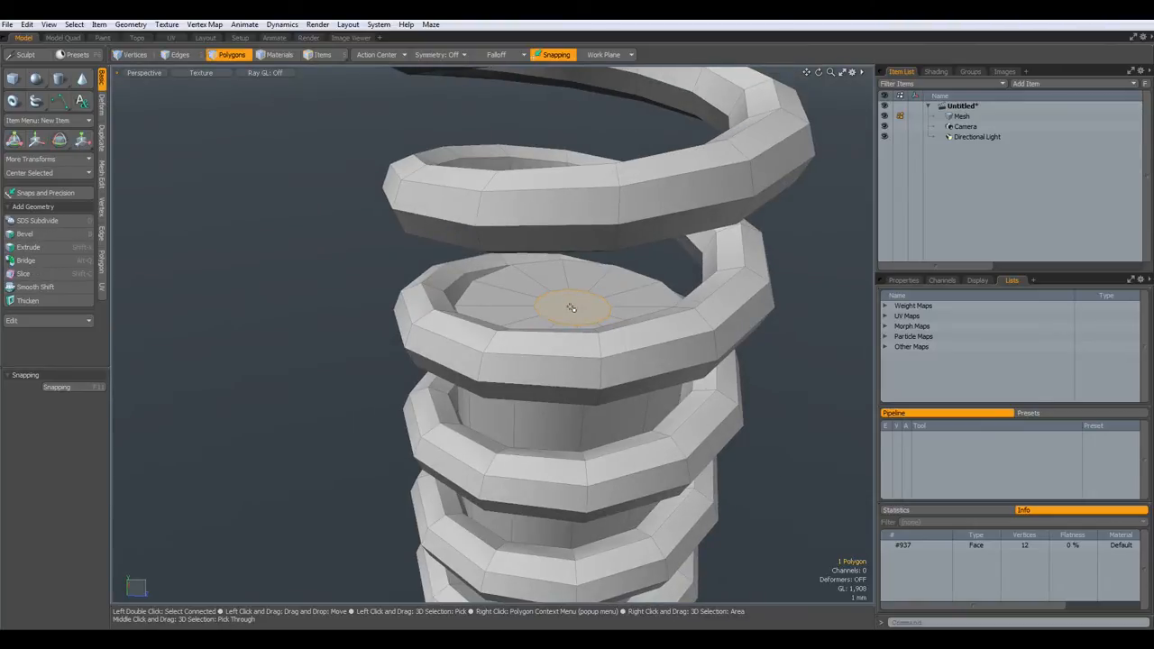
{"action": "key", "text": "ctrl"}
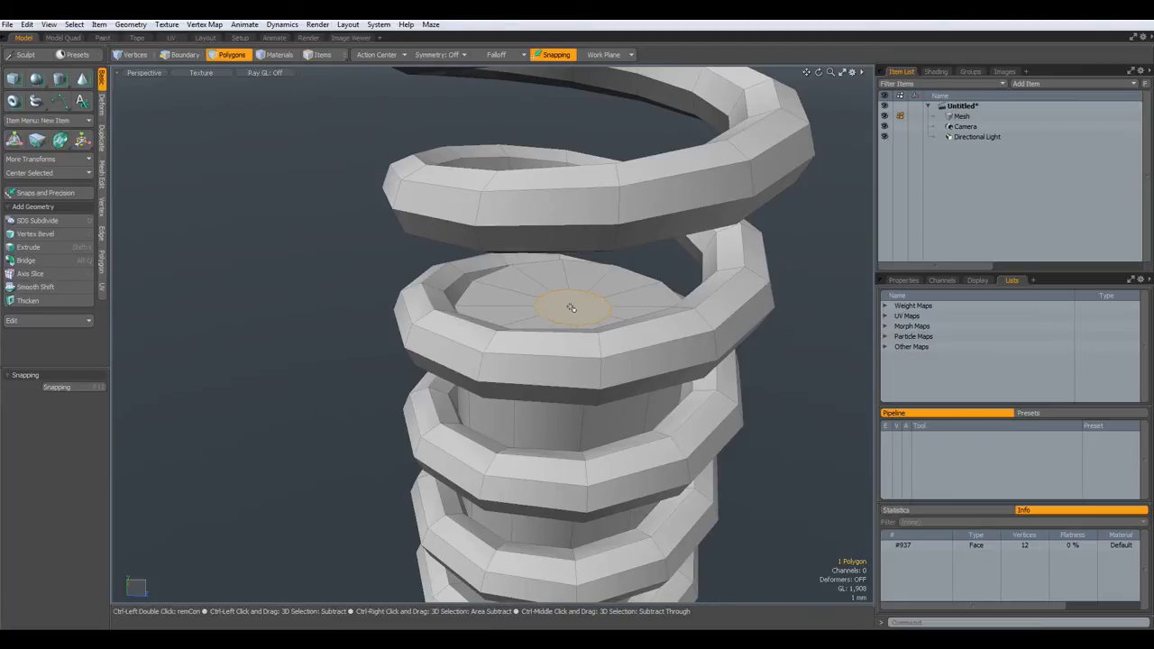
{"action": "key", "text": "ctrl+x"}
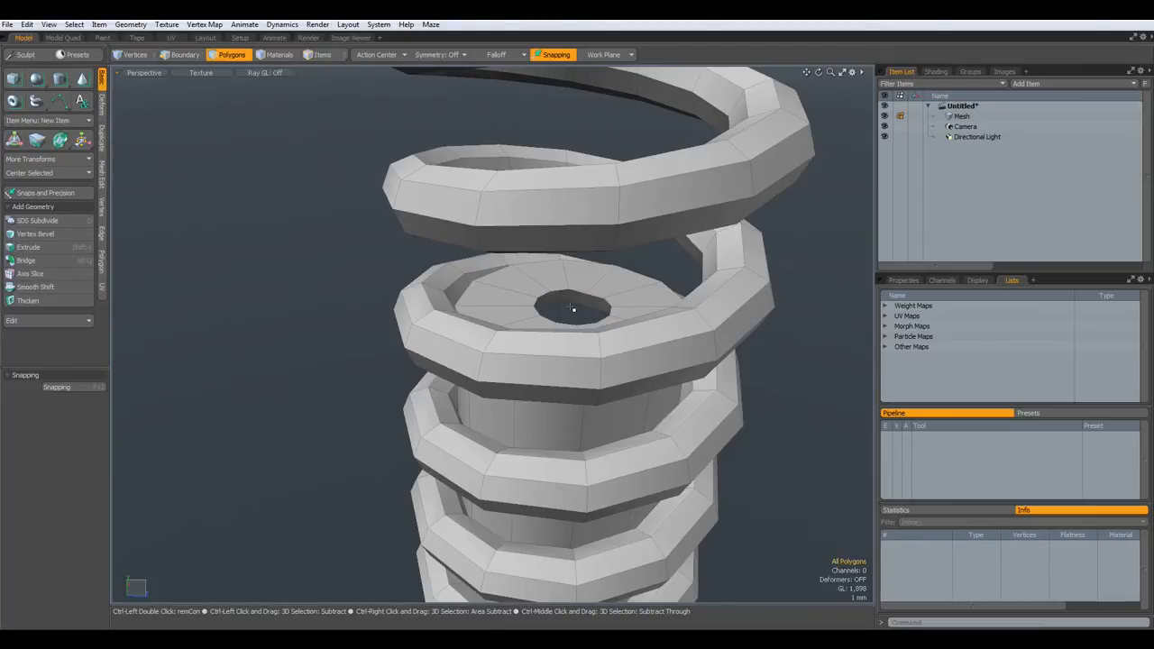
{"action": "key", "text": "ctrl+v"}
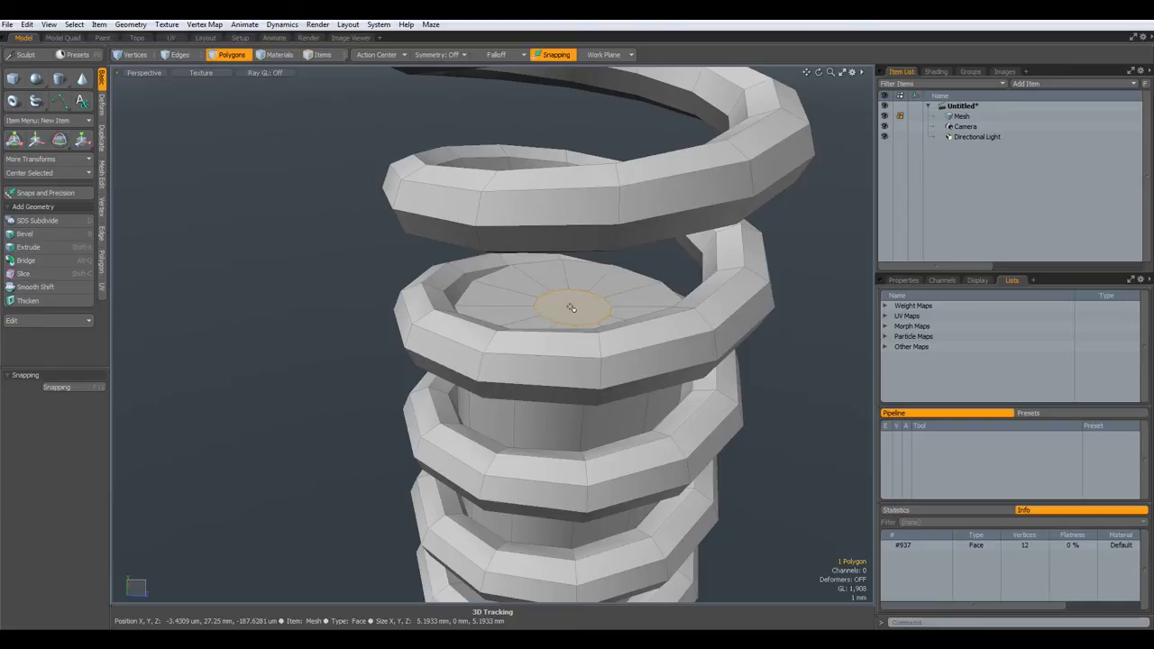
{"action": "key", "text": "w"}
{"action": "left_click_drag", "start_coordinate": [575, 268], "coordinate": [573, 285]}
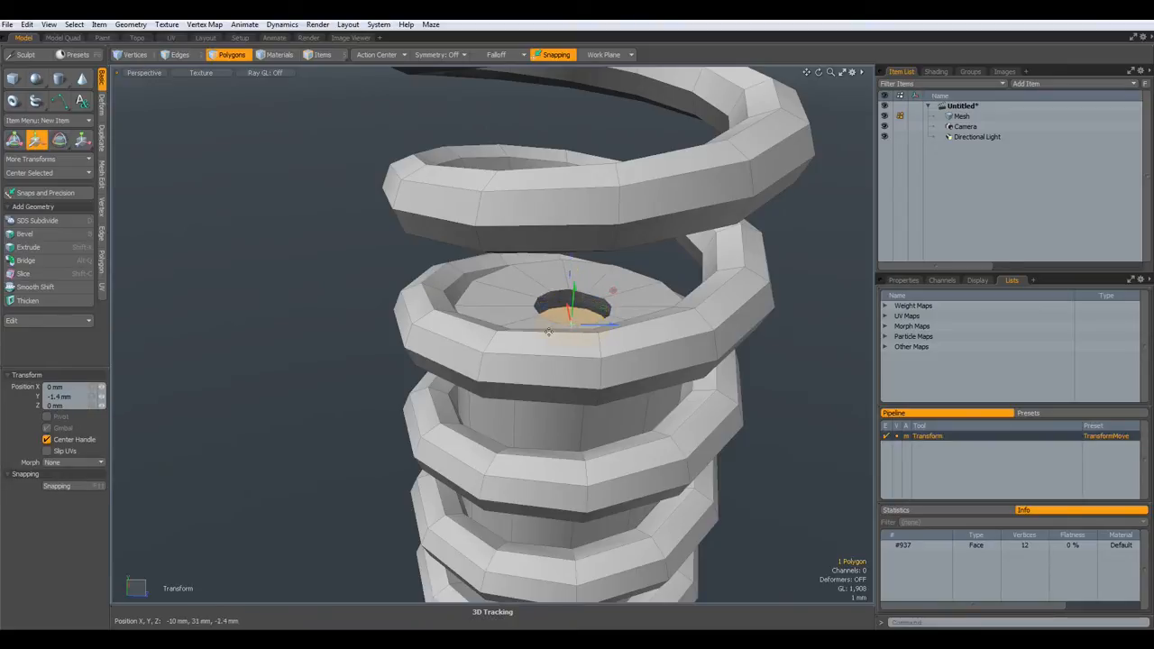
- Extrude the centre face up 33.8 mm to meet the top cap's underside
{"action": "key", "text": "shift+x"}
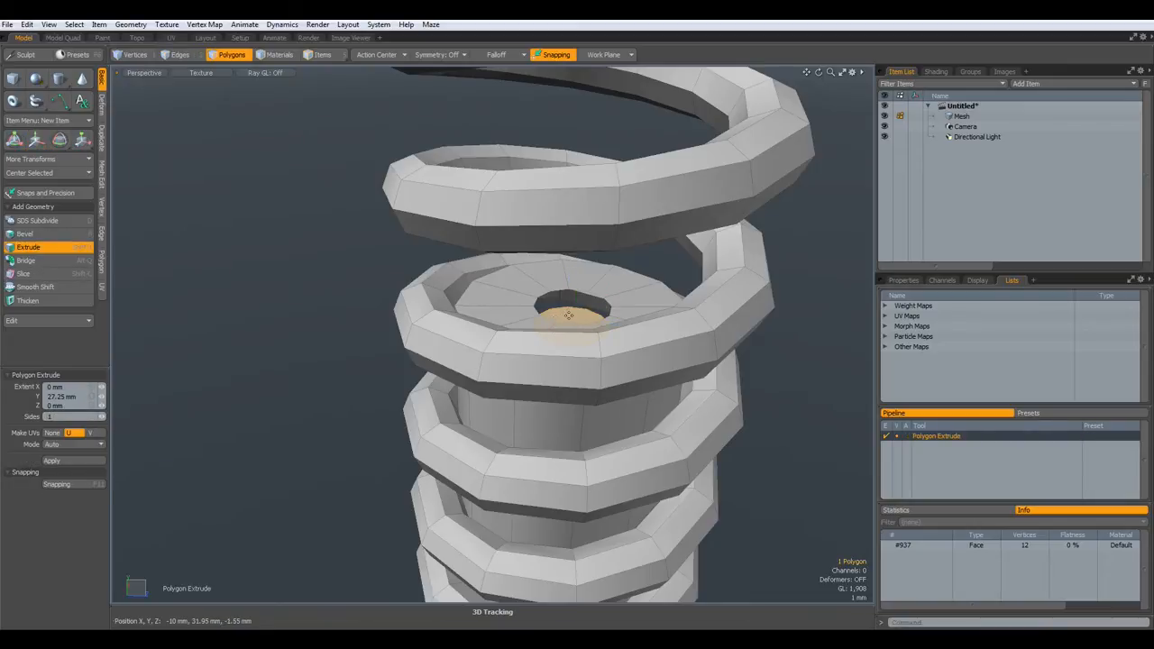
{"action": "scroll", "coordinate": [569, 315], "scroll_direction": "down", "scroll_amount": 3}
{"action": "left_click_drag", "start_coordinate": [615, 325], "coordinate": [598, 204], "text": "alt"}
{"action": "left_click", "coordinate": [599, 426]}
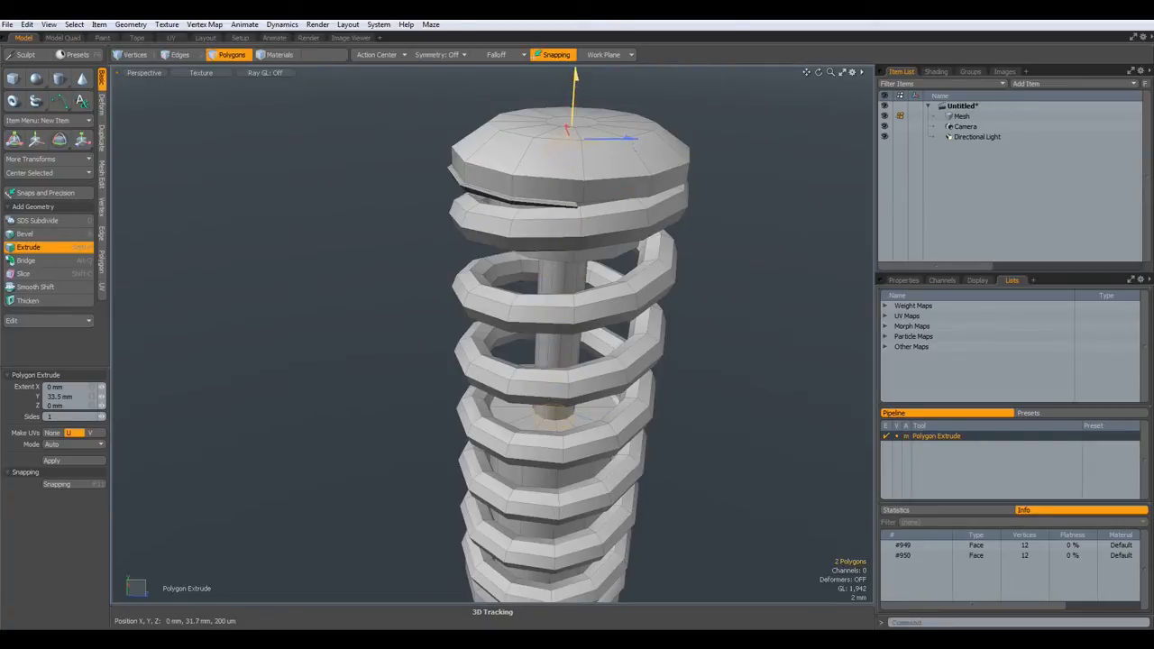
{"action": "left_click_drag", "start_coordinate": [575, 77], "coordinate": [576, 73]}
{"action": "left_click_drag", "start_coordinate": [552, 280], "coordinate": [567, 247], "text": "alt"}
- Delete the thin rod, leaving a hole in the cap
{"action": "scroll", "coordinate": [532, 417], "scroll_direction": "up", "scroll_amount": 6}
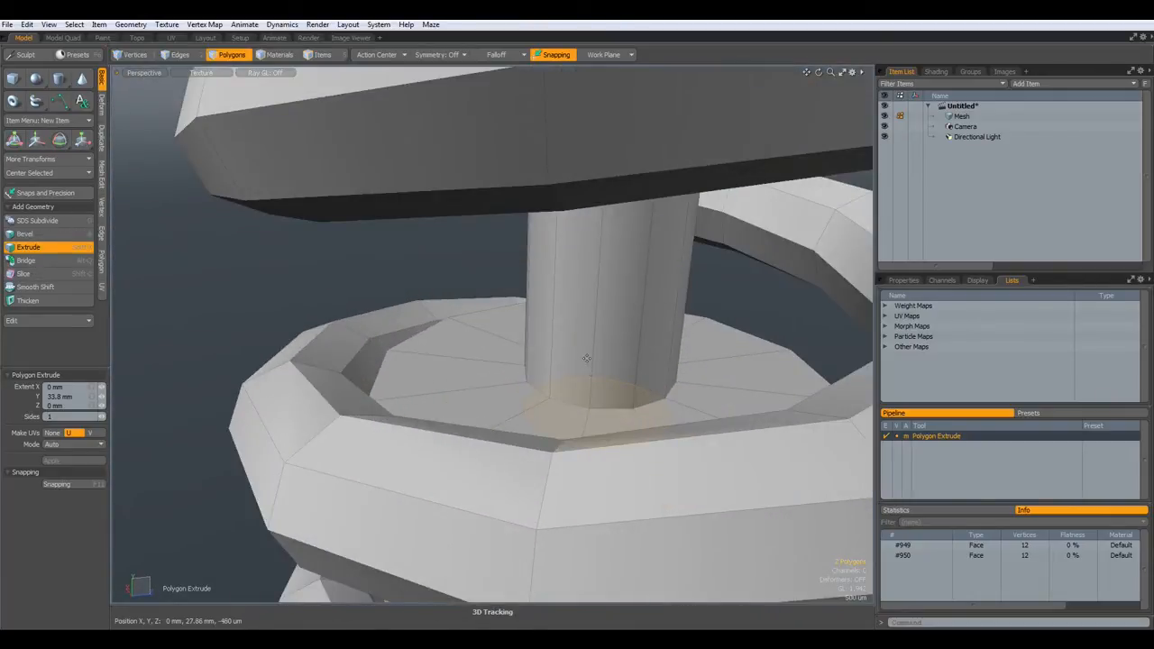
{"action": "key", "text": "space"}
{"action": "double_click", "coordinate": [618, 326]}
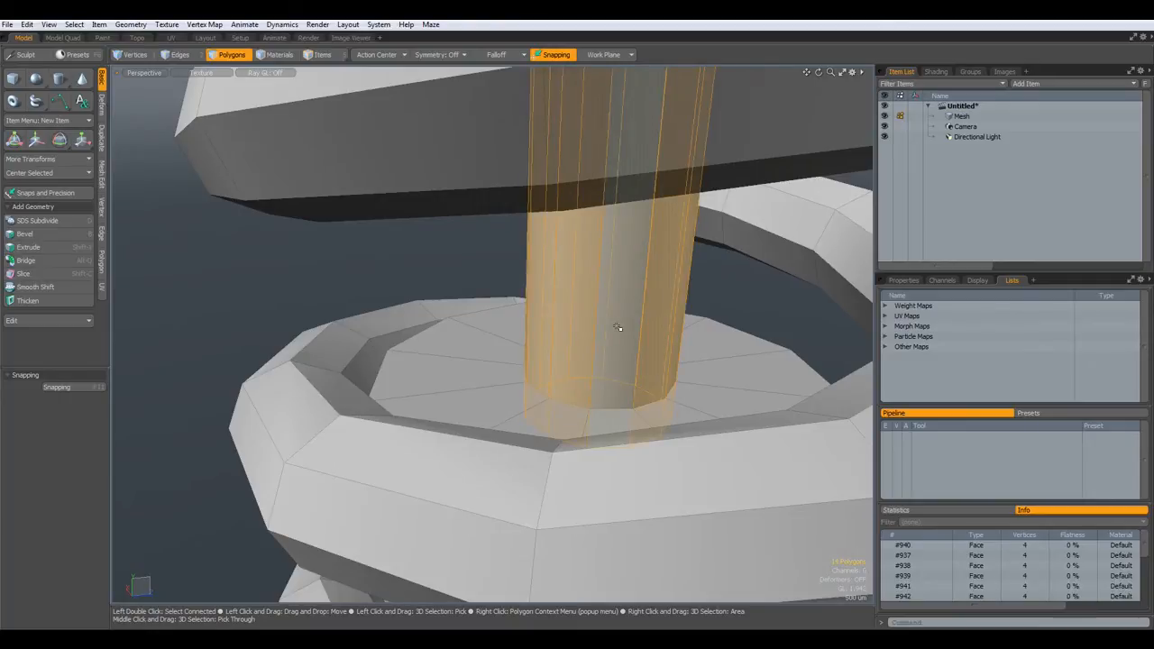
{"action": "key", "text": "Delete"}
- Edge Extend the hole's rim loop 270 µm downward into a short lip
{"action": "scroll", "coordinate": [691, 350], "scroll_direction": "up", "scroll_amount": 3}
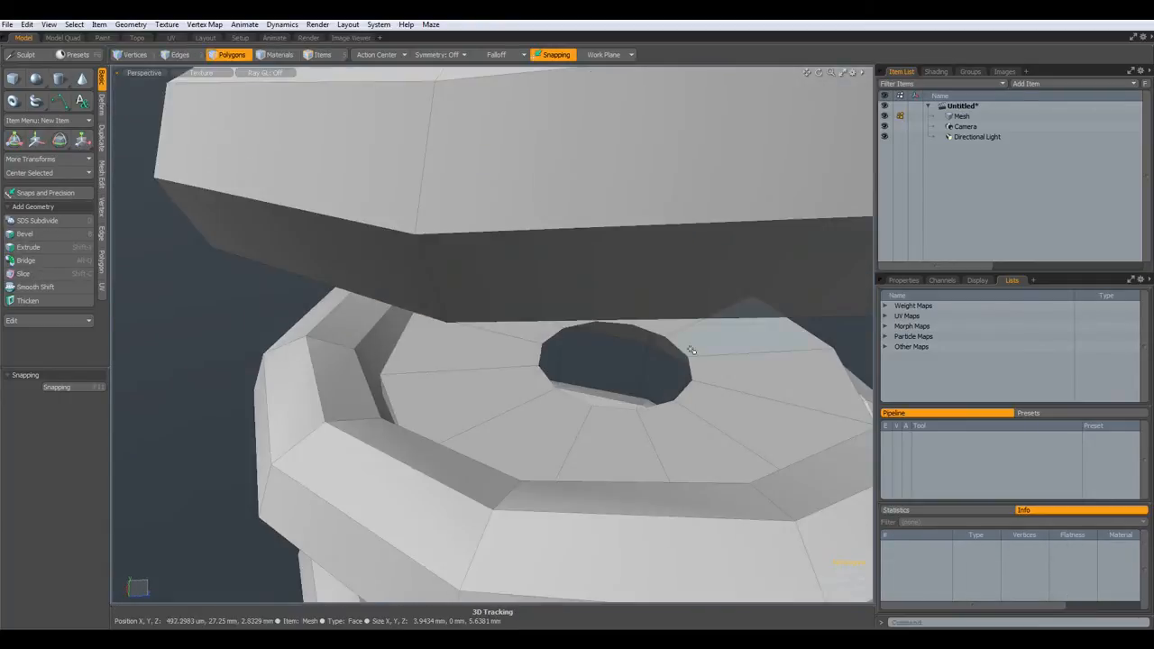
{"action": "scroll", "coordinate": [692, 349], "scroll_direction": "up", "scroll_amount": 3}
{"action": "key", "text": "2"}
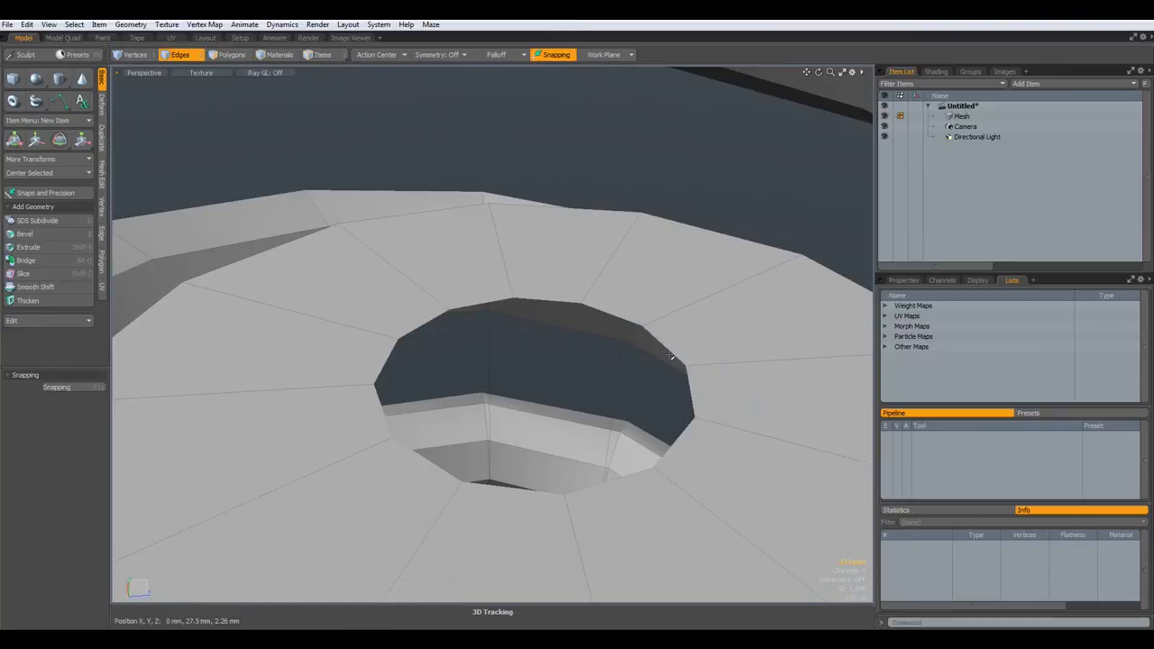
{"action": "double_click", "coordinate": [671, 358]}
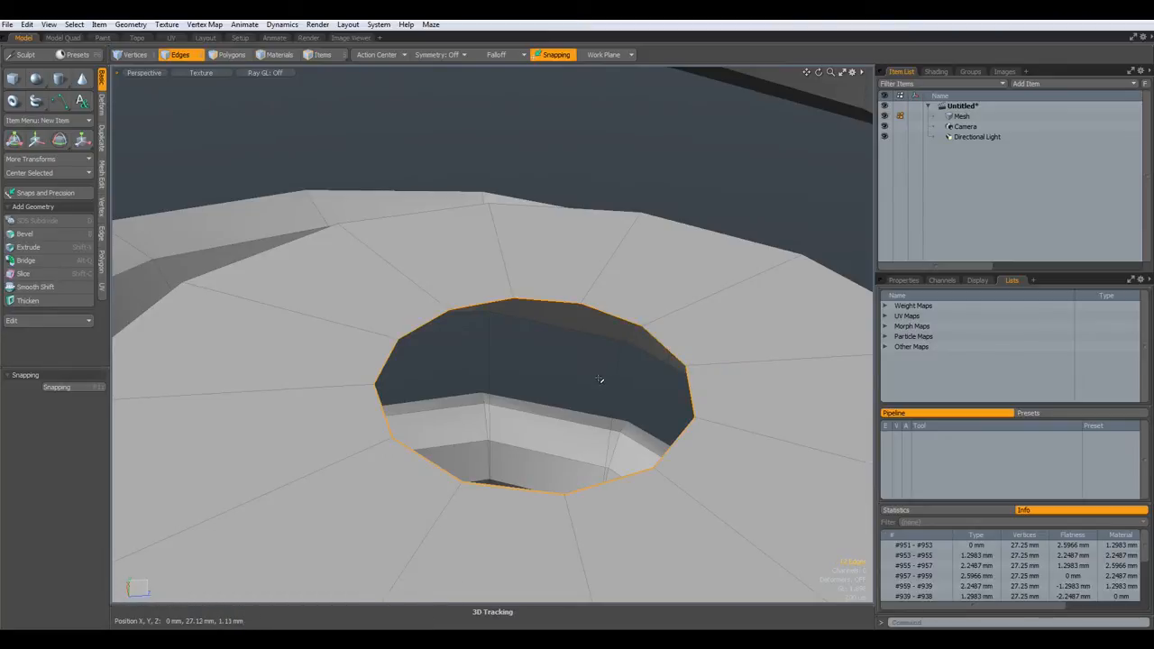
{"action": "key", "text": "shift+x"}
{"action": "left_click_drag", "start_coordinate": [536, 340], "coordinate": [534, 360]}
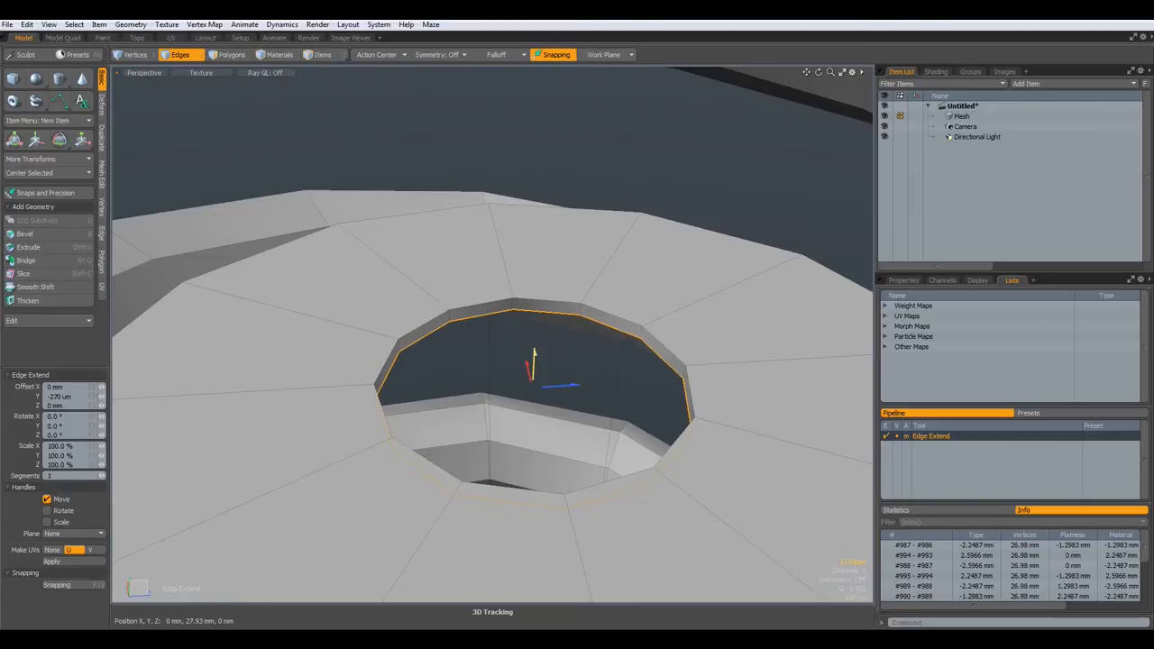
{"action": "key", "text": "space"}
{"action": "left_click", "coordinate": [506, 383]}
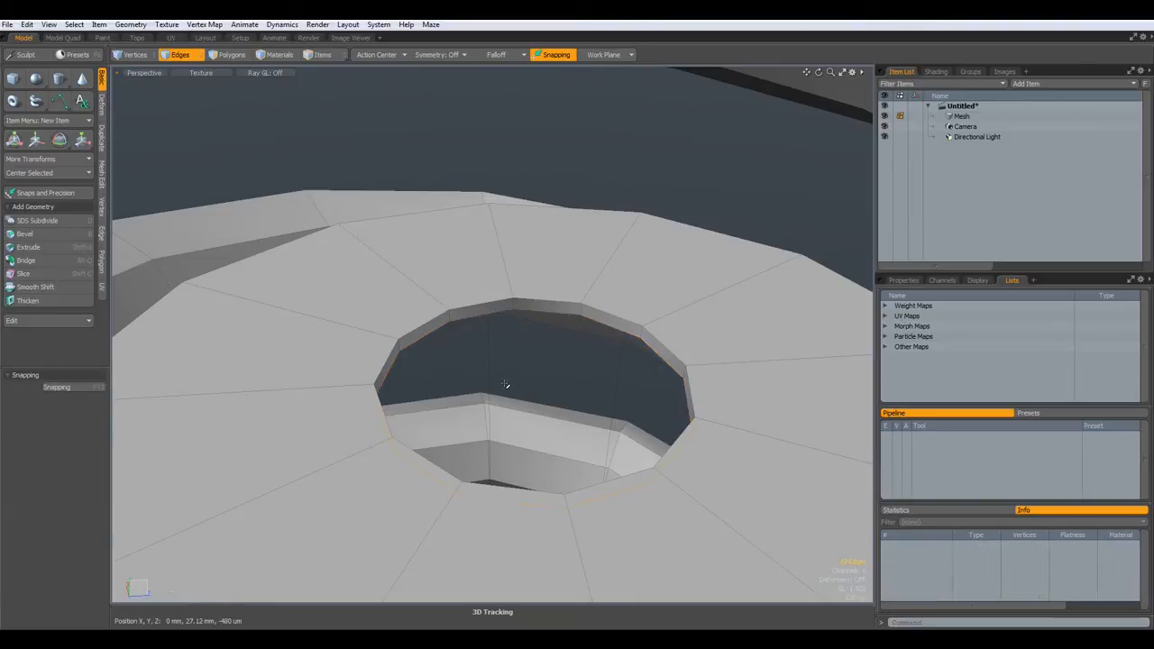
- Unhide the cylinder and spring coil to see the whole spring
{"action": "key", "text": "u"}
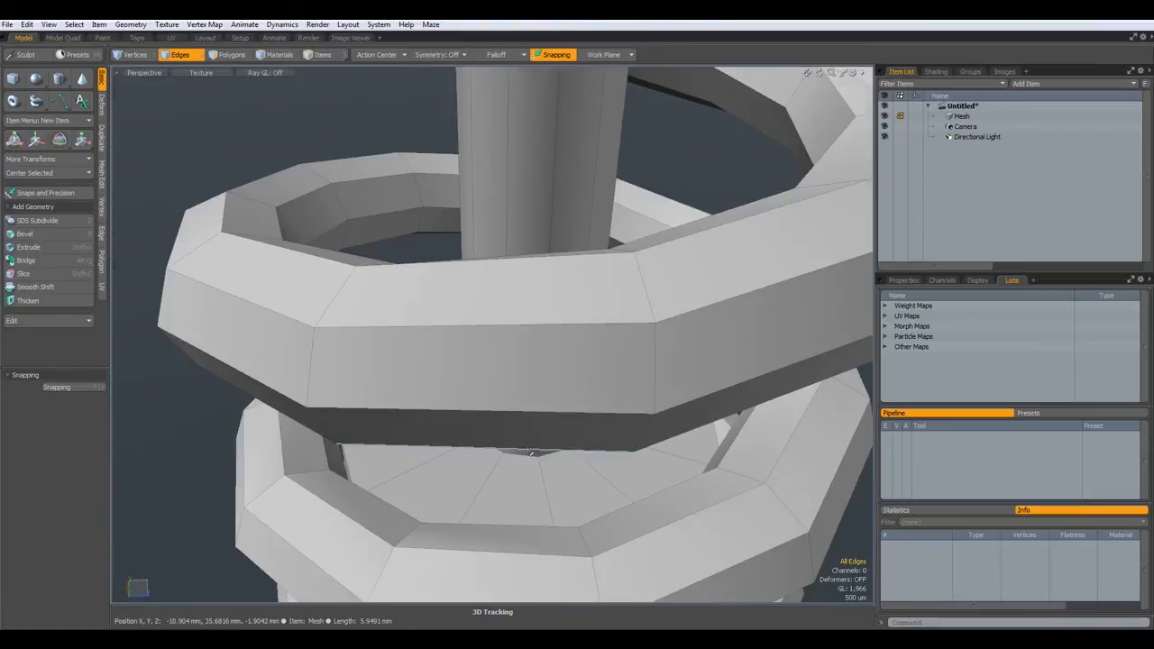
{"action": "key", "text": "a"}
{"action": "left_click_drag", "start_coordinate": [533, 472], "coordinate": [611, 485], "text": "alt"}
- Select the bottom cap's centre face and ring and move them slightly
{"action": "scroll", "coordinate": [604, 458], "scroll_direction": "up", "scroll_amount": 5}
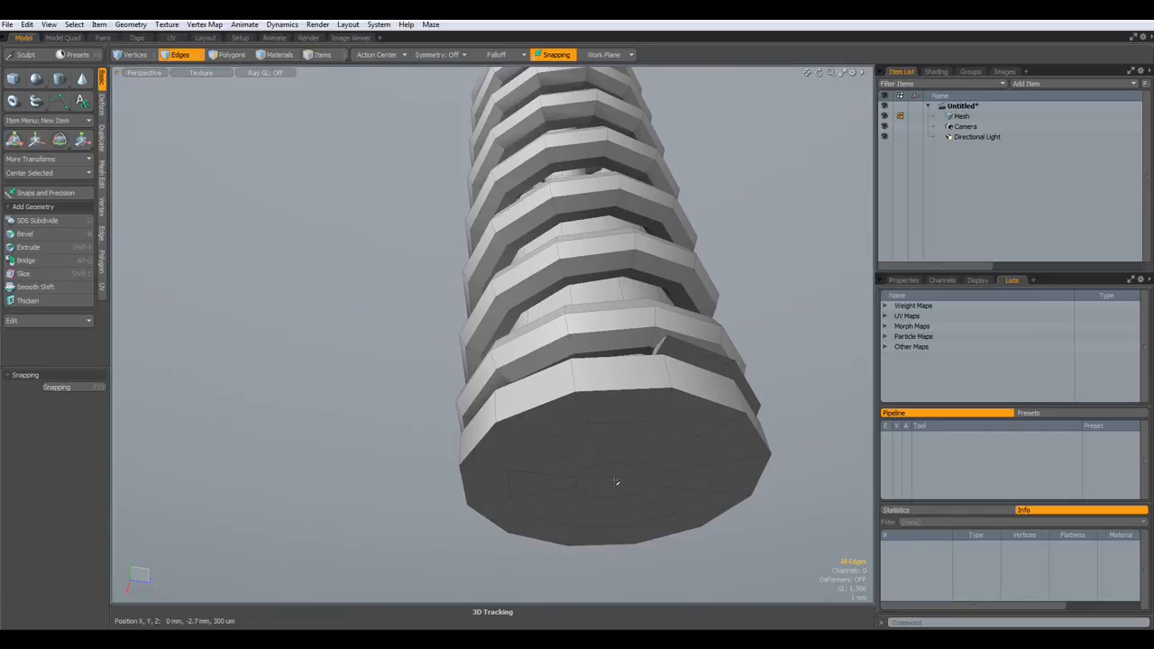
{"action": "key", "text": "3"}
{"action": "left_click", "coordinate": [612, 485]}
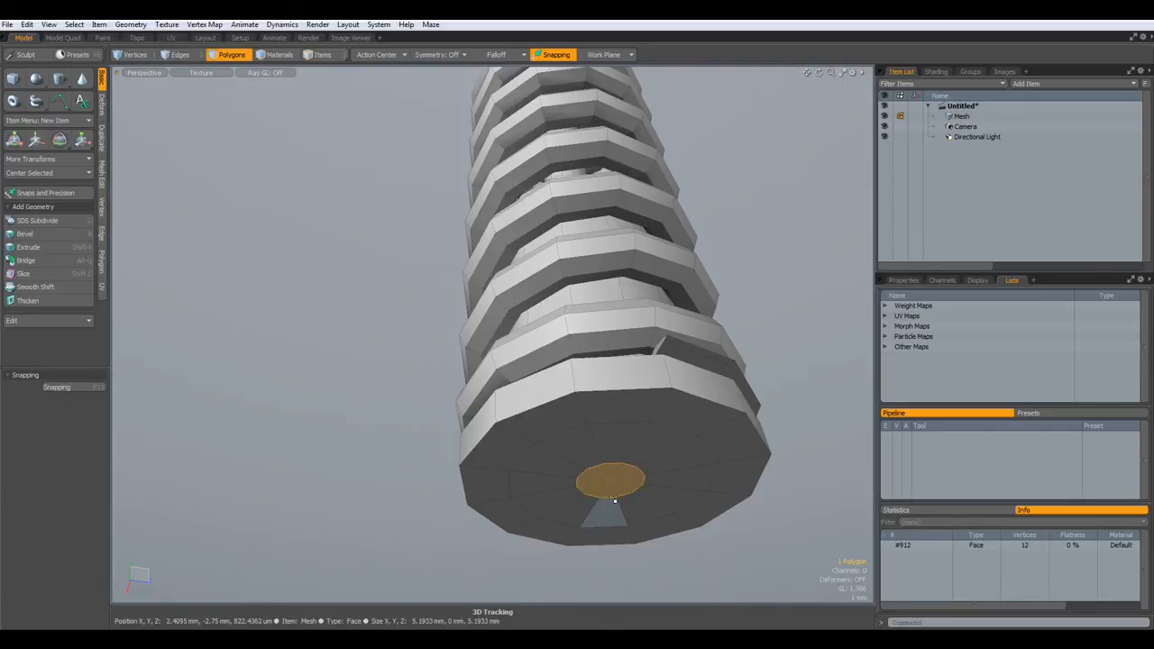
{"action": "double_click", "coordinate": [625, 466]}
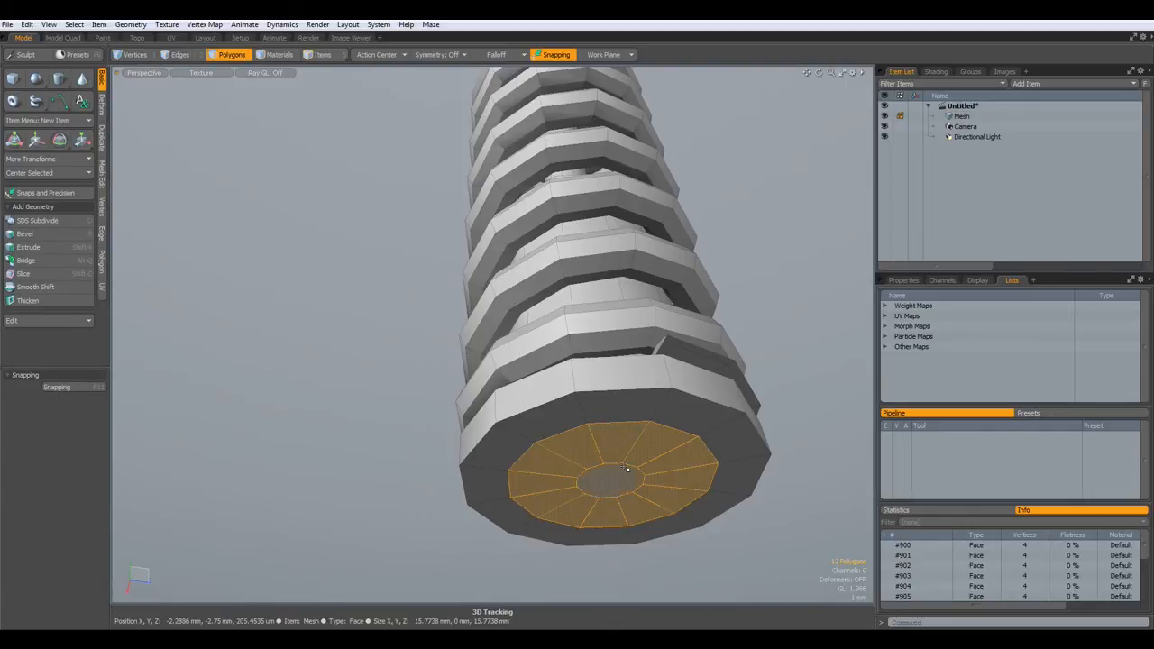
{"action": "key", "text": "w"}
{"action": "left_click_drag", "start_coordinate": [627, 471], "coordinate": [606, 447], "text": "alt"}
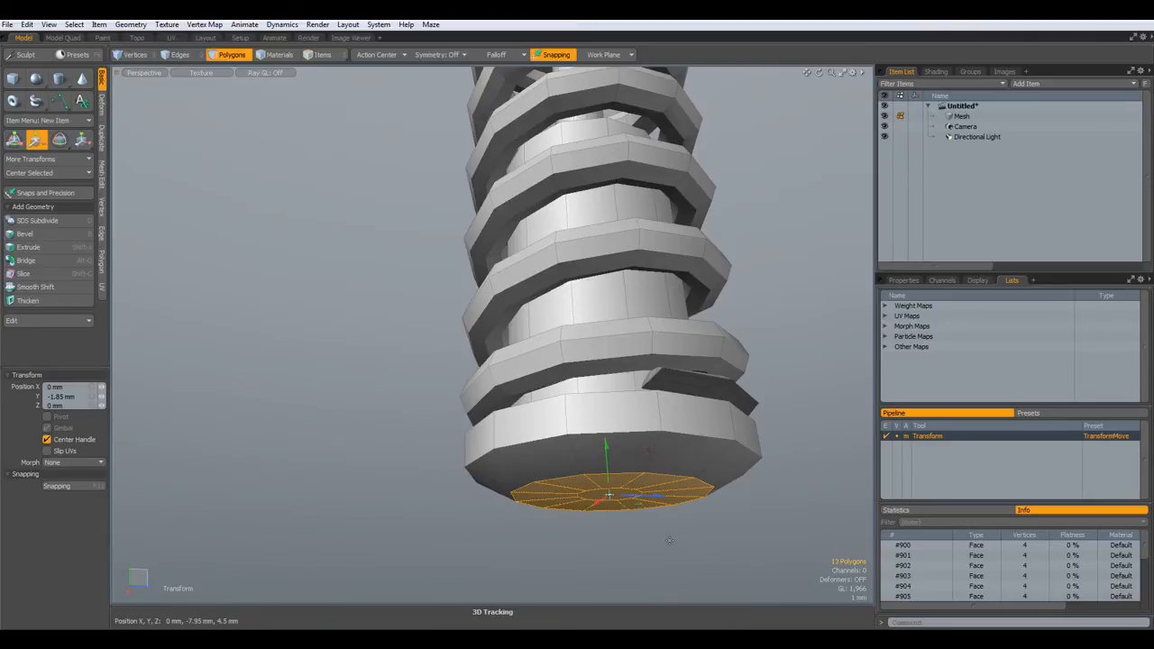
{"action": "key", "text": "q"}
- Extrude the bottom faces 30.9 mm downward into a long body tube
{"action": "key", "text": "shift+x"}
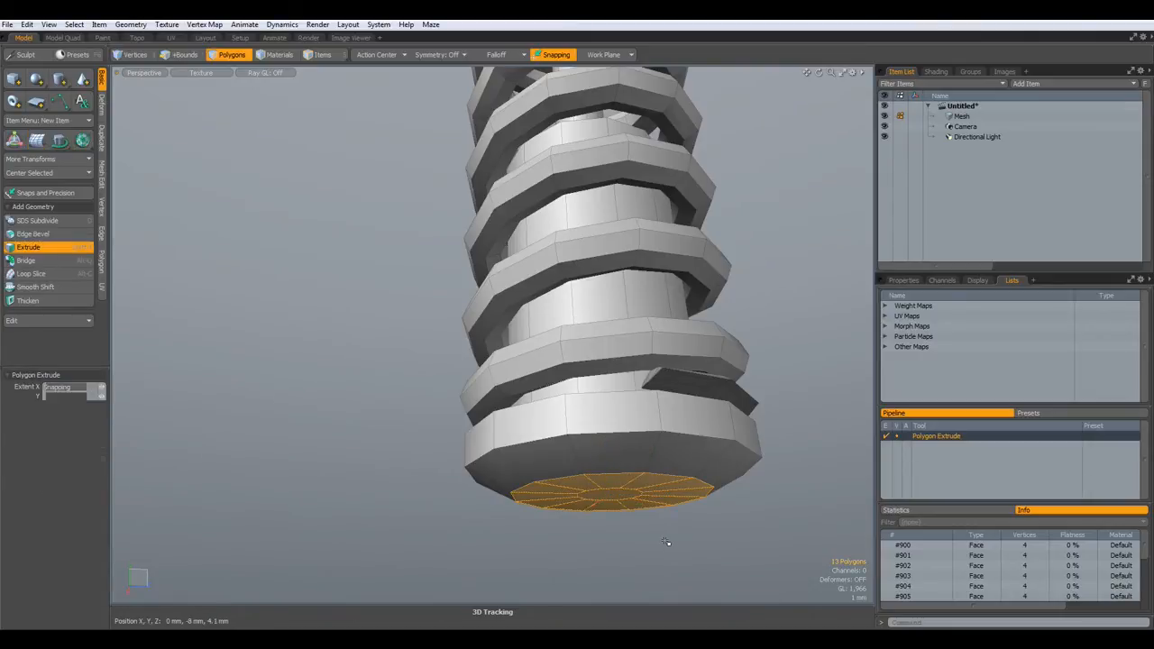
{"action": "left_click_drag", "start_coordinate": [665, 541], "coordinate": [597, 463], "text": "alt+shift"}
{"action": "left_click_drag", "start_coordinate": [582, 237], "coordinate": [591, 540]}
{"action": "scroll", "coordinate": [592, 462], "scroll_direction": "down", "scroll_amount": 5}
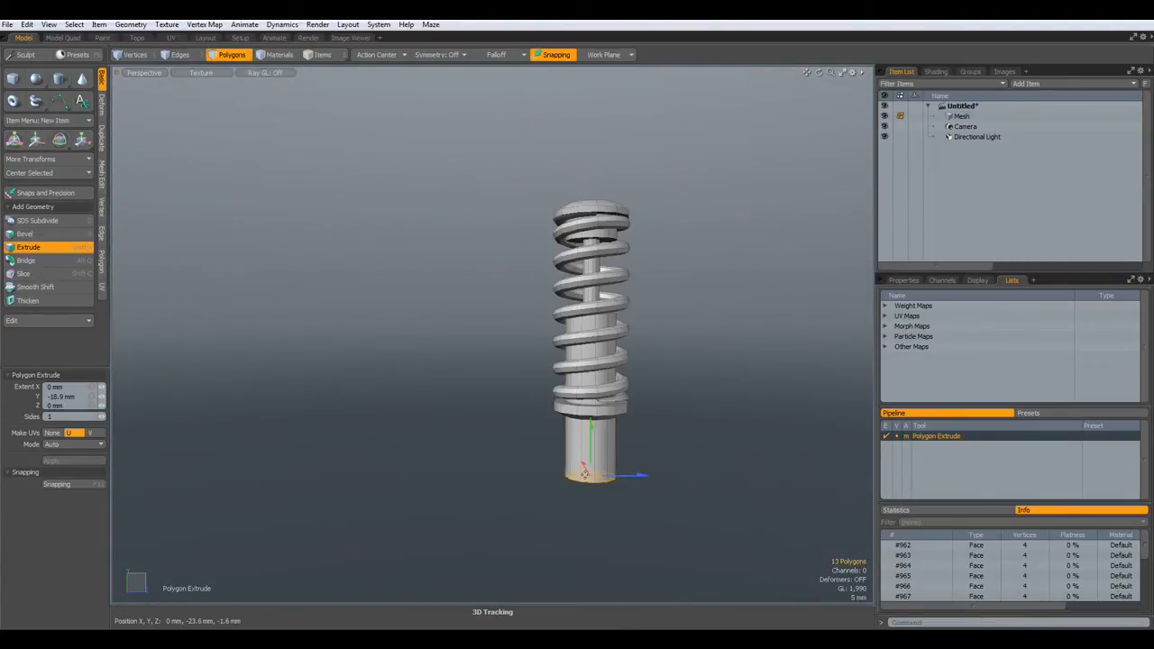
{"action": "left_click_drag", "start_coordinate": [590, 427], "coordinate": [591, 461]}
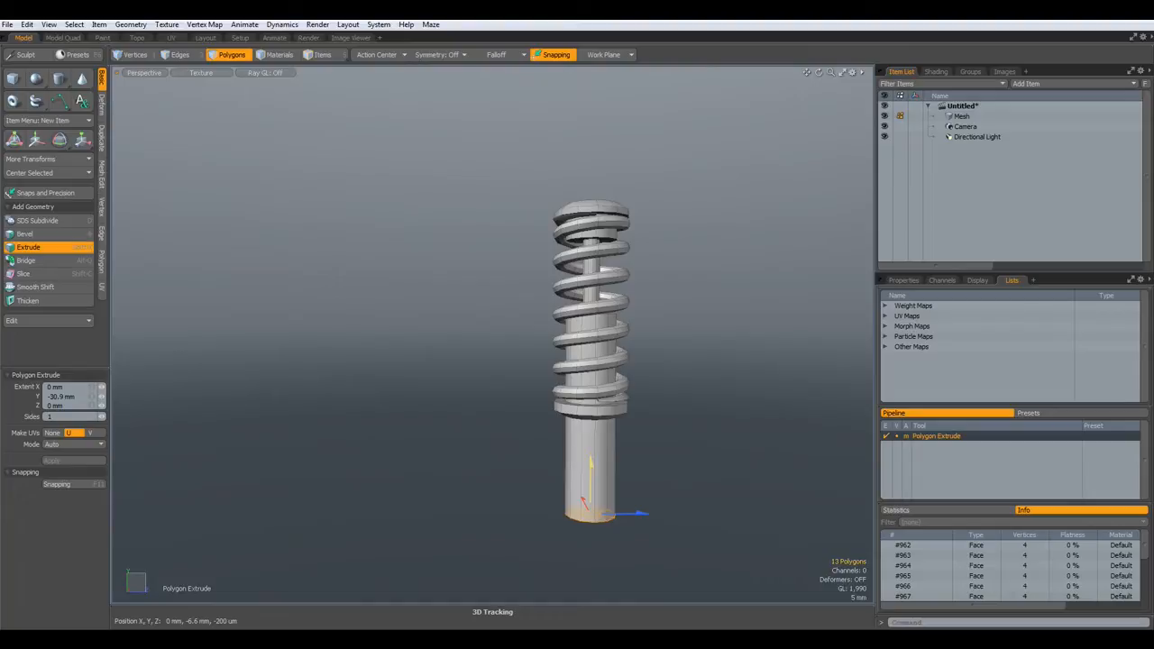
{"action": "key", "text": "space"}
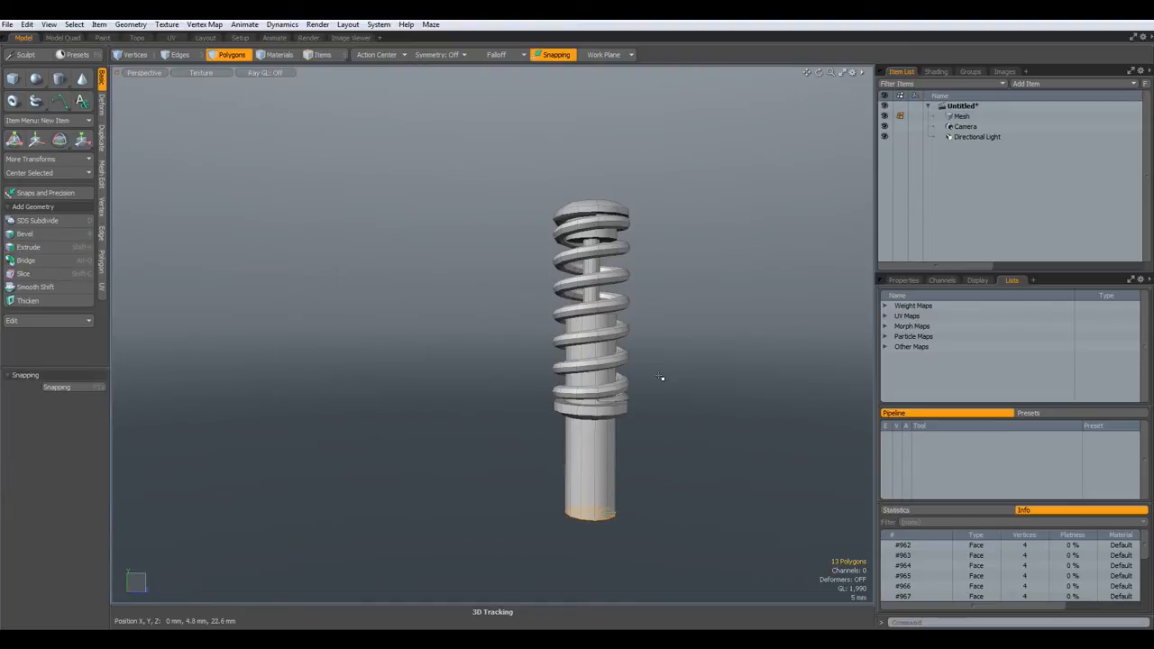
{"action": "key", "text": "1"}
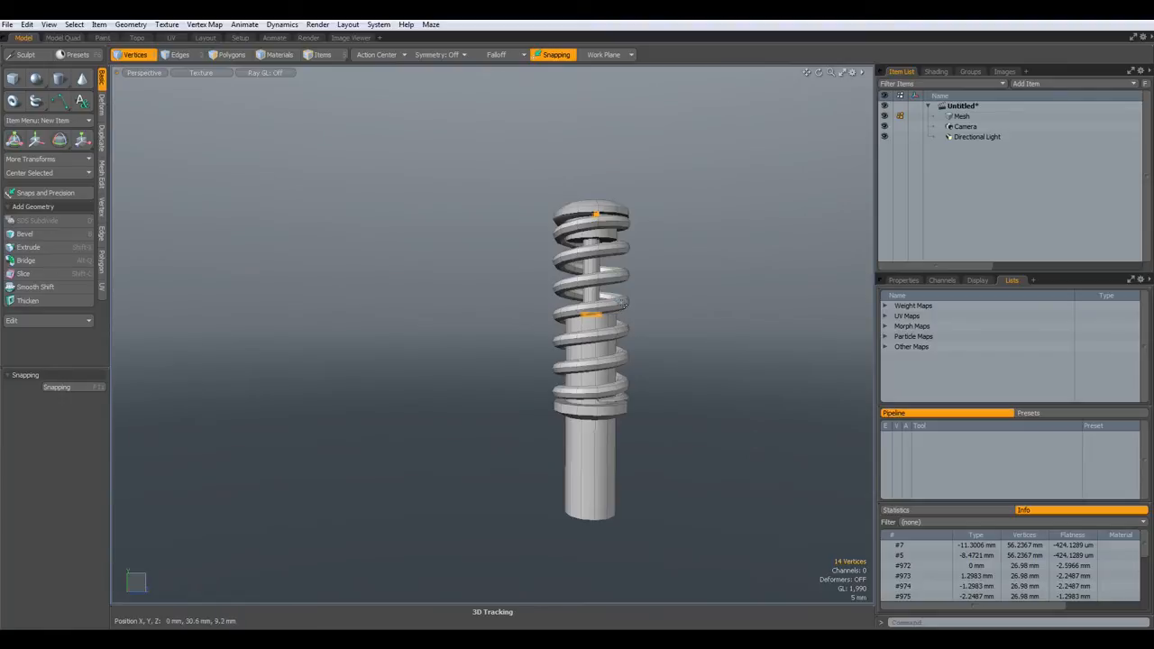
- Select the entire spring coil in Polygons mode
{"action": "key", "text": "3"}
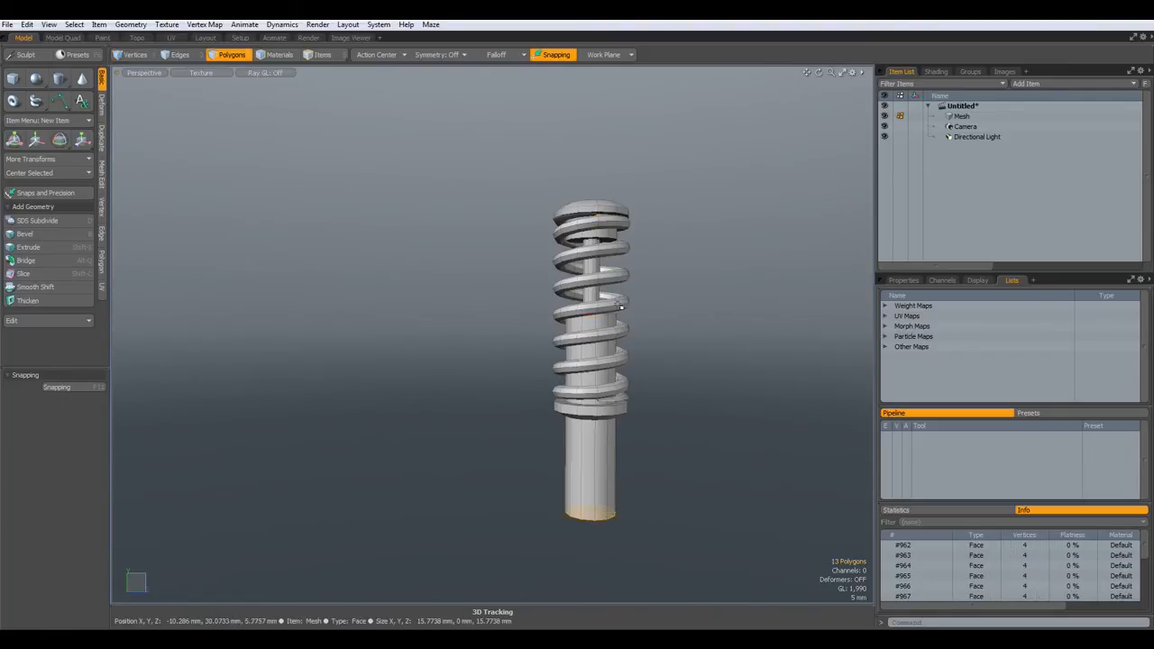
{"action": "left_click", "coordinate": [610, 309]}
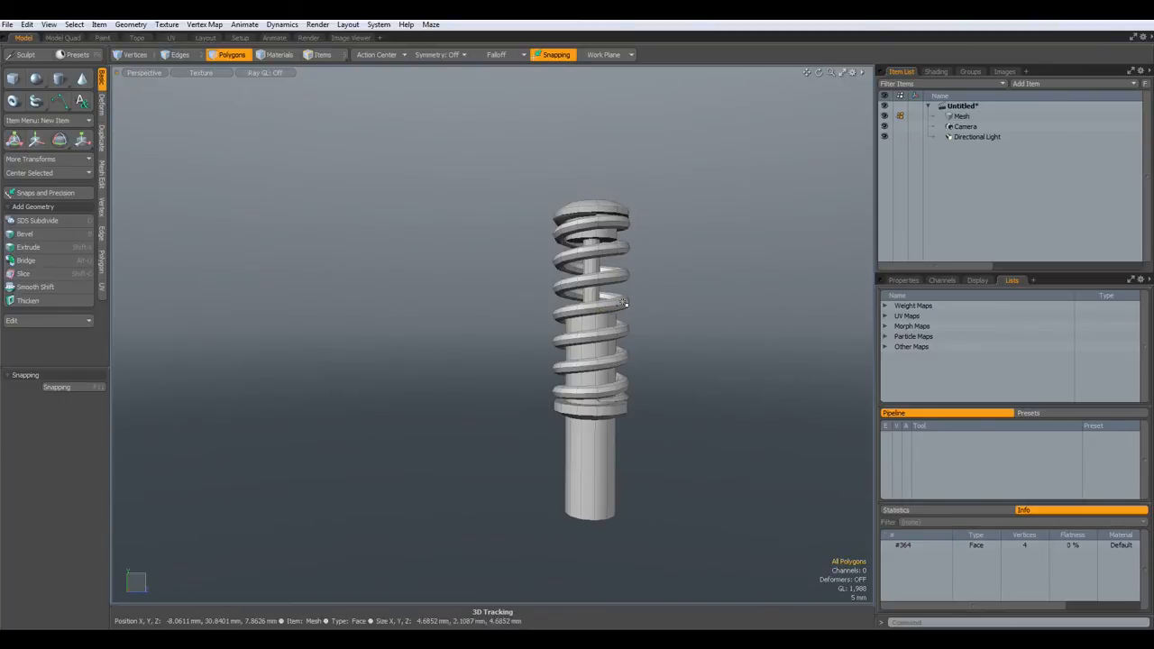
{"action": "double_click", "coordinate": [624, 303]}
- Delete the spring coil and lower the upper tube's top rim 13.4 mm
{"action": "key", "text": "Delete"}
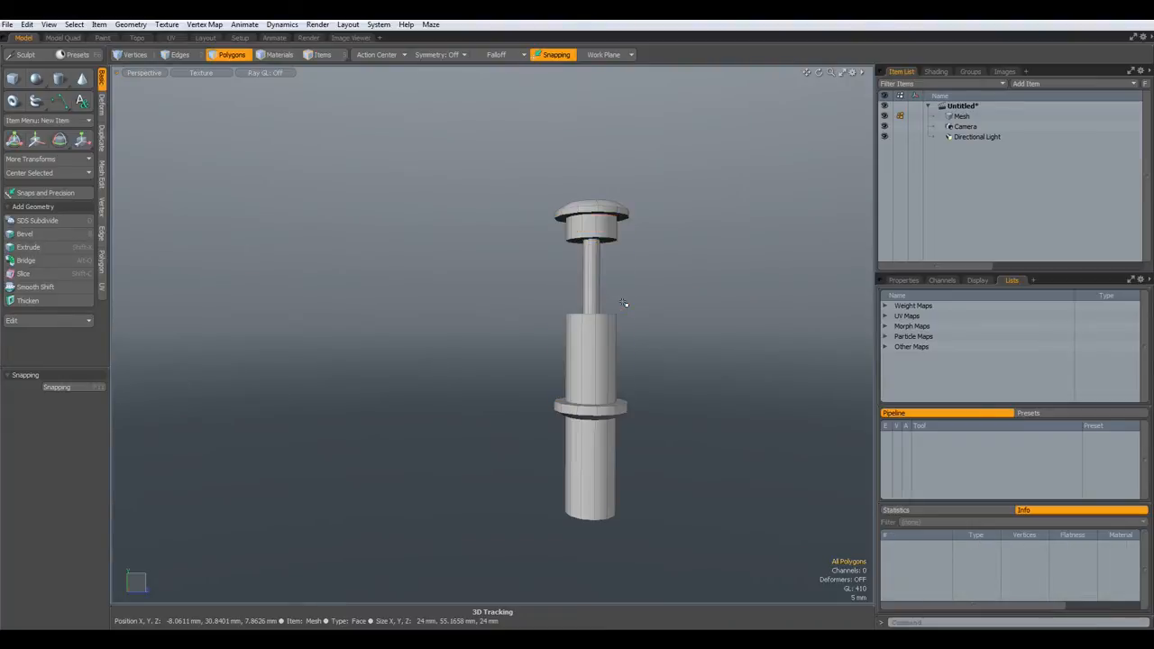
{"action": "right_click_drag", "start_coordinate": [528, 290], "coordinate": [665, 369]}
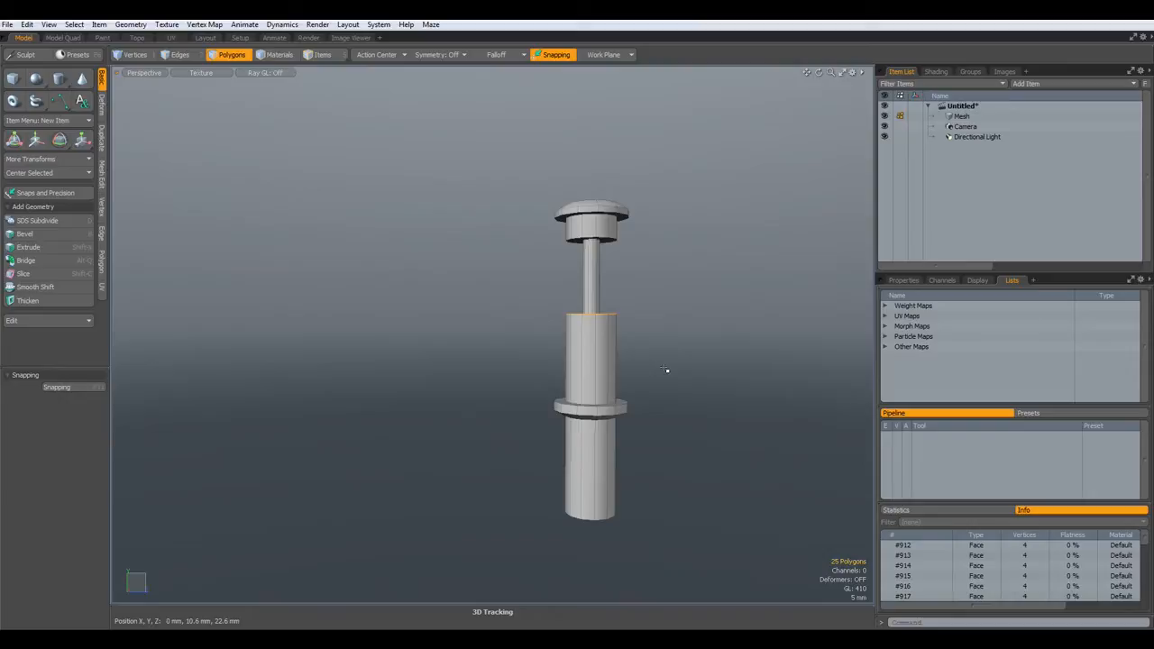
{"action": "key", "text": "2"}
{"action": "right_click_drag", "start_coordinate": [496, 271], "coordinate": [693, 363]}
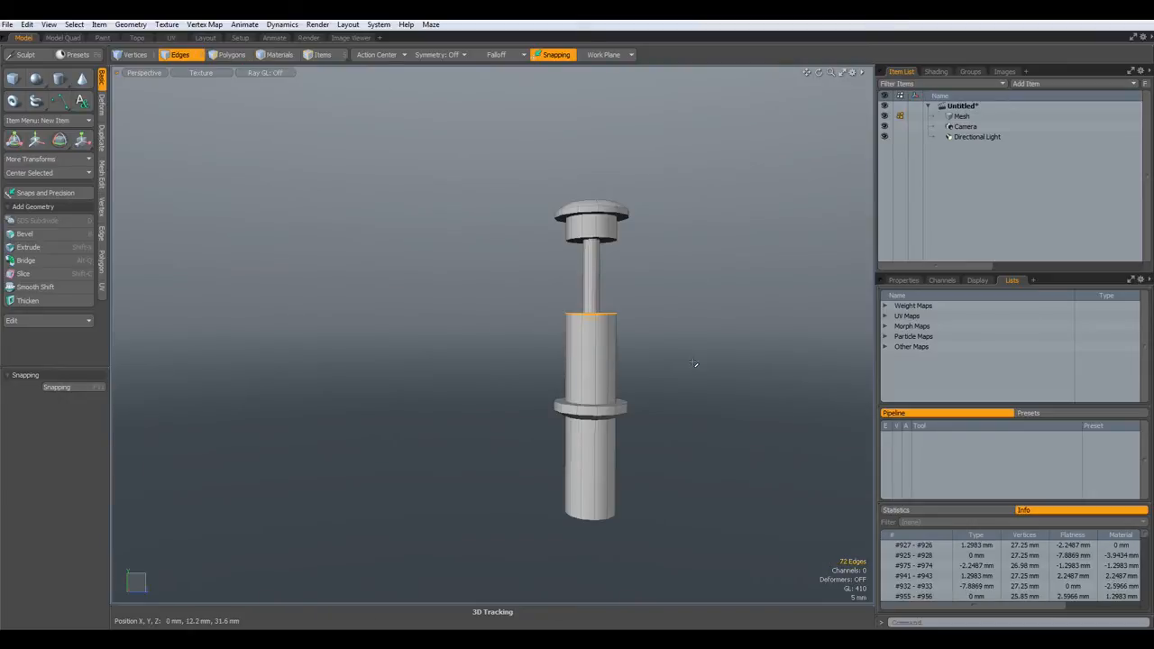
{"action": "key", "text": "w"}
{"action": "left_click_drag", "start_coordinate": [590, 271], "coordinate": [591, 313]}
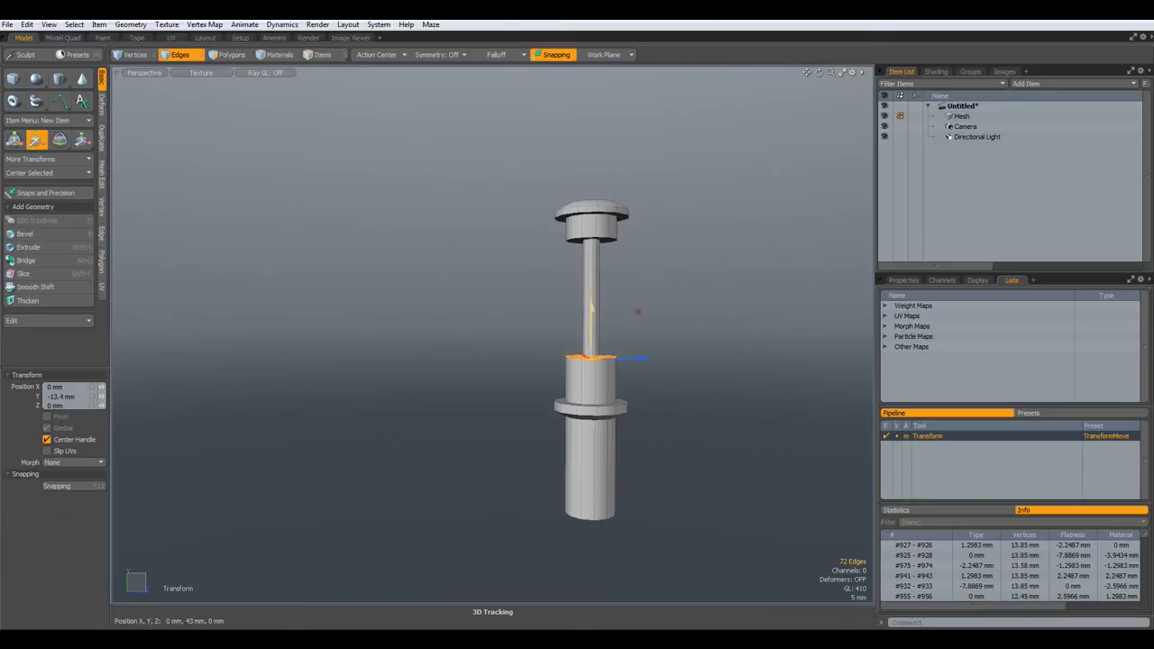
{"action": "key", "text": "q"}
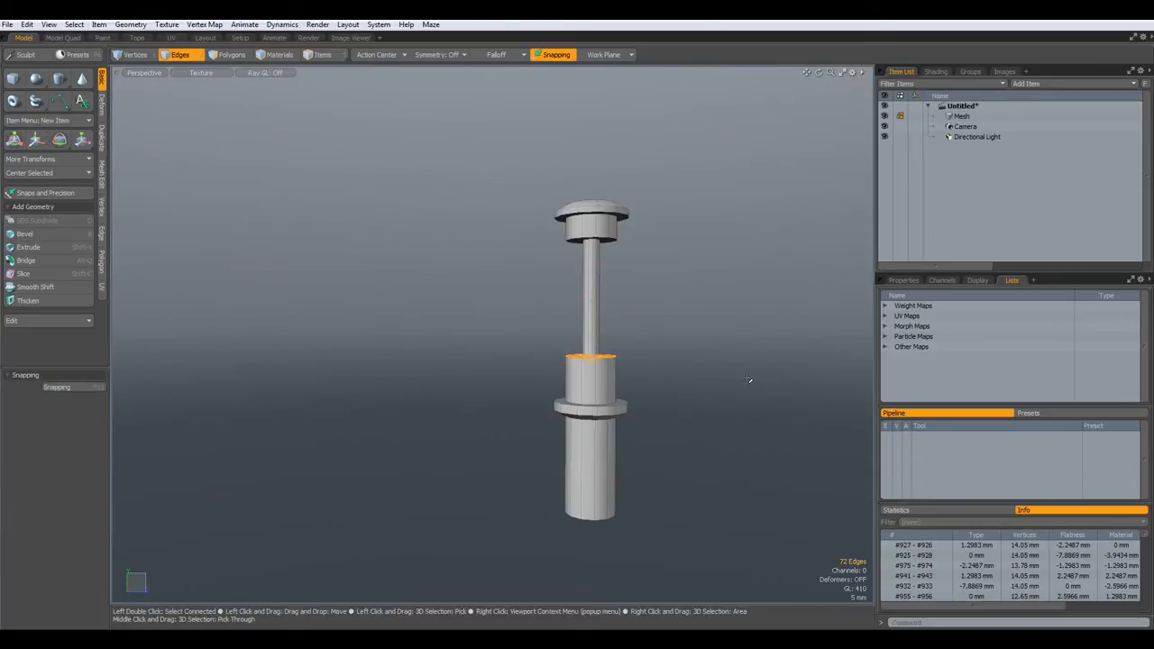
- Unhide the spring coils and marquee-select the lower cylinder's bottom edge loop
{"action": "key", "text": "u"}
{"action": "left_click_drag", "start_coordinate": [707, 559], "coordinate": [657, 463], "text": "alt"}
{"action": "right_click_drag", "start_coordinate": [481, 369], "coordinate": [676, 485]}
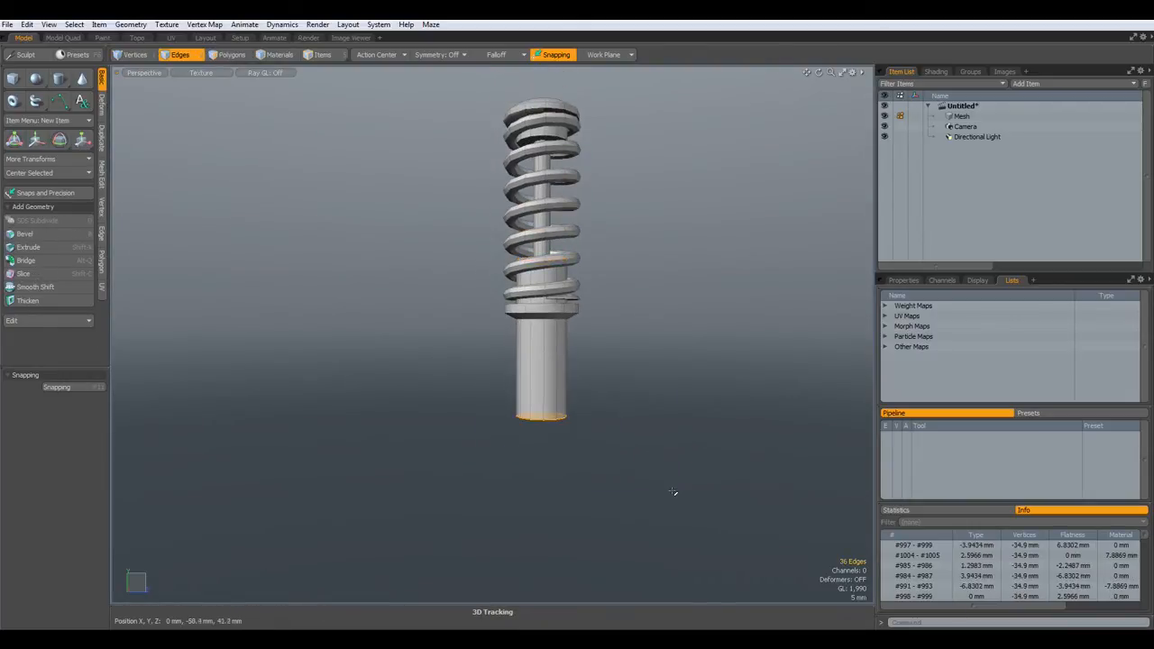
- Drag the bottom edge loop down to lengthen the lower cylinder
{"action": "key", "text": "w"}
{"action": "left_click_drag", "start_coordinate": [541, 367], "coordinate": [541, 394]}
{"action": "key", "text": "q"}
{"action": "left_click", "coordinate": [634, 392]}
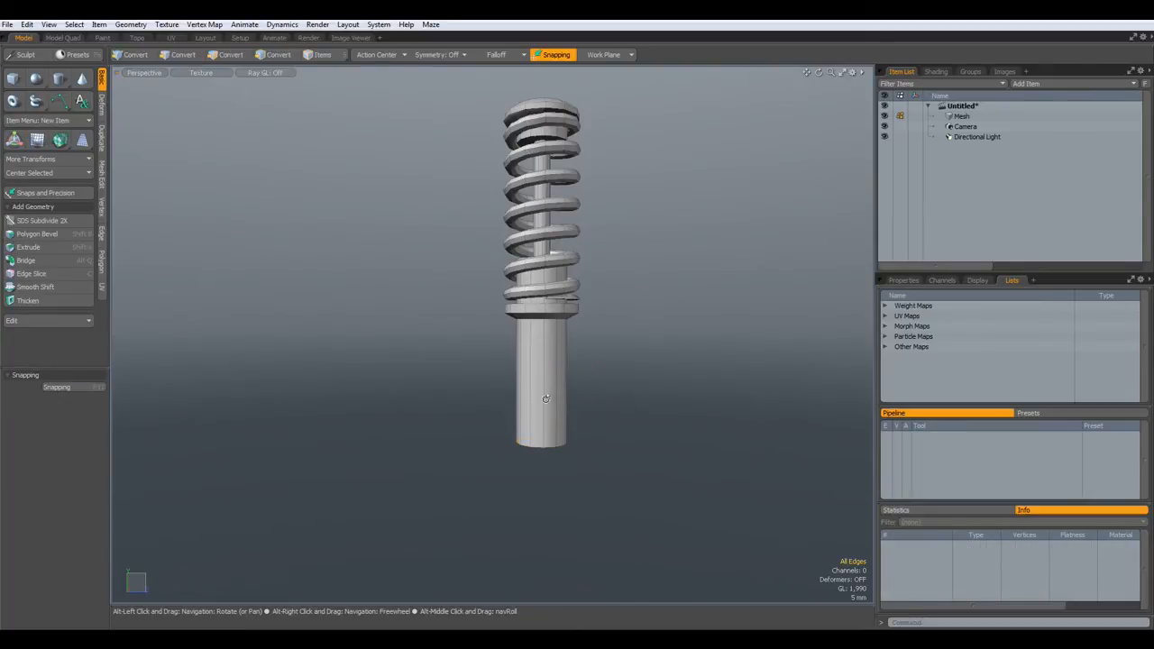
- Edge Bevel the bottom rim loop with Round Level 0 and 1.45 mm
{"action": "key", "text": "2"}
{"action": "scroll", "coordinate": [549, 427], "scroll_direction": "up", "scroll_amount": 5}
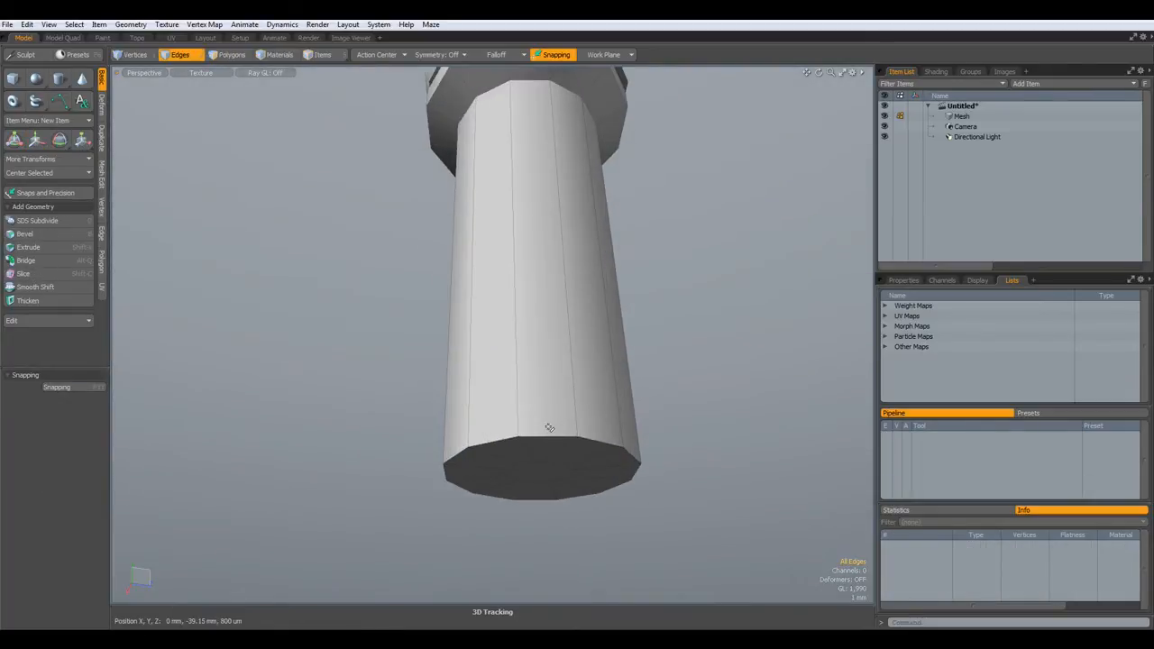
{"action": "double_click", "coordinate": [545, 438]}
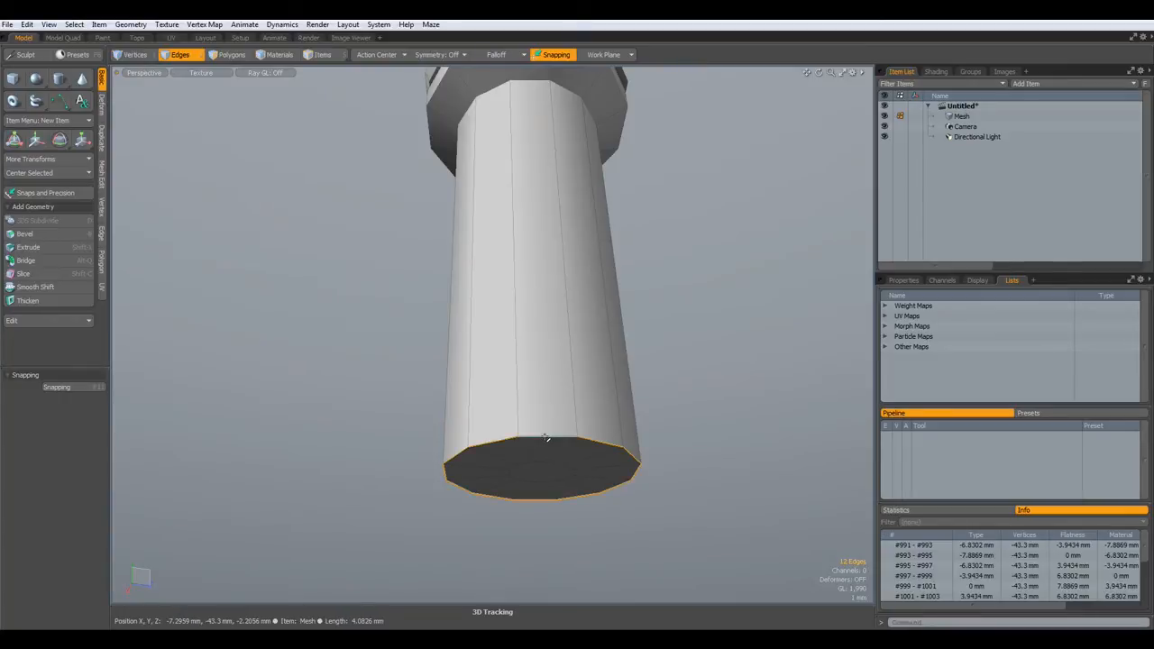
{"action": "key", "text": "b"}
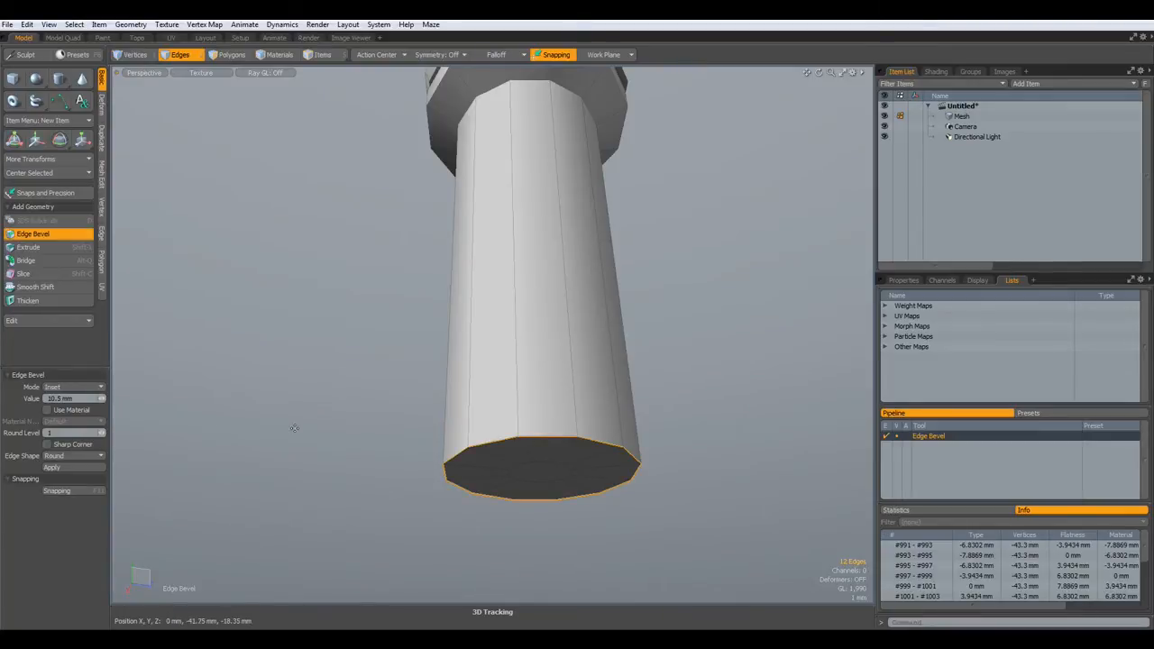
{"action": "left_click", "coordinate": [100, 435]}
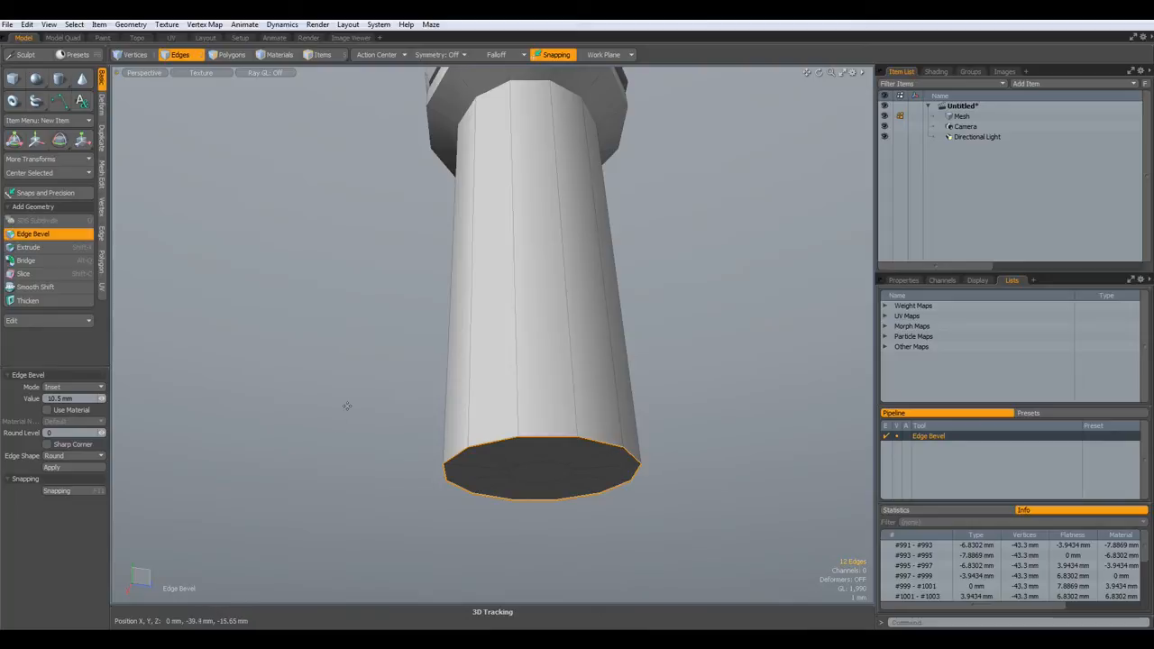
{"action": "left_click_drag", "start_coordinate": [542, 530], "coordinate": [542, 544]}
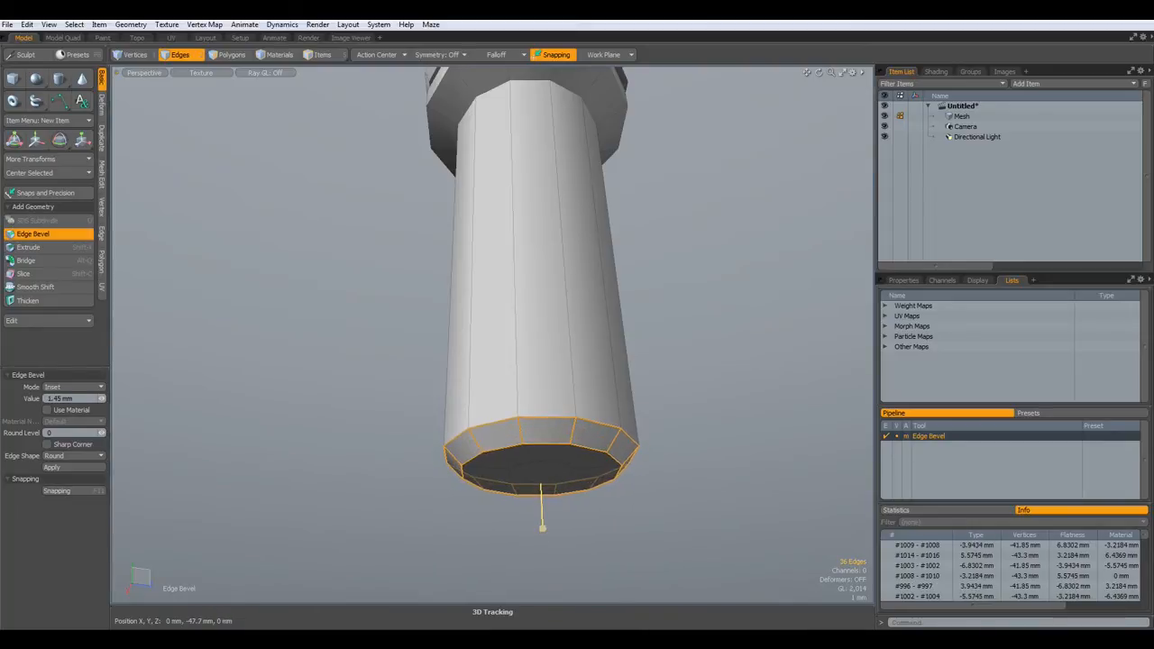
{"action": "key", "text": "space"}
{"action": "left_click", "coordinate": [393, 319]}
{"action": "scroll", "coordinate": [394, 320], "scroll_direction": "down", "scroll_amount": 4}
{"action": "left_click_drag", "start_coordinate": [394, 319], "coordinate": [504, 324], "text": "alt"}
{"action": "left_click_drag", "start_coordinate": [489, 180], "coordinate": [611, 531], "text": "alt+shift"}
{"action": "scroll", "coordinate": [611, 532], "scroll_direction": "down", "scroll_amount": 1}
{"action": "left_click_drag", "start_coordinate": [607, 269], "coordinate": [514, 282], "text": "alt+shift"}
{"action": "scroll", "coordinate": [501, 397], "scroll_direction": "up", "scroll_amount": 6}
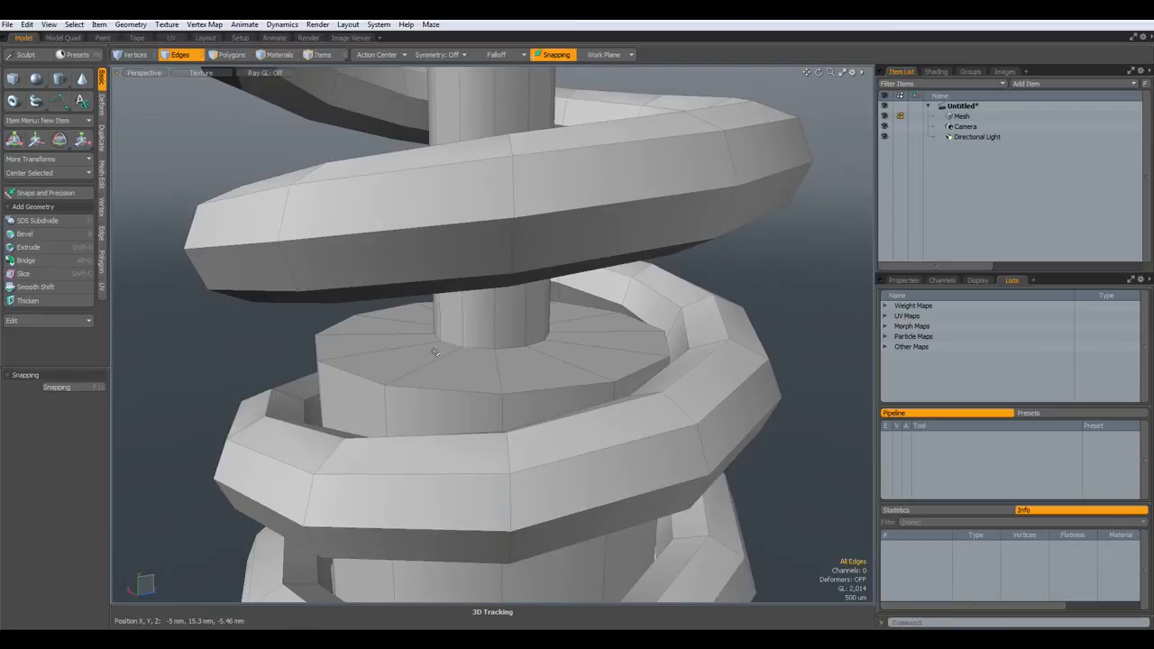
- Loop Slice the seat's top faces with Count 2, sliding the loops inward
{"action": "key", "text": "3"}
{"action": "left_click_drag", "start_coordinate": [419, 364], "coordinate": [433, 367]}
{"action": "key", "text": "alt+c"}
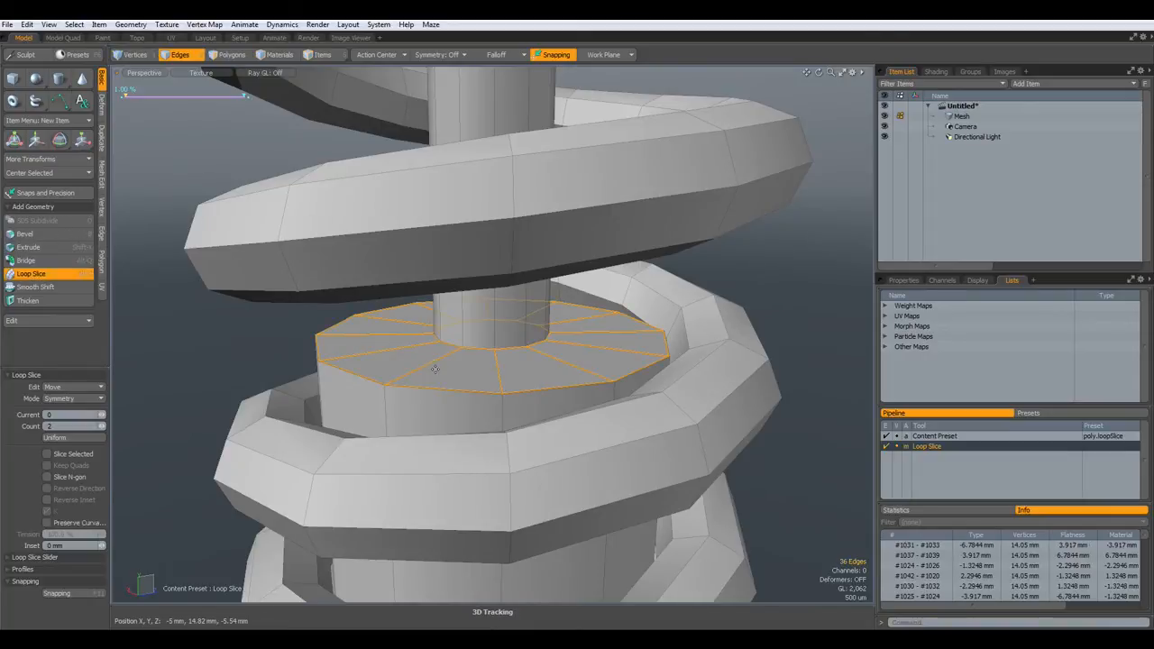
{"action": "left_click_drag", "start_coordinate": [432, 363], "coordinate": [445, 390], "text": "alt"}
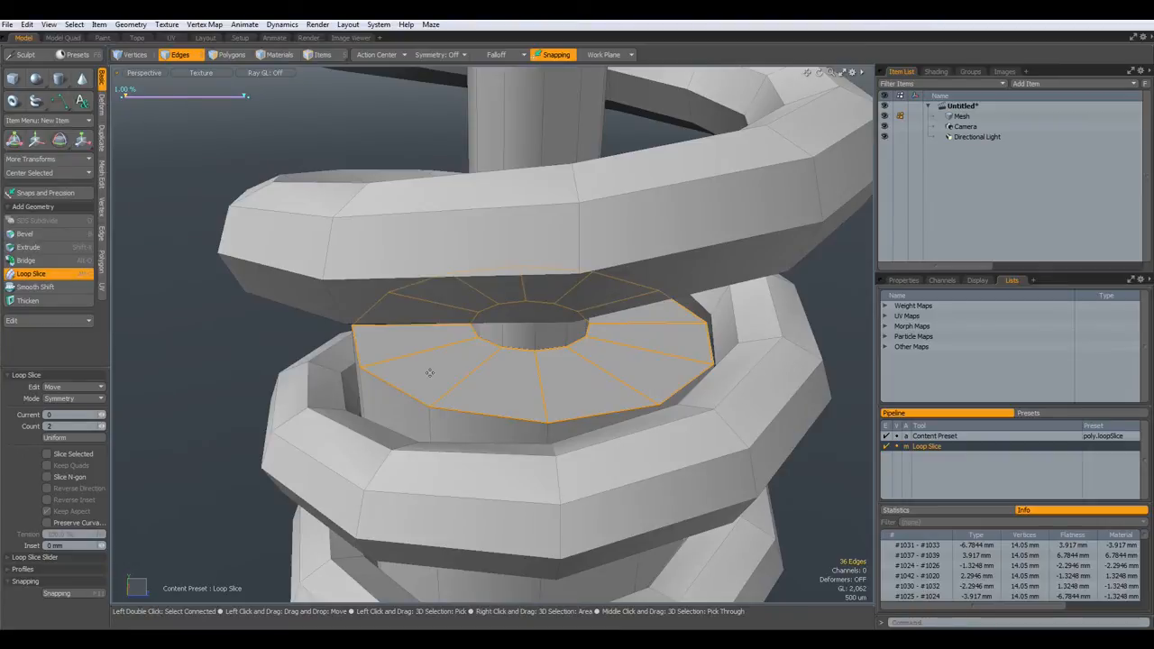
{"action": "left_click_drag", "start_coordinate": [468, 373], "coordinate": [499, 373]}
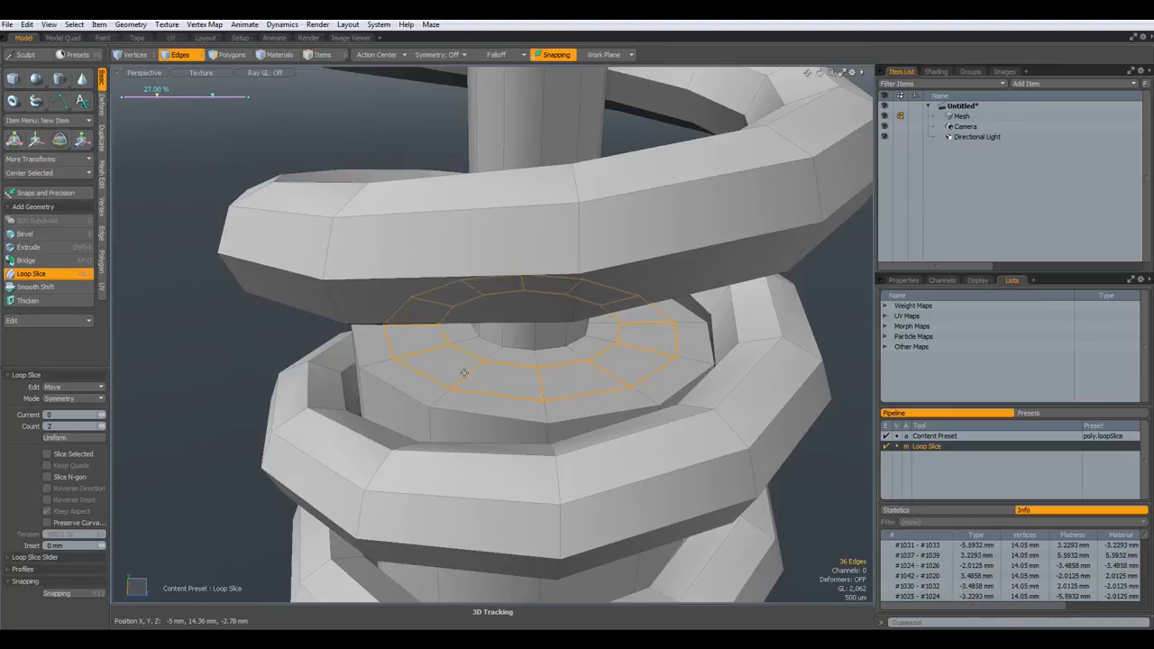
- Convert the loops to a 12-face polygon ring and bevel it down 1.02 mm
{"action": "key", "text": "alt"}
{"action": "key", "text": "alt+3"}
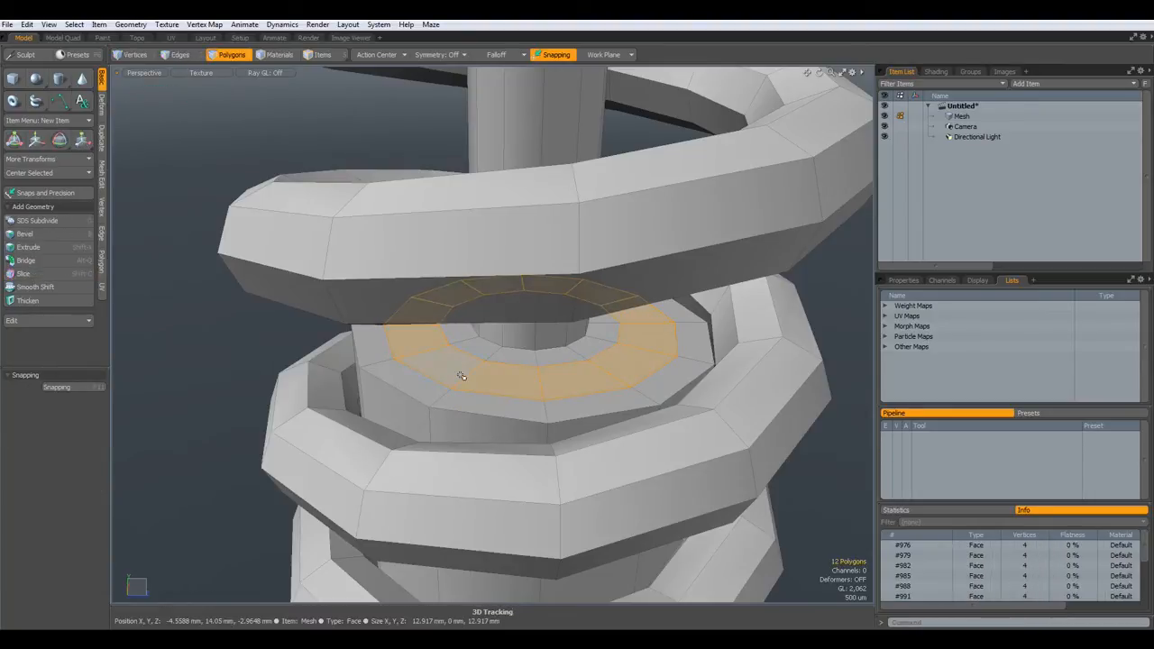
{"action": "key", "text": "b"}
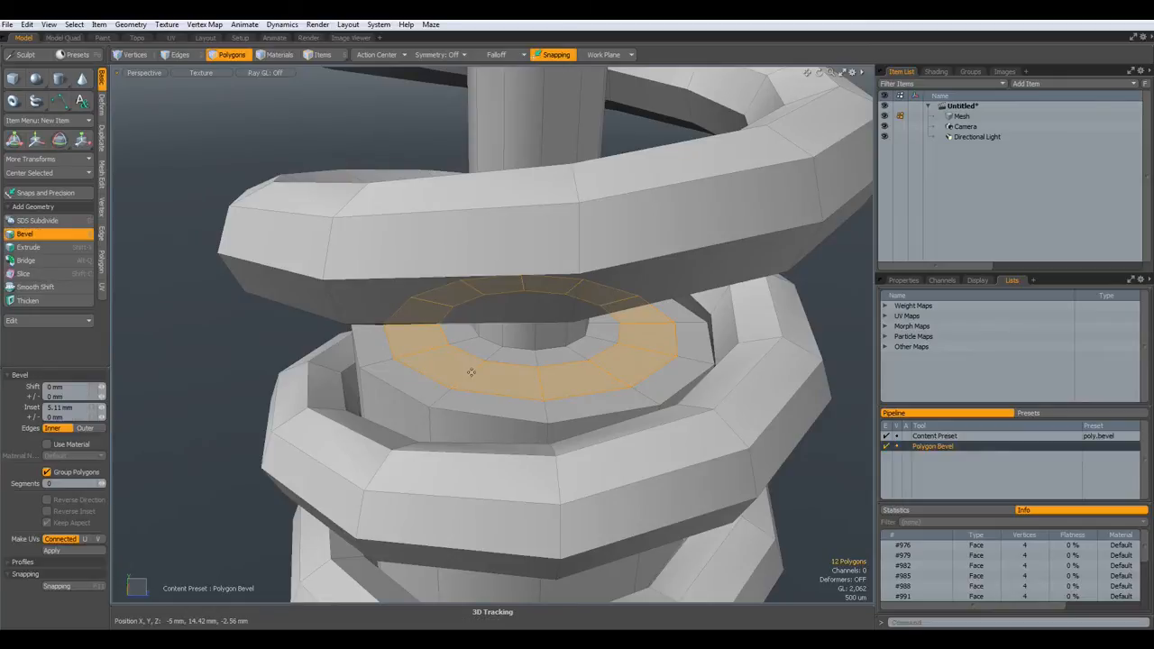
{"action": "left_click", "coordinate": [530, 314]}
{"action": "left_click_drag", "start_coordinate": [528, 309], "coordinate": [529, 329]}
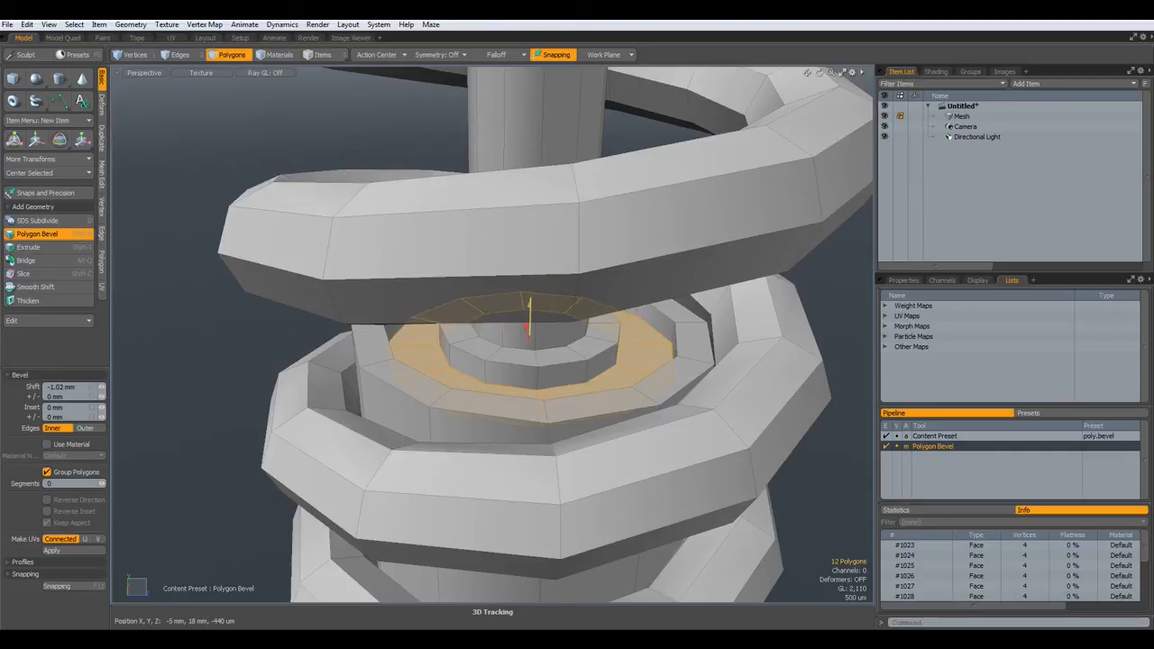
{"action": "key", "text": "space"}
{"action": "left_click", "coordinate": [231, 352]}
{"action": "left_click_drag", "start_coordinate": [231, 353], "coordinate": [304, 347], "text": "alt"}
- Orbit, pan and zoom around the shock absorber, ending in the front orthographic view
{"action": "scroll", "coordinate": [305, 347], "scroll_direction": "down", "scroll_amount": 5}
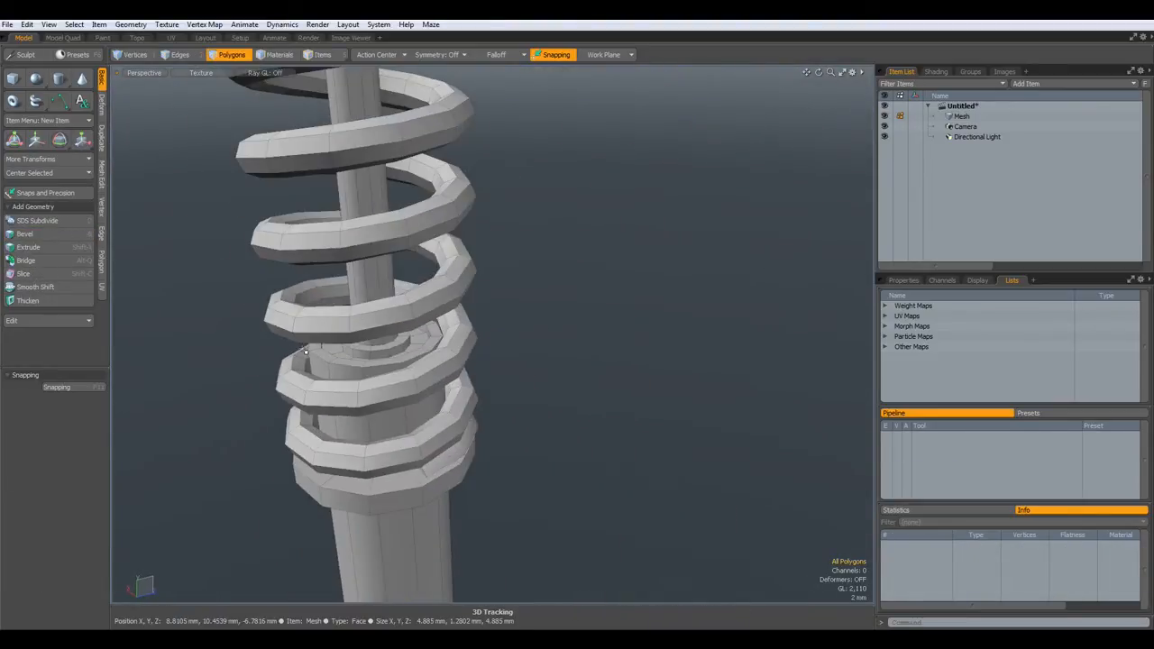
{"action": "left_click_drag", "start_coordinate": [563, 350], "coordinate": [669, 482], "text": "alt+shift"}
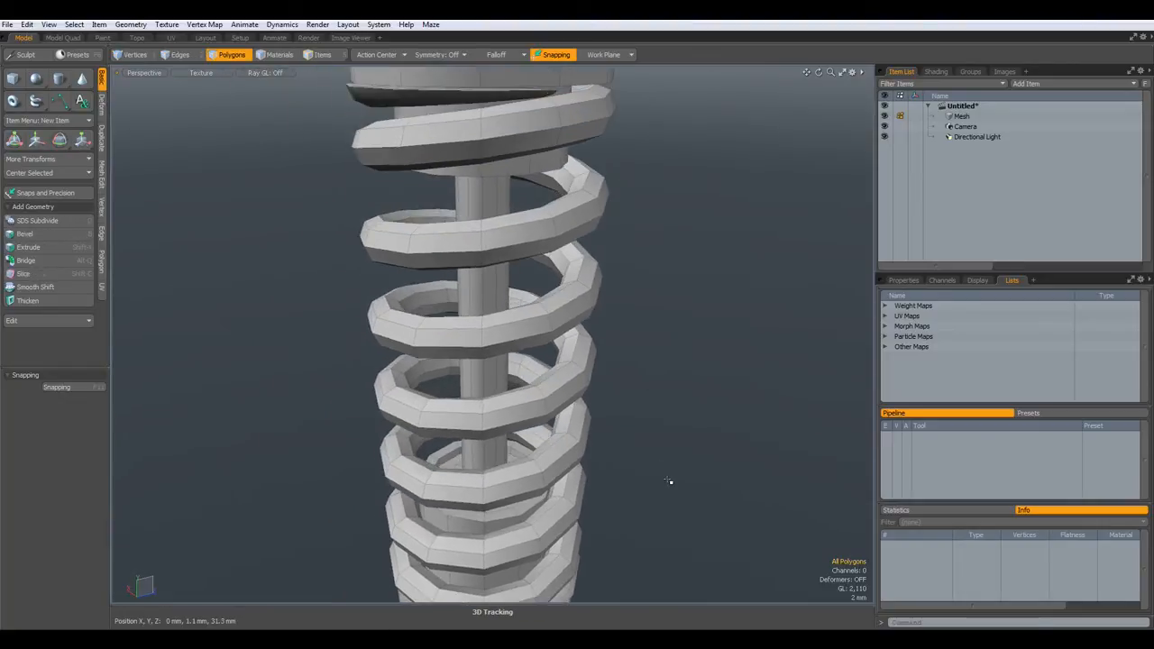
{"action": "mouse_move", "coordinate": [654, 441]}
{"action": "left_mouse_down", "text": "alt"}
{"action": "mouse_move", "coordinate": [625, 265]}
{"action": "mouse_move", "coordinate": [639, 430]}
{"action": "left_mouse_up", "text": "alt"}
{"action": "scroll", "coordinate": [638, 430], "scroll_direction": "down", "scroll_amount": 2}
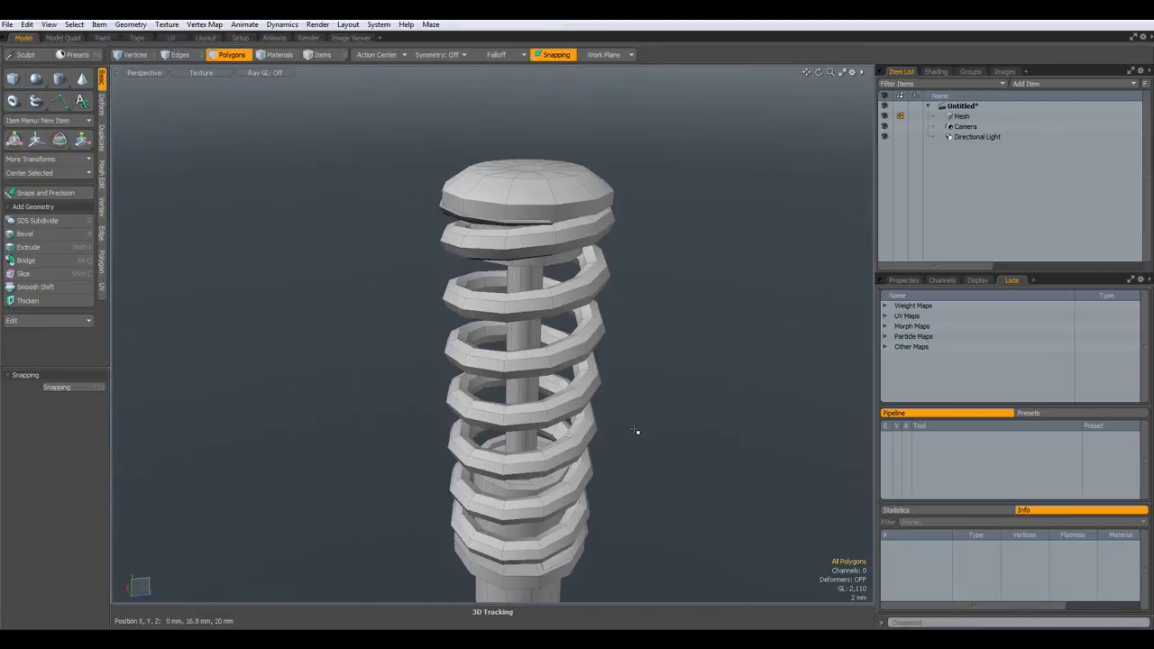
{"action": "left_click_drag", "start_coordinate": [648, 338], "coordinate": [633, 430], "text": "alt"}
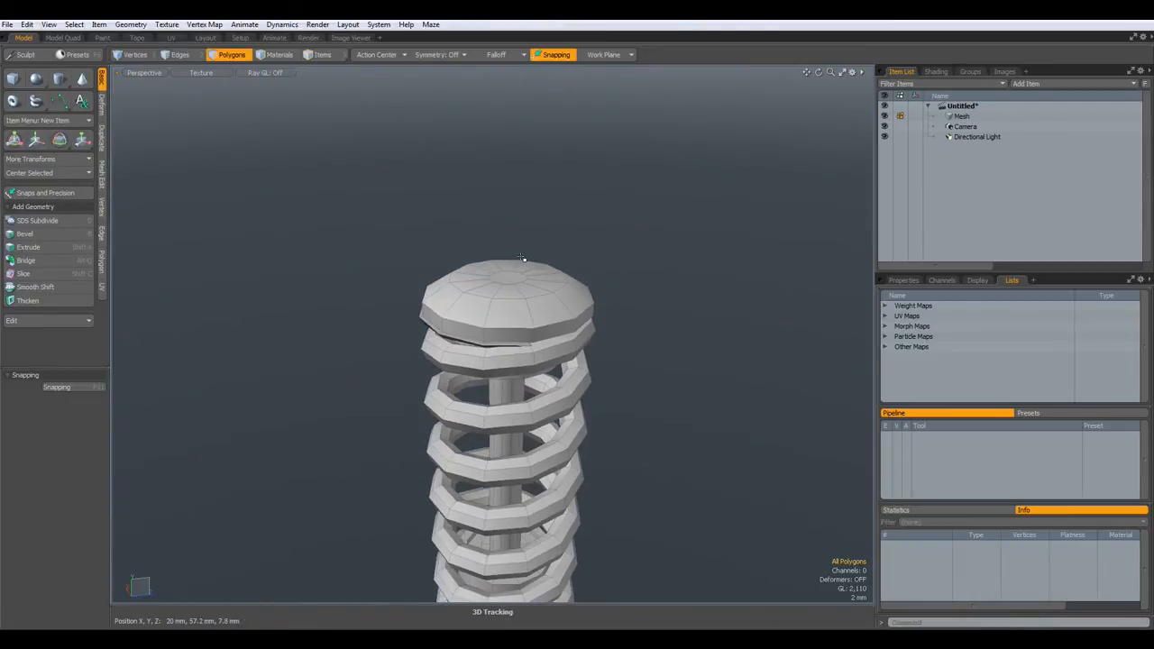
{"action": "scroll", "coordinate": [505, 291], "scroll_direction": "down", "scroll_amount": 4}
{"action": "scroll", "coordinate": [506, 291], "scroll_direction": "up", "scroll_amount": 2}
{"action": "left_click_drag", "start_coordinate": [507, 292], "coordinate": [490, 197], "text": "alt"}
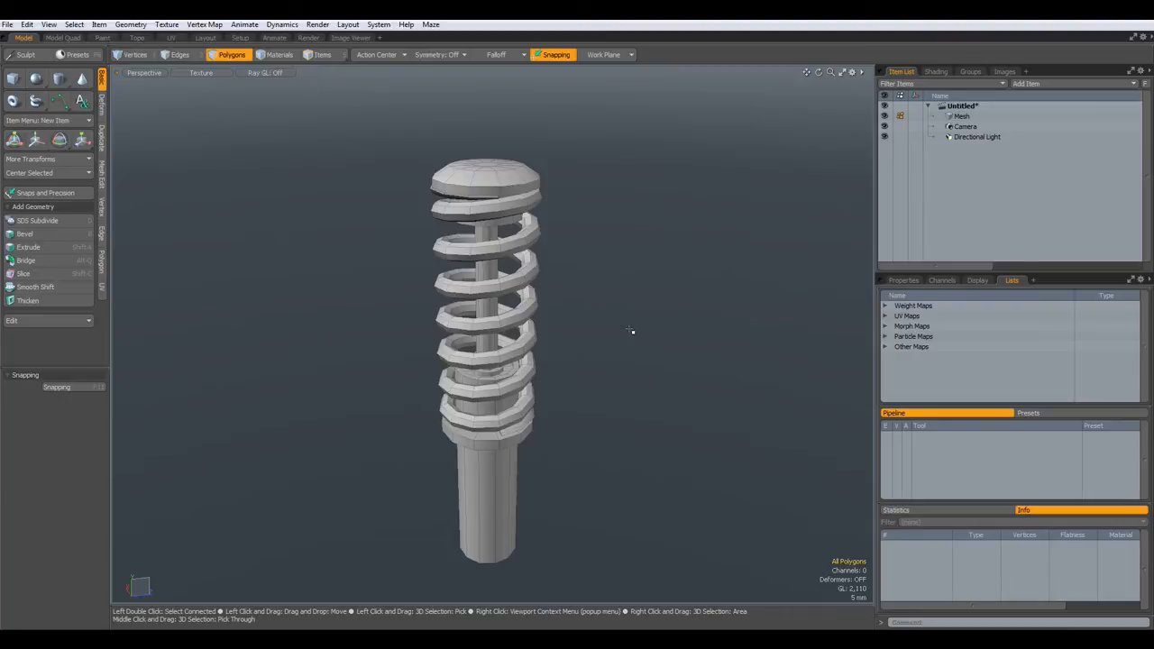
{"action": "left_click_drag", "start_coordinate": [631, 331], "coordinate": [536, 390], "text": "alt"}
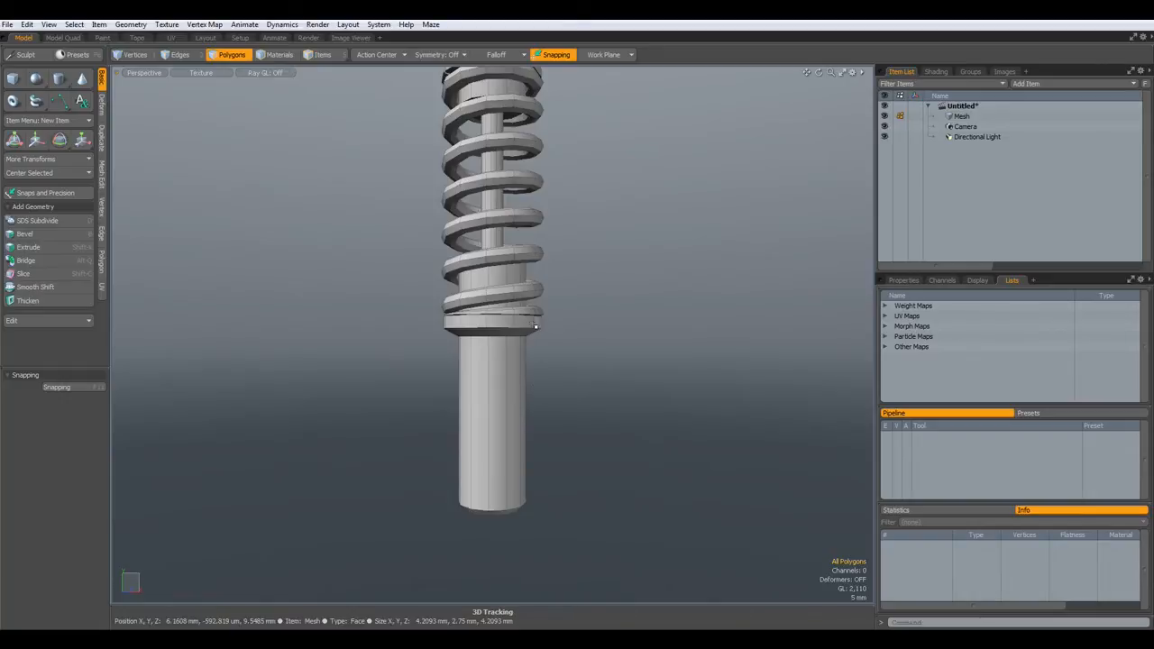
{"action": "left_click_drag", "start_coordinate": [486, 216], "coordinate": [520, 388], "text": "alt+shift"}
{"action": "left_click_drag", "start_coordinate": [520, 388], "coordinate": [529, 233], "text": "alt"}
{"action": "scroll", "coordinate": [529, 232], "scroll_direction": "up", "scroll_amount": 5}
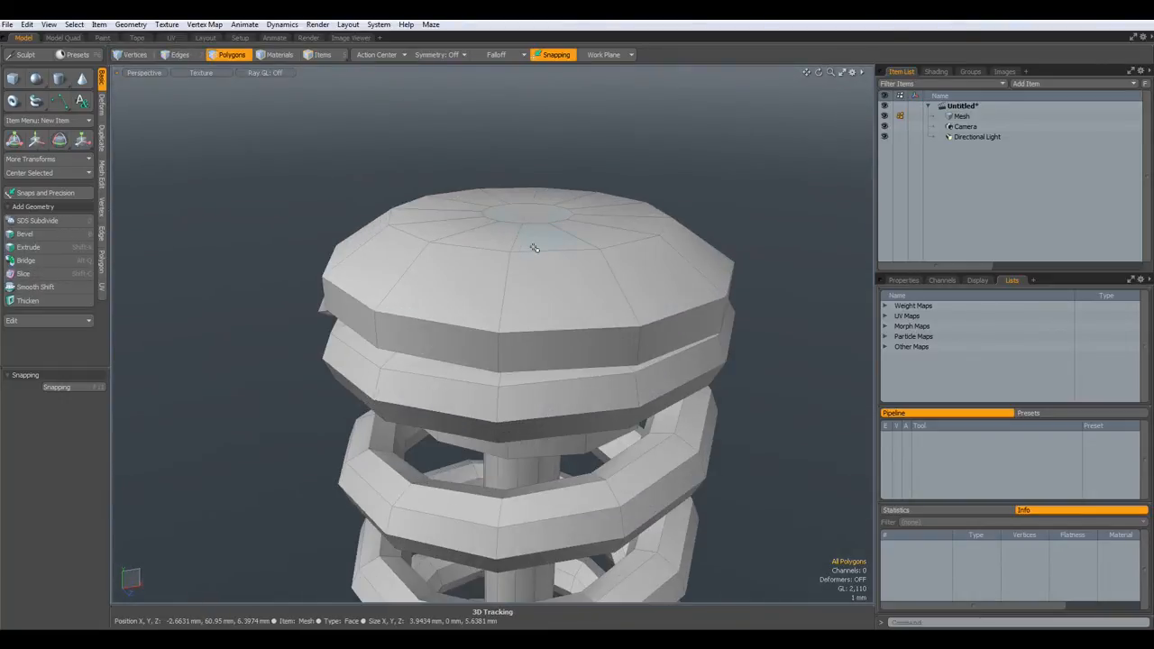
{"action": "key", "text": "KP_2"}
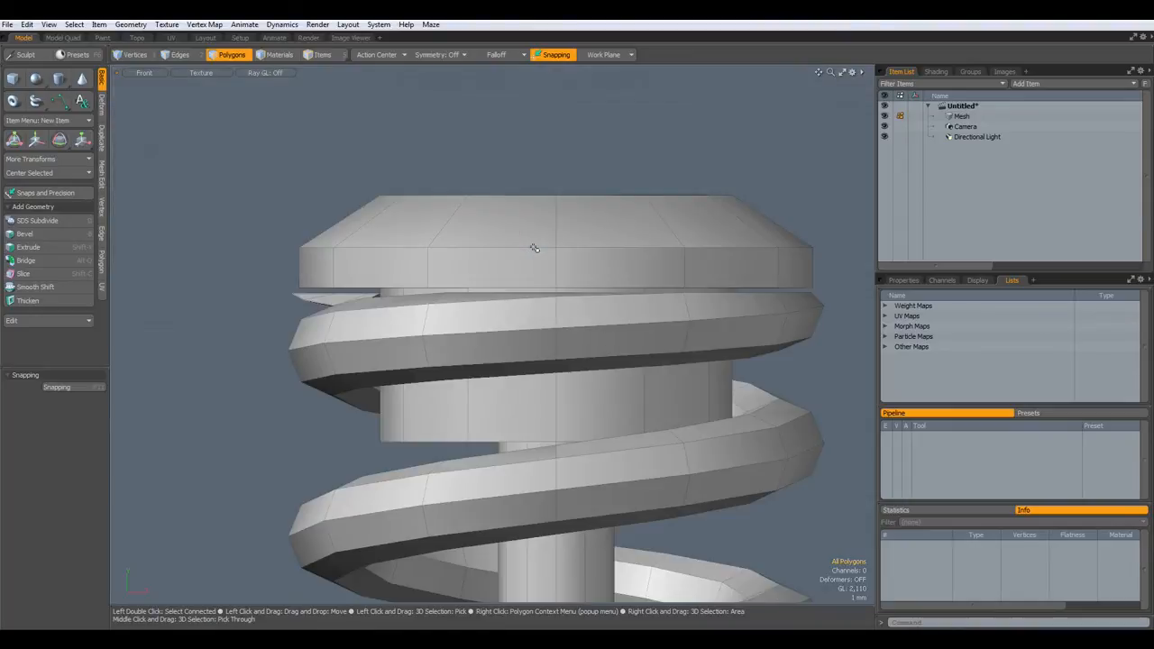
- In side view, draw a small 12-sided cylinder lying sideways above the top cap
{"action": "key", "text": "KP_3"}
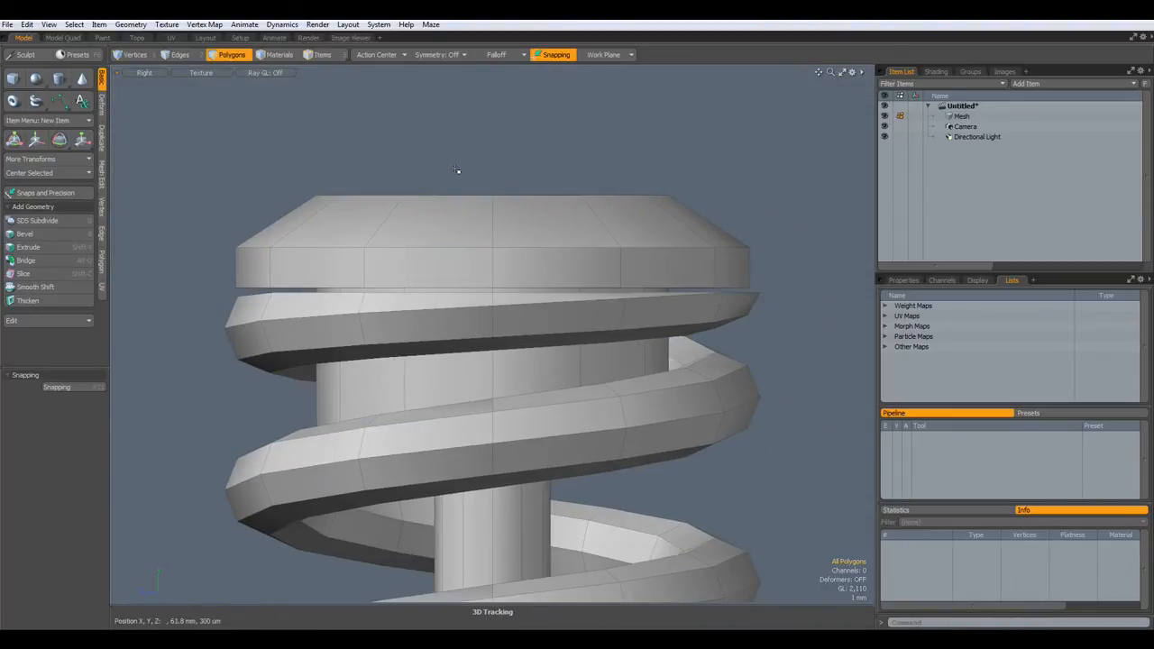
{"action": "left_click", "coordinate": [59, 79]}
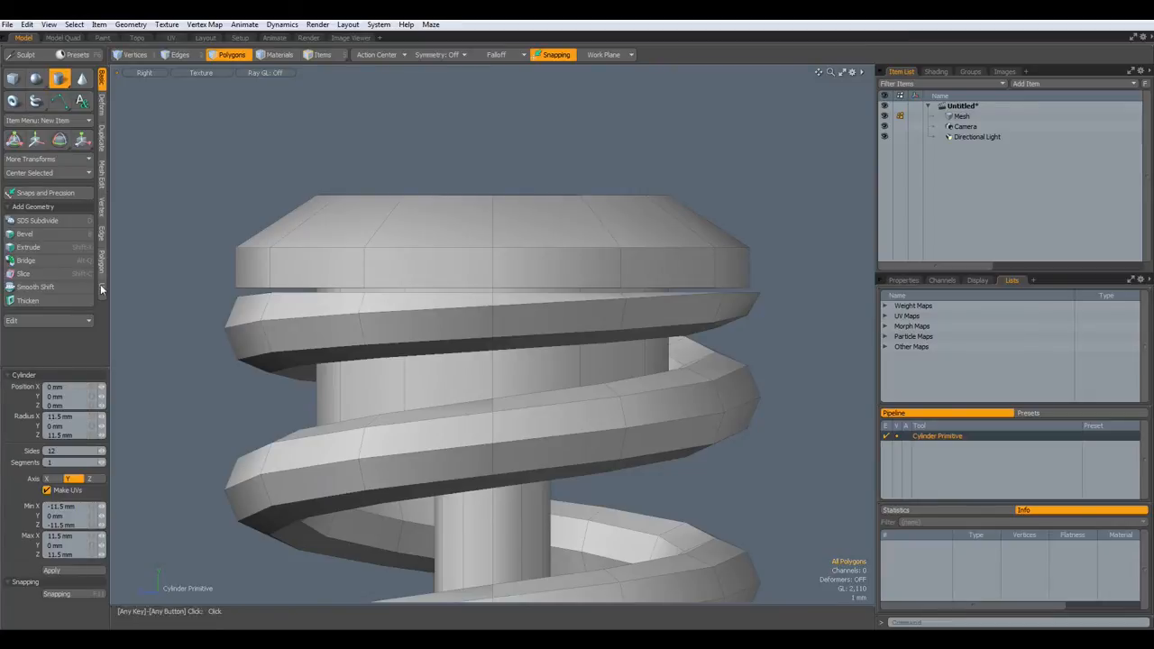
{"action": "left_click_drag", "start_coordinate": [443, 221], "coordinate": [459, 355], "text": "alt+shift"}
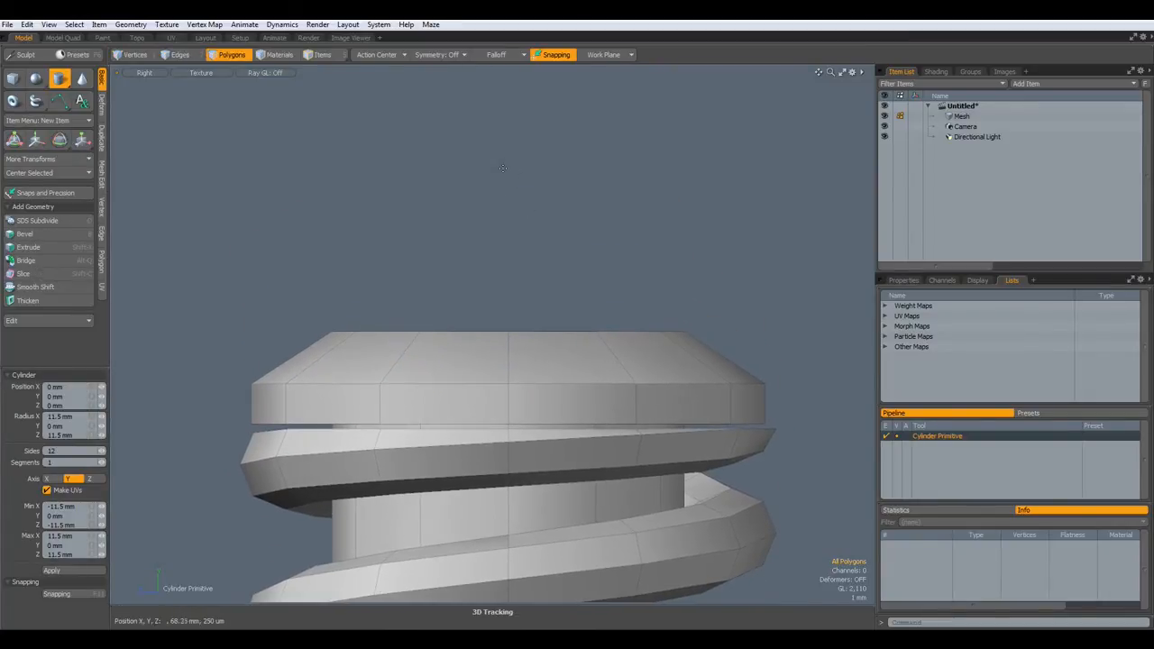
{"action": "left_click_drag", "start_coordinate": [505, 166], "coordinate": [394, 256], "text": "ctrl"}
{"action": "scroll", "coordinate": [504, 167], "scroll_direction": "down", "scroll_amount": 2}
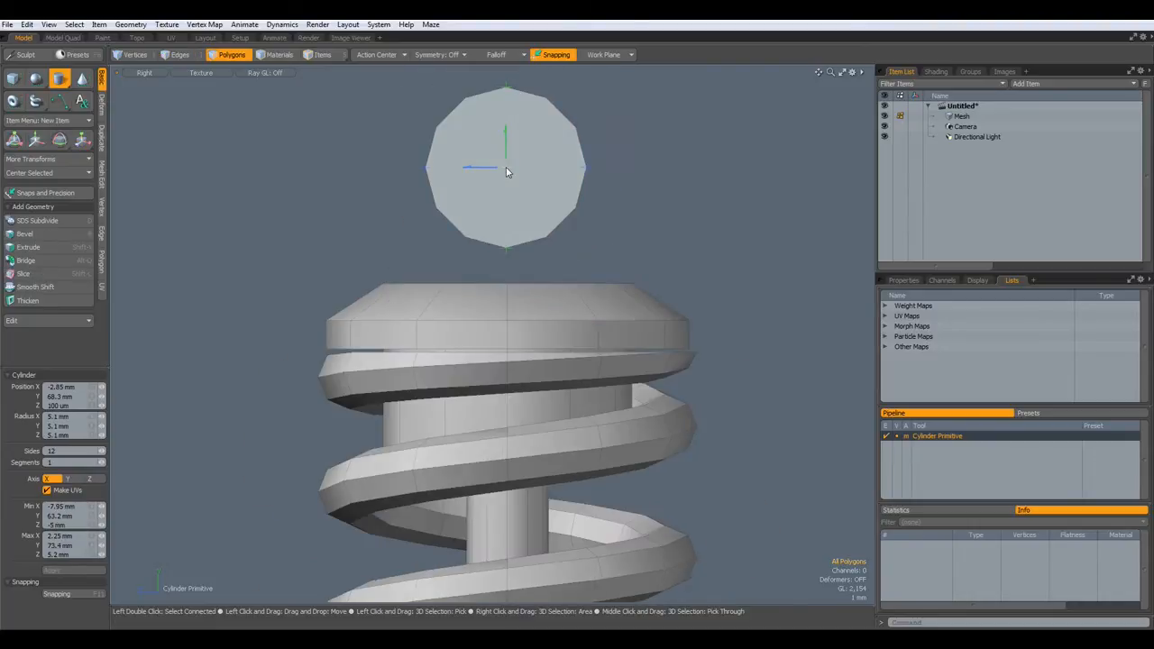
{"action": "scroll", "coordinate": [504, 167], "scroll_direction": "up", "scroll_amount": 1}
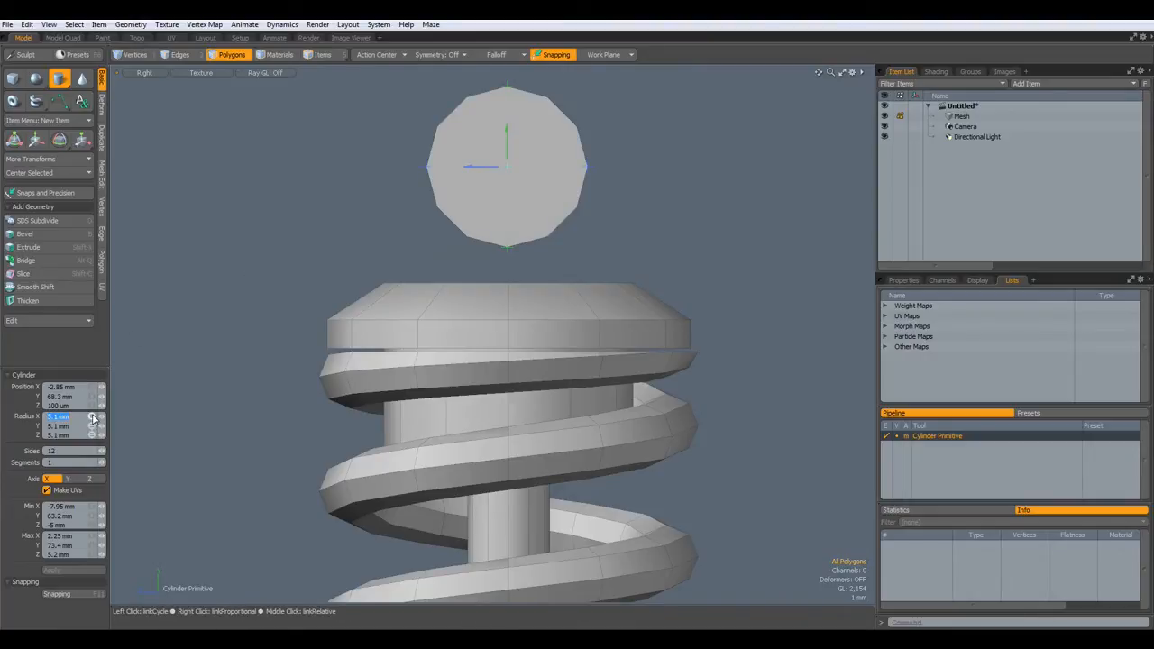
{"action": "key", "text": "q"}
- Centre the 12-sided disc on the ZX axes with Center Selected, then deselect
{"action": "left_click", "coordinate": [511, 177]}
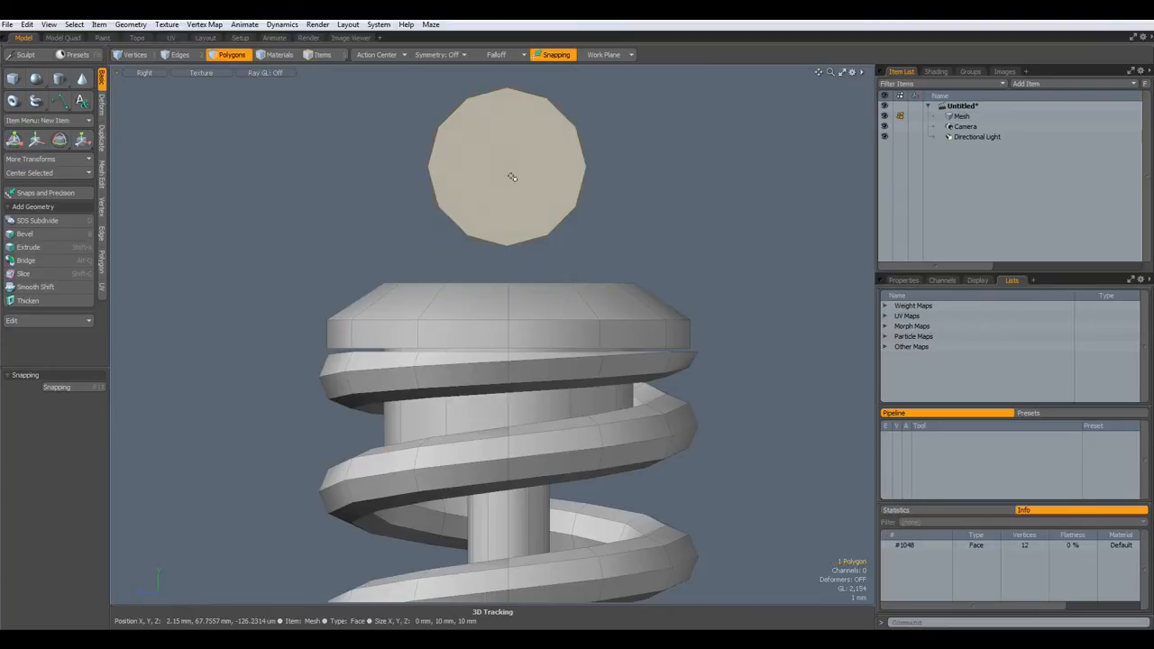
{"action": "left_click", "coordinate": [45, 173]}
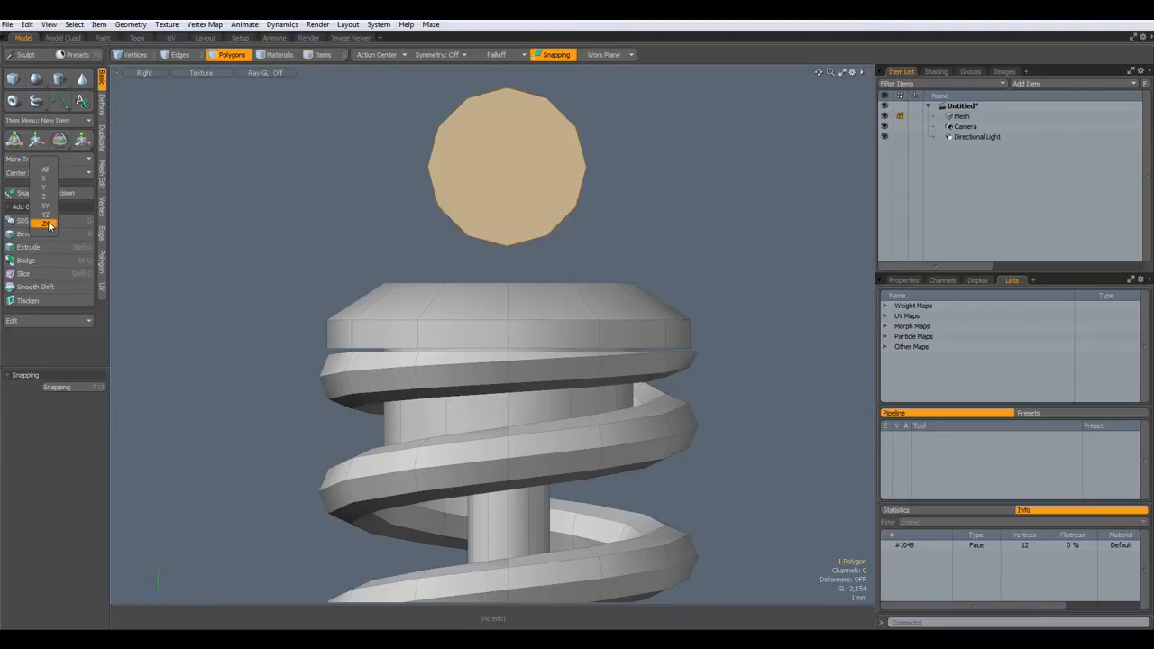
{"action": "double_click", "coordinate": [535, 172]}
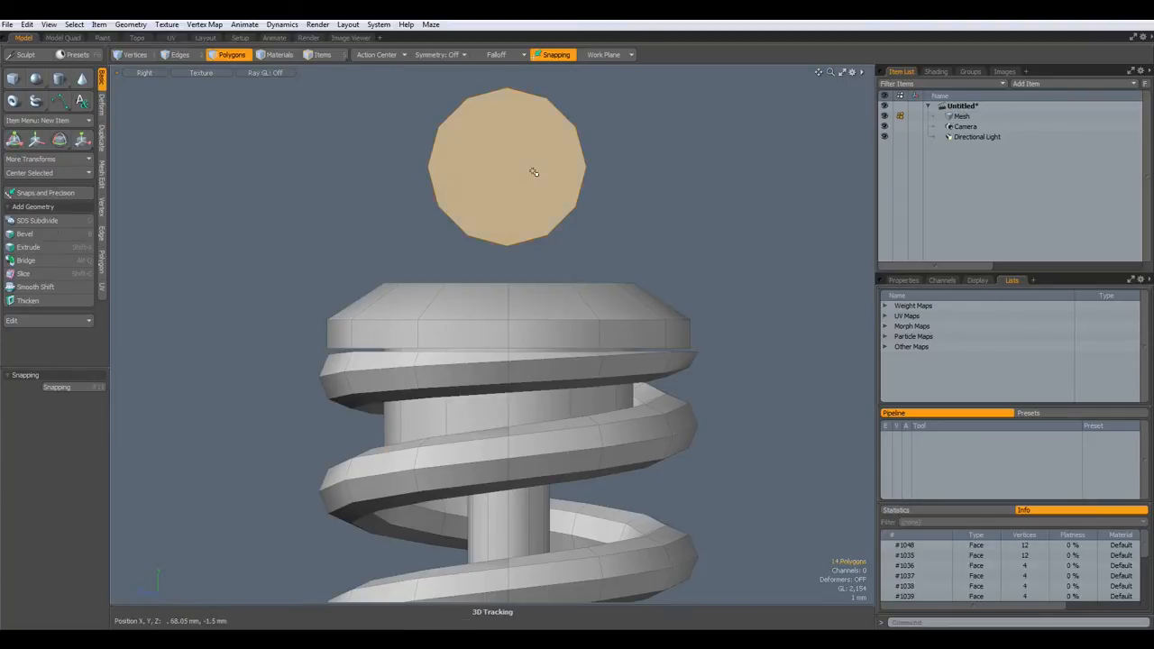
{"action": "left_click", "coordinate": [41, 173]}
{"action": "left_click", "coordinate": [37, 229]}
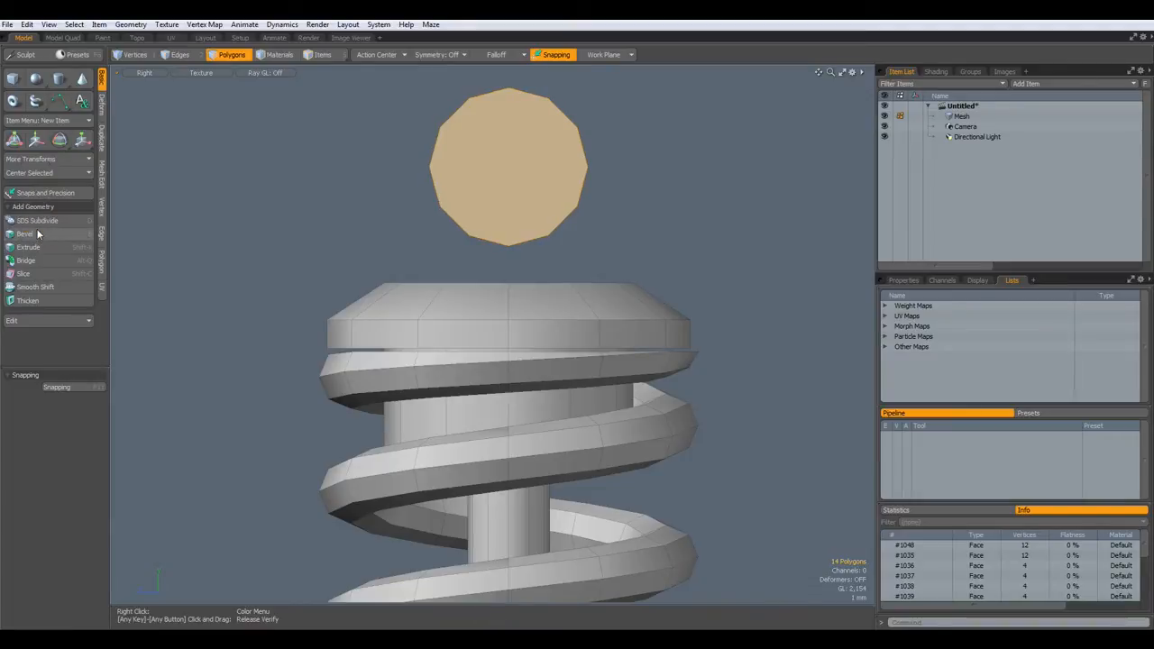
{"action": "left_click", "coordinate": [293, 213]}
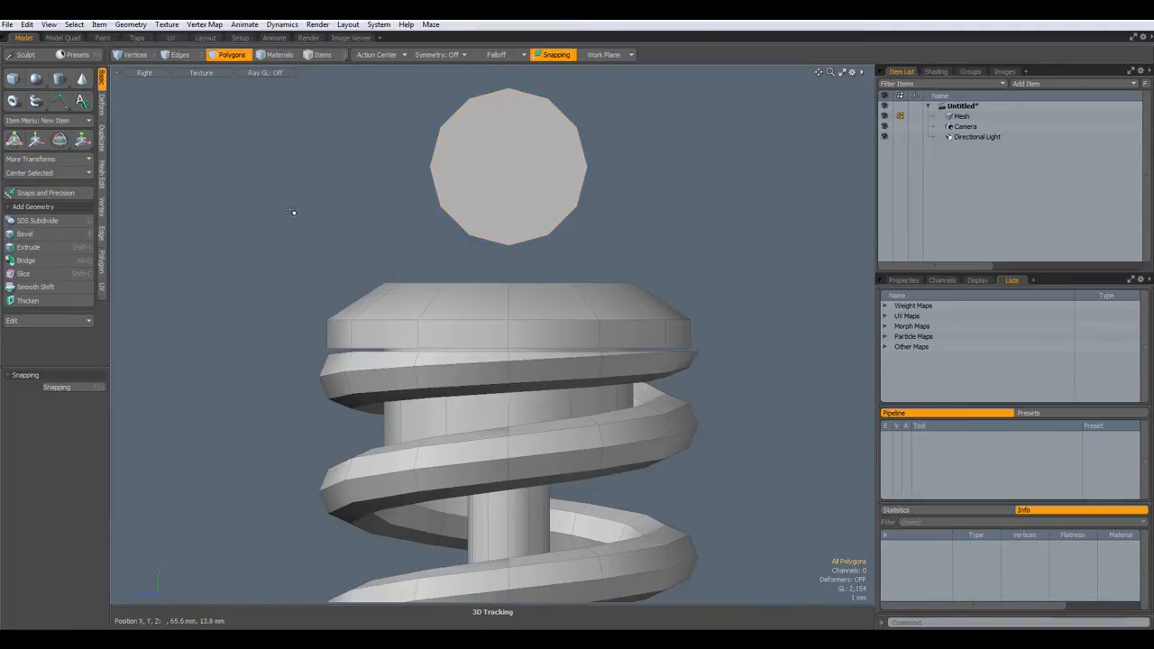
- Switch the viewport to Perspective and orbit around the stacked model
{"action": "key", "text": "ctrl+space"}
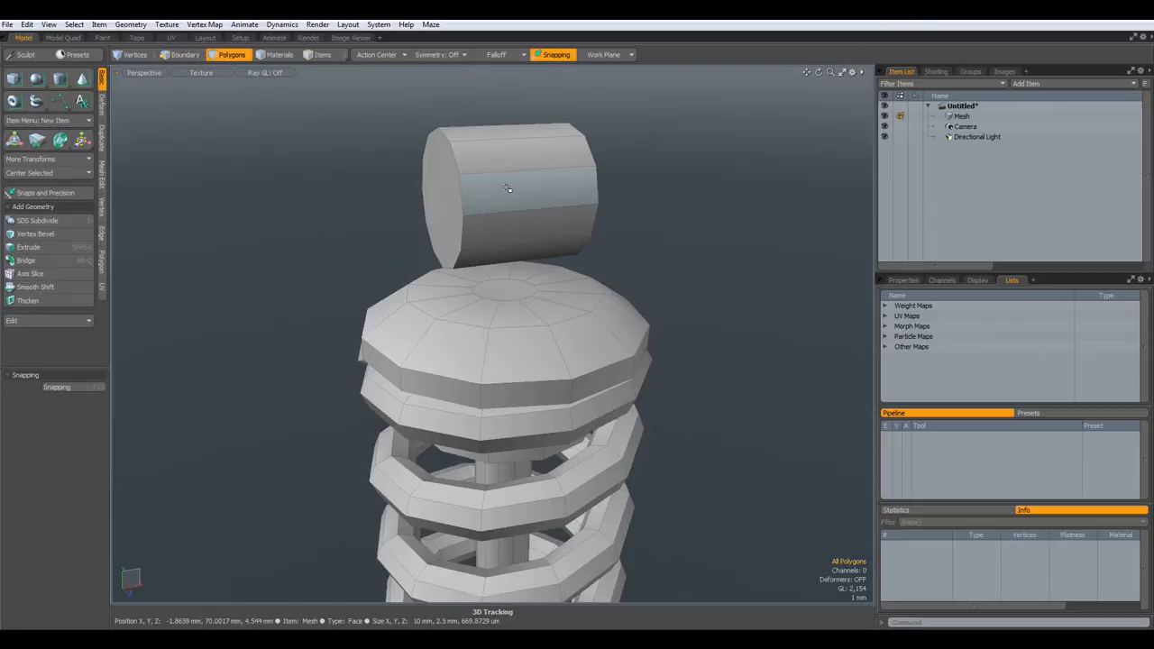
{"action": "left_click", "coordinate": [509, 188]}
{"action": "left_click_drag", "start_coordinate": [458, 310], "coordinate": [370, 311], "text": "alt"}
- Scale up the centre face of the spring's top cap
{"action": "key", "text": "3"}
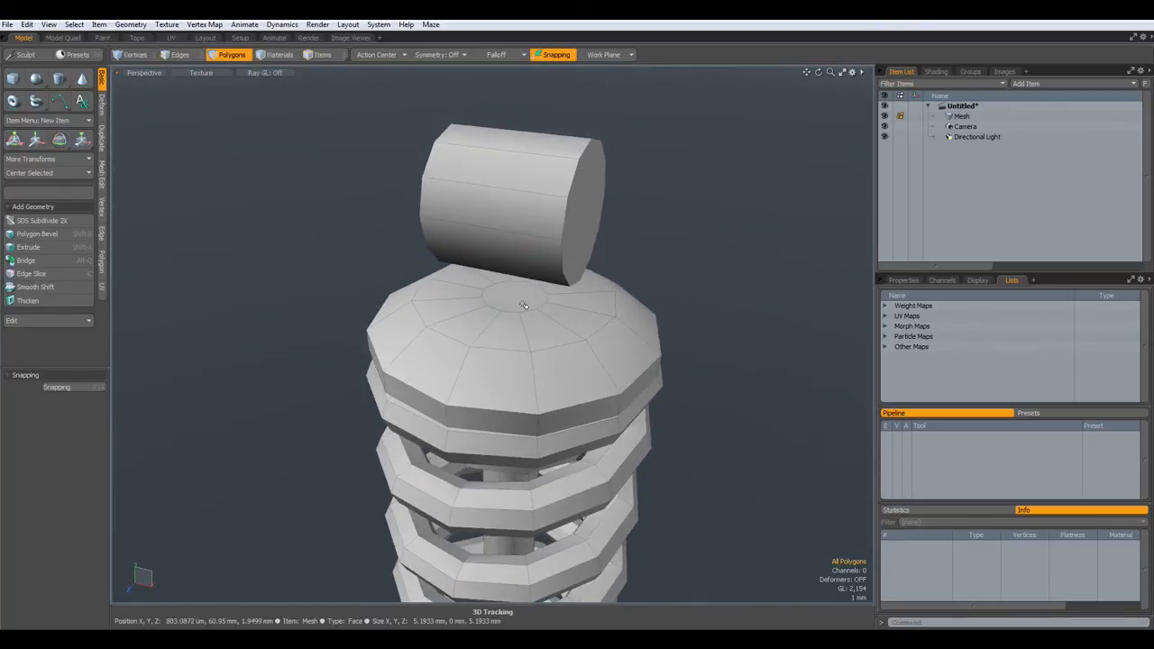
{"action": "left_click", "coordinate": [514, 300]}
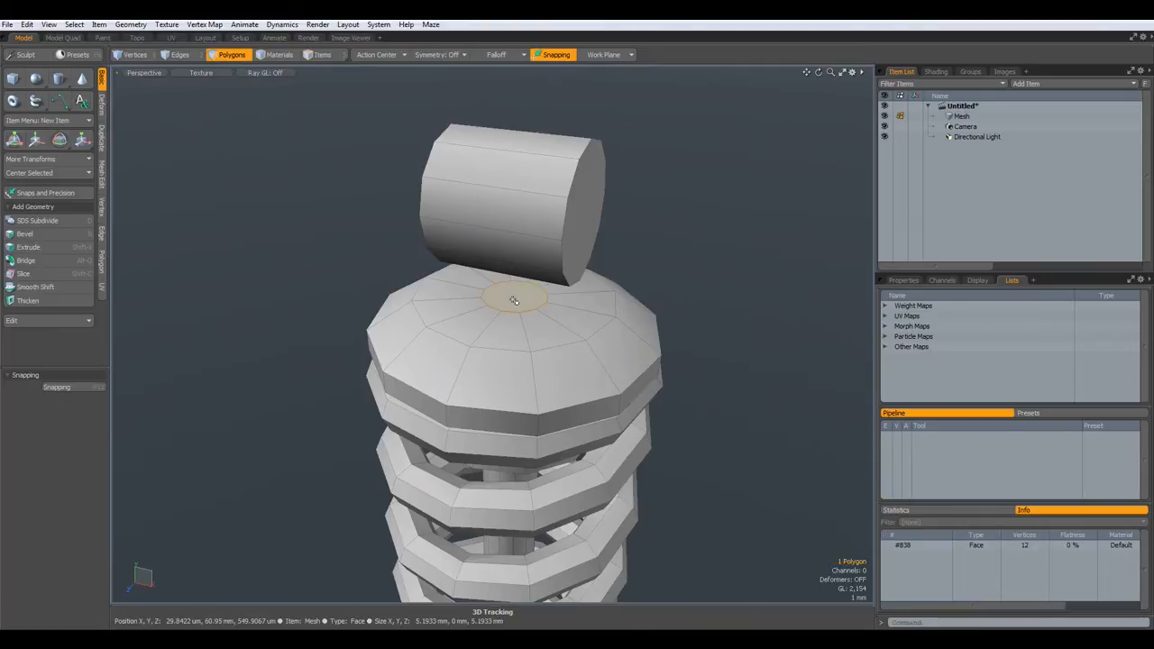
{"action": "key", "text": "r"}
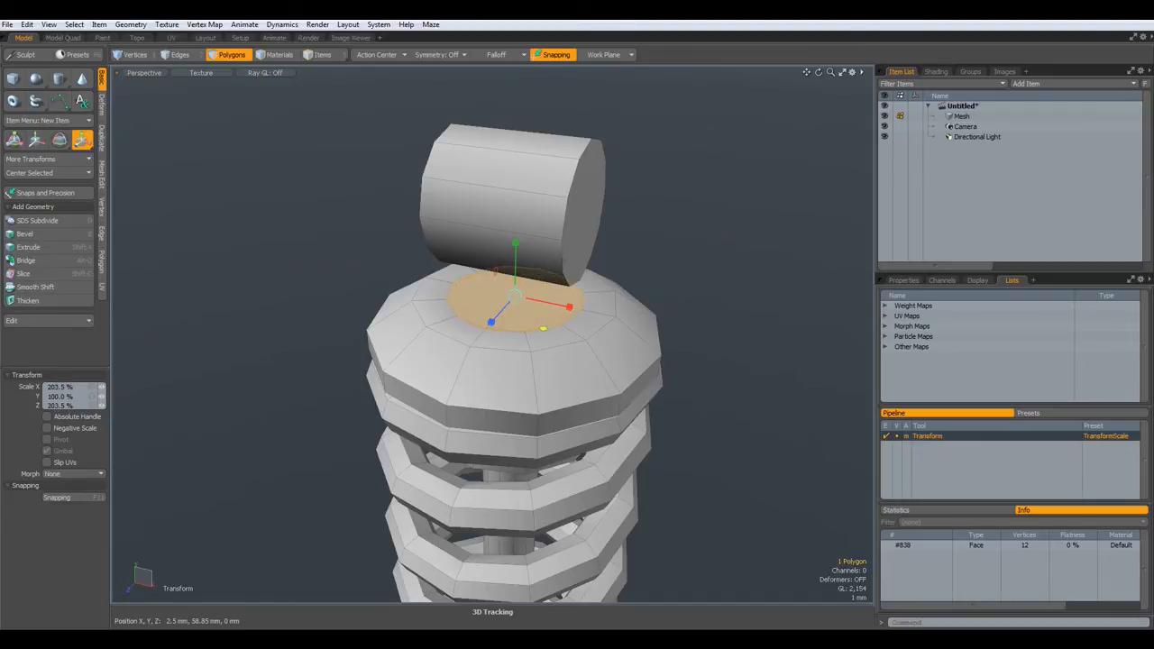
{"action": "key", "text": "space"}
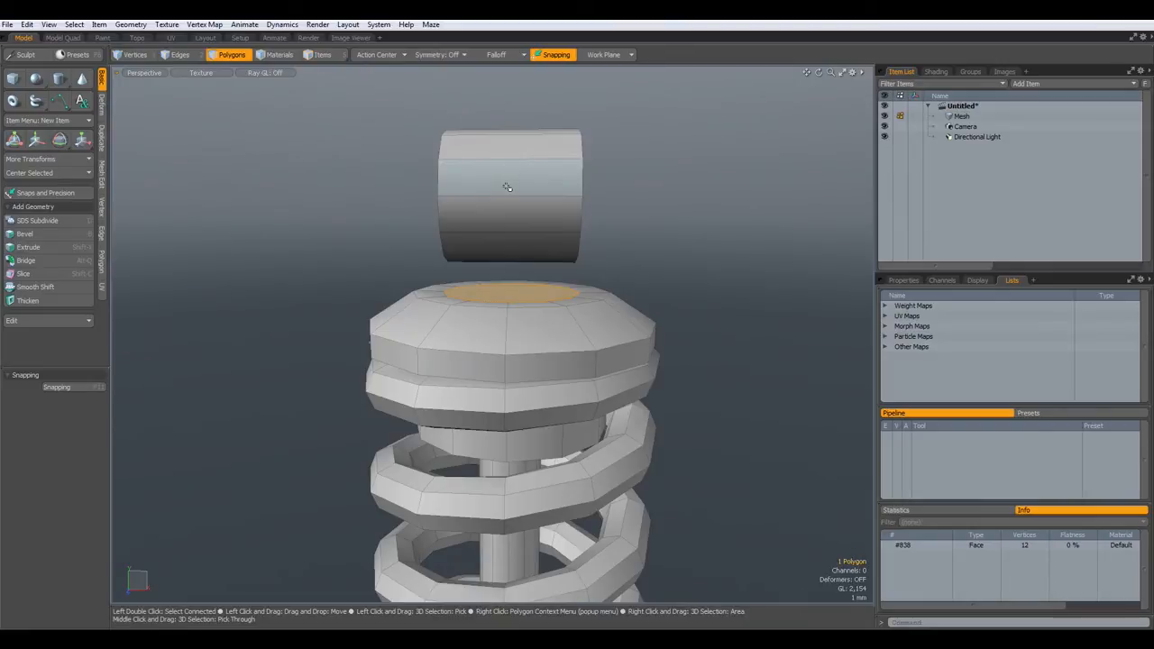
- Loop Slice two new edge loops pushed toward the mounting cylinder's ends
{"action": "key", "text": "2"}
{"action": "key", "text": "Escape"}
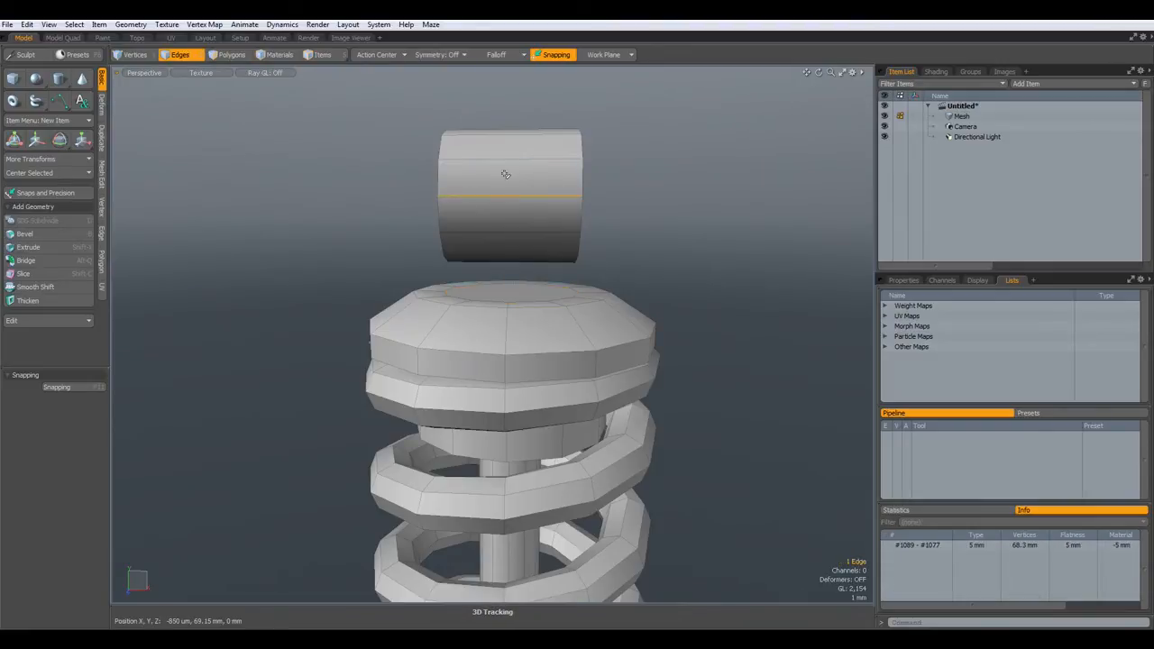
{"action": "key", "text": "alt+c"}
{"action": "left_click_drag", "start_coordinate": [477, 227], "coordinate": [439, 227]}
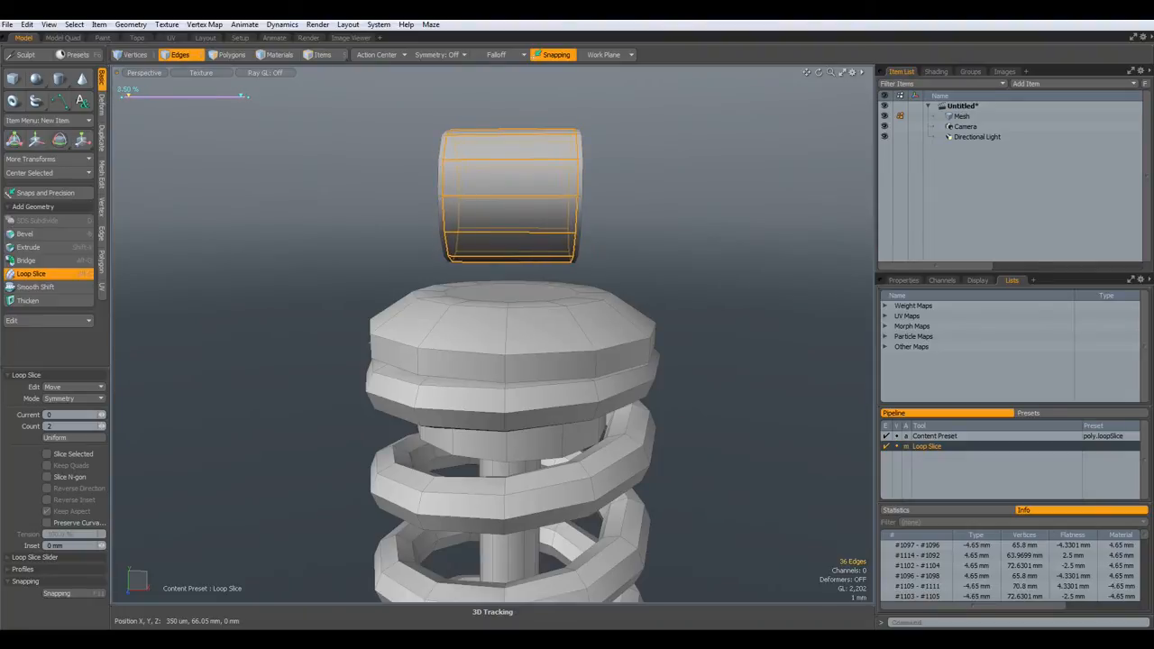
{"action": "key", "text": "space"}
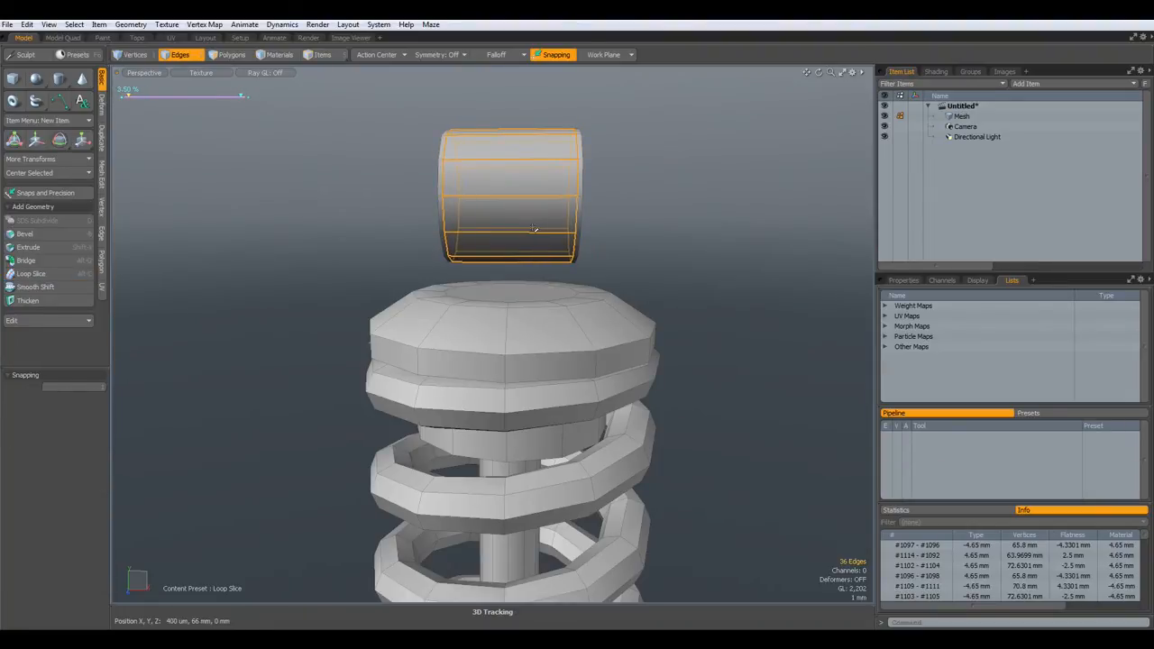
{"action": "left_click", "coordinate": [704, 243]}
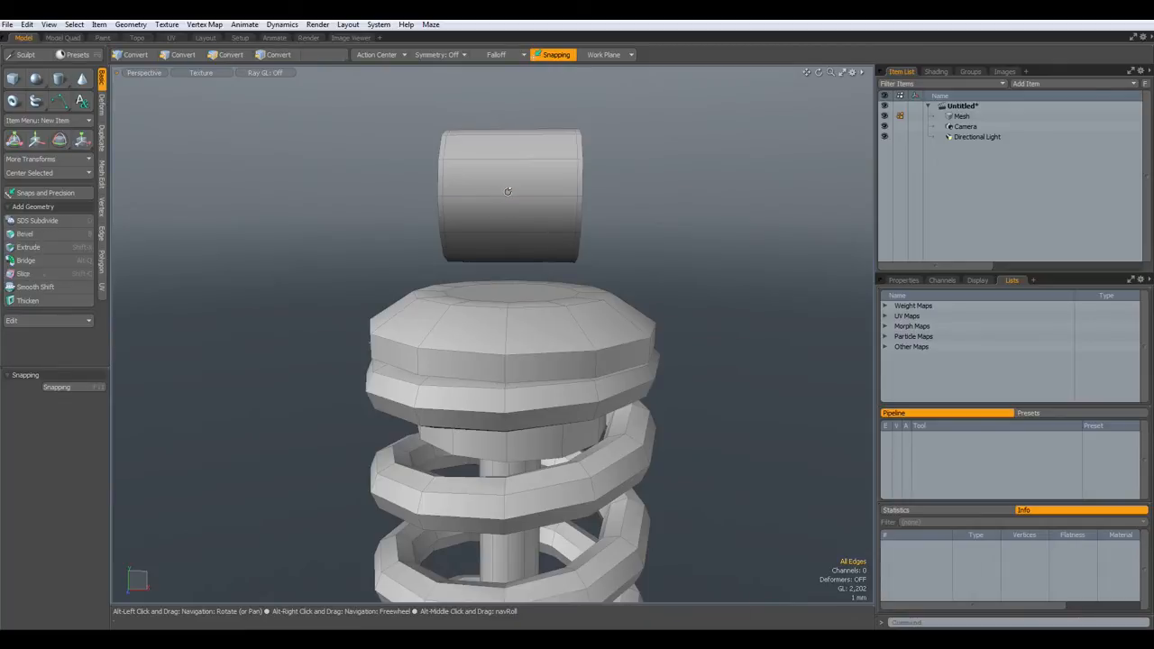
- Slice two more symmetric loops on the top cylinder, then delete the unwanted loops
{"action": "key", "text": "alt+c"}
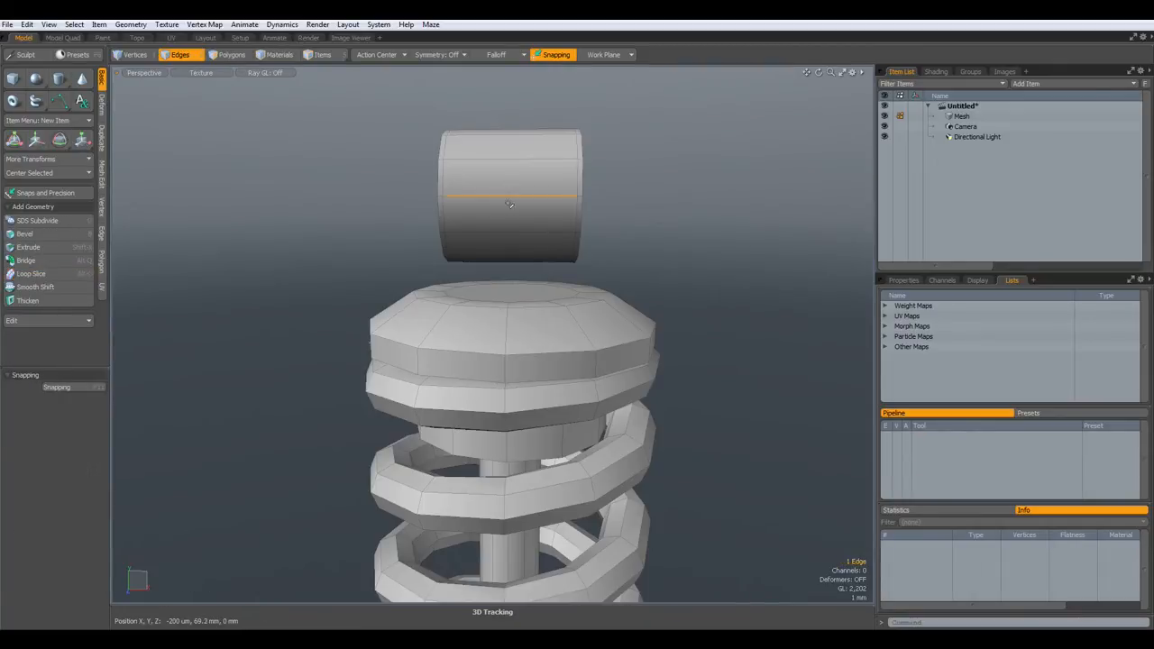
{"action": "left_click", "coordinate": [511, 221]}
{"action": "left_click_drag", "start_coordinate": [512, 221], "coordinate": [539, 221]}
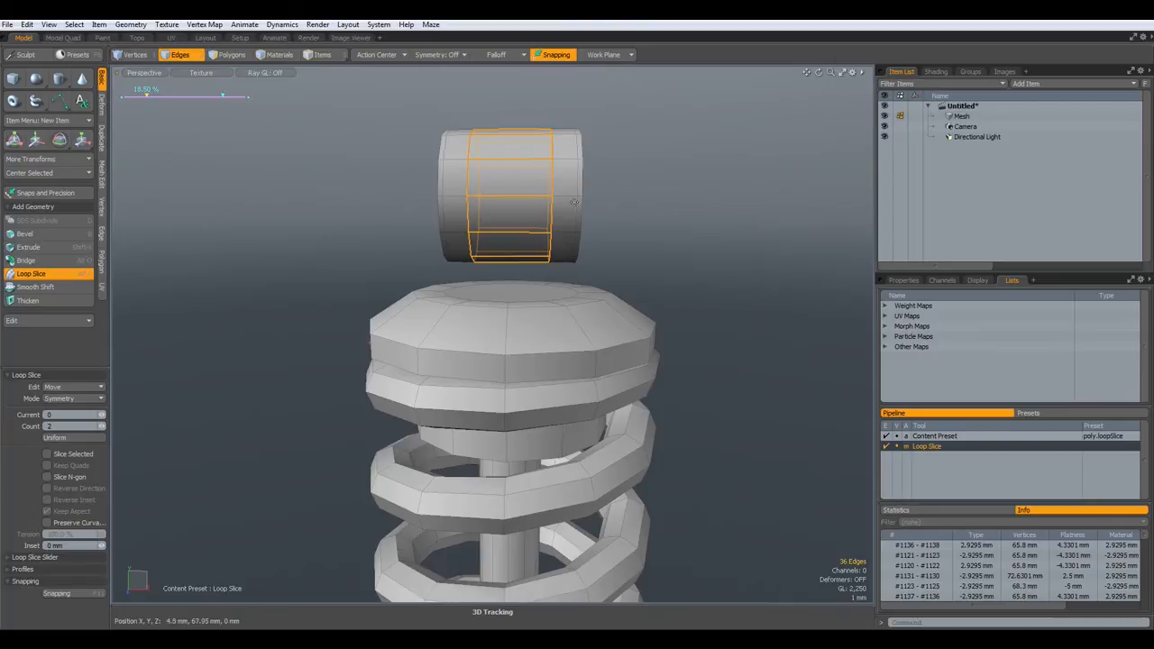
{"action": "key", "text": "space"}
{"action": "double_click", "coordinate": [577, 210]}
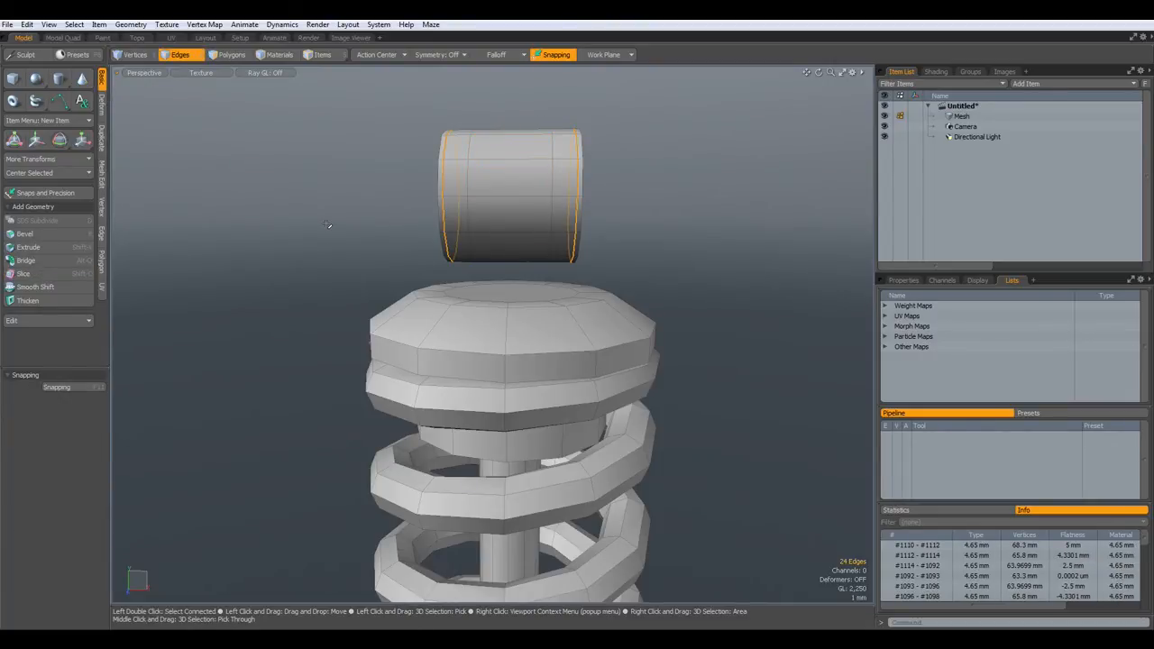
{"action": "key", "text": "BackSpace"}
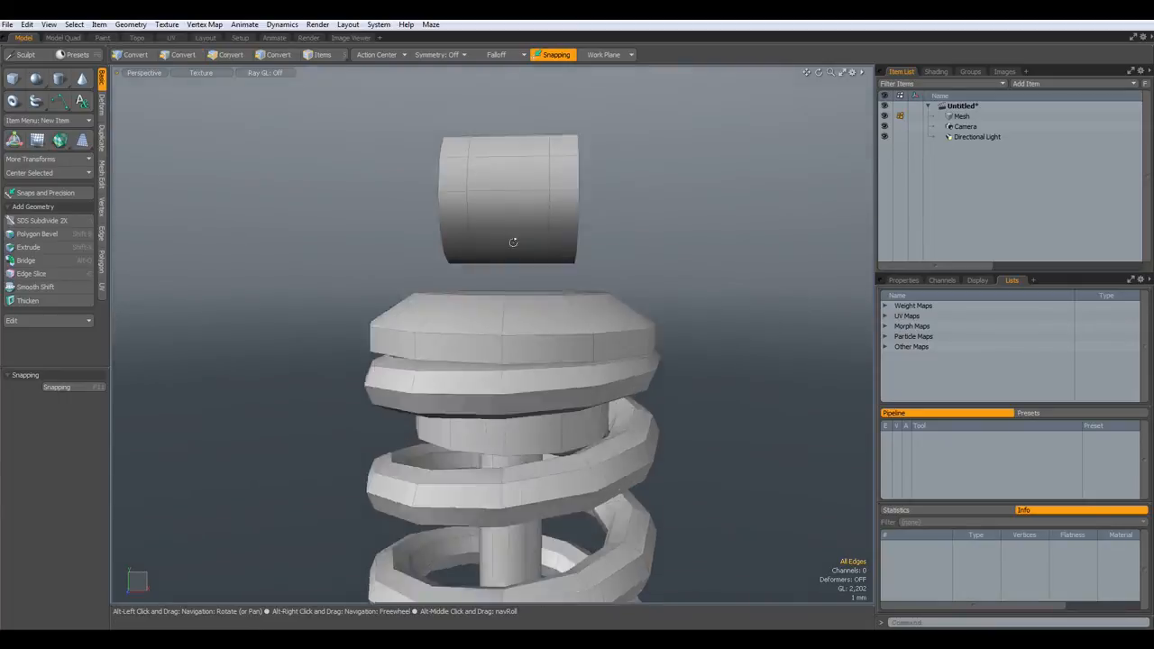
{"action": "left_click_drag", "start_coordinate": [515, 243], "coordinate": [488, 293], "text": "alt"}
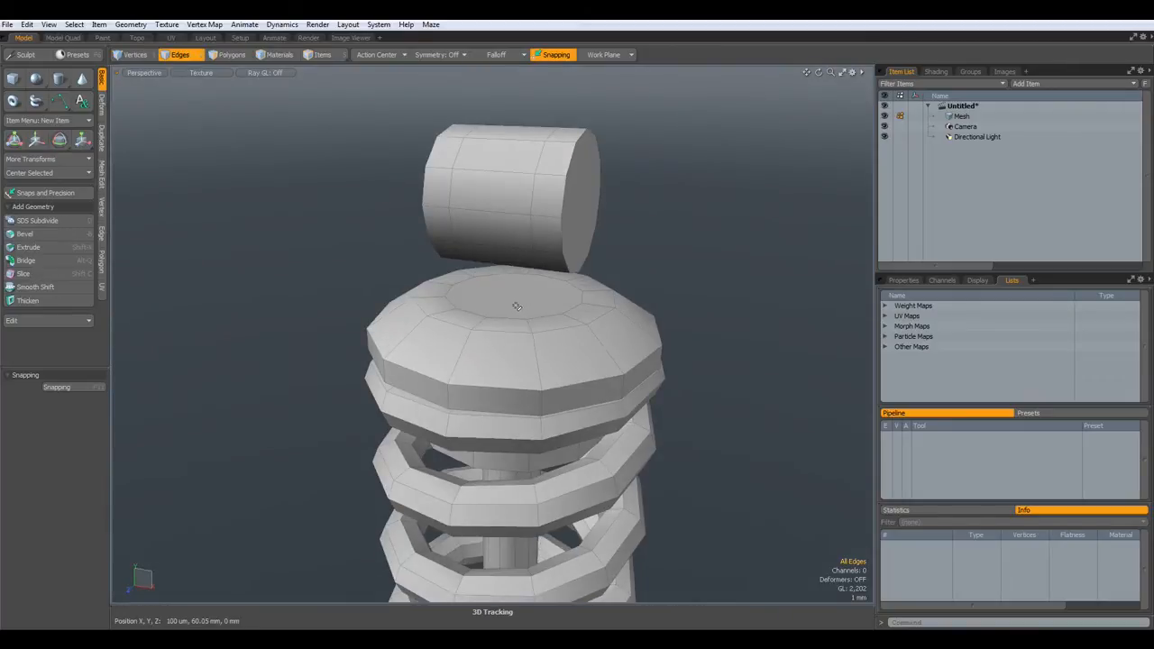
- Delete the top cap's centre face to open a hole around the rod
{"action": "key", "text": "3"}
{"action": "left_click", "coordinate": [521, 300]}
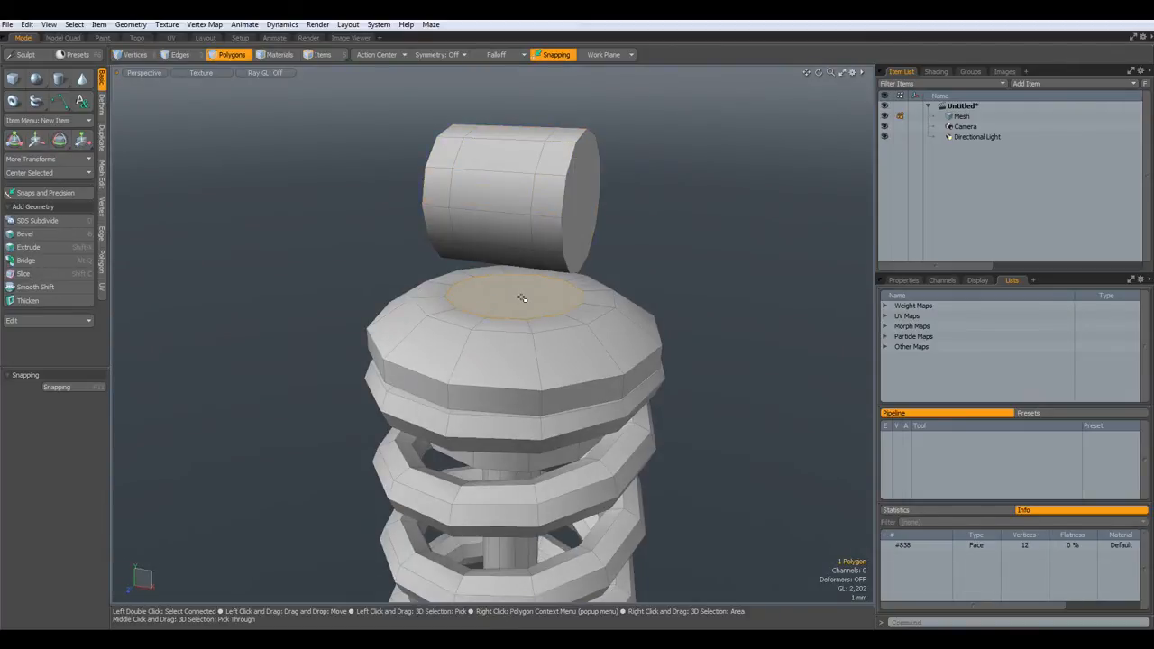
{"action": "key", "text": "Delete"}
{"action": "left_click_drag", "start_coordinate": [523, 298], "coordinate": [530, 250], "text": "alt"}
{"action": "scroll", "coordinate": [523, 234], "scroll_direction": "up", "scroll_amount": 5}
{"action": "left_click_drag", "start_coordinate": [510, 307], "coordinate": [413, 377], "text": "alt"}
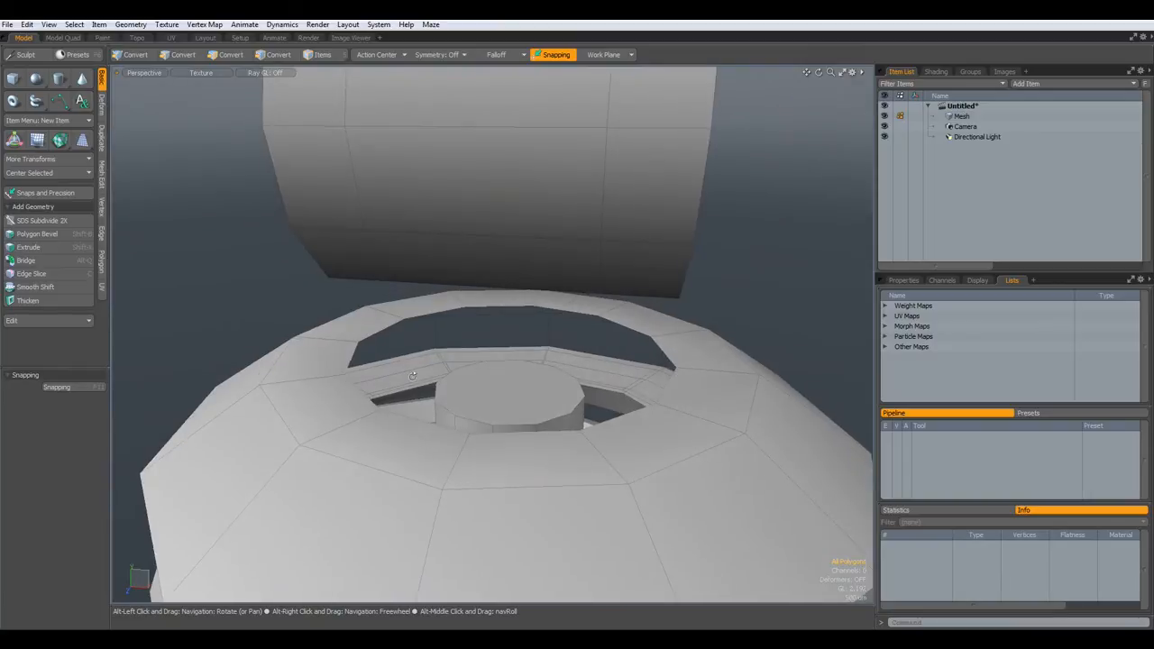
{"action": "left_click_drag", "start_coordinate": [407, 312], "coordinate": [506, 337], "text": "alt"}
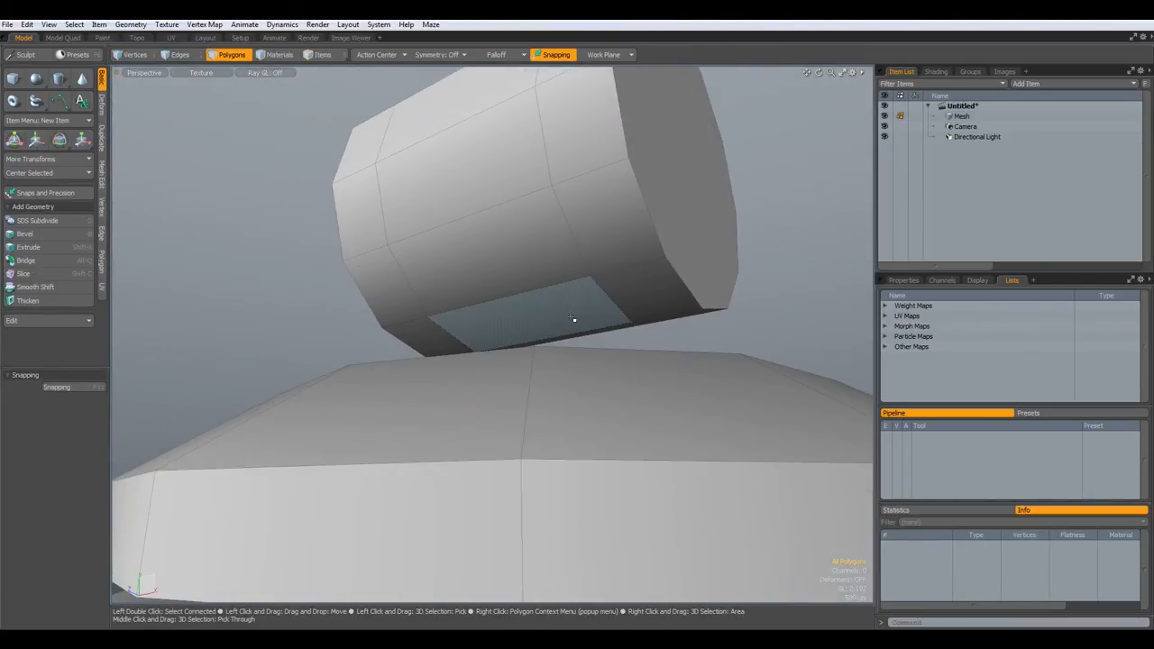
- Inspect the mounting cylinder's underside, briefly selecting two of its faces
{"action": "left_click", "coordinate": [609, 337]}
{"action": "left_click_drag", "start_coordinate": [614, 342], "coordinate": [483, 344], "text": "alt"}
{"action": "left_click", "coordinate": [625, 286], "text": "shift"}
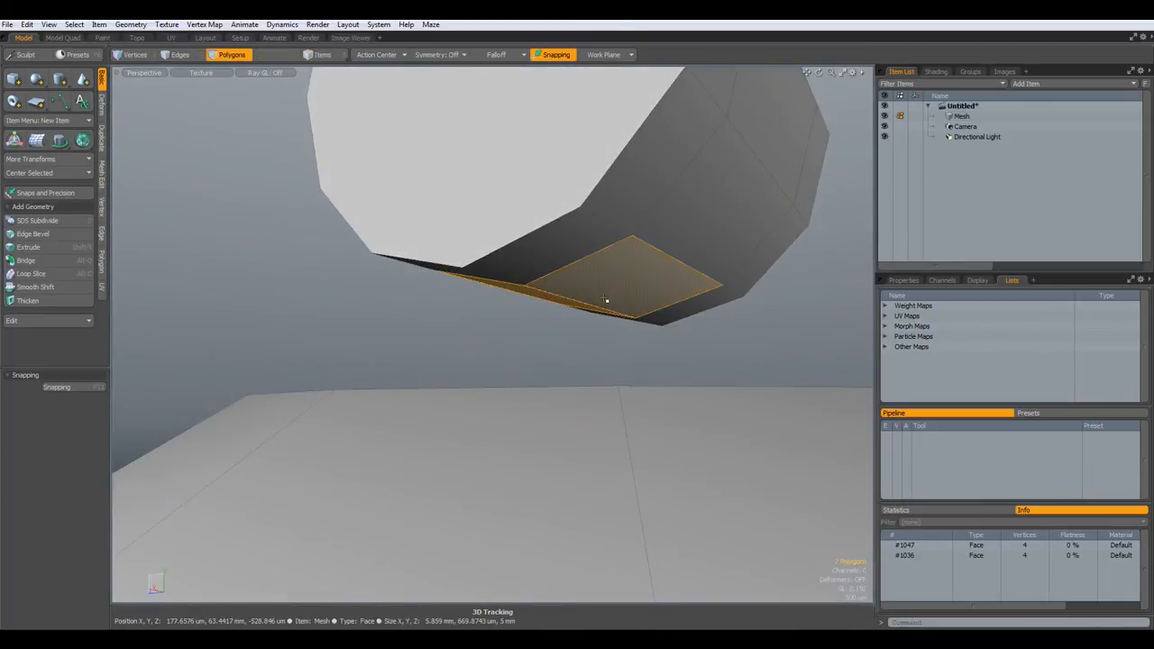
{"action": "left_click", "coordinate": [545, 339]}
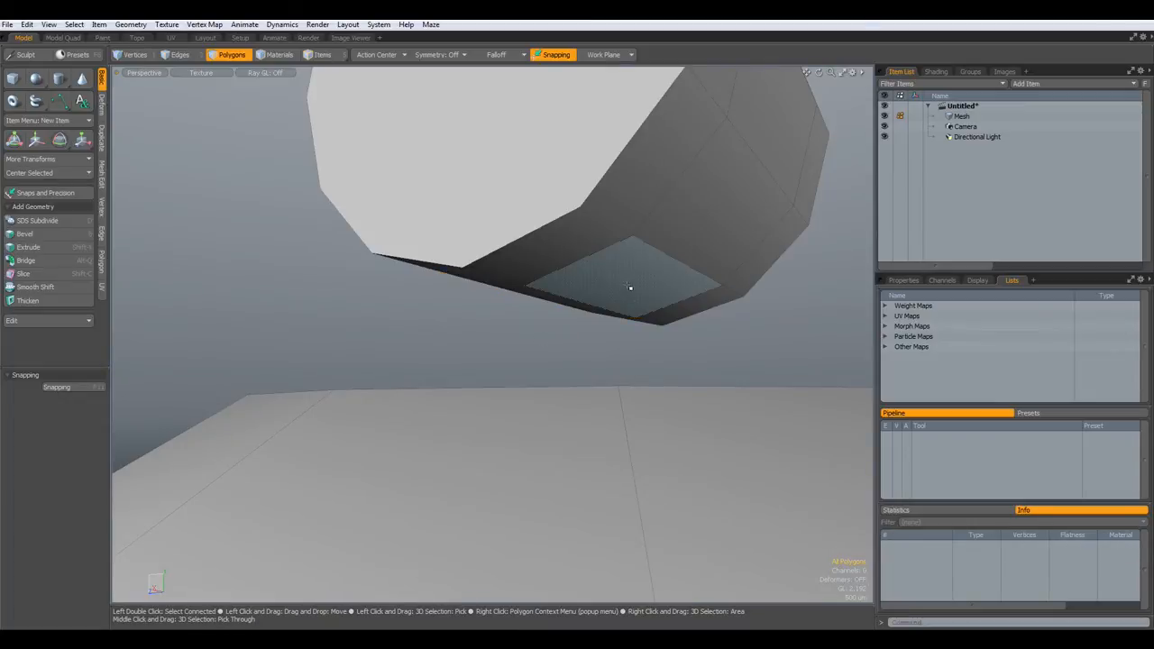
{"action": "left_click_drag", "start_coordinate": [629, 286], "coordinate": [601, 301], "text": "alt"}
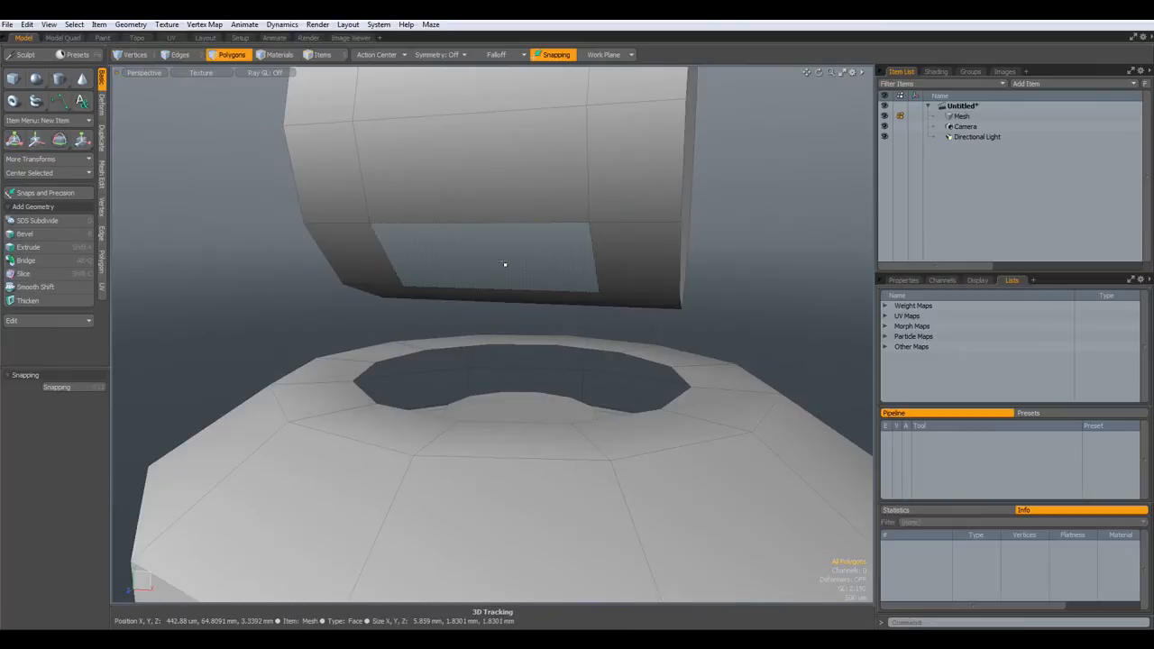
- Loop Slice three edge loops across the cylinder's underside and select the connected cap mesh
{"action": "key", "text": "2"}
{"action": "left_click", "coordinate": [501, 227]}
{"action": "key", "text": "alt+c"}
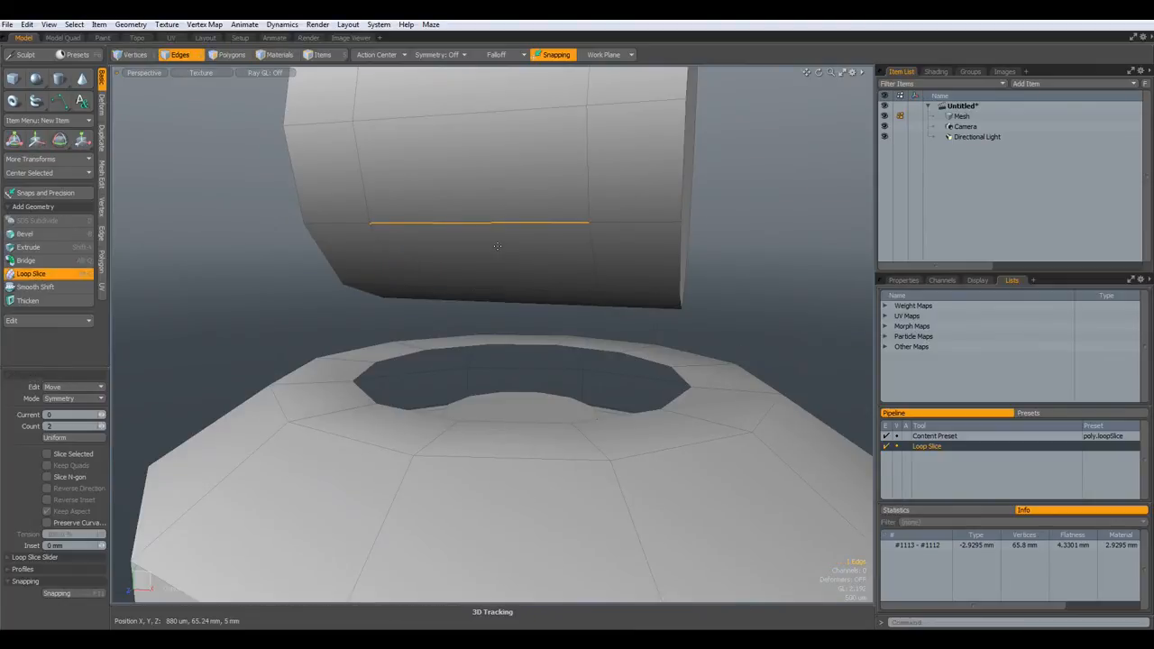
{"action": "left_click", "coordinate": [102, 425]}
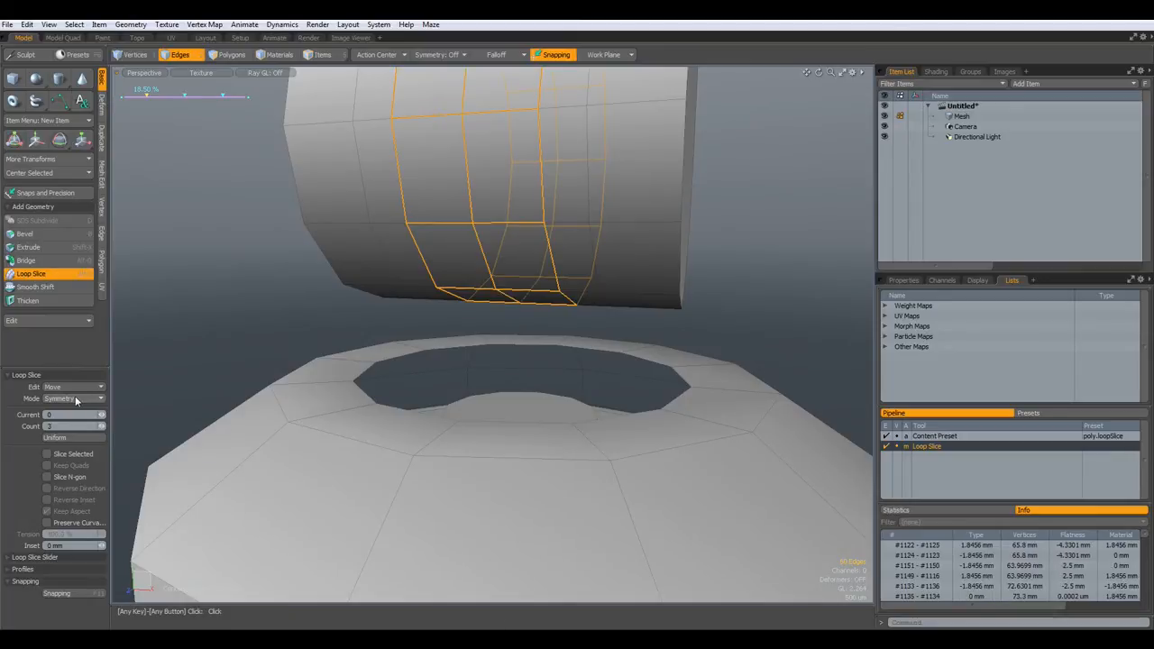
{"action": "key", "text": "space"}
{"action": "left_click_drag", "start_coordinate": [343, 364], "coordinate": [124, 313], "text": "alt"}
{"action": "key", "text": "3"}
{"action": "double_click", "coordinate": [441, 420]}
- Delete the selected cap faces and select the cylinder's underside faces
{"action": "key", "text": "Delete"}
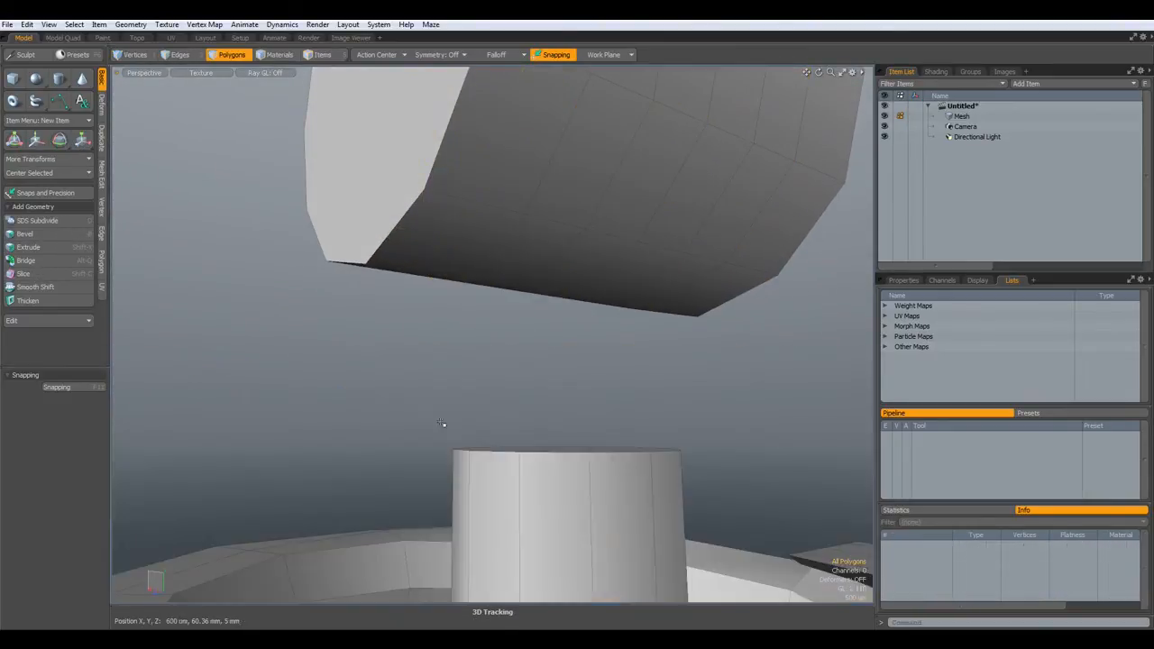
{"action": "left_click_drag", "start_coordinate": [612, 417], "coordinate": [610, 384], "text": "alt"}
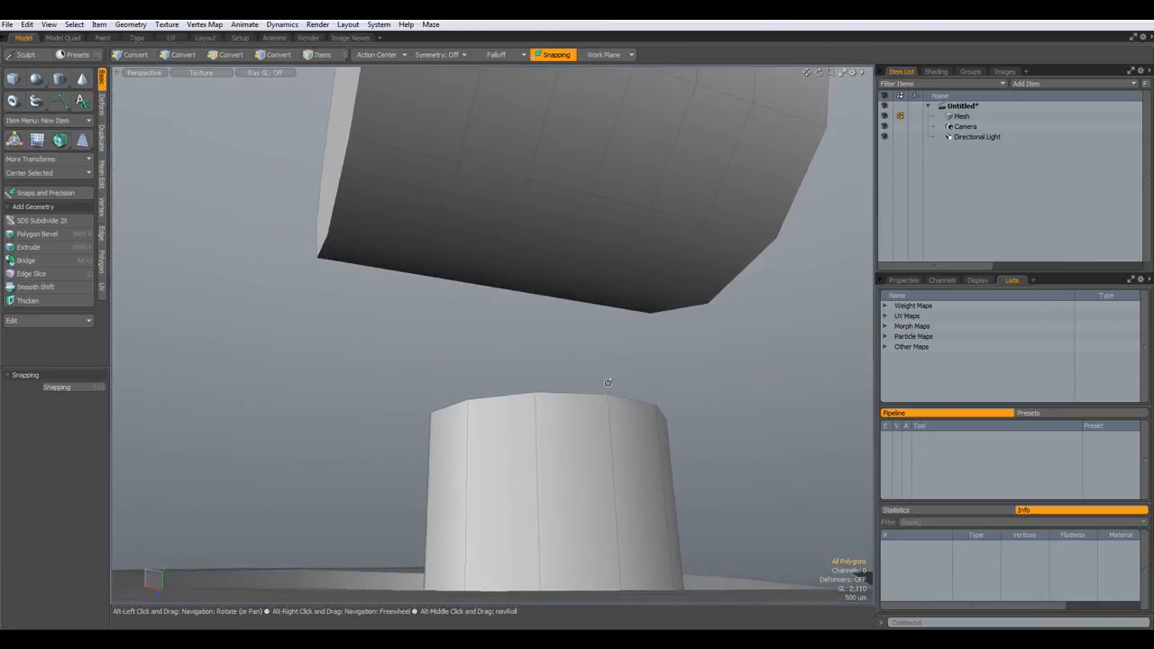
{"action": "mouse_move", "coordinate": [469, 230]}
{"action": "left_mouse_down"}
{"action": "mouse_move", "coordinate": [644, 258]}
{"action": "mouse_move", "coordinate": [589, 302]}
{"action": "mouse_move", "coordinate": [693, 313]}
{"action": "mouse_move", "coordinate": [691, 290]}
{"action": "left_mouse_up"}
{"action": "mouse_move", "coordinate": [598, 283]}
{"action": "left_mouse_down", "text": "shift"}
{"action": "mouse_move", "coordinate": [554, 347]}
{"action": "mouse_move", "coordinate": [659, 380]}
{"action": "left_mouse_up", "text": "shift"}
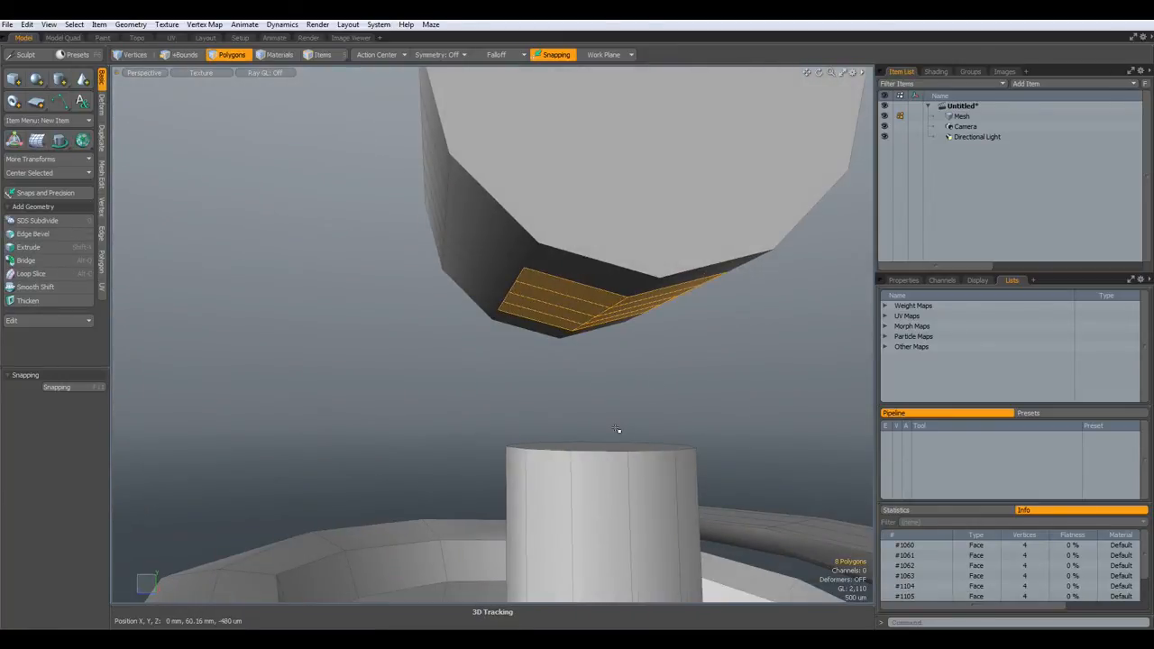
- Extrude the underside faces about 880 µm down into a base block and open the script list
{"action": "key", "text": "shift+x"}
{"action": "left_click_drag", "start_coordinate": [618, 430], "coordinate": [601, 369]}
{"action": "left_click_drag", "start_coordinate": [594, 267], "coordinate": [595, 336]}
{"action": "key", "text": "r"}
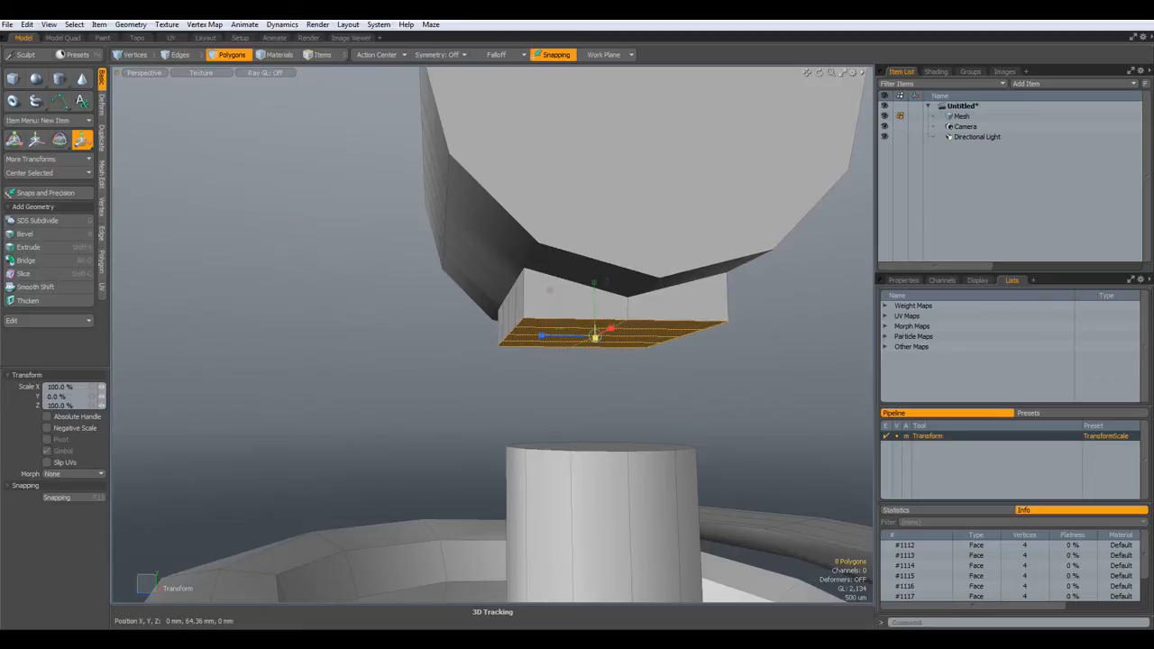
{"action": "key", "text": "w"}
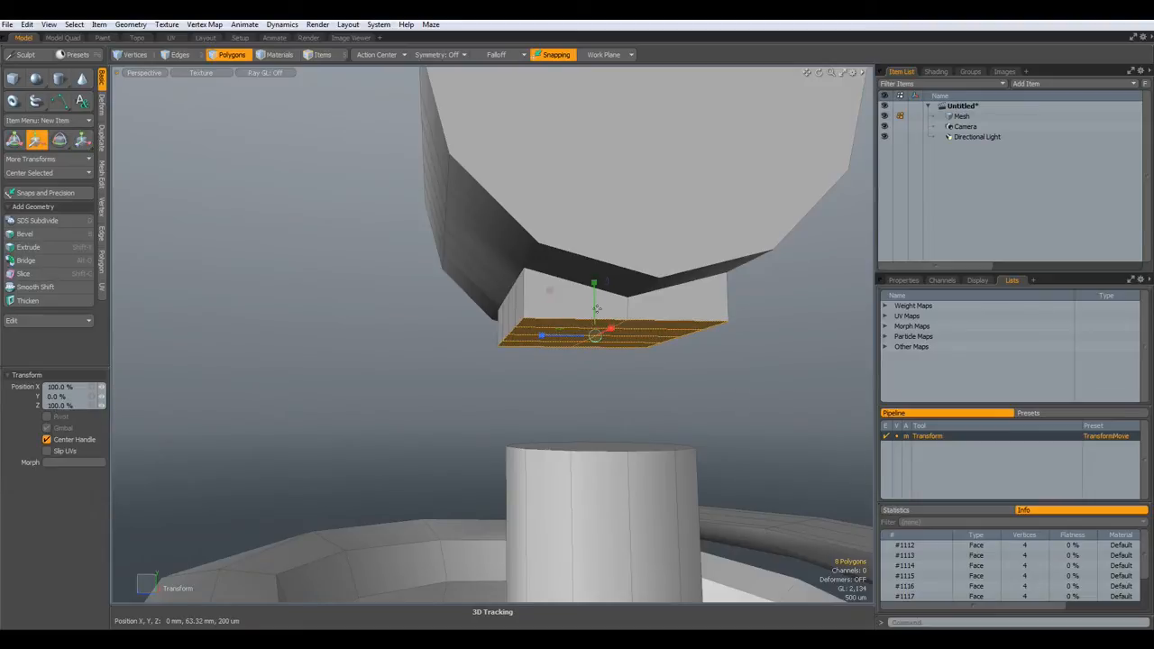
{"action": "left_click_drag", "start_coordinate": [593, 297], "coordinate": [593, 286]}
{"action": "key", "text": "space"}
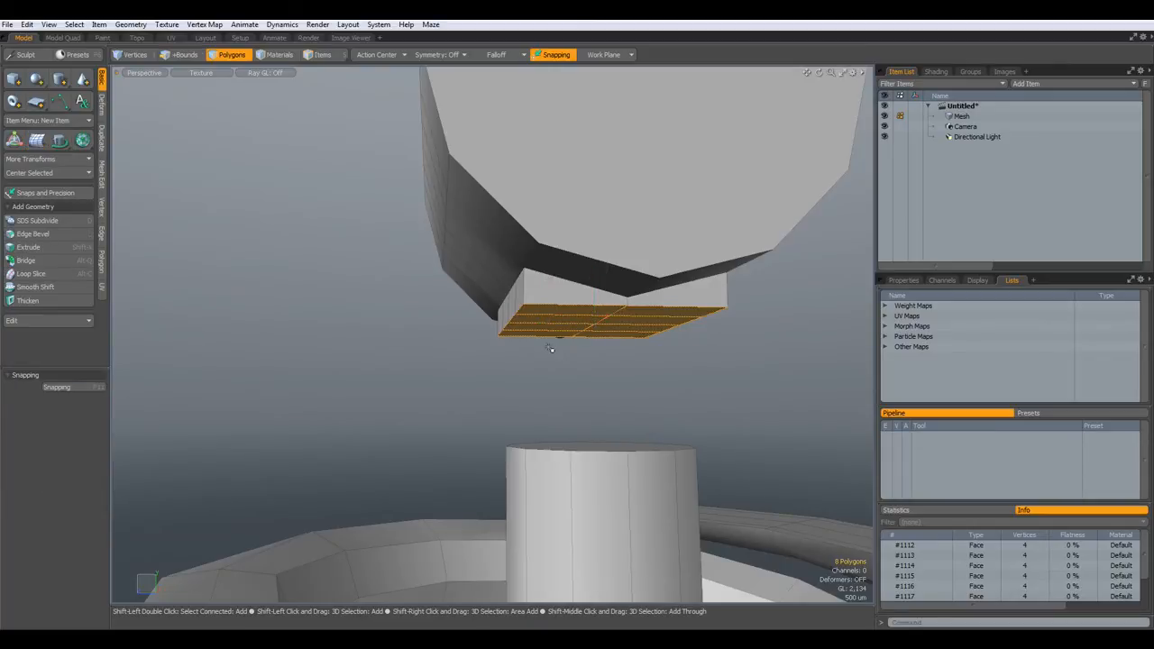
{"action": "key", "text": "alt+r"}
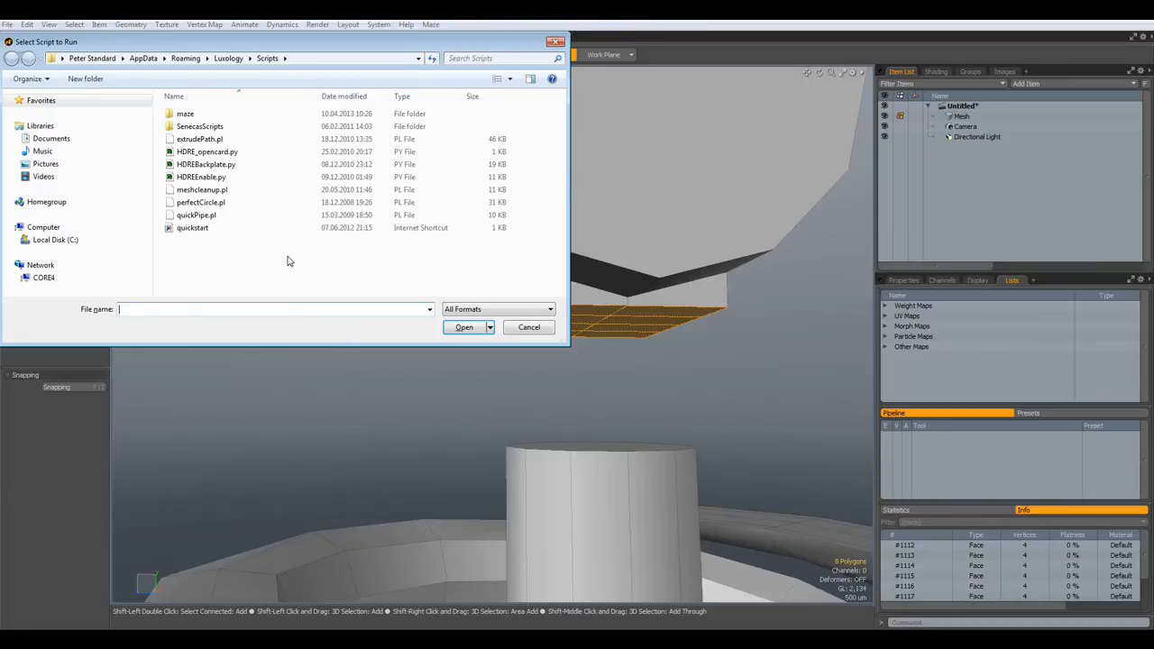
- Run perfectCircle.pl to round the selected underside faces into a circle
{"action": "left_click", "coordinate": [215, 203]}
{"action": "left_click", "coordinate": [463, 332]}
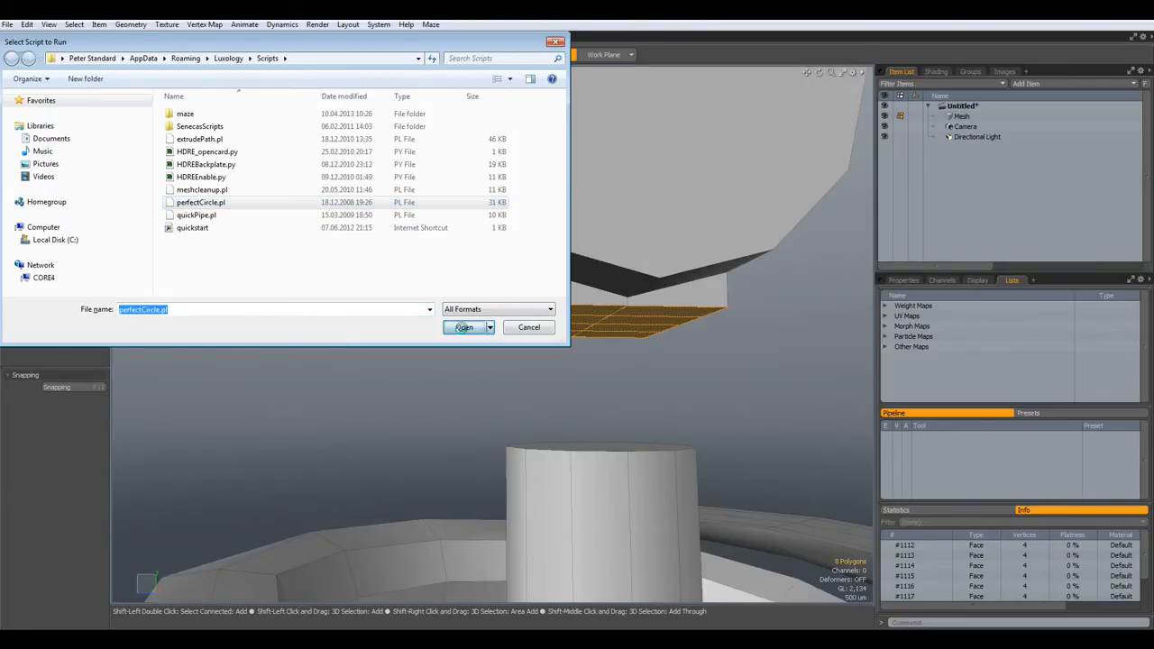
{"action": "left_click_drag", "start_coordinate": [515, 363], "coordinate": [657, 435], "text": "alt"}
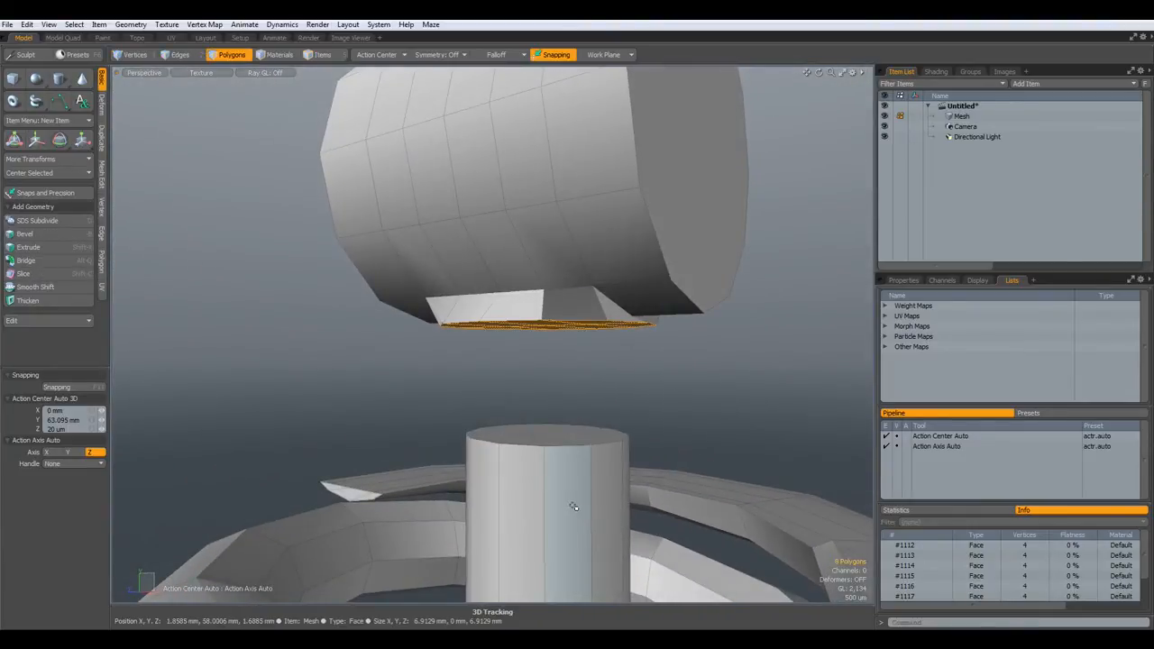
- Hide the lower cylinder and surrounding ring, then view the remaining mesh from below
{"action": "key", "text": "1"}
{"action": "key", "text": "3"}
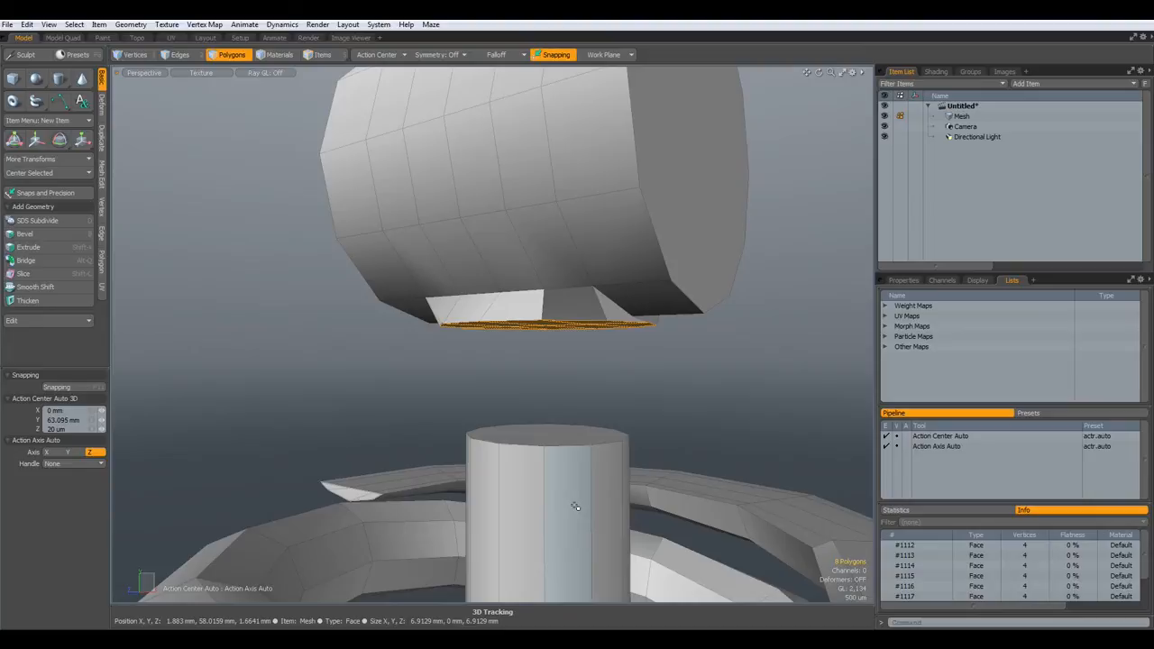
{"action": "double_click", "coordinate": [575, 507]}
{"action": "double_click", "coordinate": [695, 546], "text": "shift"}
{"action": "key", "text": "h"}
{"action": "left_click_drag", "start_coordinate": [718, 569], "coordinate": [565, 375], "text": "alt"}
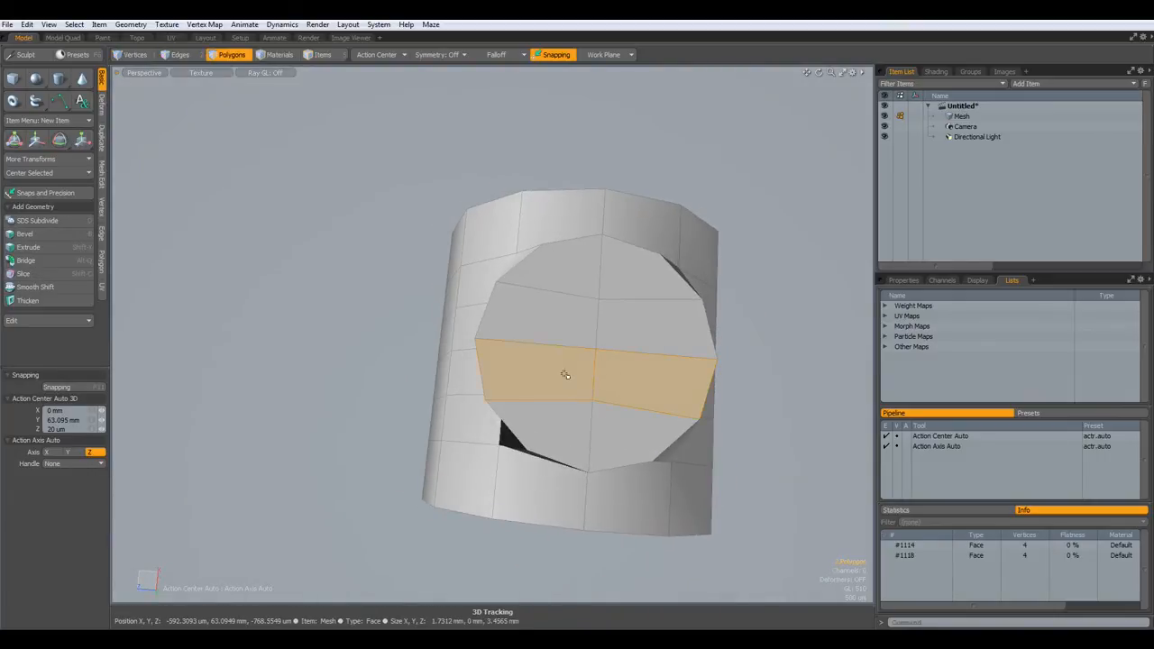
{"action": "left_click_drag", "start_coordinate": [569, 421], "coordinate": [594, 372], "text": "alt"}
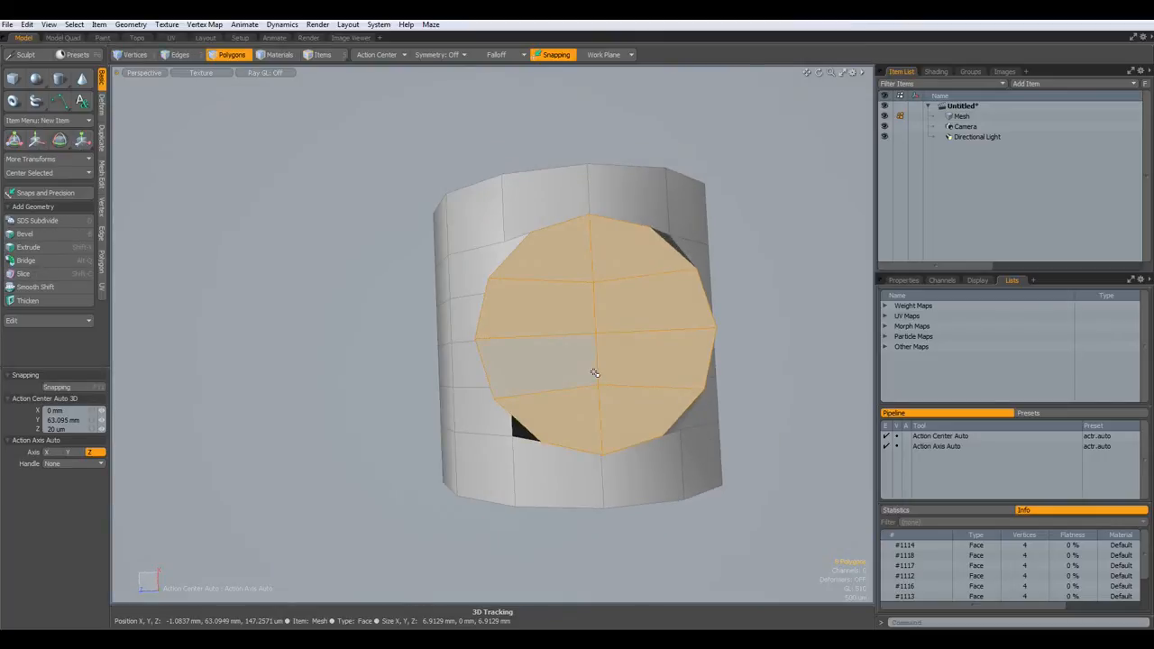
{"action": "key", "text": "KP_1"}
{"action": "key", "text": "KP_1"}
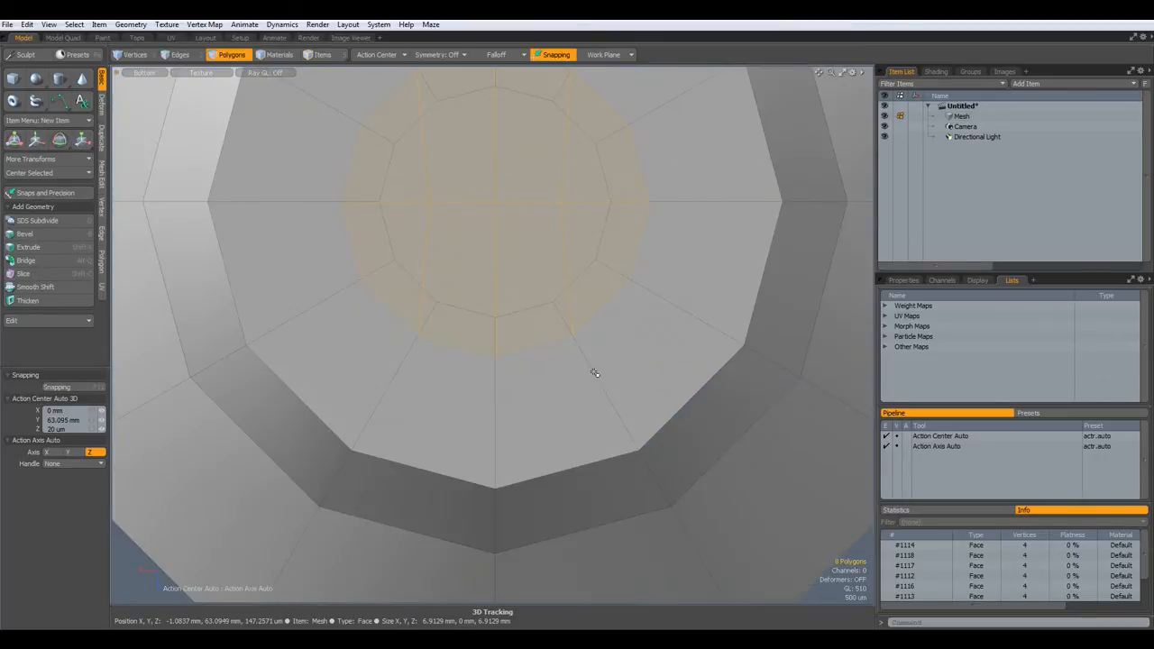
{"action": "key", "text": "KP_1"}
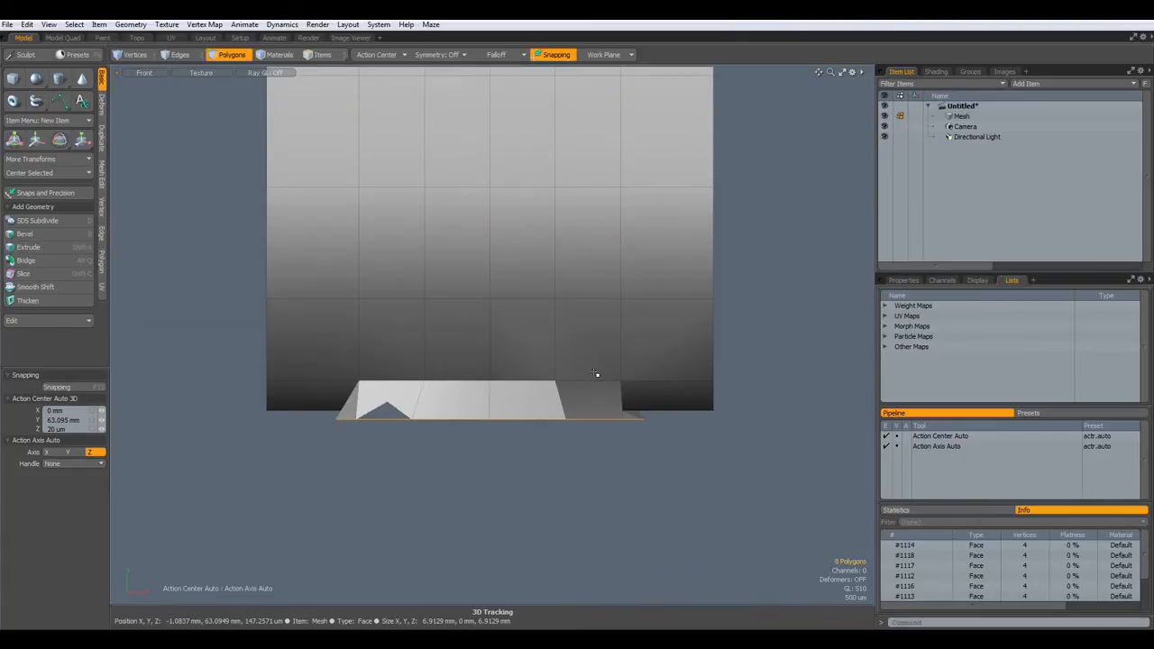
- Back in Perspective, scale the circular underside face to 69% in X and Z
{"action": "key", "text": "ctrl+space"}
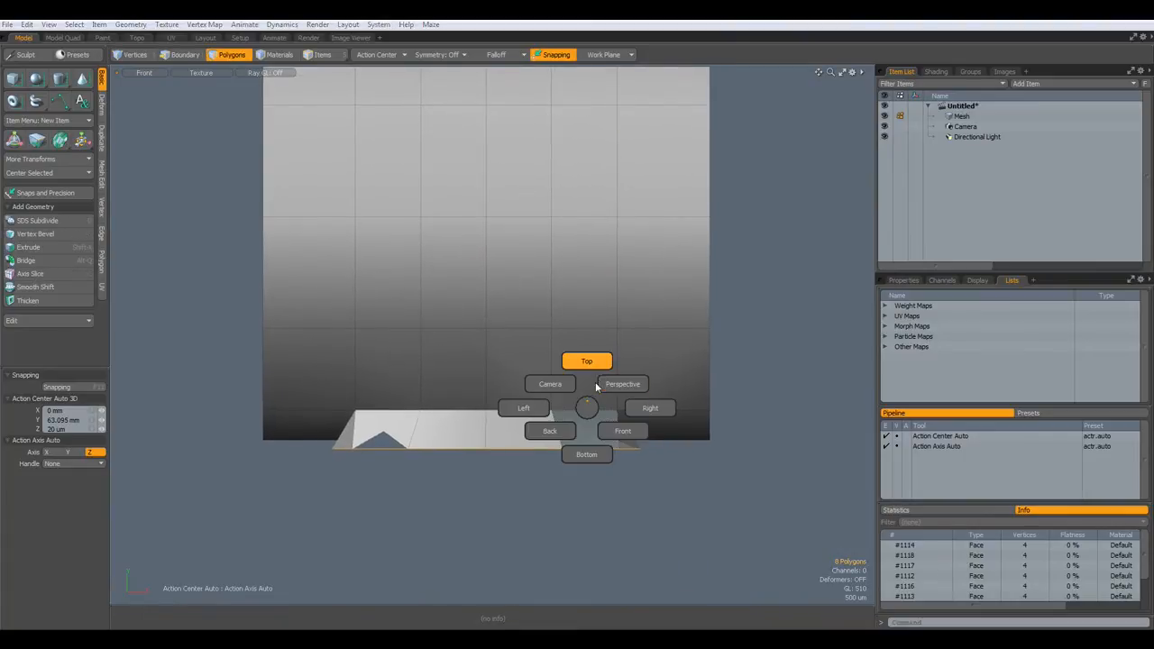
{"action": "left_click", "coordinate": [622, 384]}
{"action": "left_click_drag", "start_coordinate": [592, 430], "coordinate": [625, 376], "text": "alt"}
{"action": "key", "text": "3"}
{"action": "key", "text": "y"}
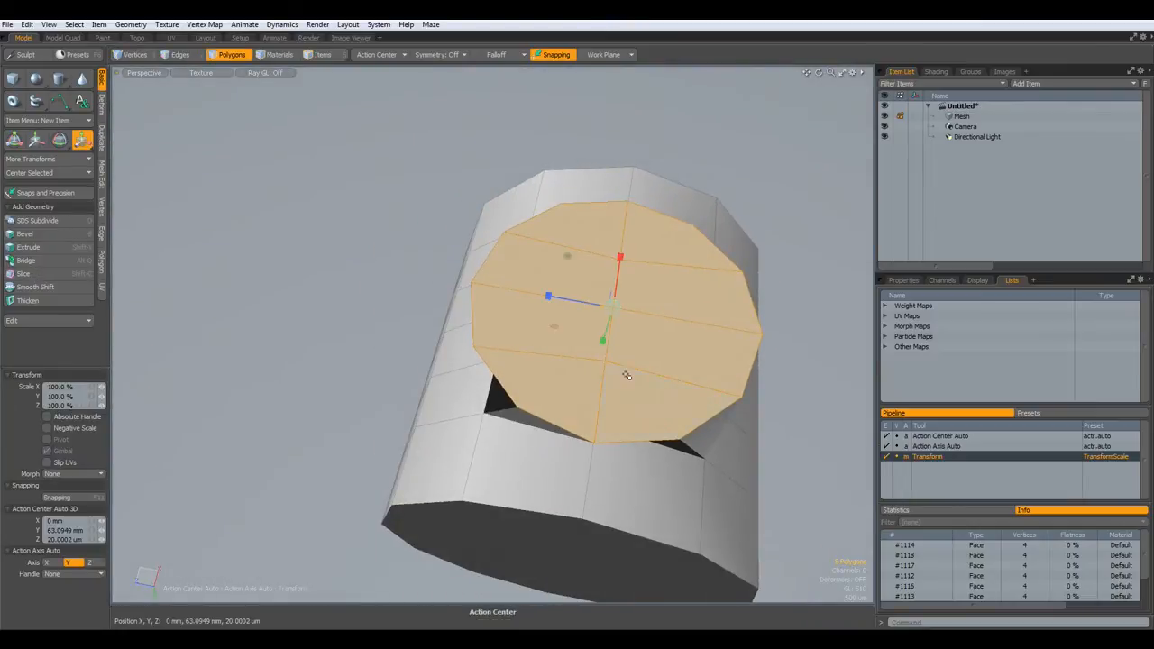
{"action": "left_click_drag", "start_coordinate": [567, 256], "coordinate": [545, 261]}
{"action": "left_click_drag", "start_coordinate": [613, 342], "coordinate": [627, 455], "text": "alt"}
{"action": "left_click_drag", "start_coordinate": [574, 402], "coordinate": [686, 337]}
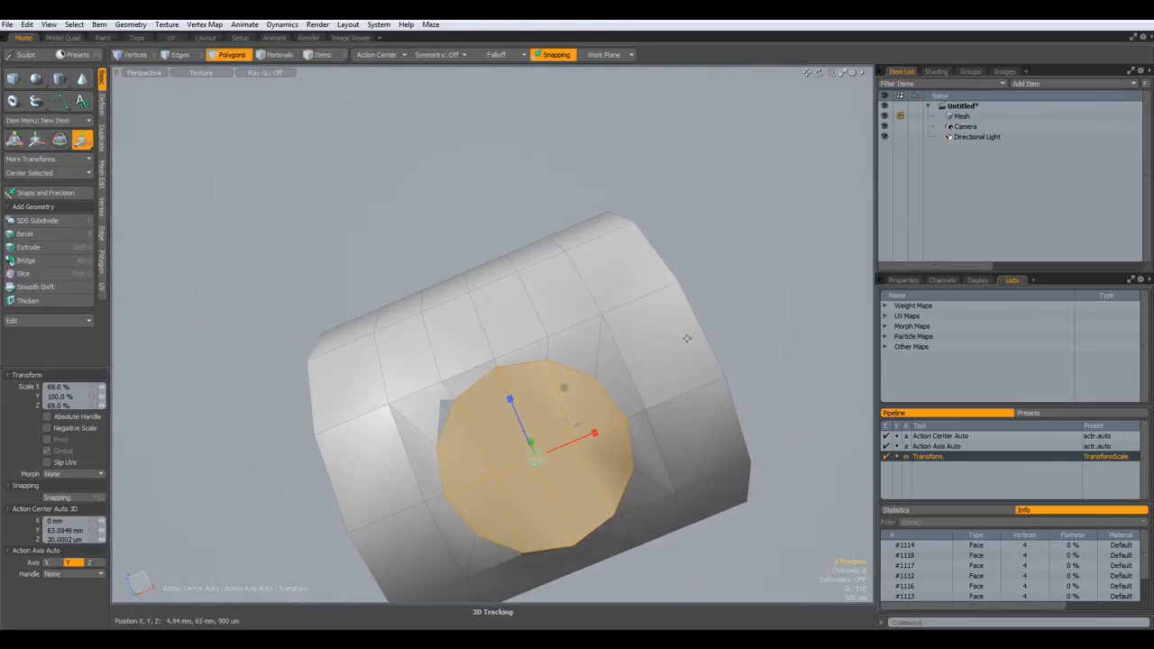
{"action": "key", "text": "space"}
{"action": "left_click", "coordinate": [783, 291]}
{"action": "key", "text": "Tab"}
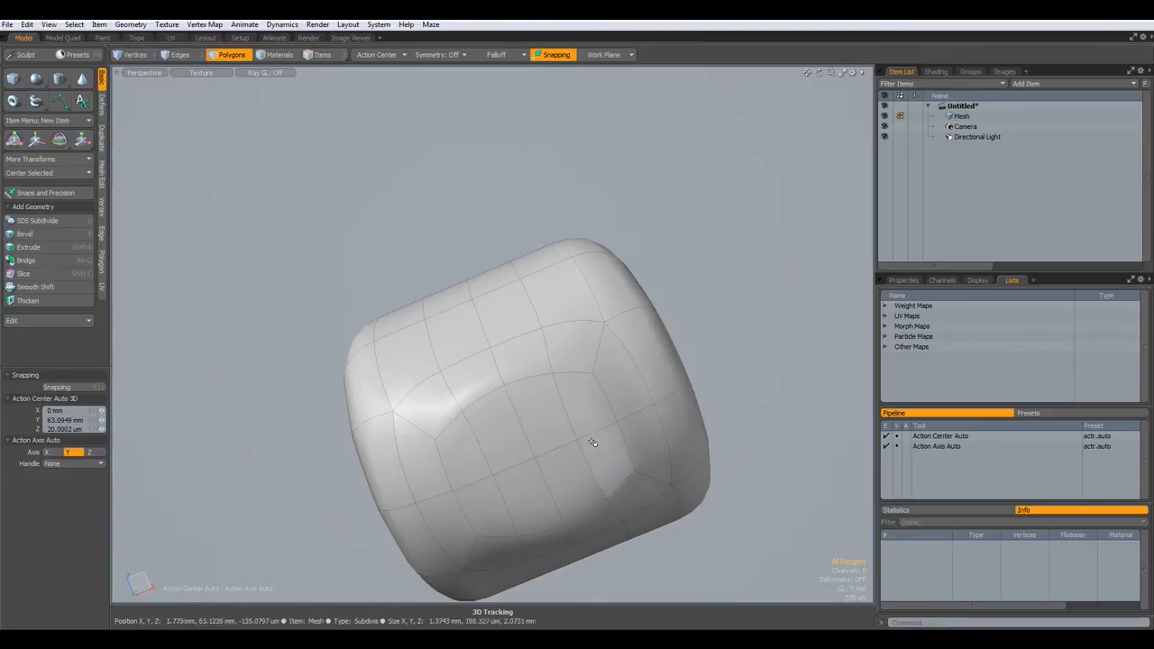
{"action": "key", "text": "Tab"}
- Bevel the circle faces with ~92 µm inset and 2.06 mm shift into a short stalk
{"action": "mouse_move", "coordinate": [468, 453]}
{"action": "left_mouse_down"}
{"action": "mouse_move", "coordinate": [572, 400]}
{"action": "mouse_move", "coordinate": [551, 504]}
{"action": "left_mouse_up"}
{"action": "key", "text": "b"}
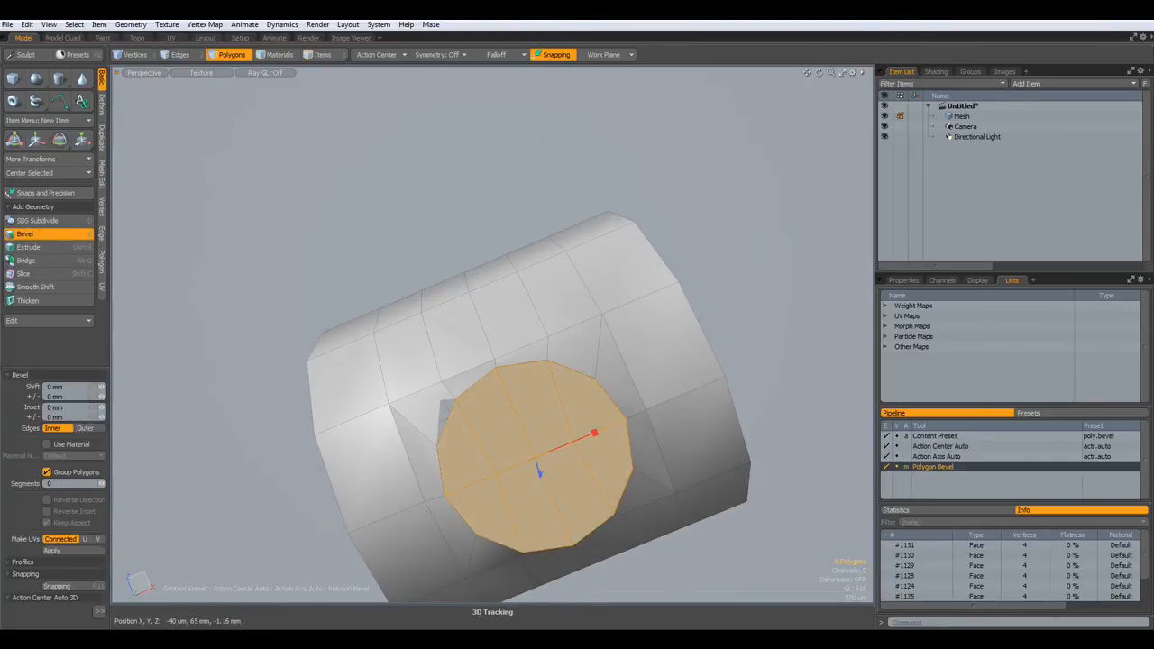
{"action": "left_click_drag", "start_coordinate": [597, 436], "coordinate": [582, 519]}
{"action": "left_click_drag", "start_coordinate": [473, 515], "coordinate": [469, 599]}
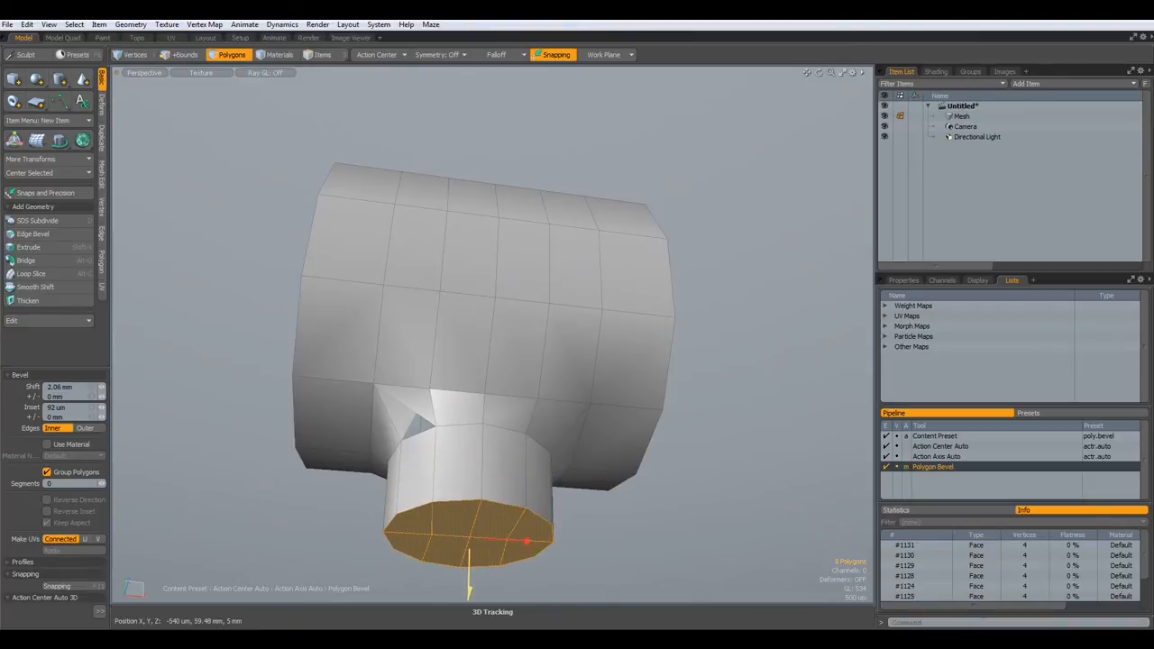
{"action": "mouse_move", "coordinate": [516, 565]}
{"action": "left_mouse_down", "text": "alt"}
{"action": "mouse_move", "coordinate": [503, 513]}
{"action": "mouse_move", "coordinate": [520, 569]}
{"action": "left_mouse_up", "text": "alt"}
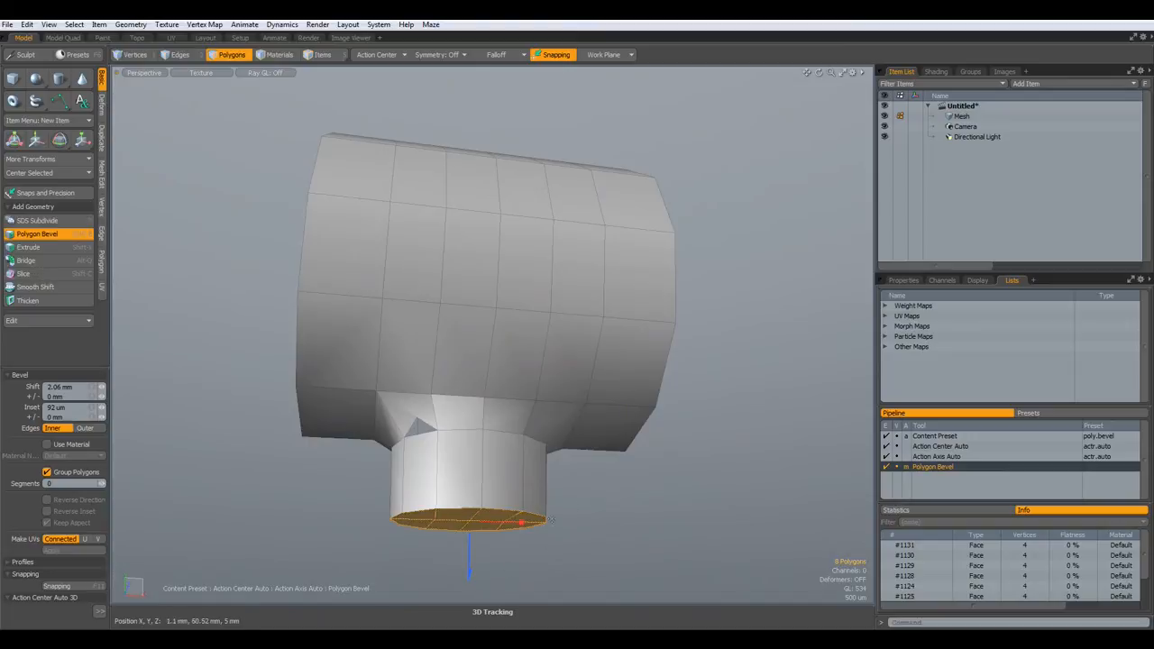
{"action": "scroll", "coordinate": [621, 533], "scroll_direction": "down", "scroll_amount": 5}
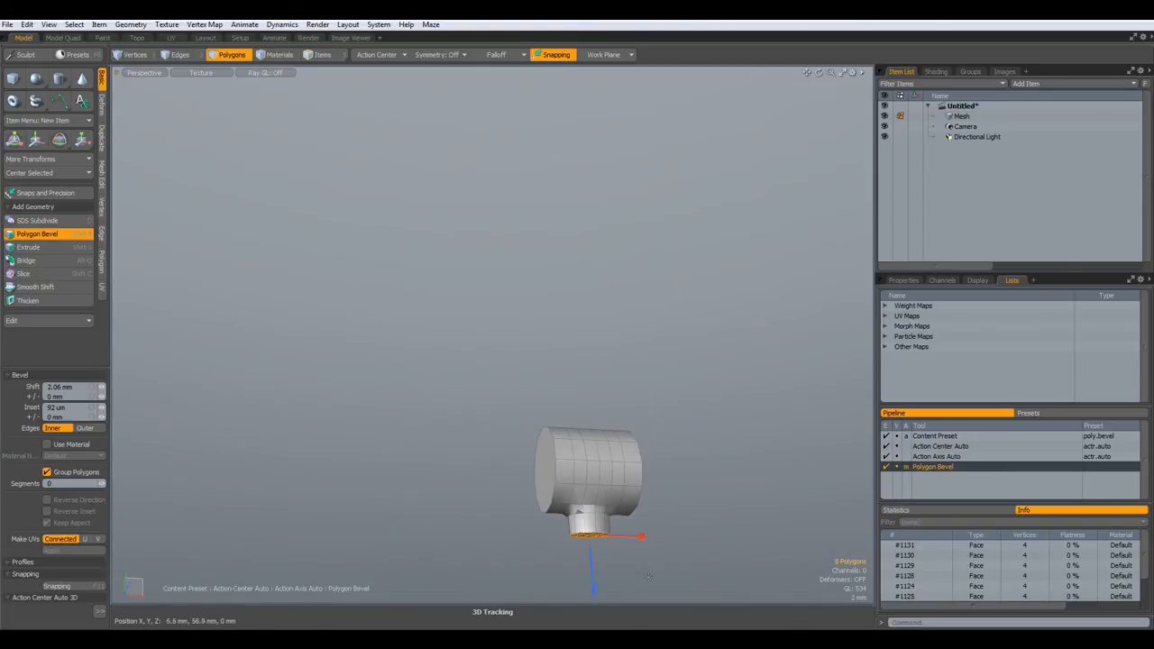
{"action": "left_click_drag", "start_coordinate": [634, 490], "coordinate": [610, 499], "text": "alt"}
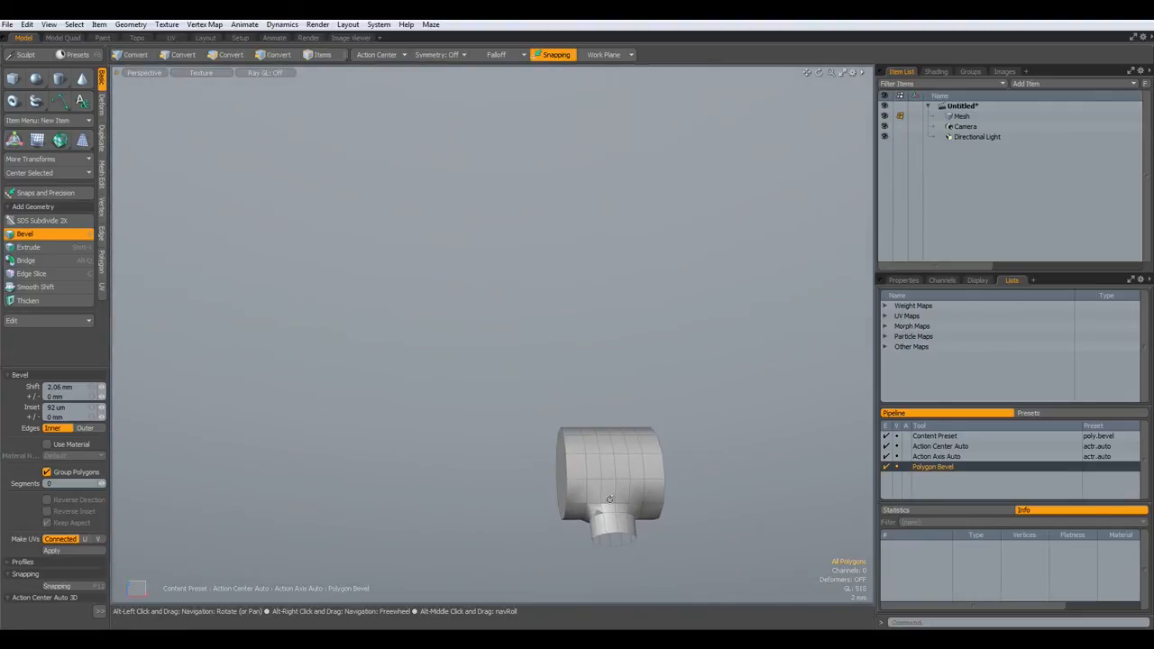
- Preview the smooth subdivision and unhide the base geometry beneath the stalk
{"action": "key", "text": "Tab"}
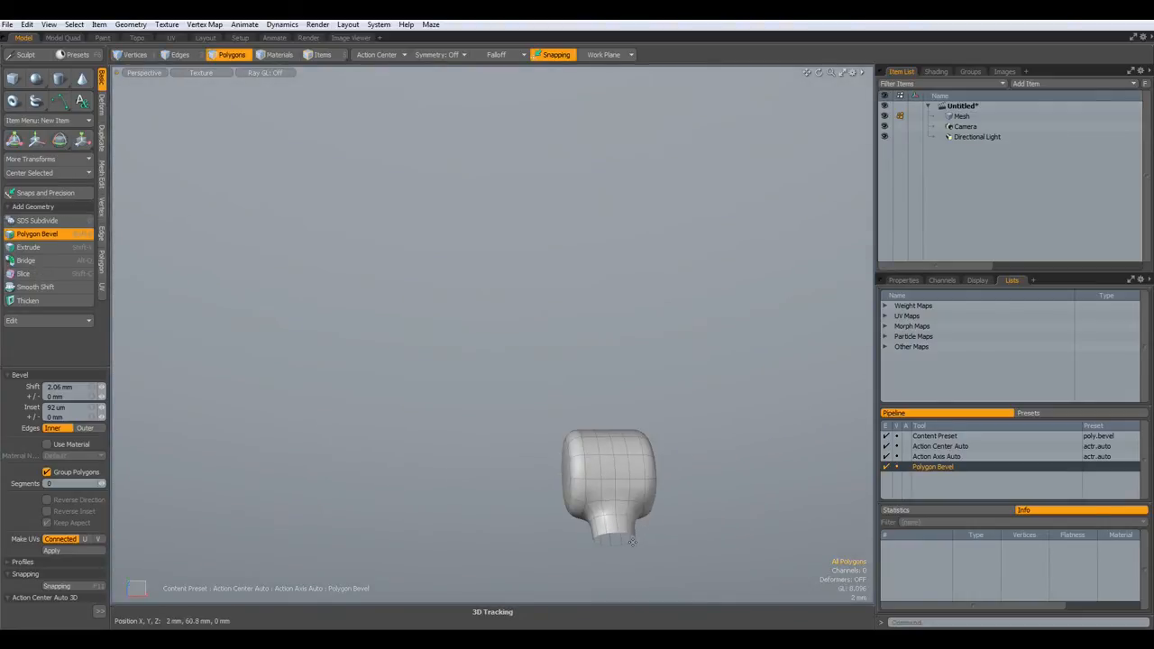
{"action": "key", "text": "Tab"}
{"action": "key", "text": "u"}
{"action": "mouse_move", "coordinate": [662, 546]}
{"action": "left_mouse_down", "text": "alt"}
{"action": "mouse_move", "coordinate": [685, 581]}
{"action": "mouse_move", "coordinate": [646, 544]}
{"action": "left_mouse_up", "text": "alt"}
{"action": "scroll", "coordinate": [584, 478], "scroll_direction": "up", "scroll_amount": 2}
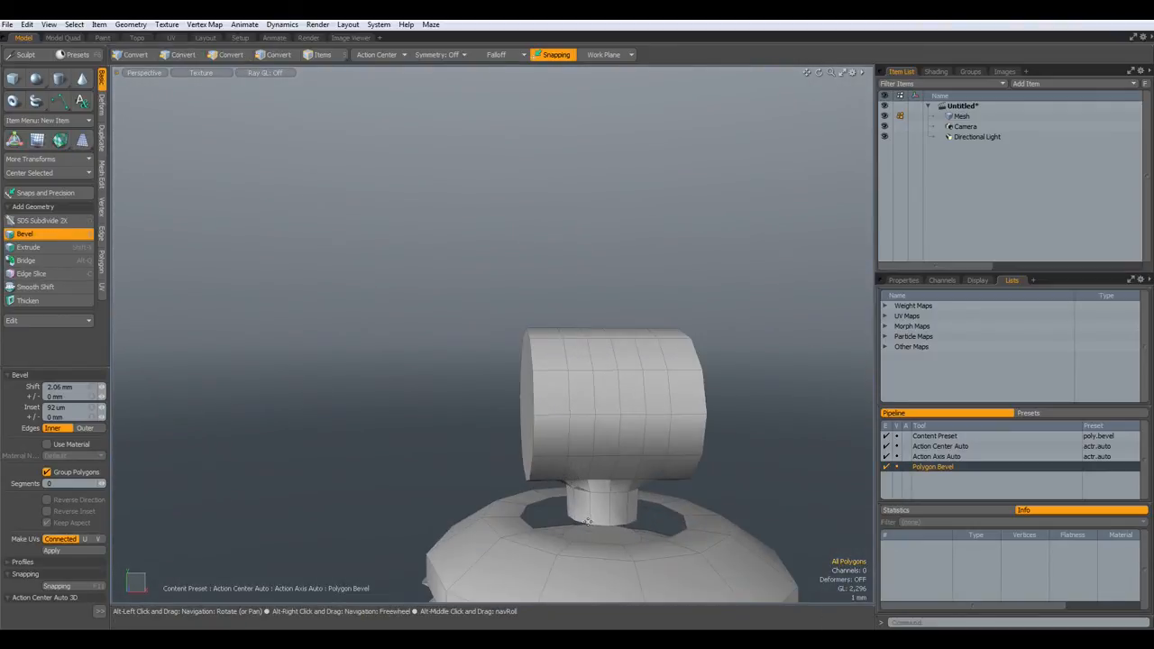
{"action": "key", "text": "3"}
{"action": "scroll", "coordinate": [584, 518], "scroll_direction": "up", "scroll_amount": 3}
{"action": "left_click_drag", "start_coordinate": [591, 498], "coordinate": [649, 528], "text": "alt"}
{"action": "scroll", "coordinate": [578, 484], "scroll_direction": "down", "scroll_amount": 4}
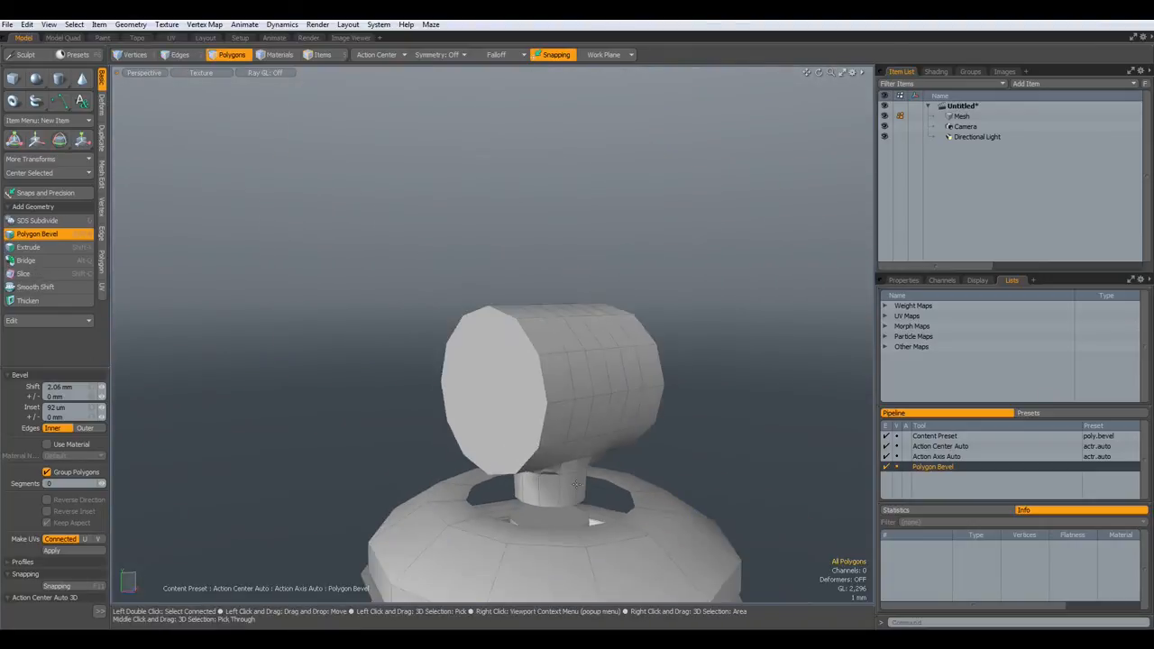
{"action": "key", "text": "space"}
- Select both end caps of the mounting cylinder and Polygon Bevel inset them about 2.31 mm
{"action": "left_click", "coordinate": [517, 421]}
{"action": "left_click_drag", "start_coordinate": [731, 430], "coordinate": [529, 417], "text": "alt"}
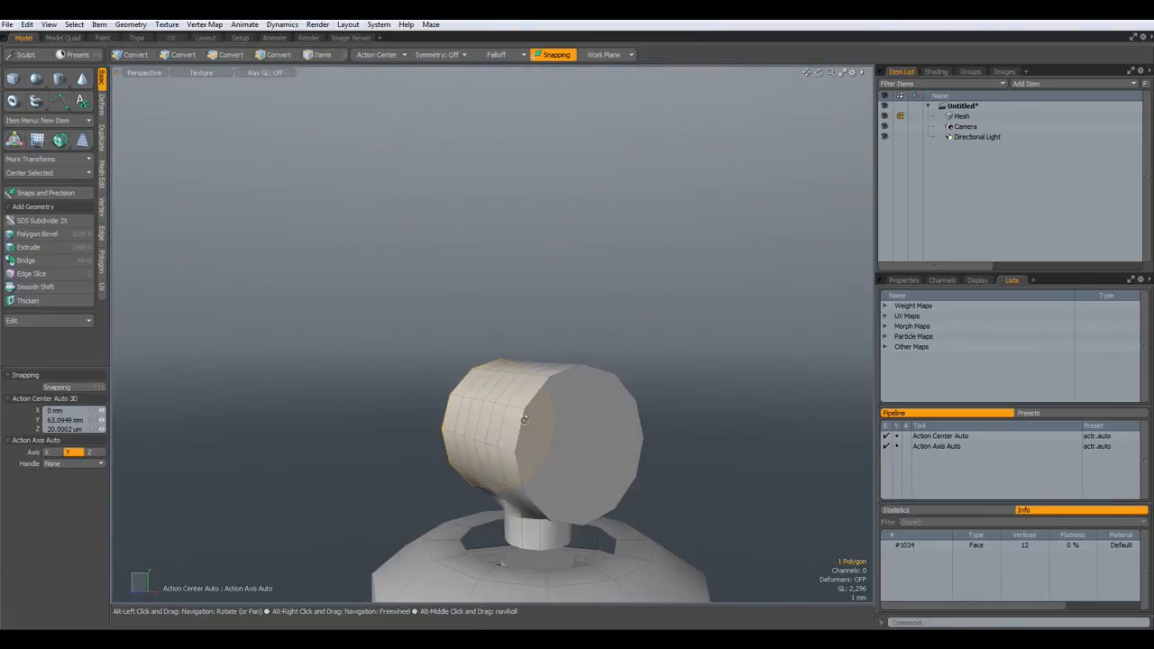
{"action": "left_click", "coordinate": [582, 445], "text": "shift"}
{"action": "key", "text": "b"}
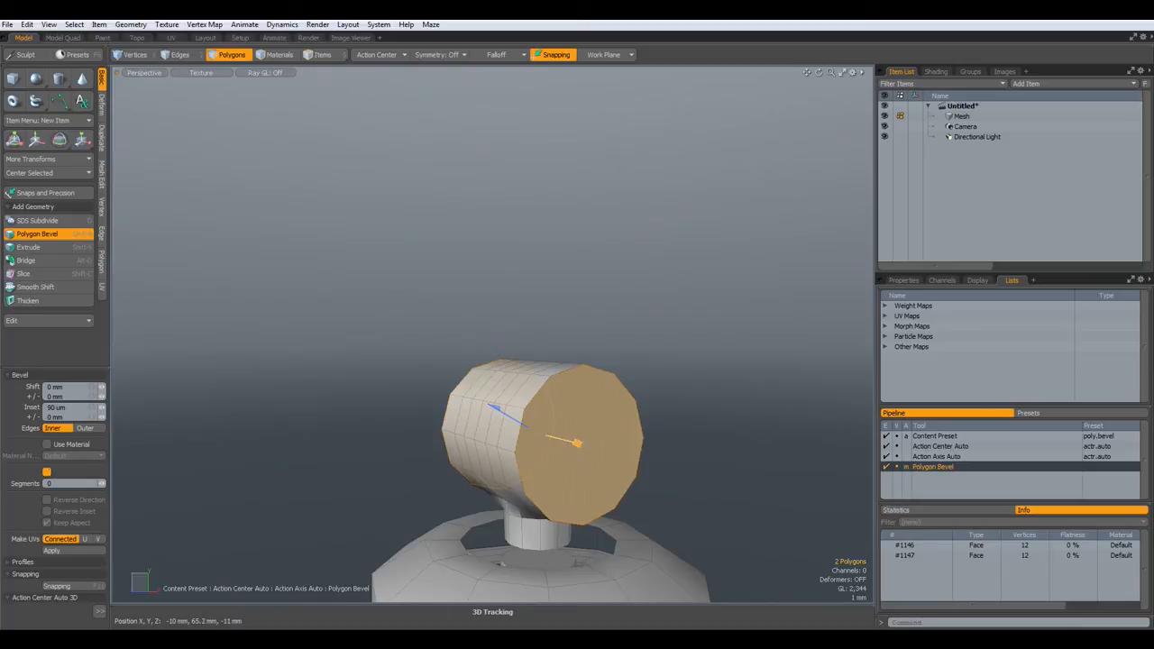
{"action": "left_click_drag", "start_coordinate": [579, 442], "coordinate": [614, 444]}
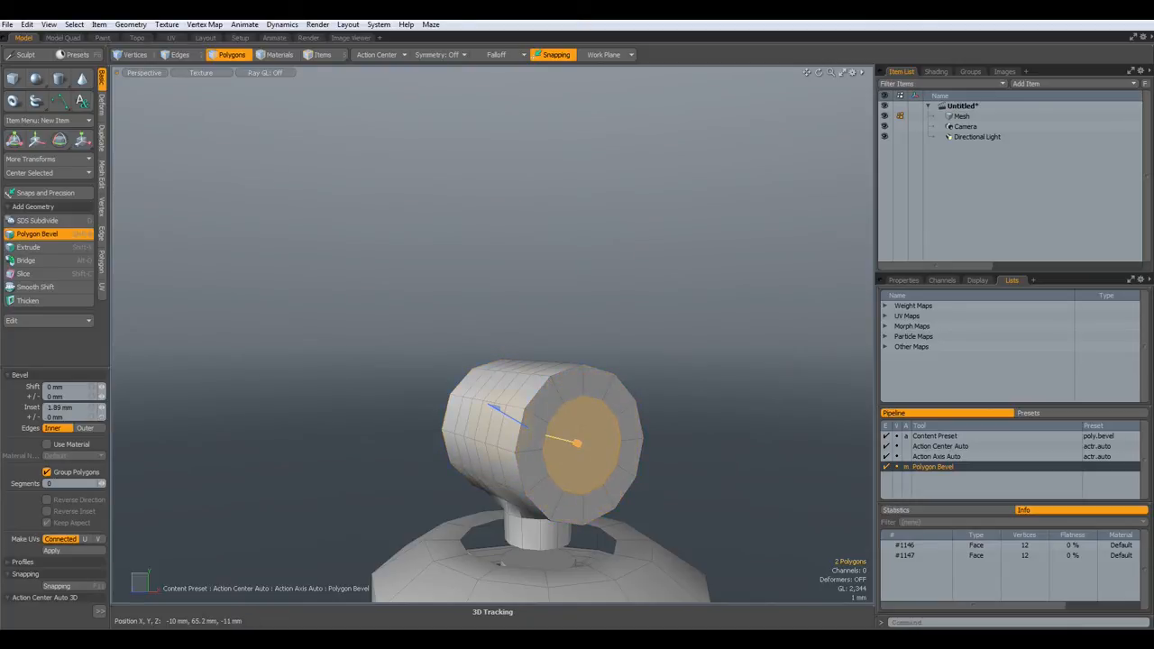
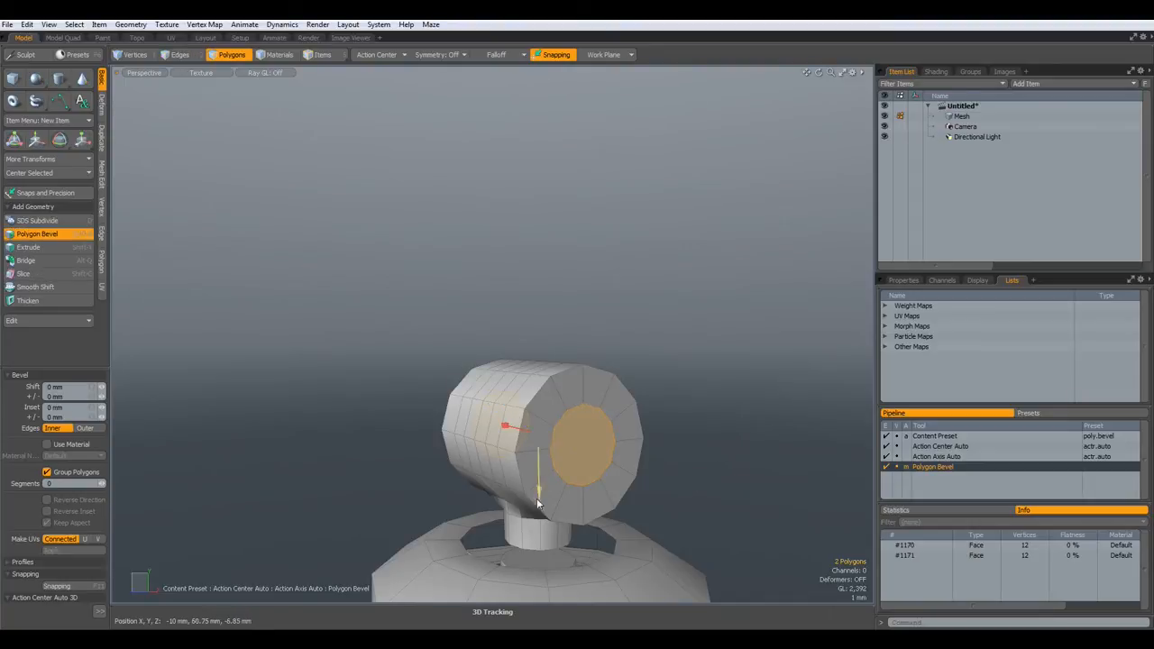
- Polygon Bevel the barrel's two end caps, insetting them to leave a ring around each
{"action": "left_click_drag", "start_coordinate": [538, 492], "coordinate": [539, 523]}
{"action": "left_click", "coordinate": [555, 444]}
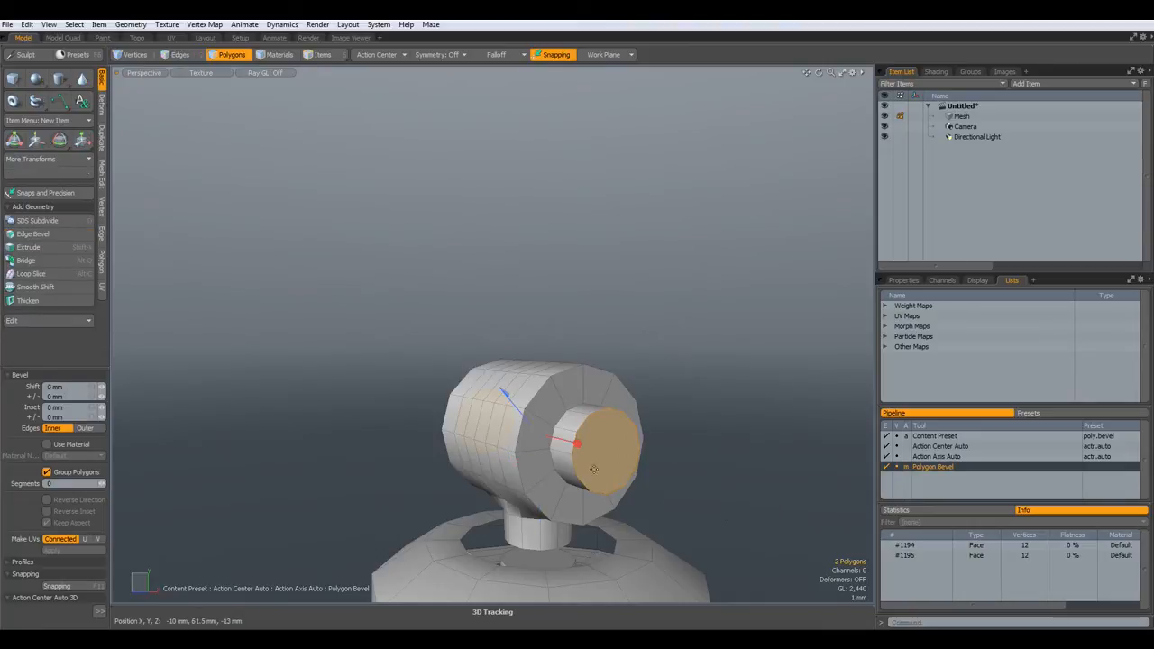
{"action": "left_click_drag", "start_coordinate": [574, 448], "coordinate": [577, 444]}
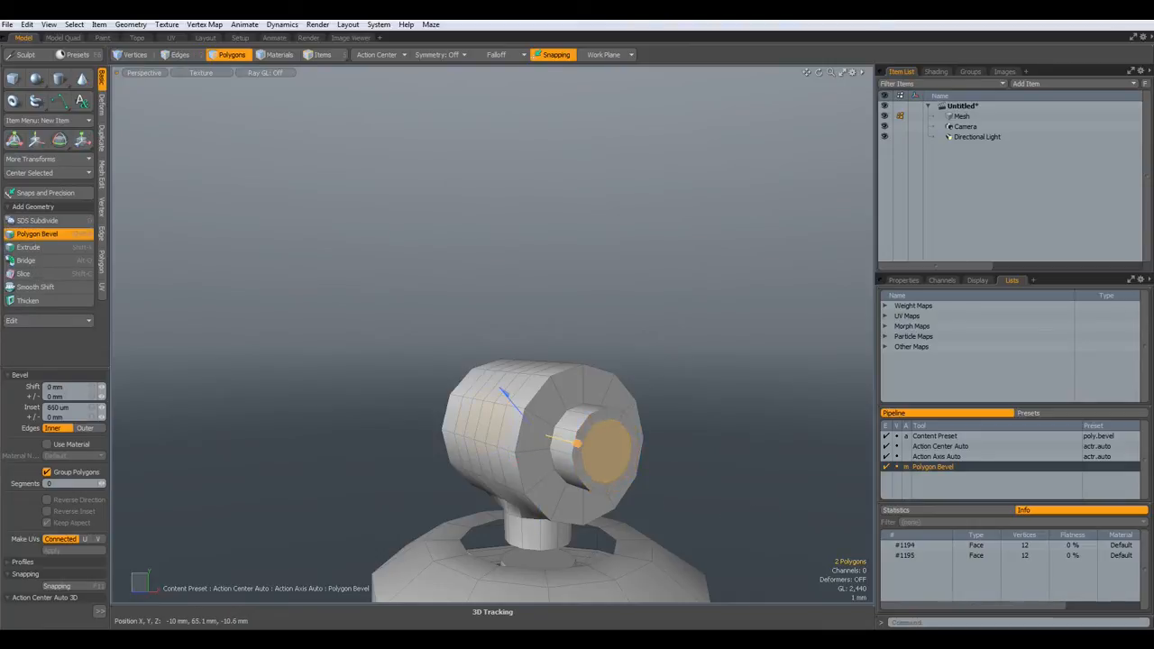
{"action": "key", "text": "alt+b"}
- Bridge the caps into a hollow tube, then select the barrel's middle edge loop minus the opening edges
{"action": "left_click", "coordinate": [742, 484]}
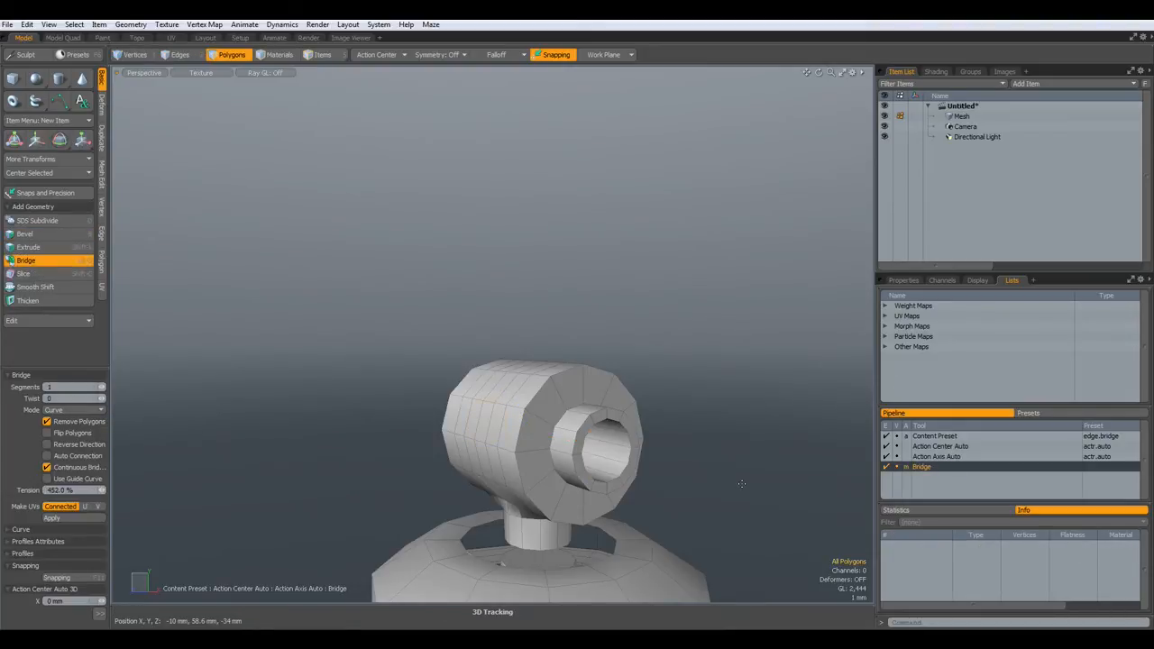
{"action": "key", "text": "space"}
{"action": "key", "text": "2"}
{"action": "left_click_drag", "start_coordinate": [744, 486], "coordinate": [567, 358], "text": "alt"}
{"action": "scroll", "coordinate": [567, 358], "scroll_direction": "up", "scroll_amount": 5}
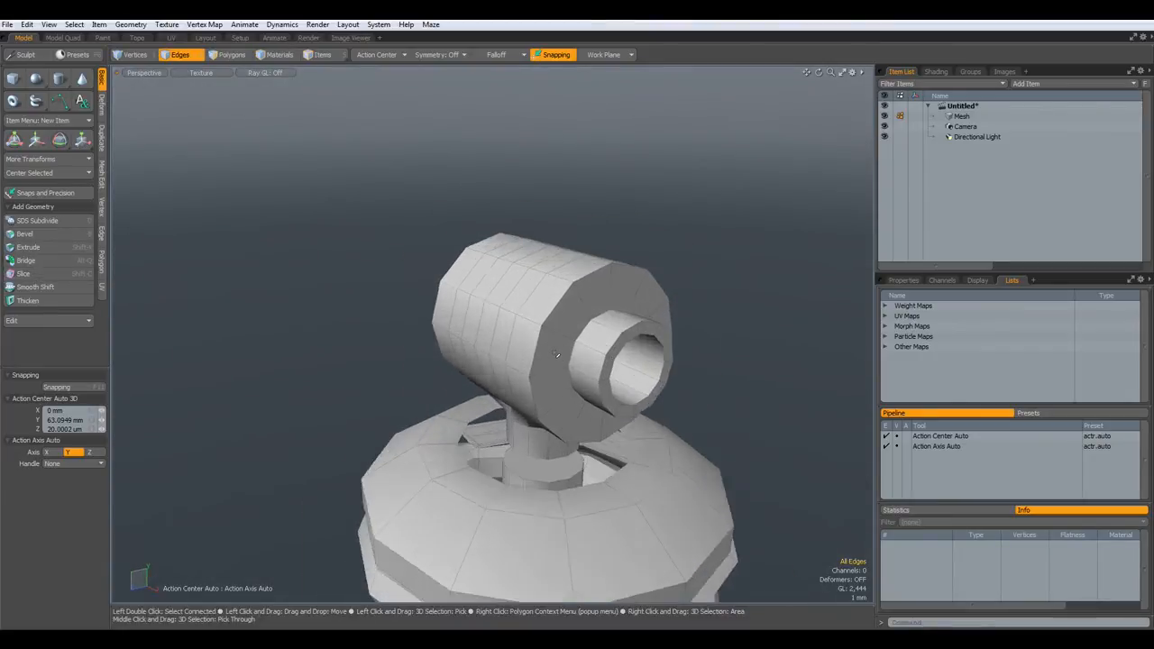
{"action": "double_click", "coordinate": [619, 397]}
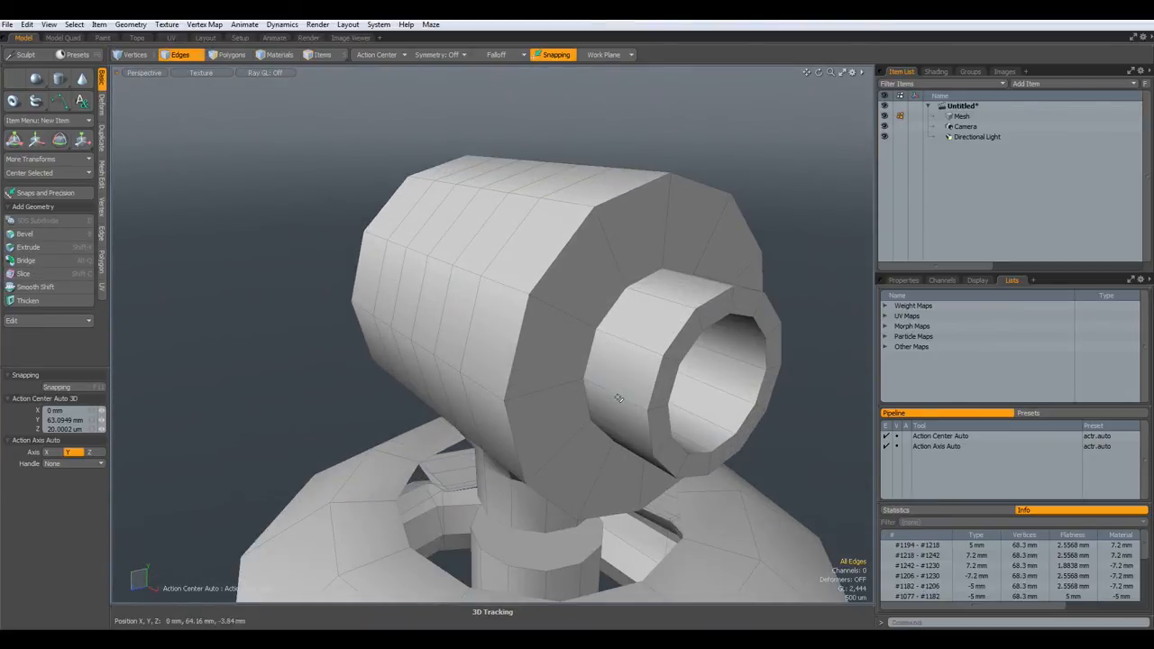
{"action": "left_click_drag", "start_coordinate": [613, 394], "coordinate": [510, 340], "text": "alt"}
{"action": "left_click_drag", "start_coordinate": [323, 367], "coordinate": [390, 365], "text": "ctrl"}
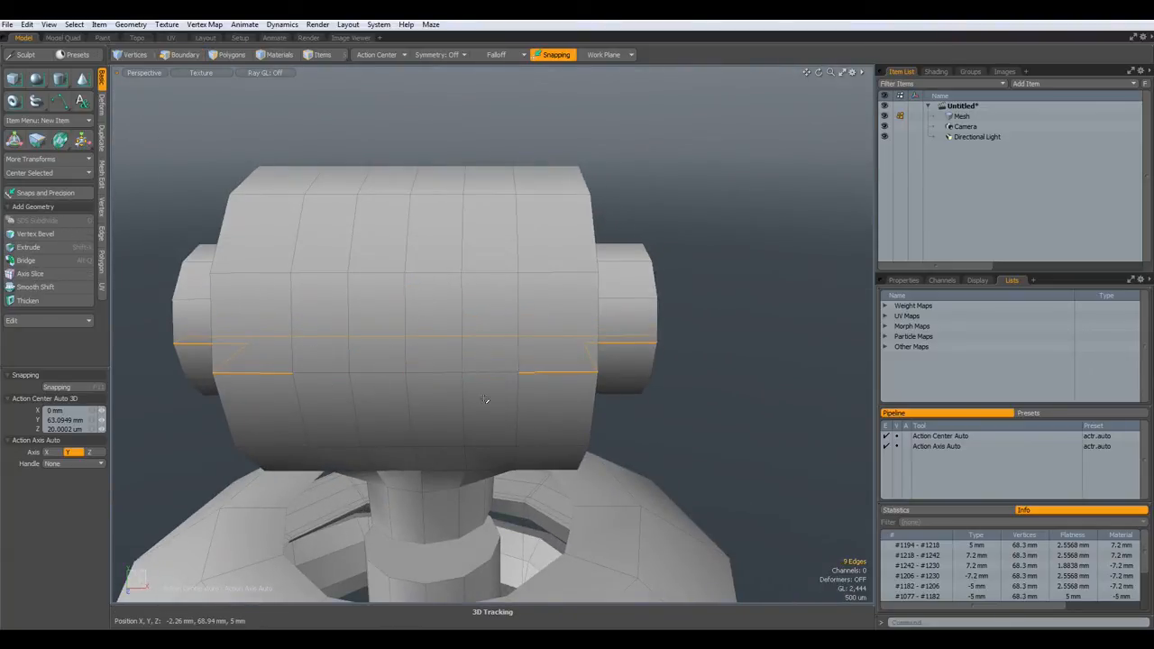
- Loop Slice two support edge loops near both barrel ends in Symmetry mode
{"action": "key", "text": "alt+c"}
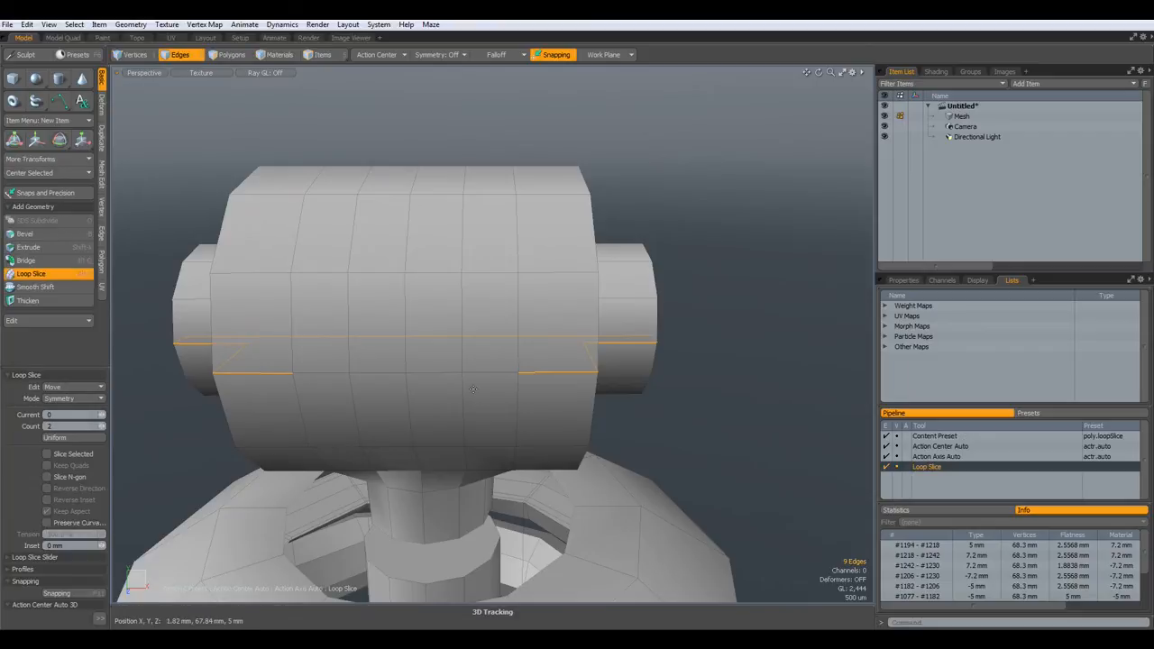
{"action": "left_click", "coordinate": [180, 459]}
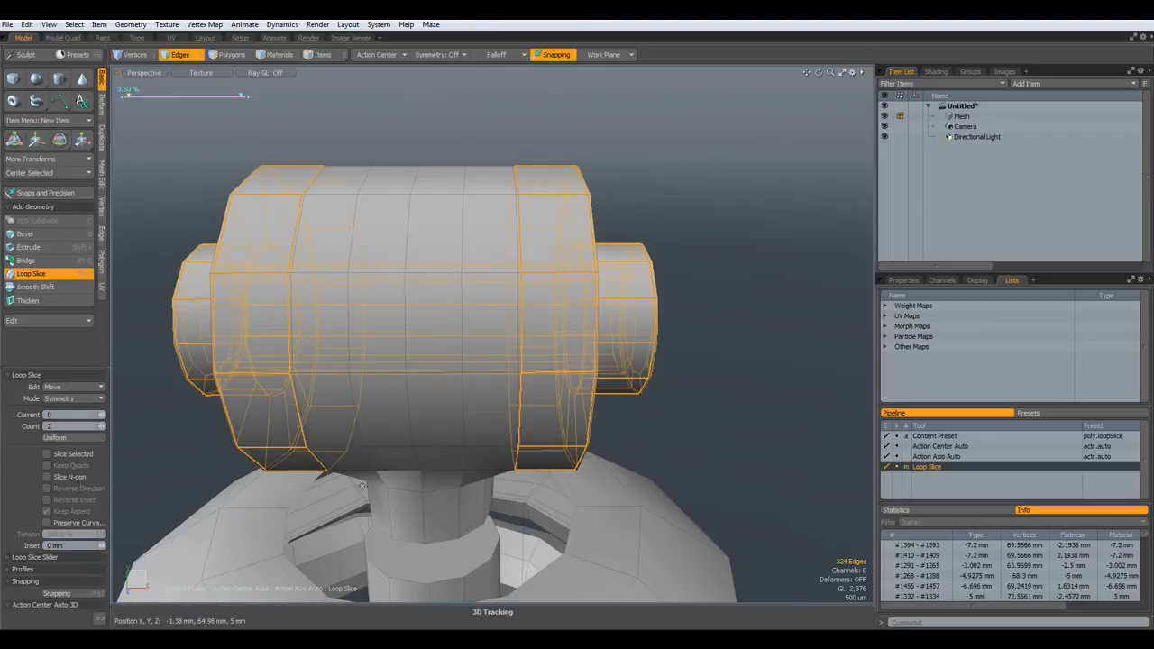
{"action": "key", "text": "space"}
- Delete two vertical edge loops from the barrel's middle and preview the smoothed result
{"action": "left_click", "coordinate": [753, 464]}
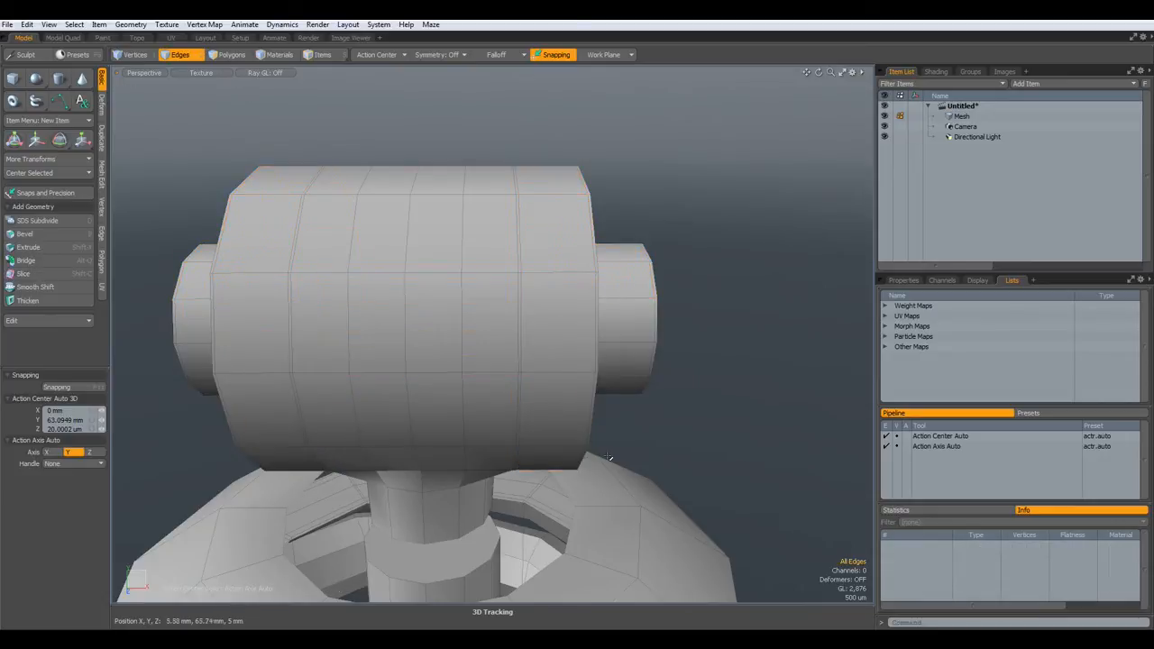
{"action": "double_click", "coordinate": [521, 338]}
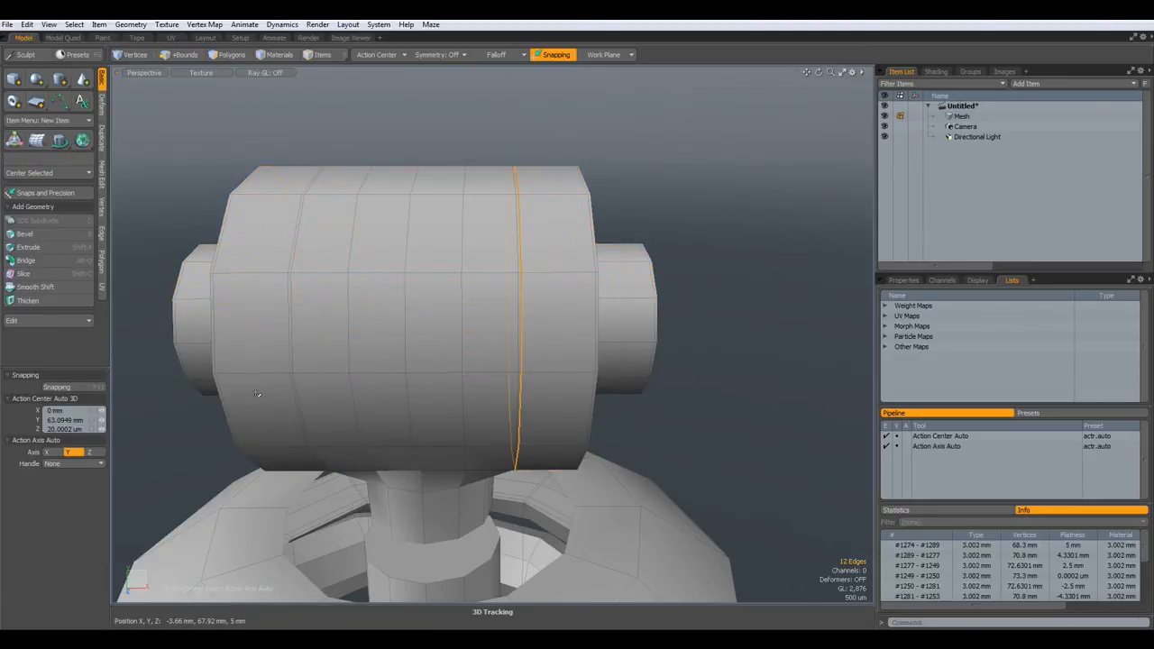
{"action": "double_click", "coordinate": [290, 382], "text": "shift"}
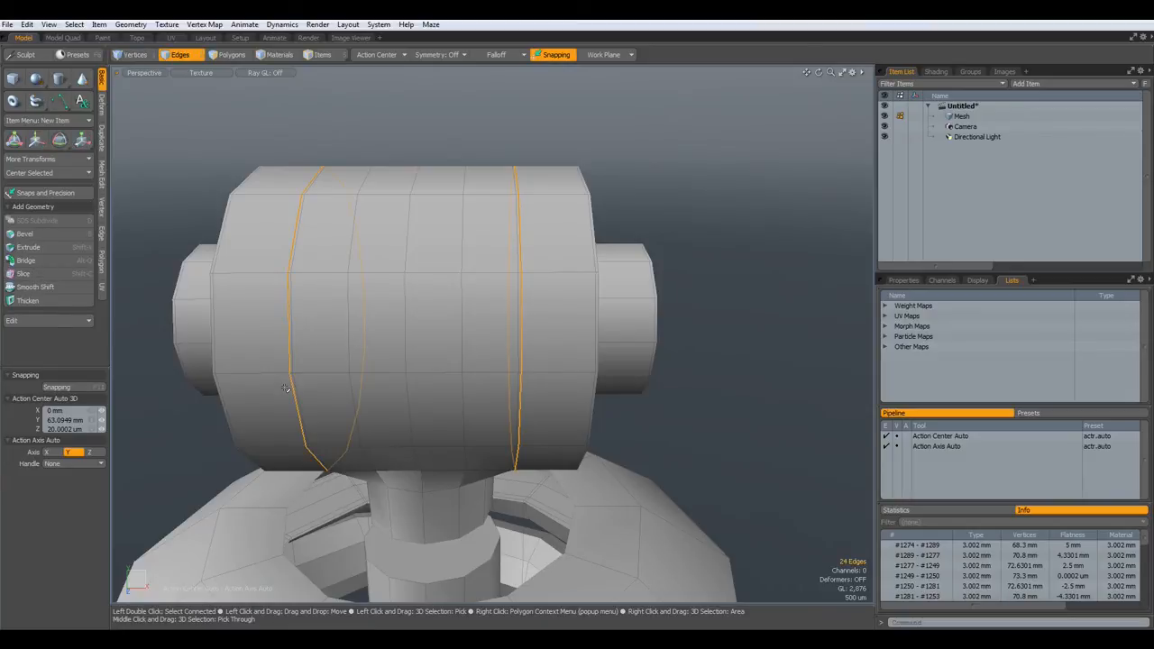
{"action": "key", "text": "BackSpace"}
{"action": "left_click_drag", "start_coordinate": [305, 384], "coordinate": [528, 335], "text": "alt"}
{"action": "left_click_drag", "start_coordinate": [401, 340], "coordinate": [535, 406], "text": "alt"}
{"action": "key", "text": "Tab"}
{"action": "key", "text": "Tab"}
{"action": "scroll", "coordinate": [562, 388], "scroll_direction": "up", "scroll_amount": 2}
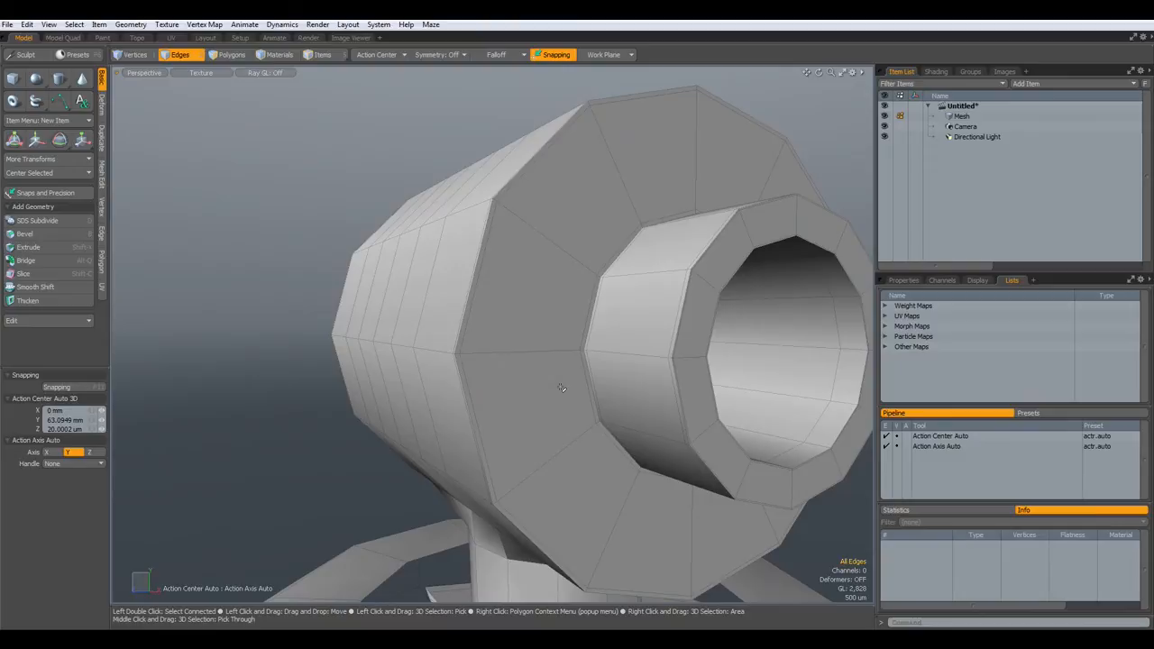
{"action": "scroll", "coordinate": [529, 416], "scroll_direction": "down", "scroll_amount": 3}
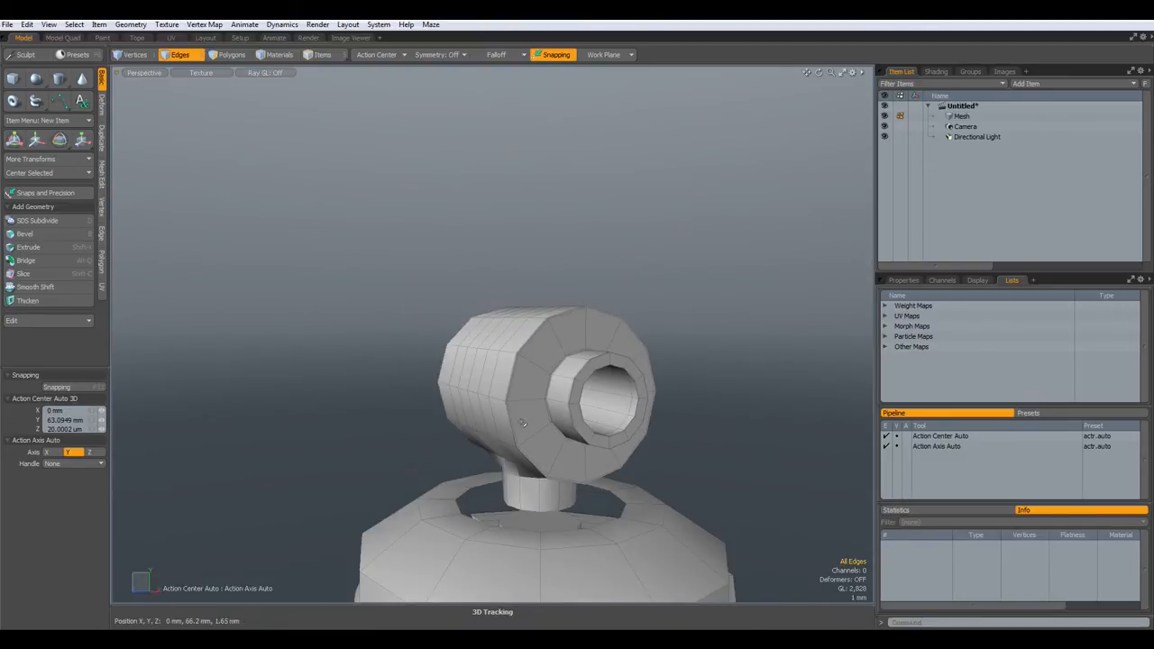
- Assign a new material named Cylinder to all of the cannon's polygons
{"action": "key", "text": "3"}
{"action": "double_click", "coordinate": [528, 423]}
{"action": "double_click", "coordinate": [528, 423]}
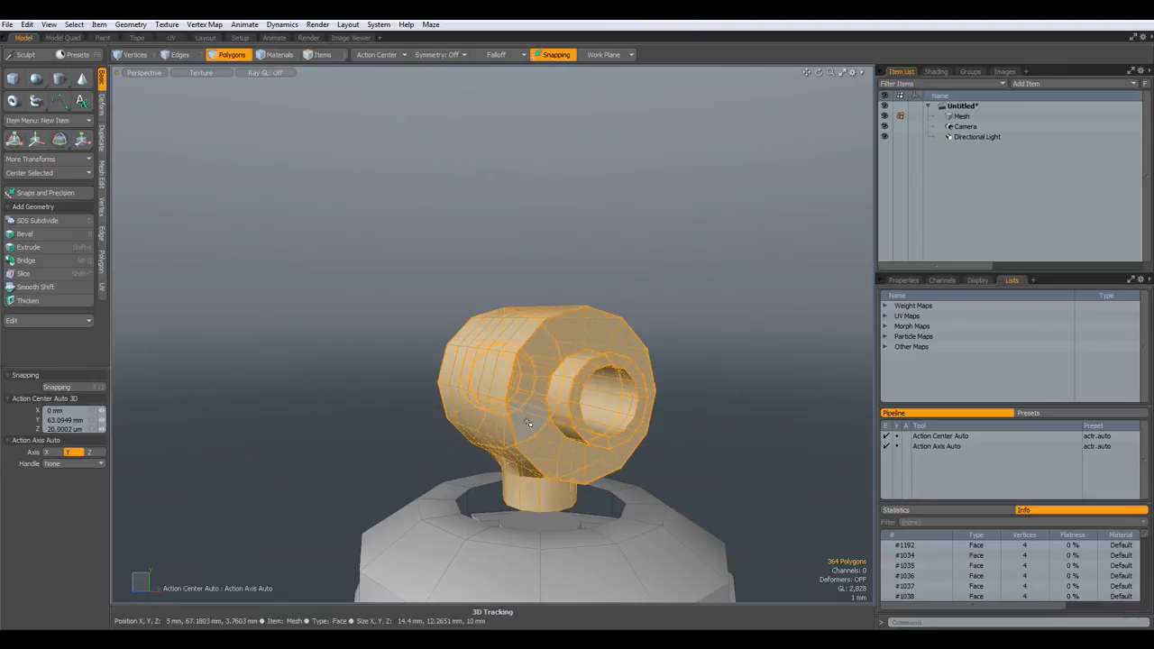
{"action": "key", "text": "m"}
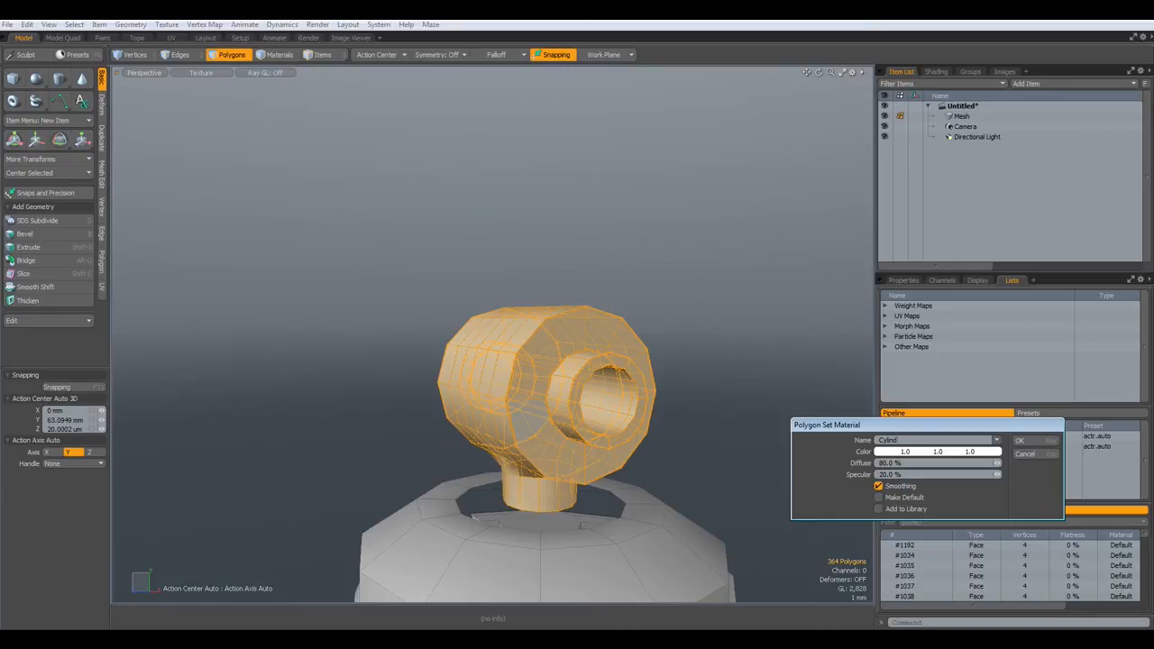
{"action": "key", "text": "Return"}
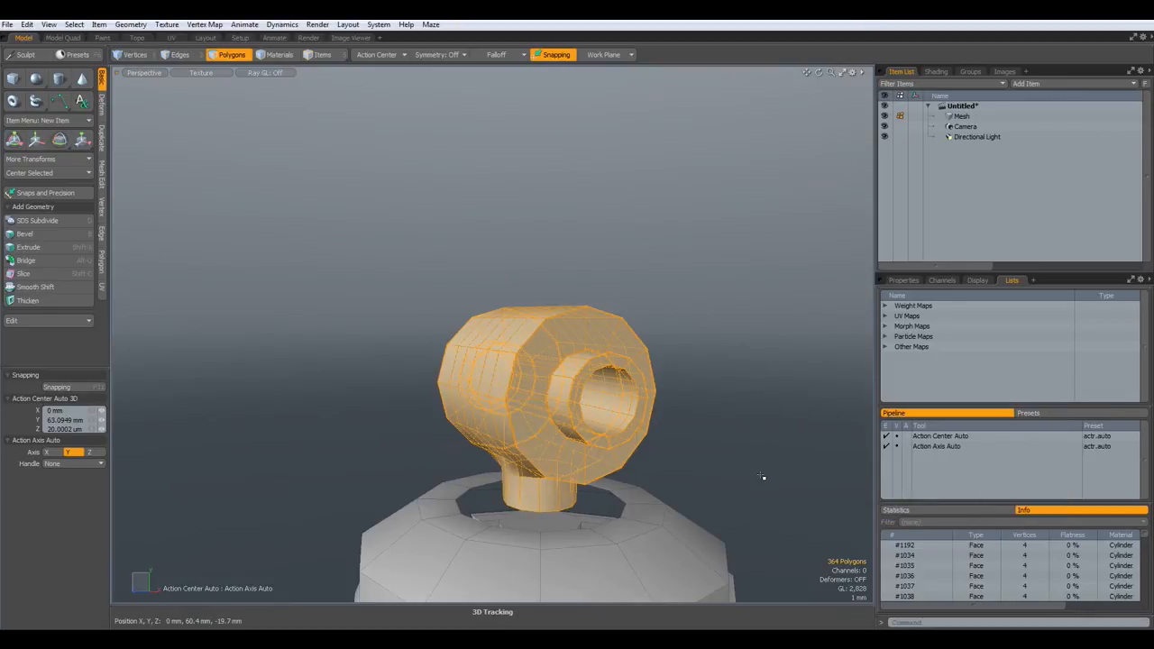
- Select the rings of faces lining the hole and give them a new material named Shiny
{"action": "left_click", "coordinate": [612, 413]}
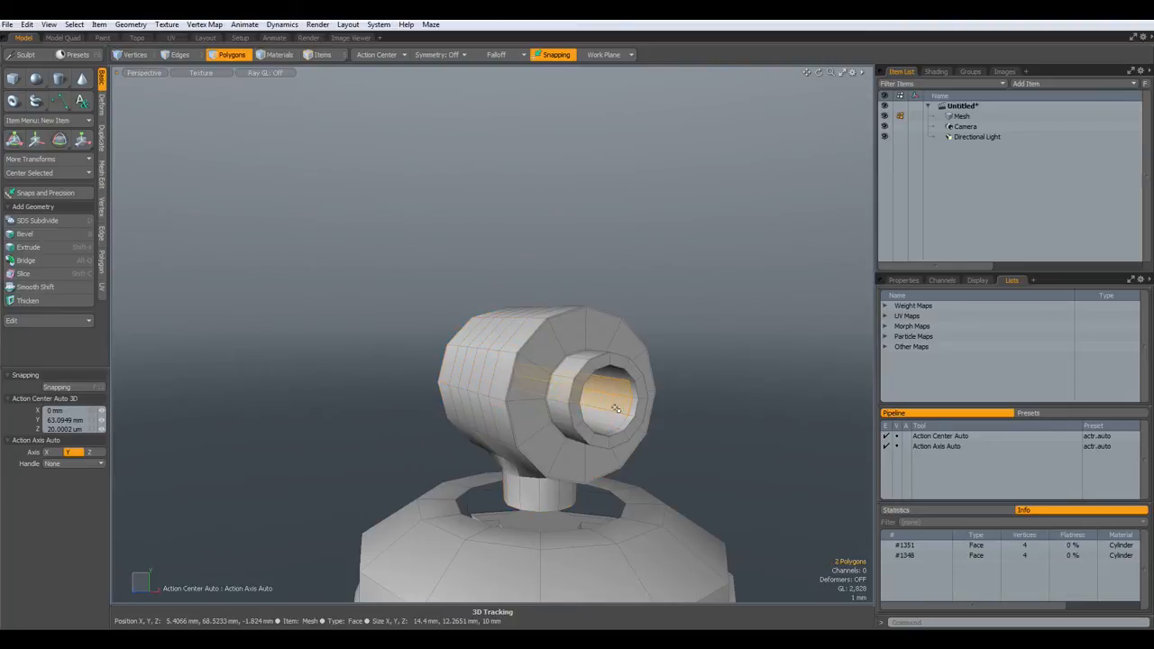
{"action": "scroll", "coordinate": [613, 413], "scroll_direction": "up", "scroll_amount": 5}
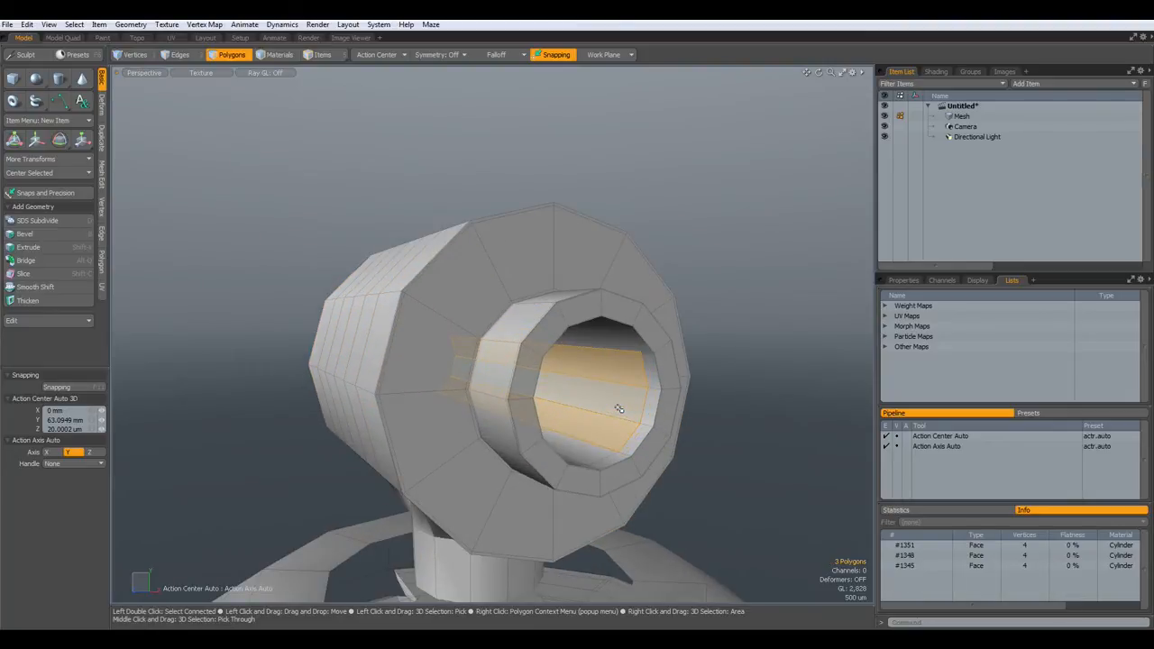
{"action": "key", "text": "l"}
{"action": "key", "text": "shift+Up"}
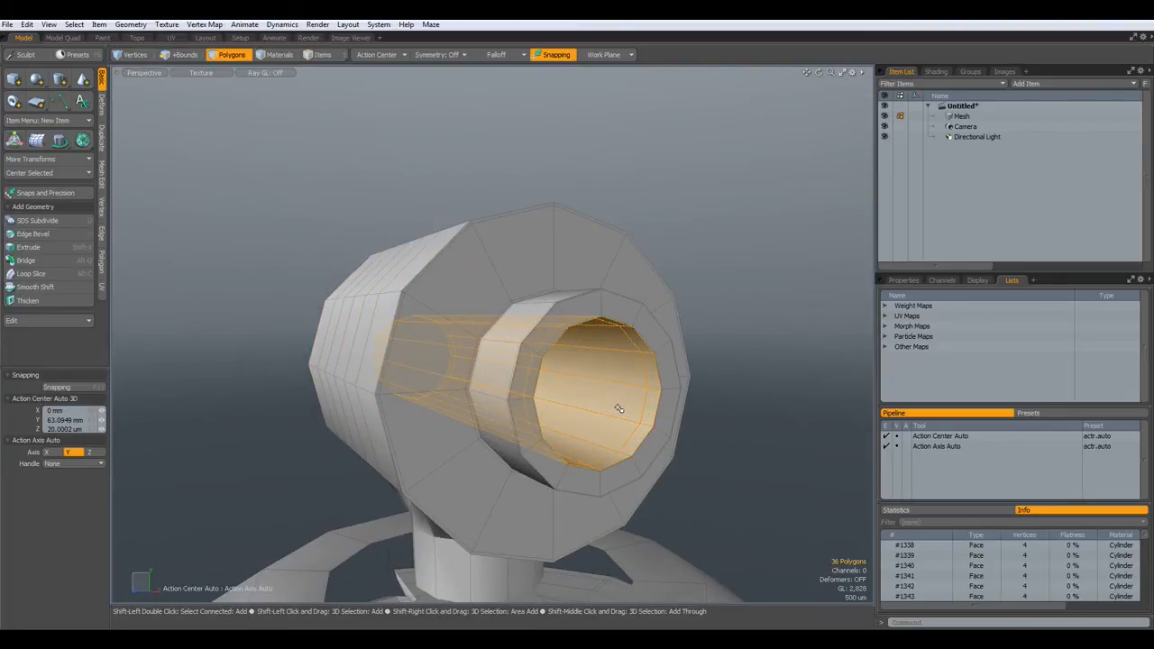
{"action": "key", "text": "shift+Up"}
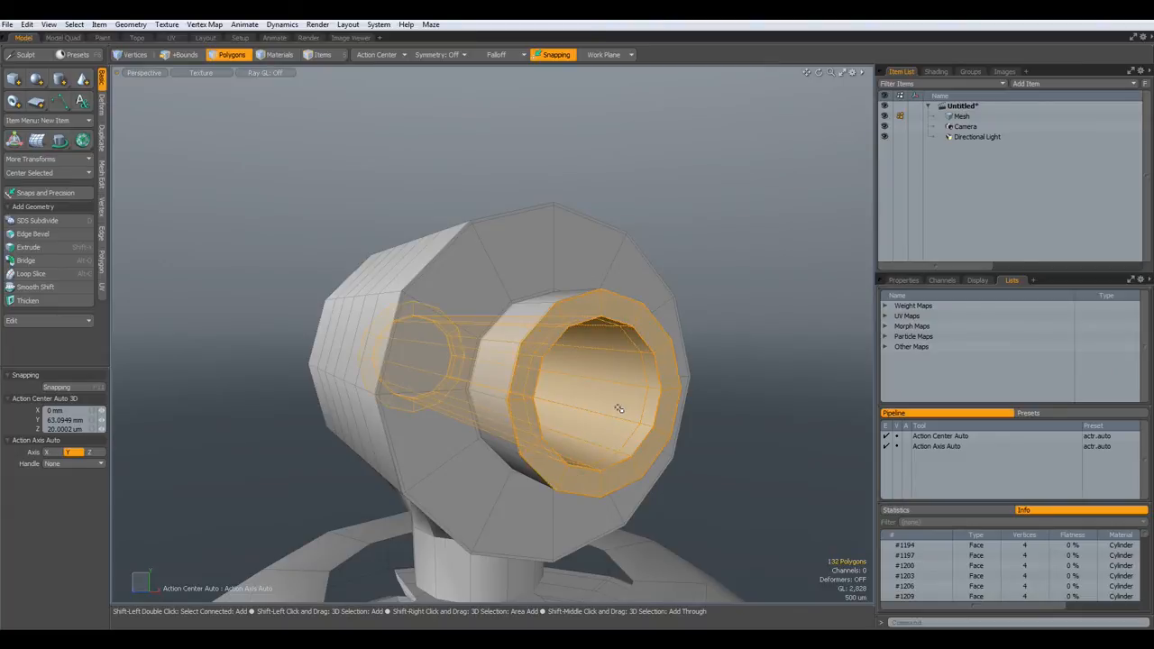
{"action": "key", "text": "shift+Up"}
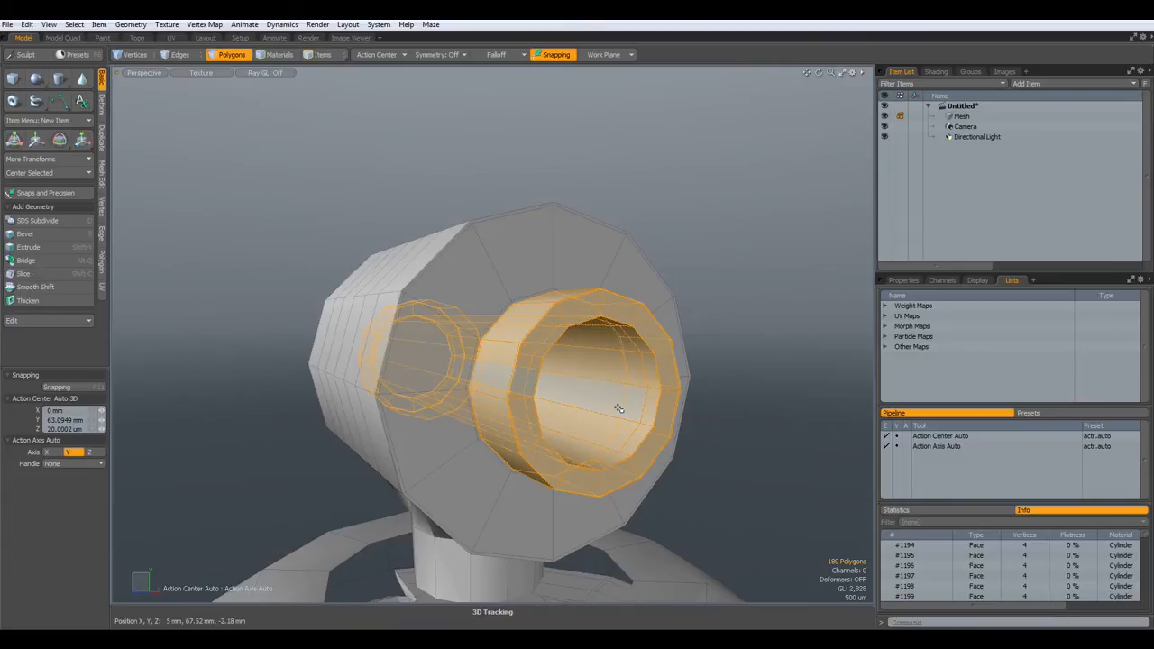
{"action": "type", "text": "m"}
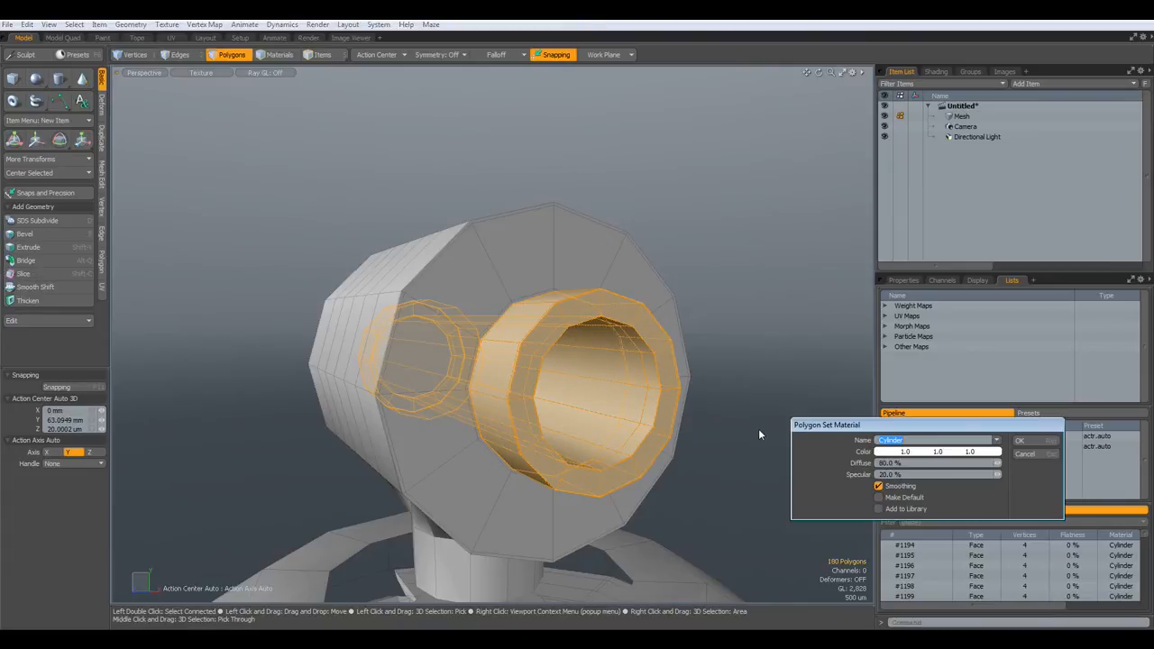
{"action": "type", "text": "Shiny"}
{"action": "key", "text": "Return"}
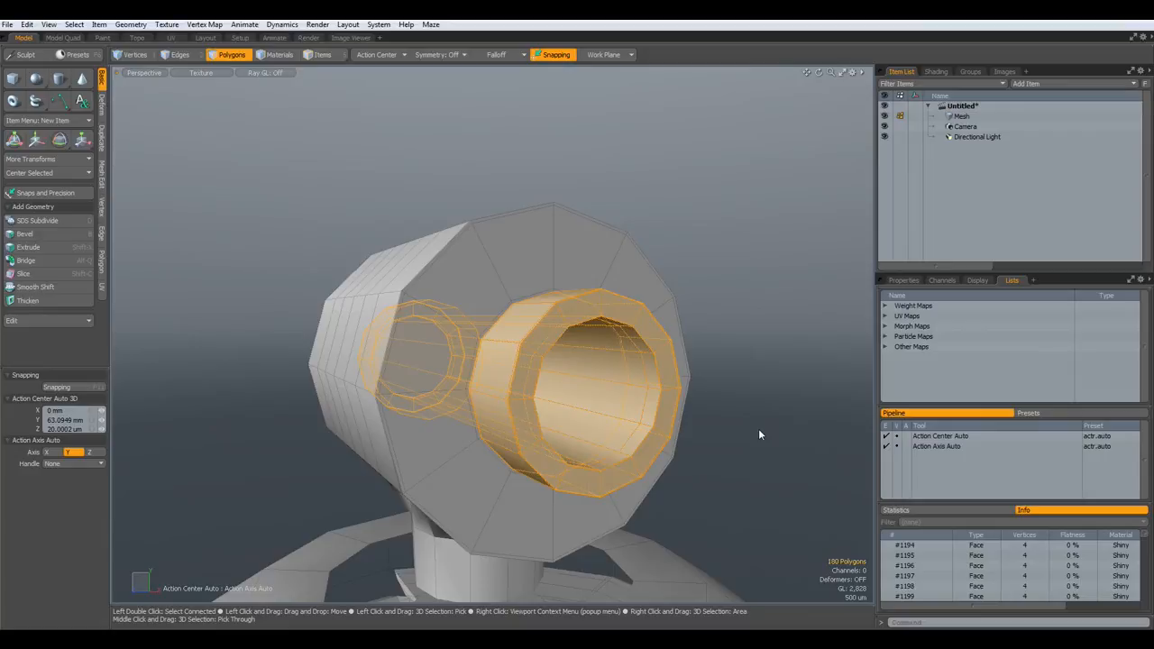
{"action": "scroll", "coordinate": [448, 388], "scroll_direction": "up", "scroll_amount": 5}
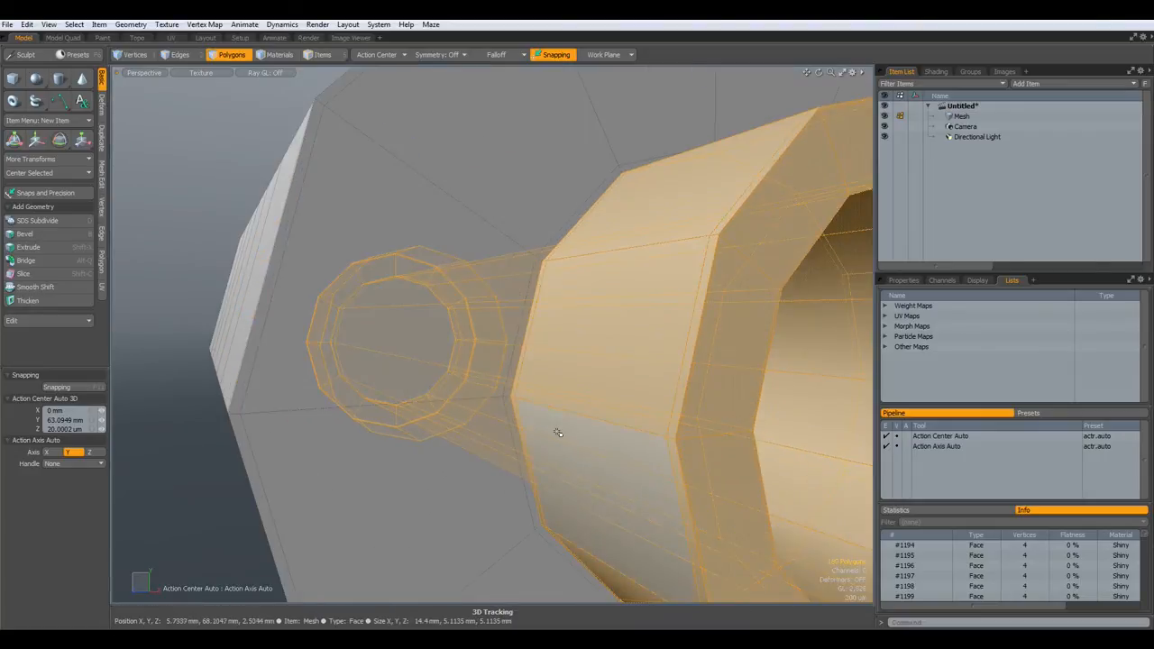
- Select the full loop of thin rim polygons around the cap
{"action": "left_click", "coordinate": [159, 368]}
{"action": "scroll", "coordinate": [533, 443], "scroll_direction": "up", "scroll_amount": 5}
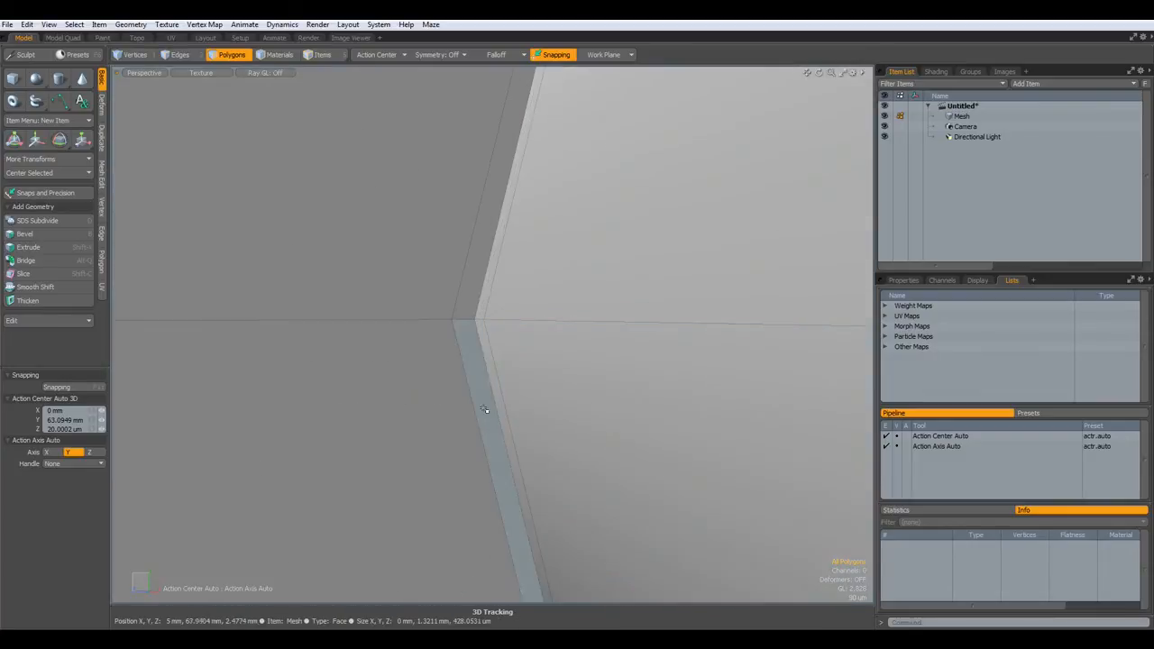
{"action": "left_click", "coordinate": [471, 314]}
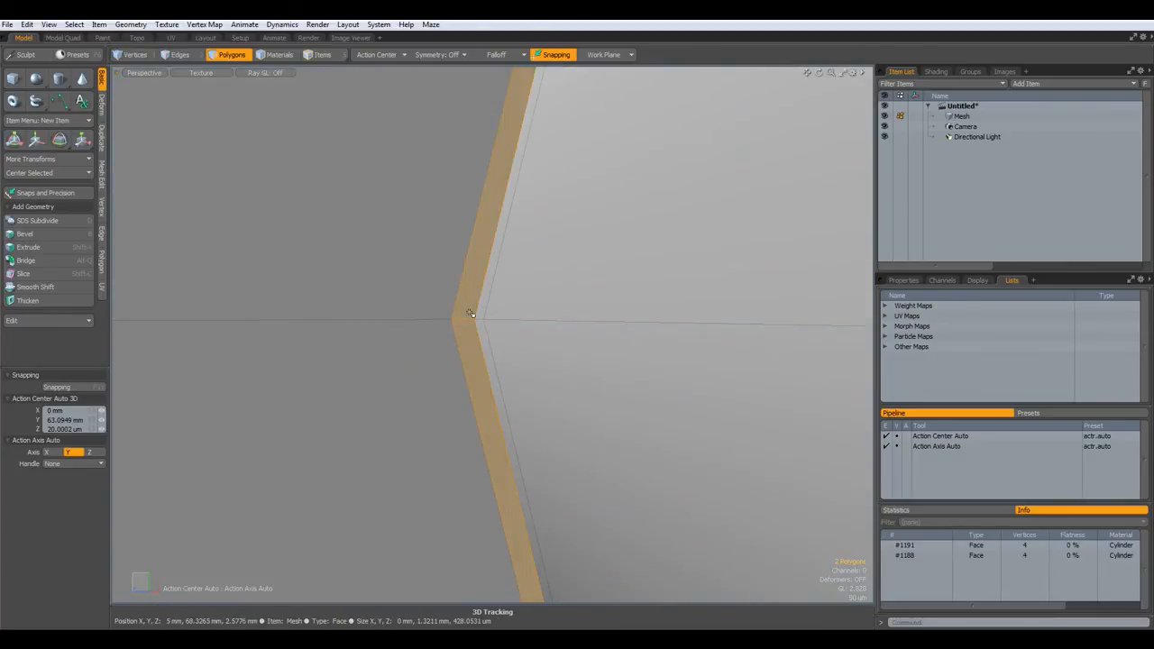
{"action": "scroll", "coordinate": [471, 313], "scroll_direction": "down", "scroll_amount": 5}
{"action": "key", "text": "l"}
{"action": "left_click_drag", "start_coordinate": [469, 311], "coordinate": [539, 273], "text": "alt"}
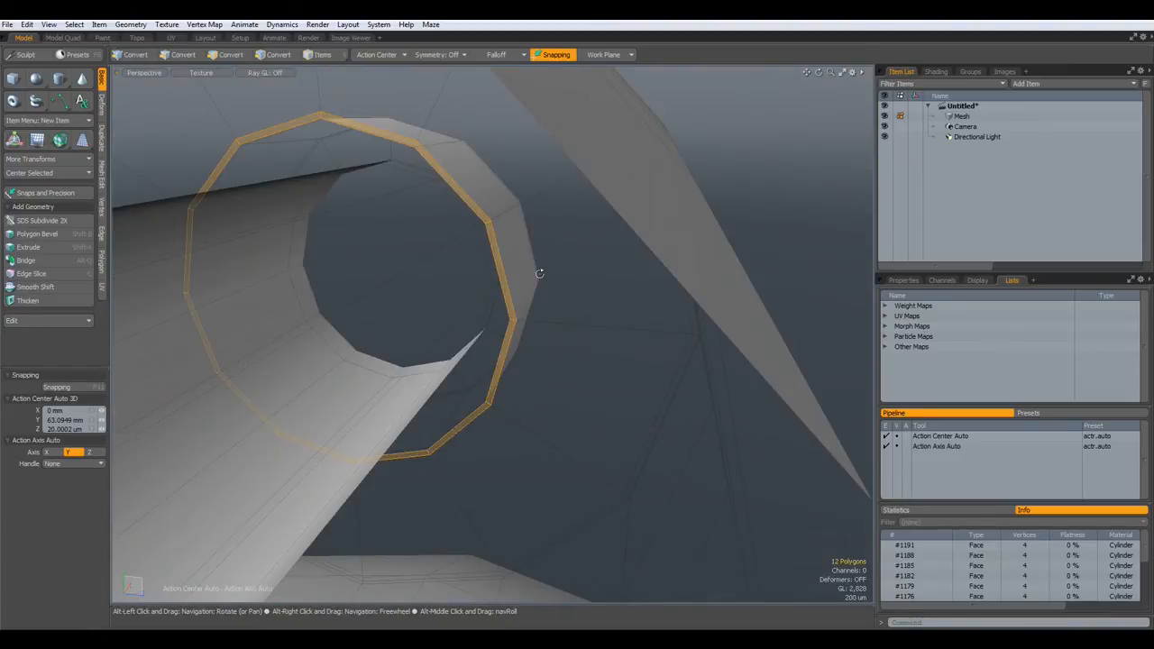
{"action": "scroll", "coordinate": [547, 271], "scroll_direction": "down", "scroll_amount": 5}
{"action": "scroll", "coordinate": [421, 338], "scroll_direction": "up", "scroll_amount": 4}
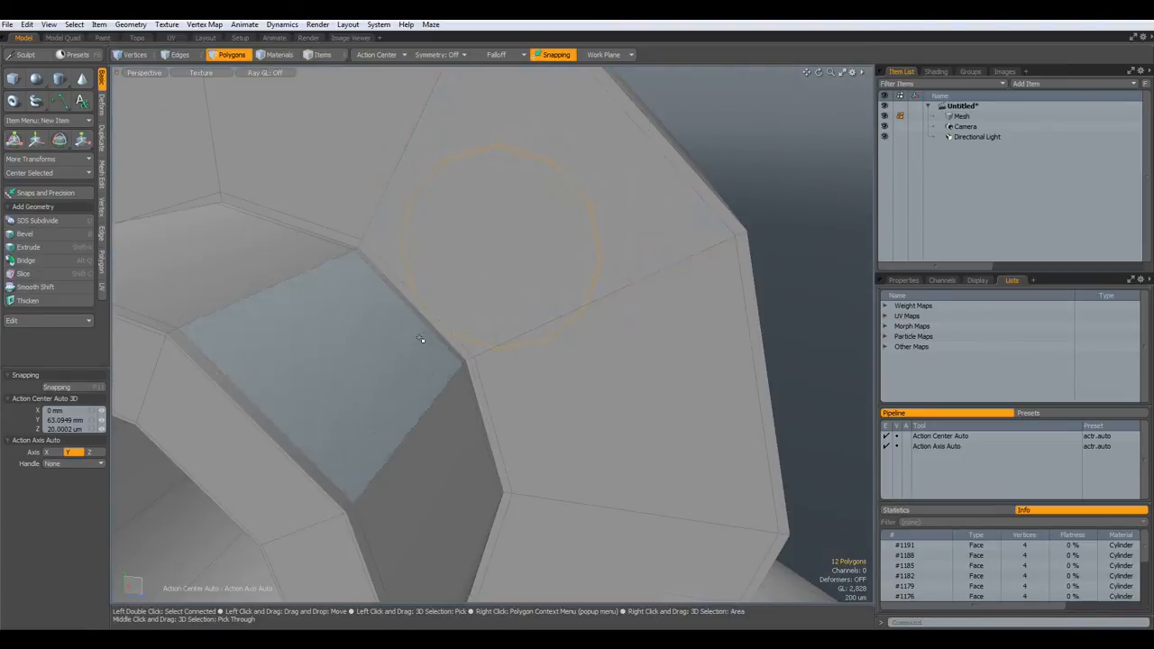
{"action": "left_click_drag", "start_coordinate": [377, 259], "coordinate": [356, 244], "text": "shift"}
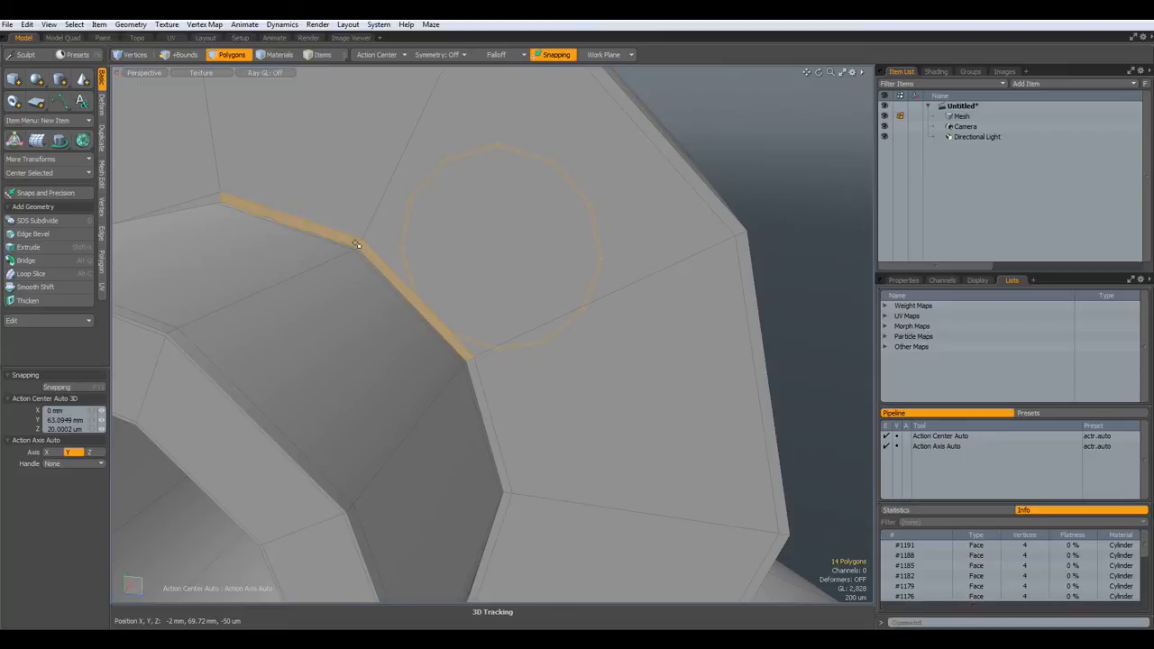
{"action": "key", "text": "l"}
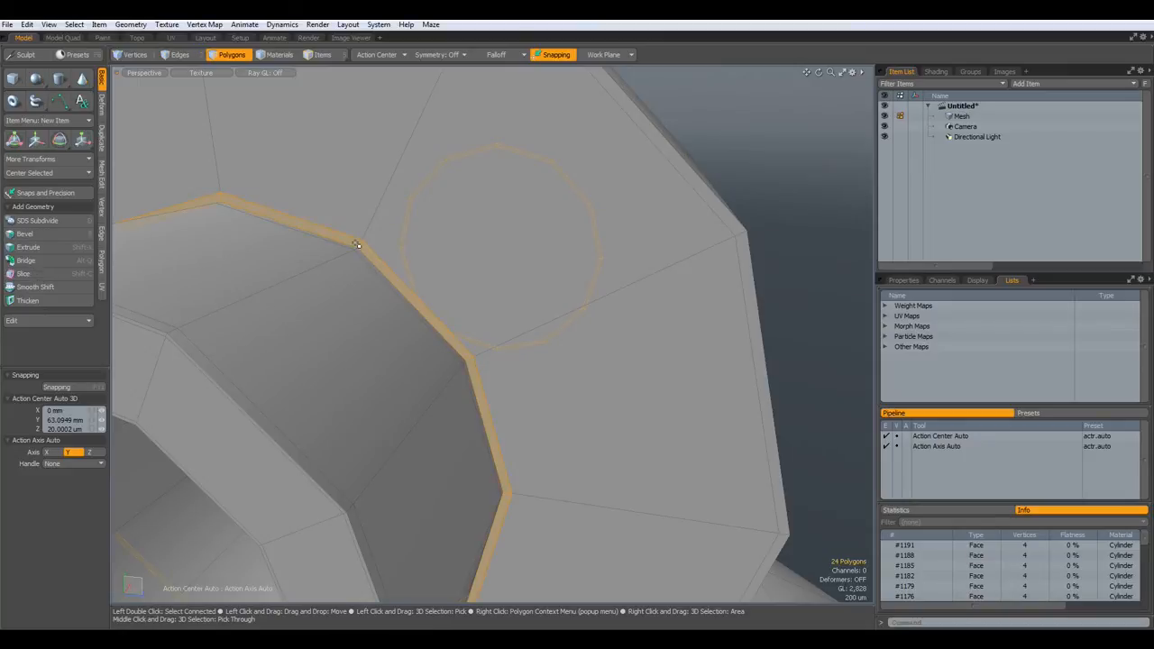
- Assign a new material named Black to the selected rim polygons
{"action": "key", "text": "m"}
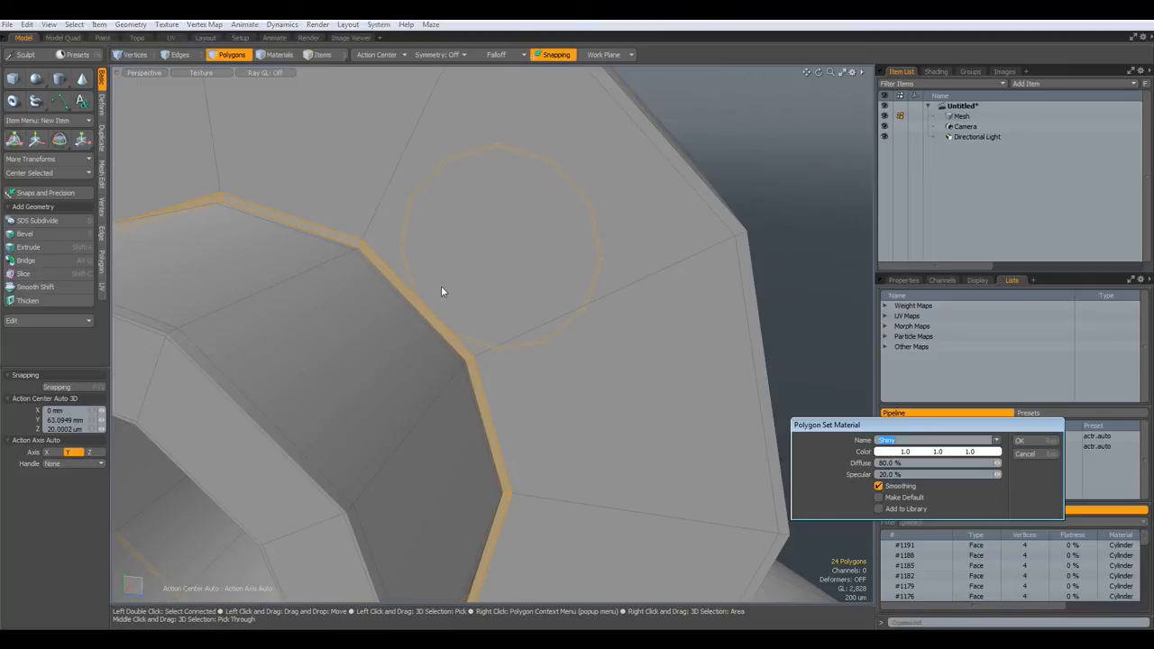
{"action": "type", "text": "Black"}
{"action": "key", "text": "Return"}
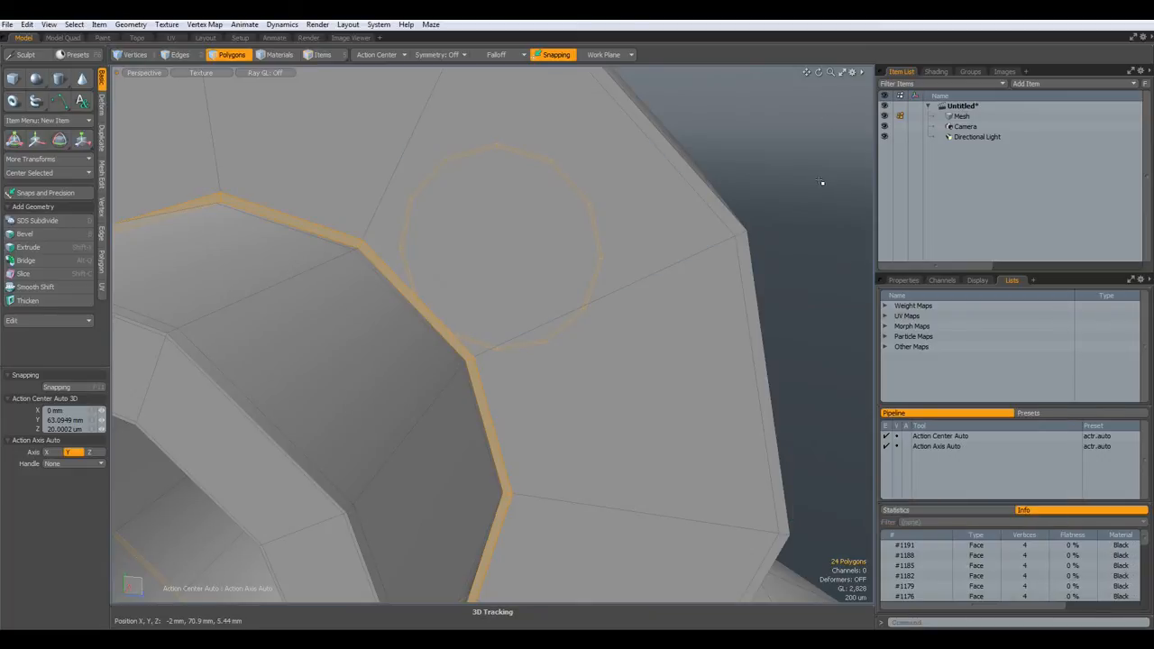
{"action": "left_click", "coordinate": [821, 182]}
{"action": "scroll", "coordinate": [827, 192], "scroll_direction": "down", "scroll_amount": 6}
{"action": "left_click_drag", "start_coordinate": [827, 194], "coordinate": [582, 273], "text": "alt"}
- Select the eyelet mount and rotate it 180° about the X axis
{"action": "double_click", "coordinate": [739, 255]}
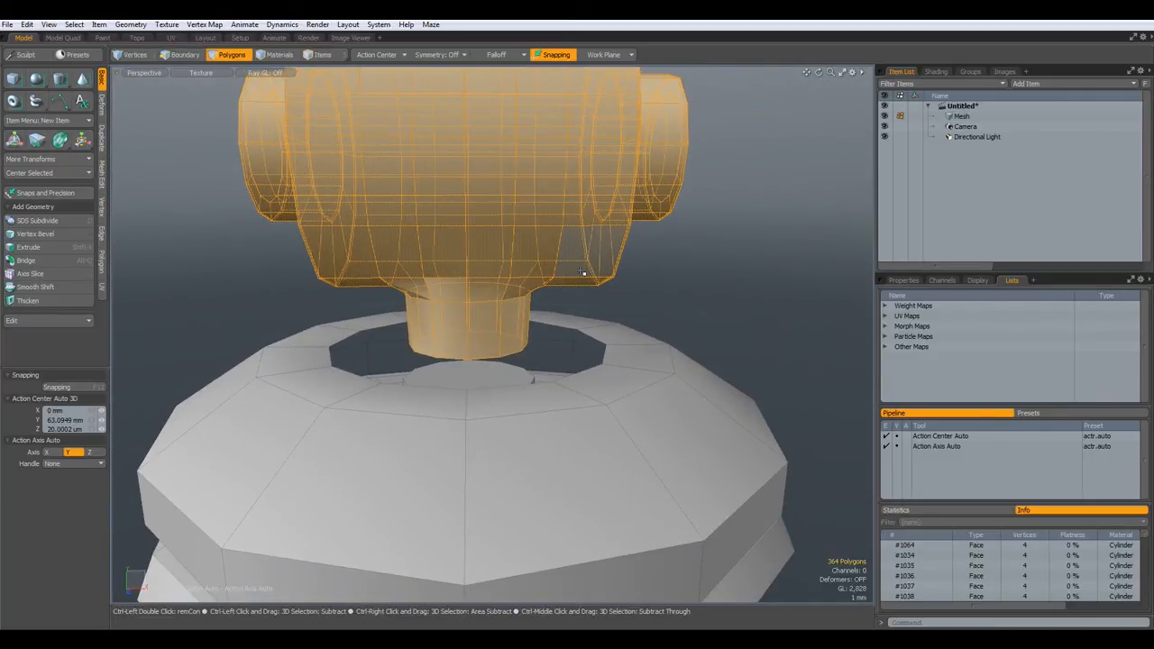
{"action": "left_click_drag", "start_coordinate": [730, 327], "coordinate": [577, 324], "text": "alt"}
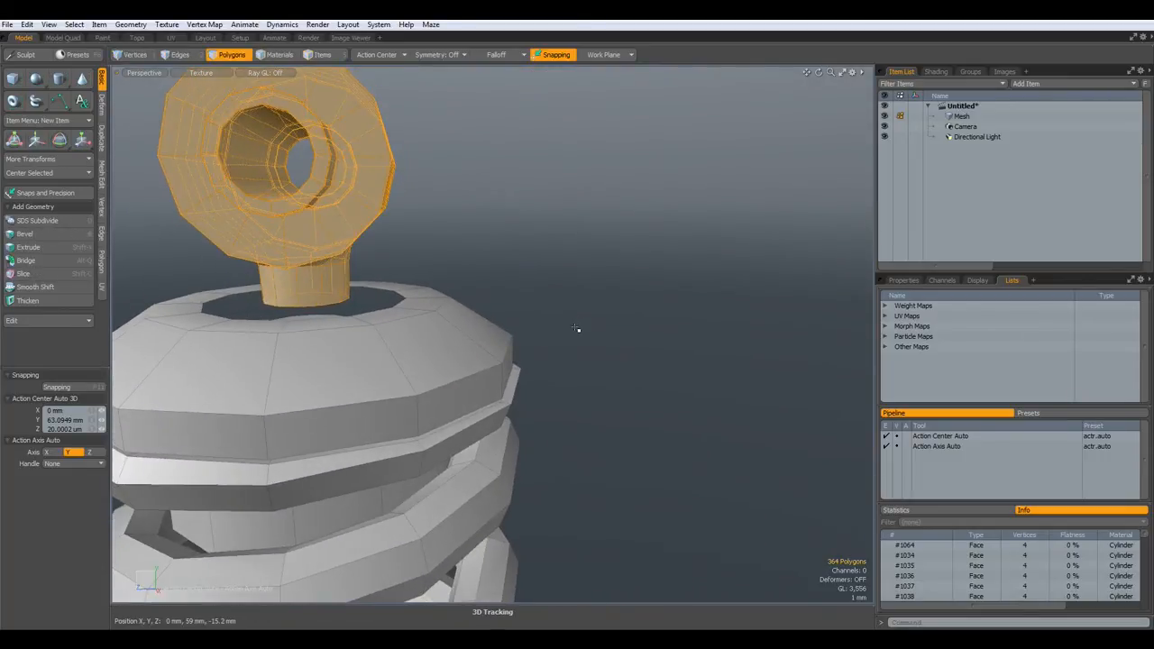
{"action": "key", "text": "e"}
{"action": "left_click_drag", "start_coordinate": [324, 244], "coordinate": [267, 237]}
{"action": "scroll", "coordinate": [577, 520], "scroll_direction": "down", "scroll_amount": 6}
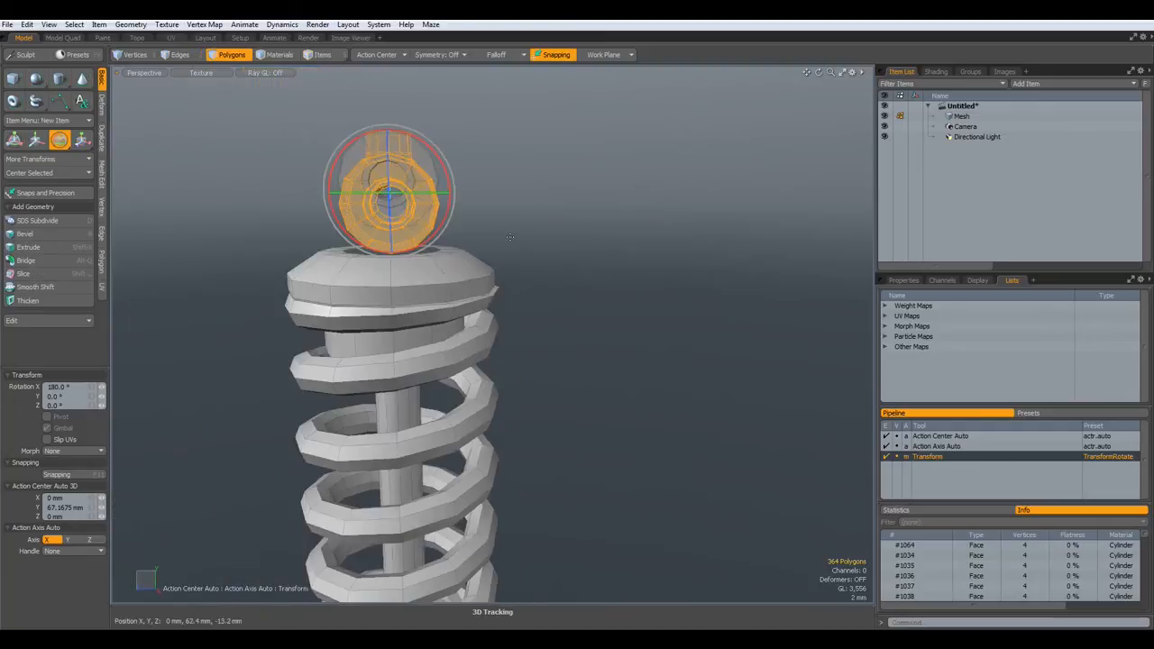
- Move the eyelet mount down in Y to -121.5 mm, at the lower cylinder's base
{"action": "left_click_drag", "start_coordinate": [576, 521], "coordinate": [631, 199], "text": "alt+shift"}
{"action": "key", "text": "w"}
{"action": "scroll", "coordinate": [559, 176], "scroll_direction": "down", "scroll_amount": 5}
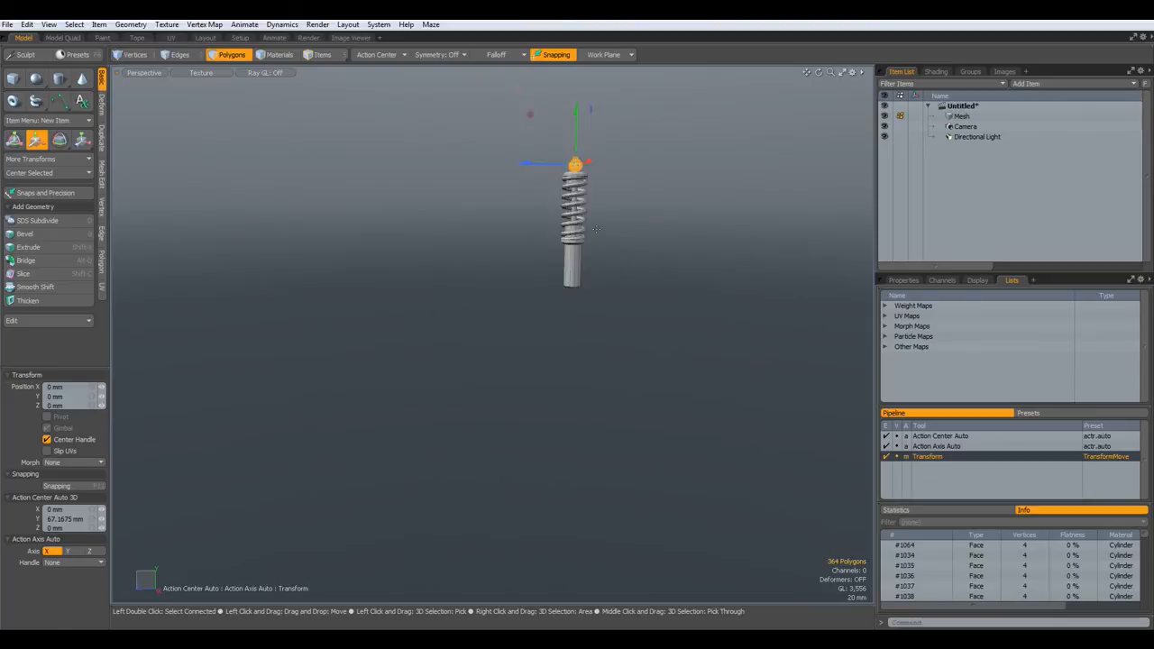
{"action": "left_click_drag", "start_coordinate": [521, 87], "coordinate": [518, 285]}
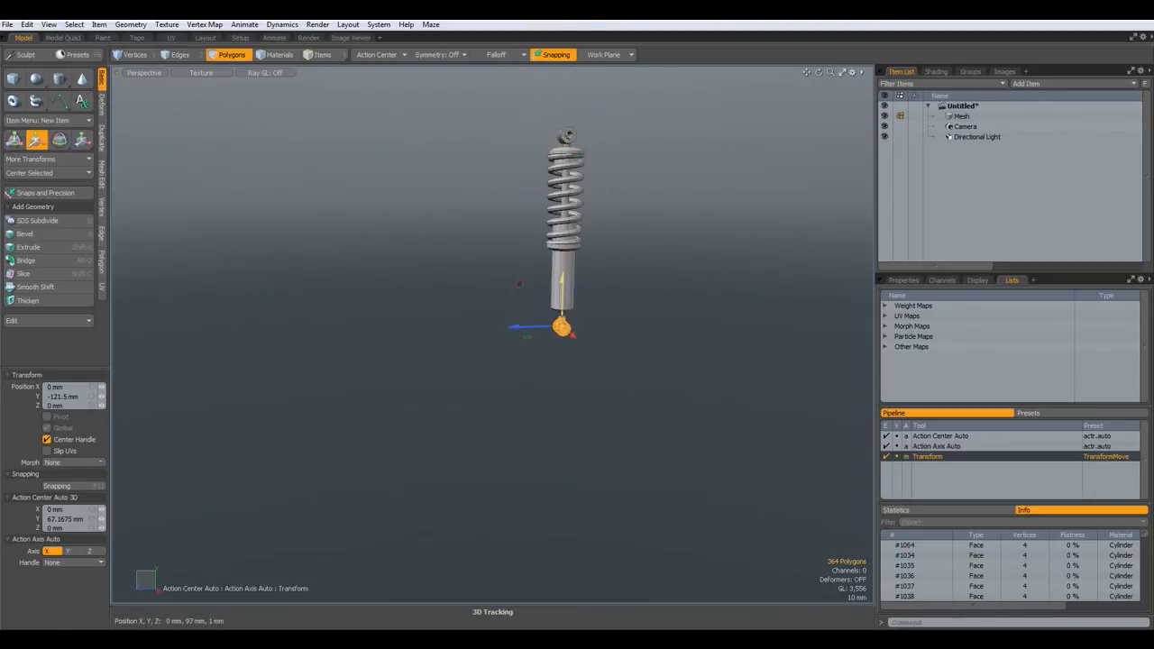
{"action": "key", "text": "q"}
{"action": "left_click_drag", "start_coordinate": [622, 225], "coordinate": [445, 190], "text": "alt"}
{"action": "scroll", "coordinate": [602, 162], "scroll_direction": "up", "scroll_amount": 5}
- Select the top eyelet stem's bottom edge loop together with the cap hole's edge loop
{"action": "key", "text": "1"}
{"action": "scroll", "coordinate": [459, 246], "scroll_direction": "up", "scroll_amount": 4}
{"action": "key", "text": "2"}
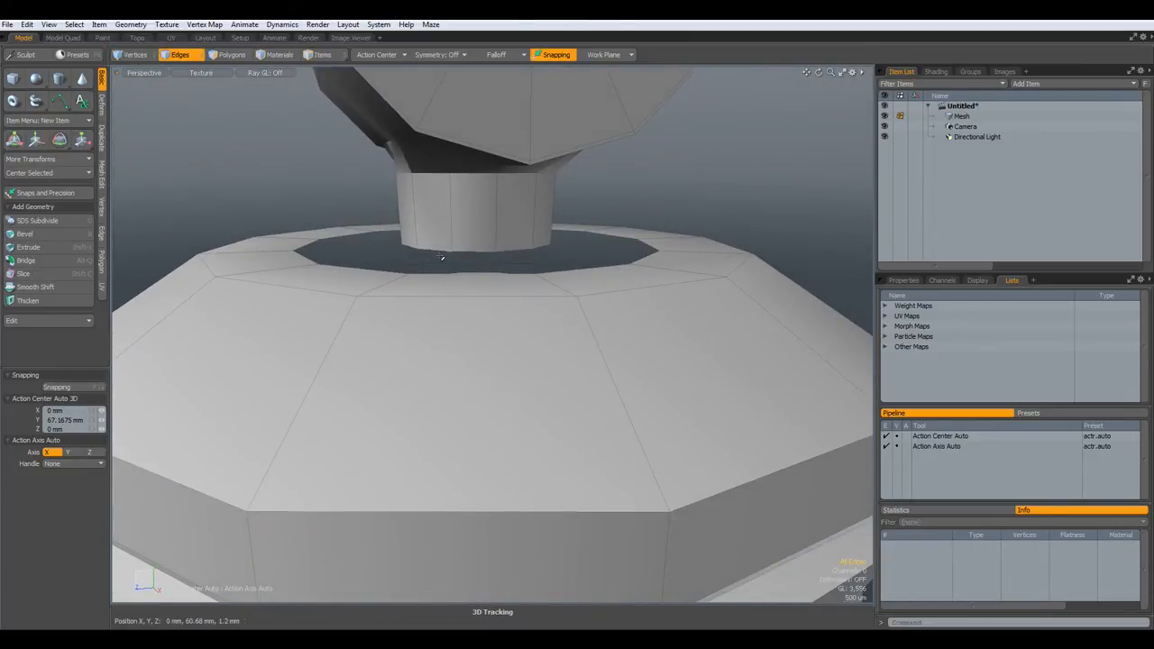
{"action": "double_click", "coordinate": [435, 250]}
{"action": "left_click_drag", "start_coordinate": [425, 291], "coordinate": [360, 297], "text": "alt"}
{"action": "double_click", "coordinate": [363, 295], "text": "shift"}
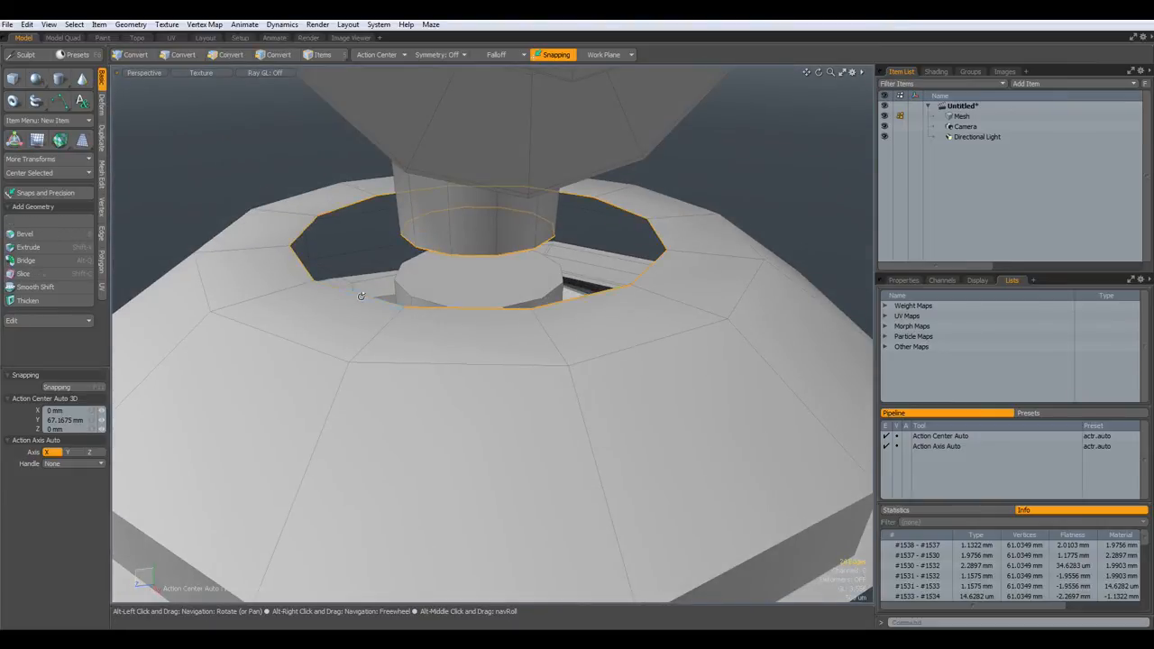
- Bridge the two loops into one continuous surface and check it with subdivision preview
{"action": "key", "text": "alt+q"}
{"action": "left_click", "coordinate": [363, 295]}
{"action": "key", "text": "space"}
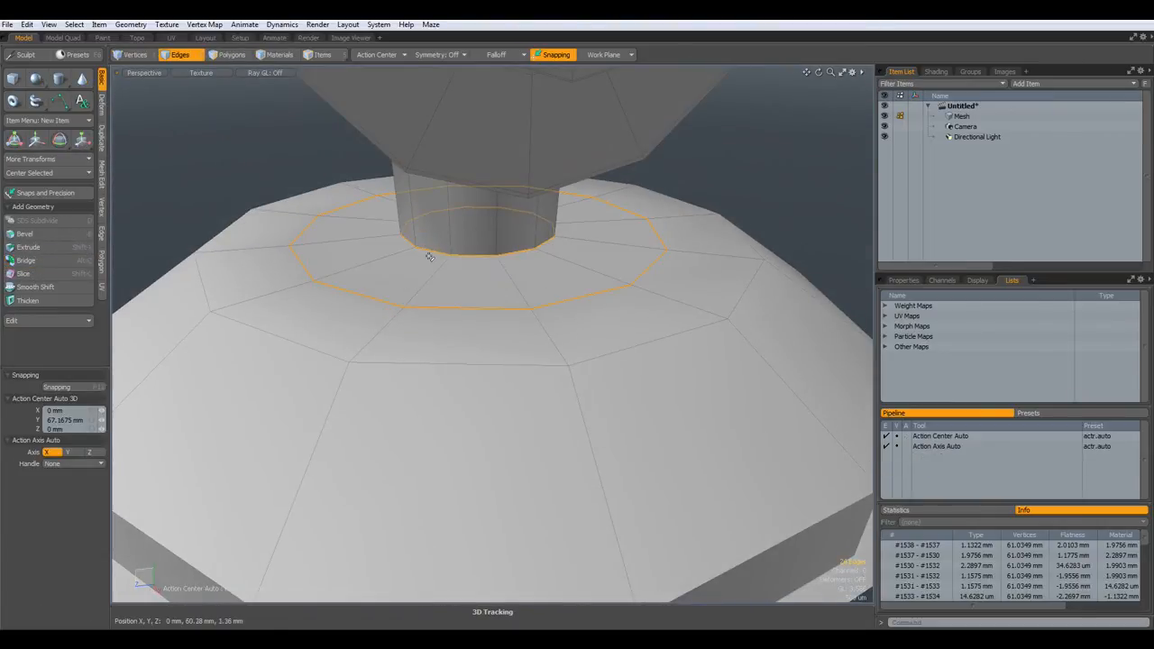
{"action": "left_click", "coordinate": [246, 145]}
{"action": "key", "text": "Tab"}
{"action": "left_click_drag", "start_coordinate": [362, 226], "coordinate": [435, 246], "text": "alt"}
{"action": "scroll", "coordinate": [436, 246], "scroll_direction": "down", "scroll_amount": 5}
{"action": "left_click_drag", "start_coordinate": [451, 293], "coordinate": [455, 260], "text": "alt"}
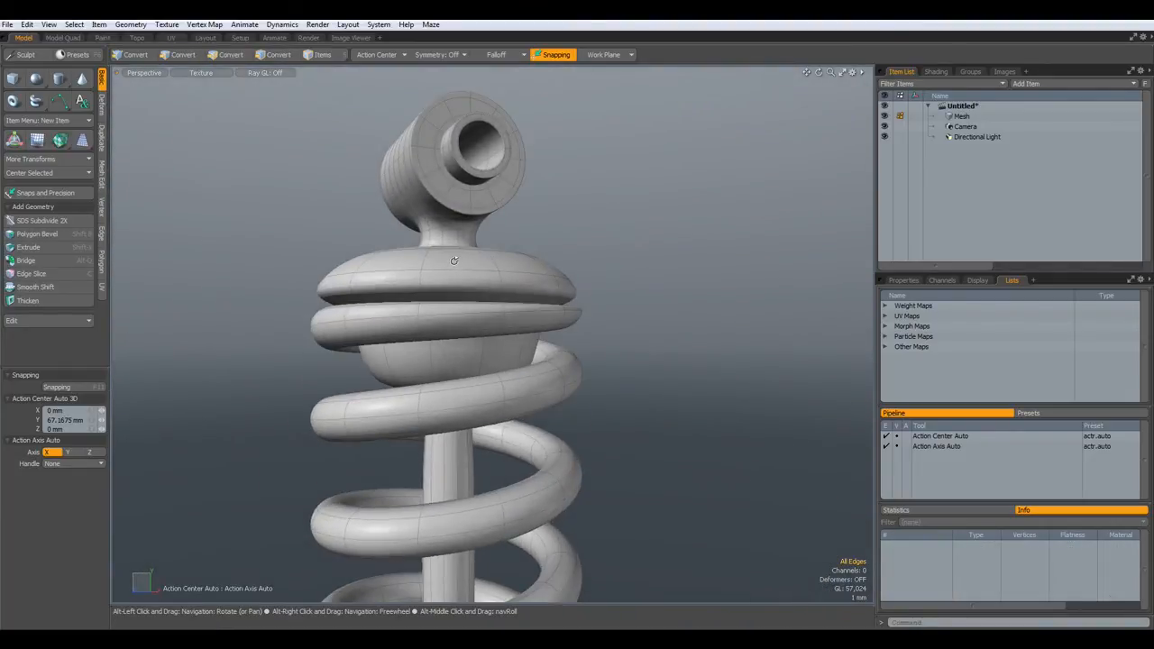
{"action": "key", "text": "Tab"}
{"action": "scroll", "coordinate": [446, 282], "scroll_direction": "up", "scroll_amount": 3}
{"action": "scroll", "coordinate": [446, 282], "scroll_direction": "down", "scroll_amount": 4}
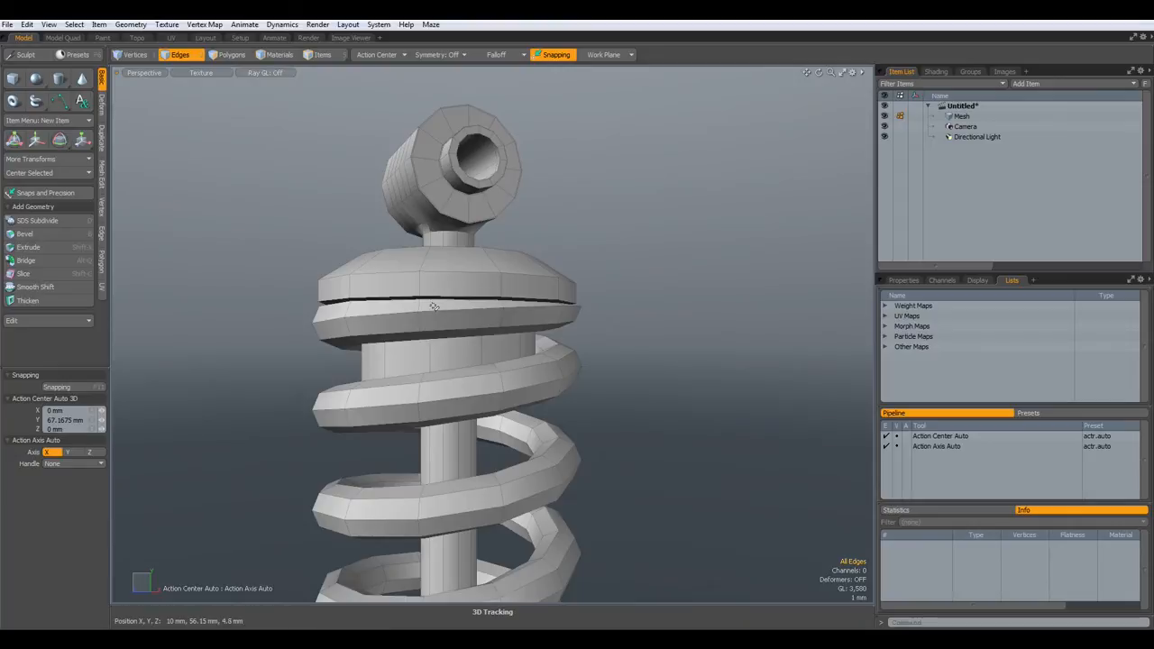
- Scale the bottom cap's centre polygon to 156.5% in X and Z, then delete it
{"action": "scroll", "coordinate": [437, 314], "scroll_direction": "down", "scroll_amount": 6}
{"action": "left_click_drag", "start_coordinate": [489, 430], "coordinate": [487, 274], "text": "alt+shift"}
{"action": "scroll", "coordinate": [437, 406], "scroll_direction": "up", "scroll_amount": 5}
{"action": "left_click_drag", "start_coordinate": [437, 406], "coordinate": [448, 302], "text": "alt"}
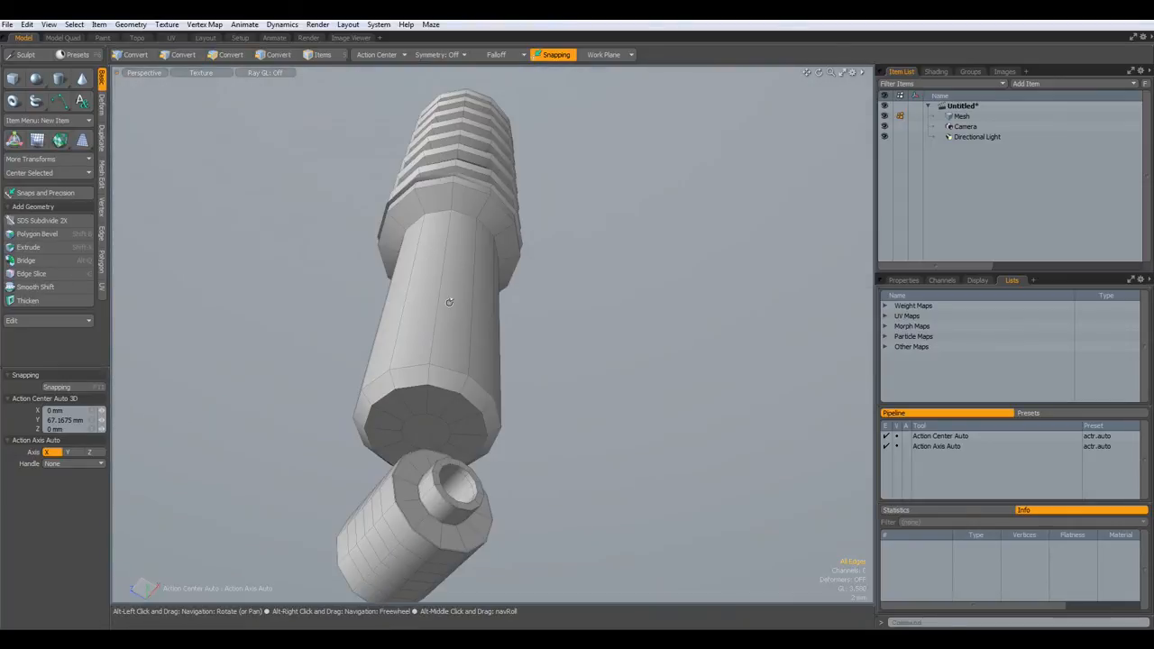
{"action": "key", "text": "3"}
{"action": "left_click", "coordinate": [428, 430]}
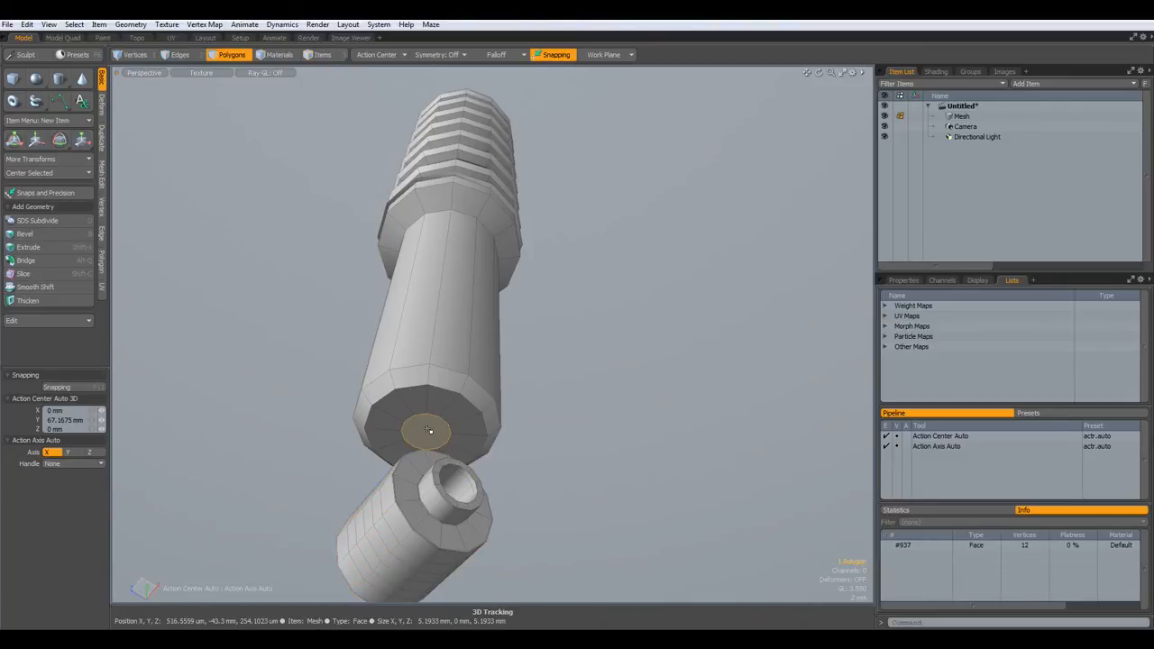
{"action": "key", "text": "w"}
{"action": "scroll", "coordinate": [442, 429], "scroll_direction": "up", "scroll_amount": 3}
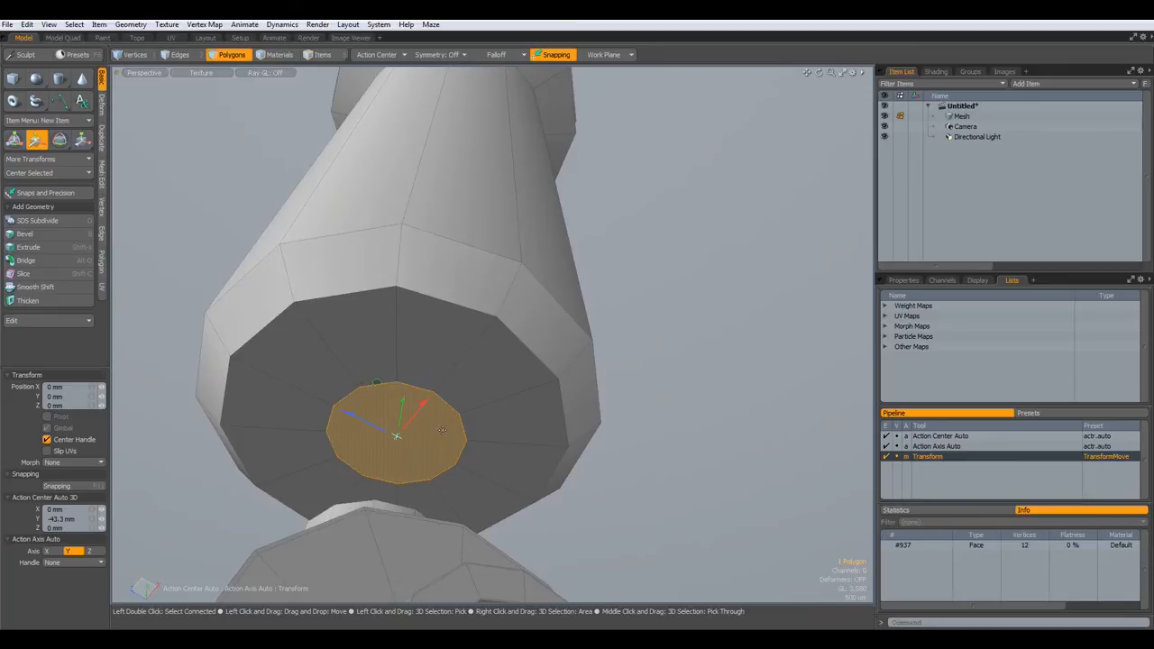
{"action": "key", "text": "r"}
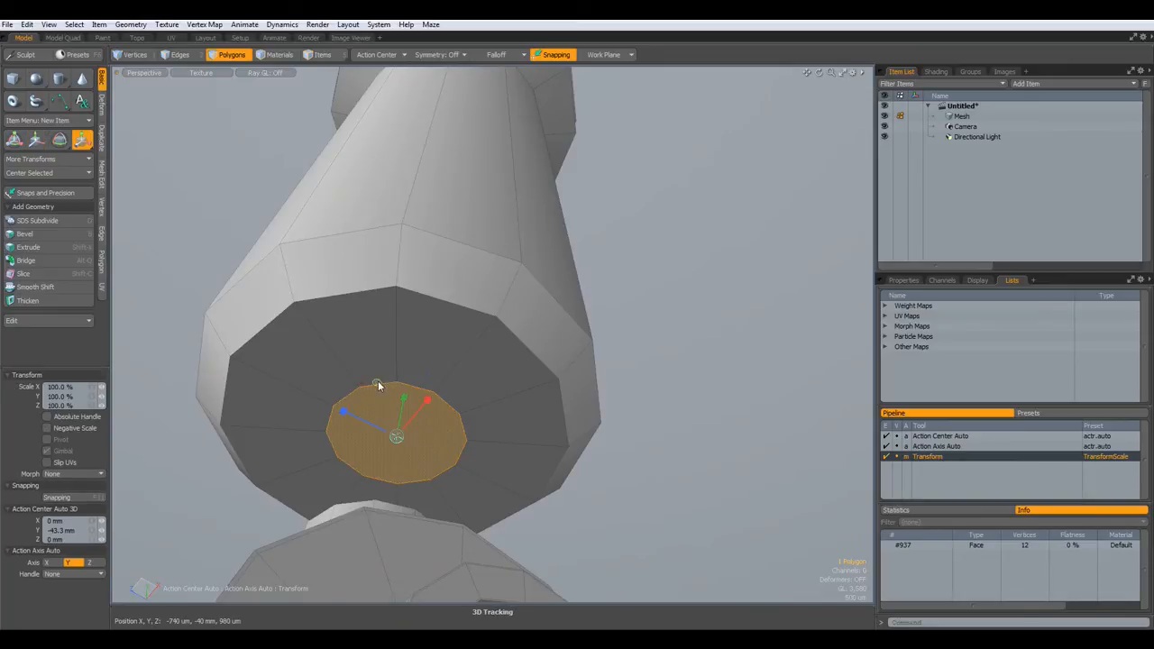
{"action": "left_click_drag", "start_coordinate": [377, 382], "coordinate": [427, 382]}
{"action": "key", "text": "space"}
- Select the lower eyelet stem's top rim edge loop
{"action": "left_click", "coordinate": [727, 399]}
{"action": "left_click_drag", "start_coordinate": [727, 400], "coordinate": [420, 438], "text": "alt"}
{"action": "key", "text": "3"}
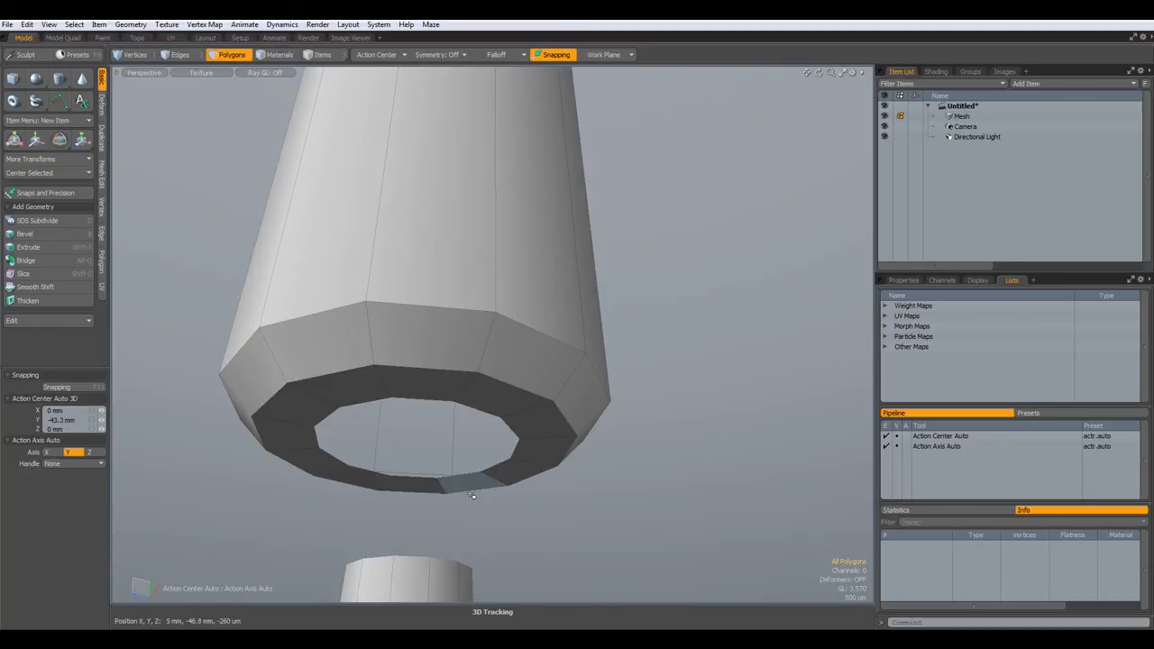
{"action": "key", "text": "2"}
{"action": "double_click", "coordinate": [445, 562]}
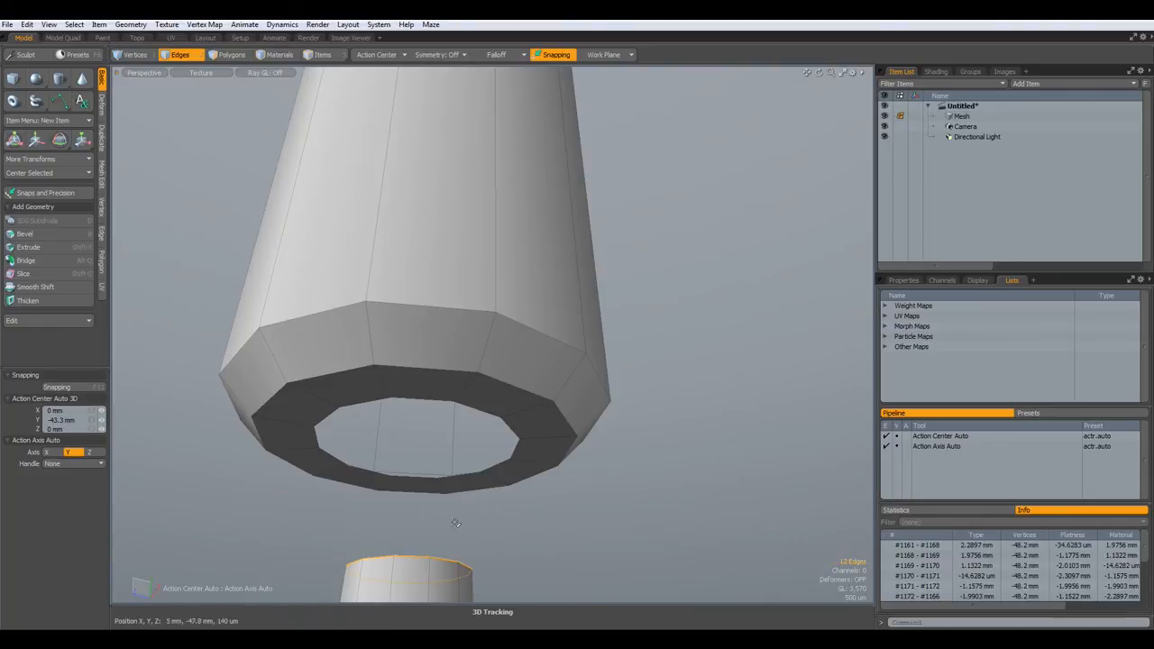
- Add the cap hole's inner loop, bridge it to the lower eyelet stem, and preview the smoothed neck
{"action": "double_click", "coordinate": [516, 455], "text": "shift"}
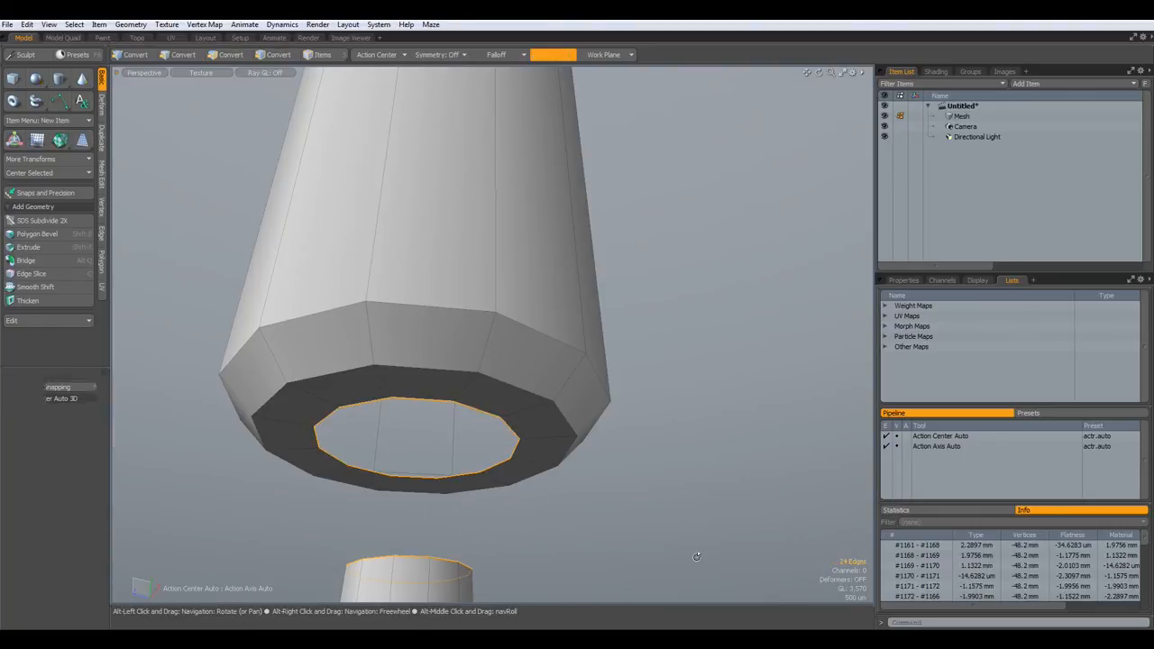
{"action": "key", "text": "alt+g"}
{"action": "left_click", "coordinate": [695, 553]}
{"action": "key", "text": "q"}
{"action": "scroll", "coordinate": [630, 534], "scroll_direction": "down", "scroll_amount": 5}
{"action": "left_click_drag", "start_coordinate": [630, 530], "coordinate": [617, 571], "text": "alt"}
{"action": "left_click_drag", "start_coordinate": [557, 534], "coordinate": [535, 439], "text": "alt+shift"}
{"action": "scroll", "coordinate": [535, 439], "scroll_direction": "up", "scroll_amount": 2}
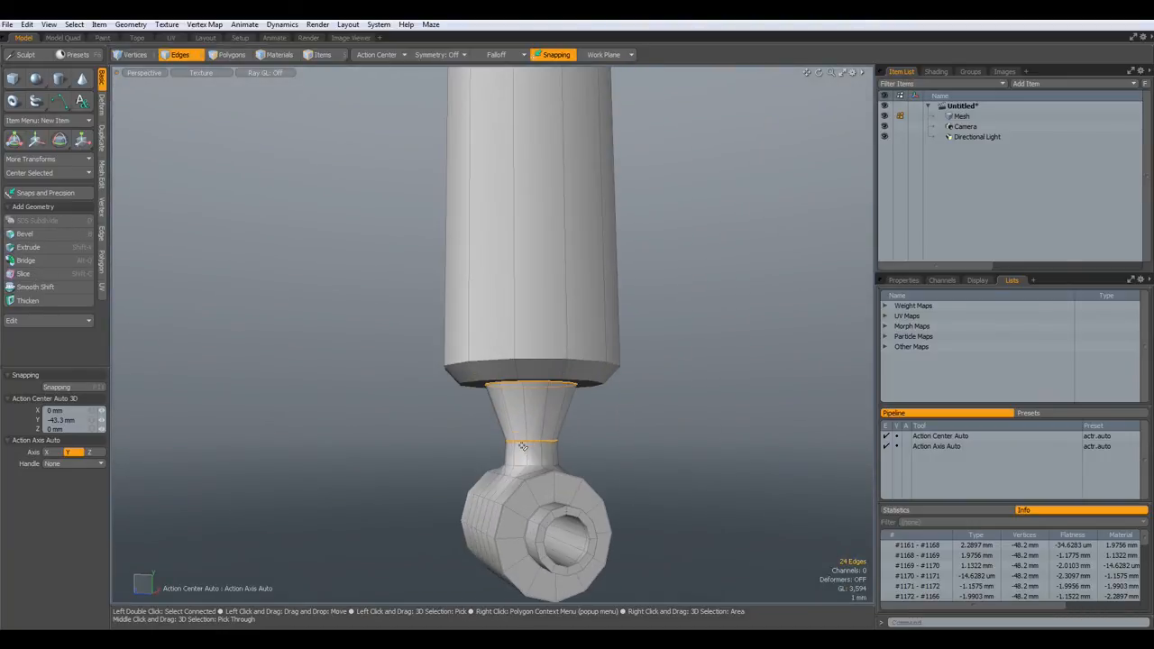
{"action": "key", "text": "Tab"}
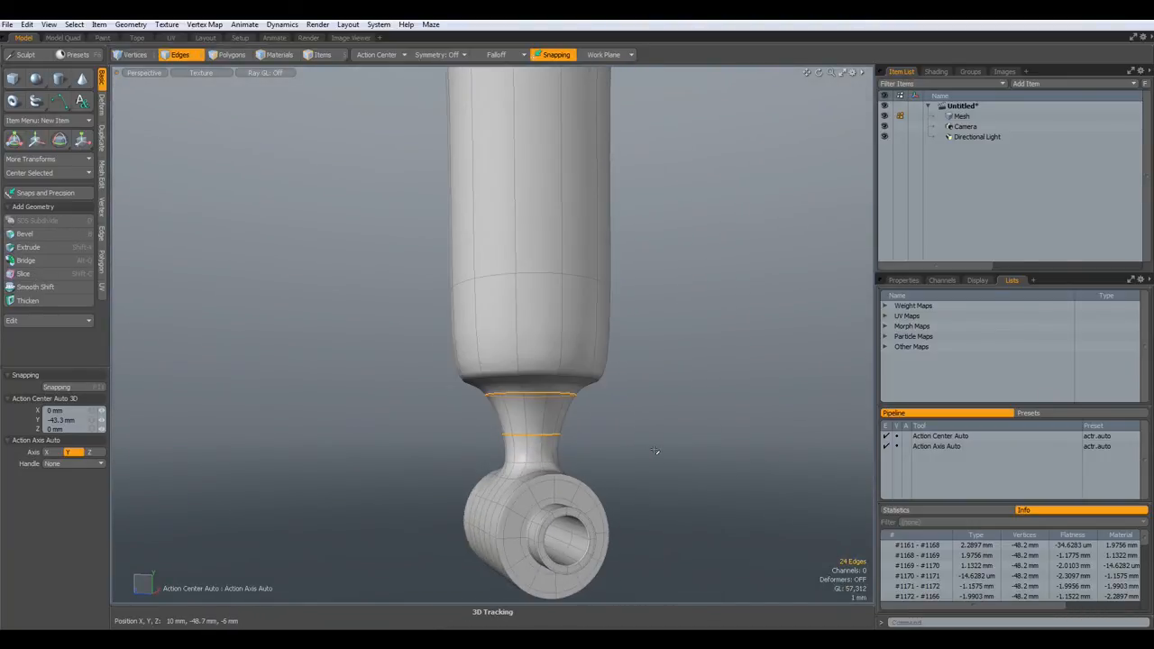
{"action": "scroll", "coordinate": [653, 451], "scroll_direction": "down", "scroll_amount": 2}
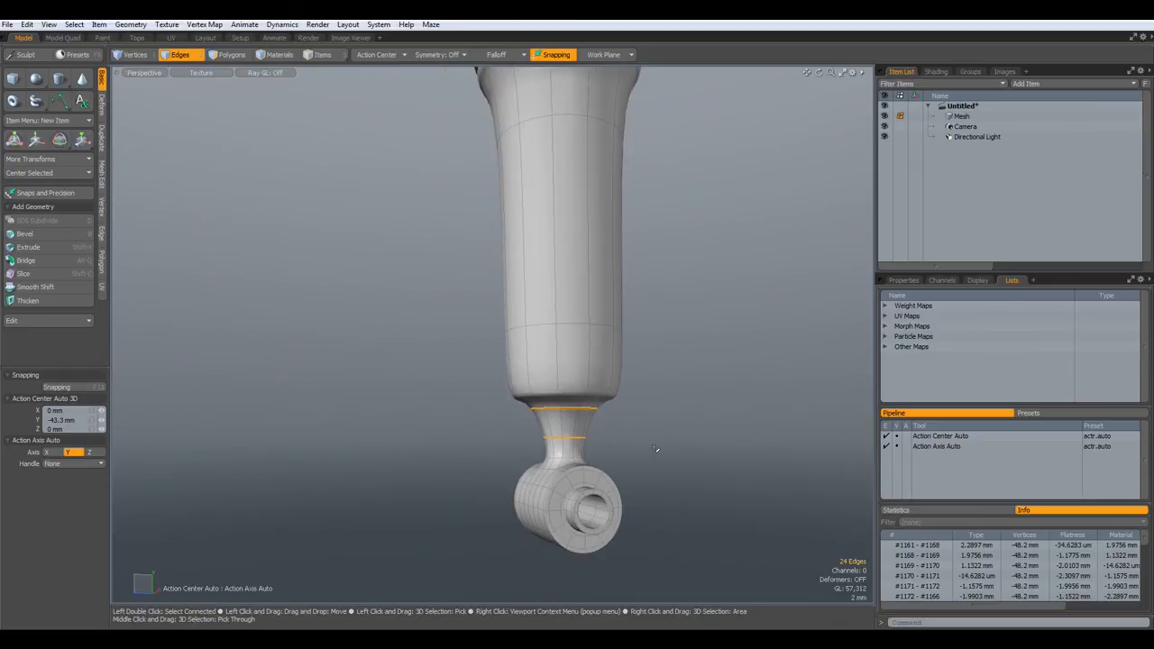
{"action": "key", "text": "Tab"}
{"action": "left_click_drag", "start_coordinate": [626, 450], "coordinate": [592, 363], "text": "alt"}
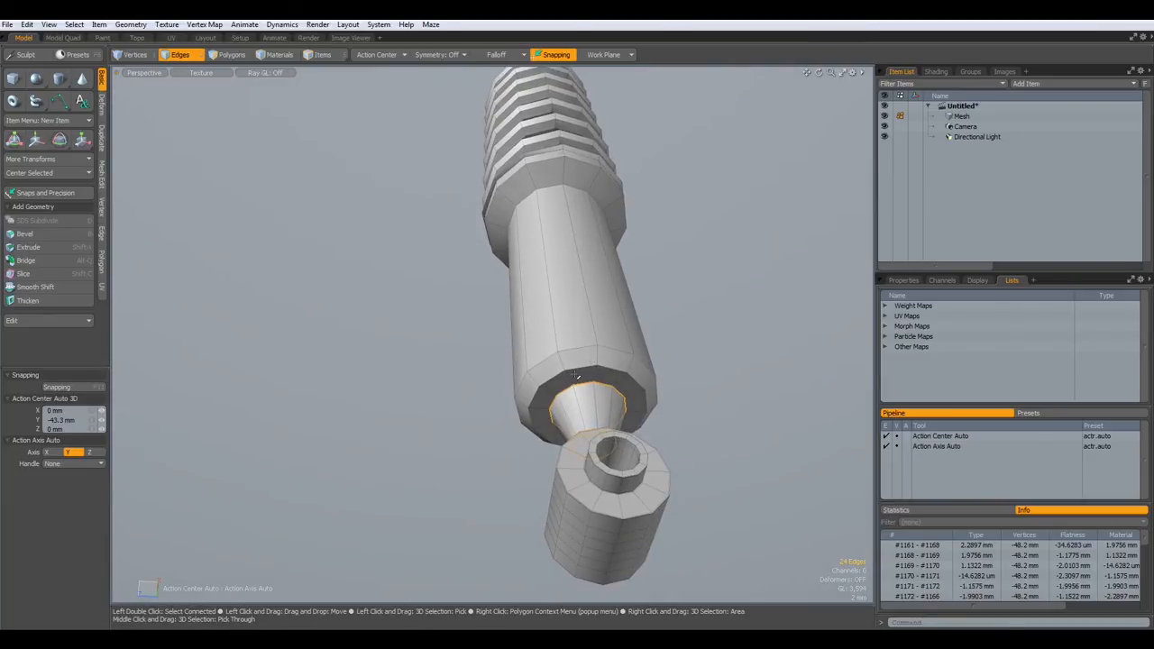
{"action": "scroll", "coordinate": [575, 375], "scroll_direction": "up", "scroll_amount": 8}
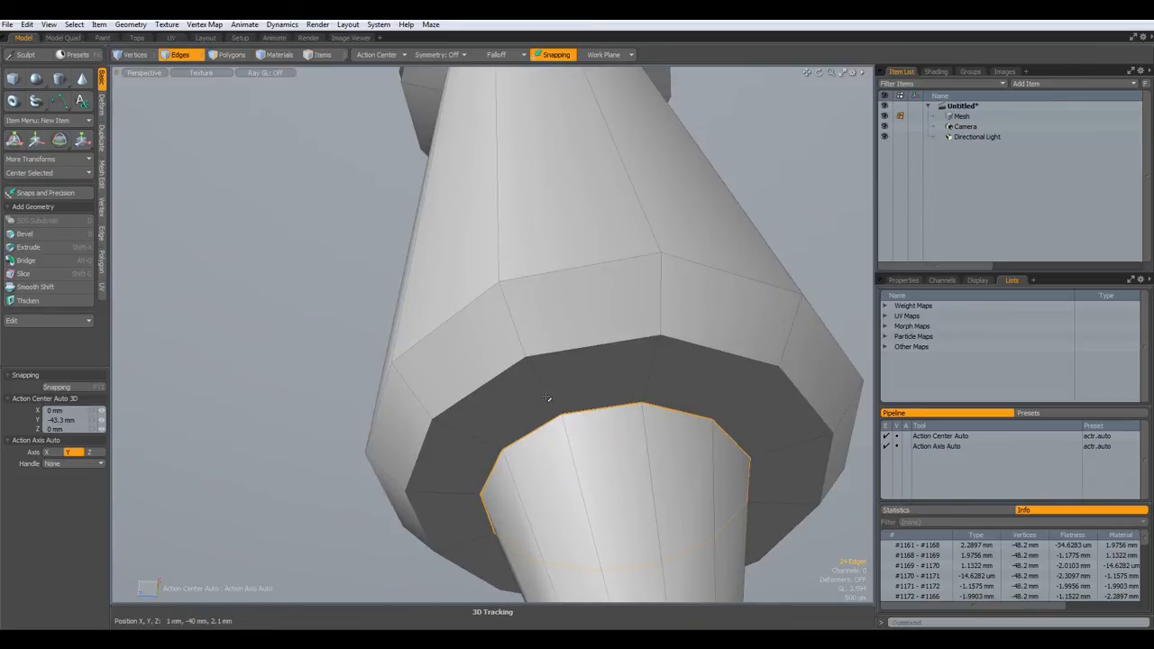
- Slice new edge loops across the collar's vertical edges and slide them toward the column ends
{"action": "left_click", "coordinate": [567, 388]}
{"action": "left_click", "coordinate": [542, 388]}
{"action": "left_click", "coordinate": [516, 311], "text": "shift"}
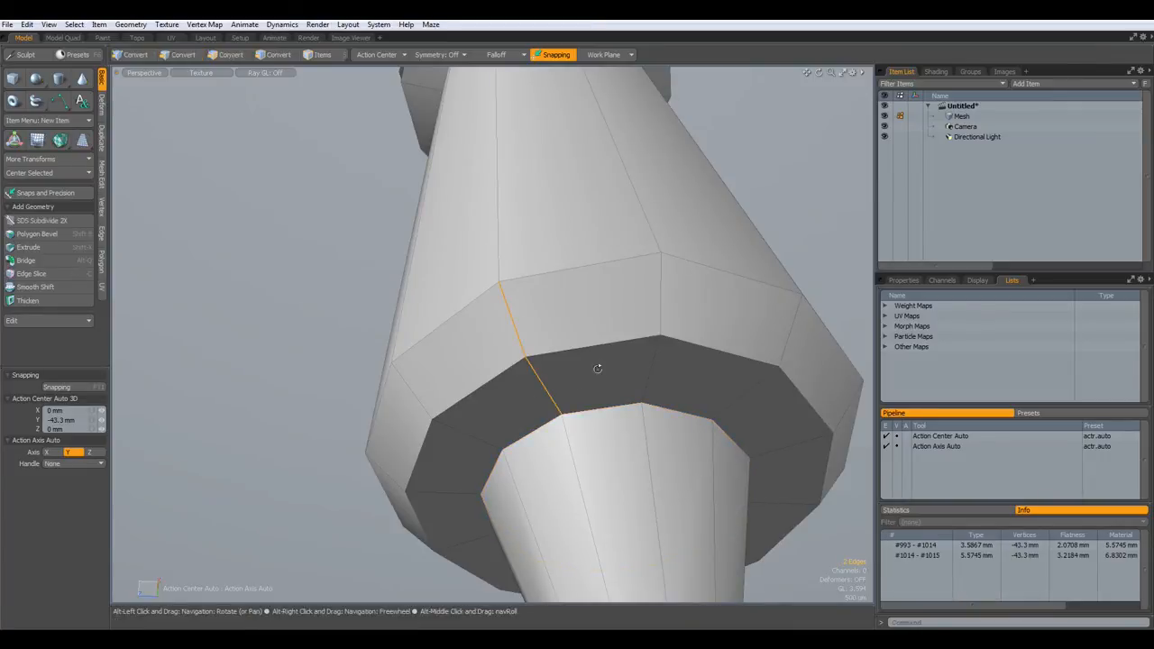
{"action": "key", "text": "alt+c"}
{"action": "left_click", "coordinate": [582, 329]}
{"action": "key", "text": "space"}
{"action": "scroll", "coordinate": [553, 259], "scroll_direction": "down", "scroll_amount": 10}
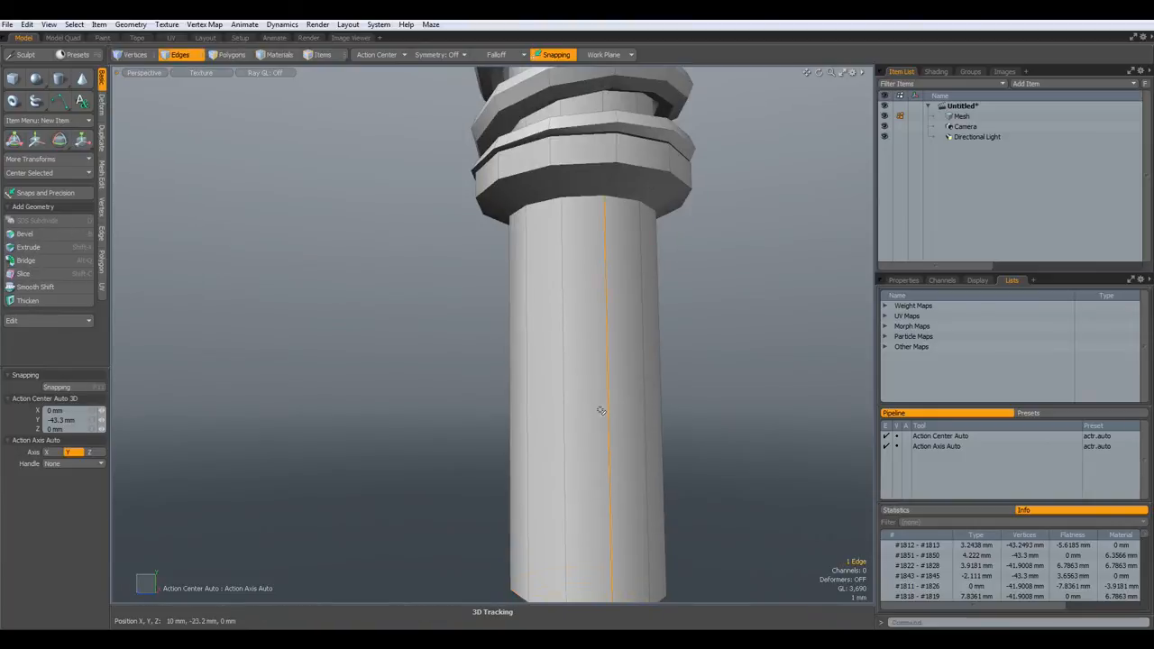
{"action": "key", "text": "alt+c"}
{"action": "left_click_drag", "start_coordinate": [128, 96], "coordinate": [124, 96]}
{"action": "scroll", "coordinate": [558, 358], "scroll_direction": "up", "scroll_amount": 4}
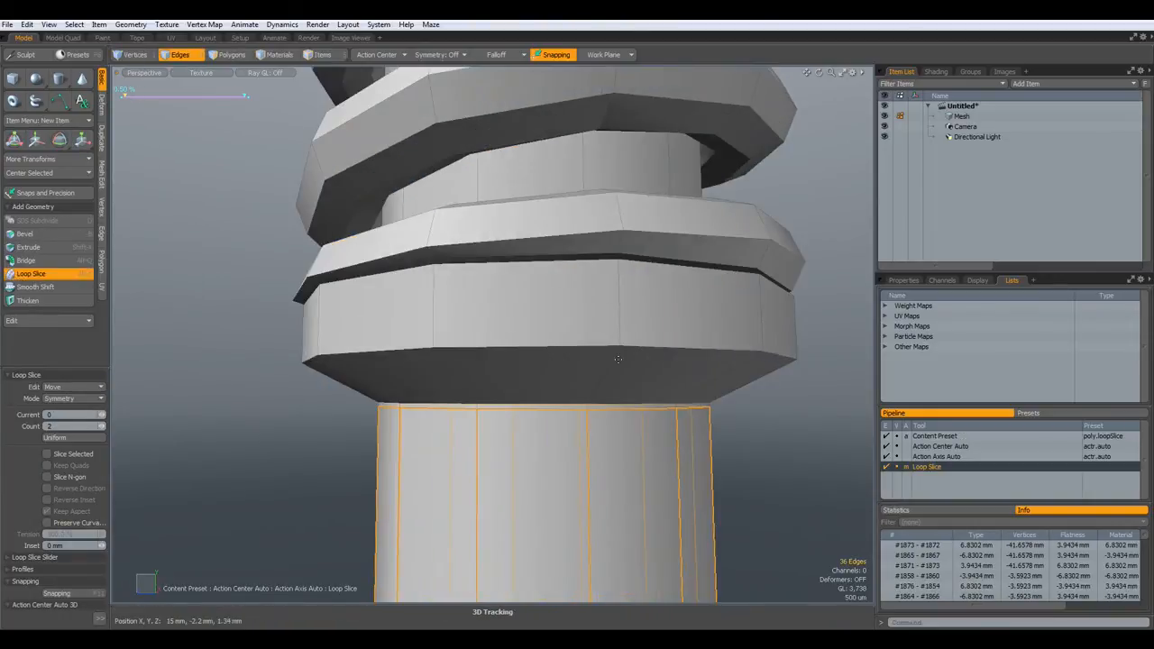
{"action": "key", "text": "space"}
- Cut another support loop through the slanted edges of the collar
{"action": "double_click", "coordinate": [607, 367]}
{"action": "left_click_drag", "start_coordinate": [609, 365], "coordinate": [610, 289], "text": "alt"}
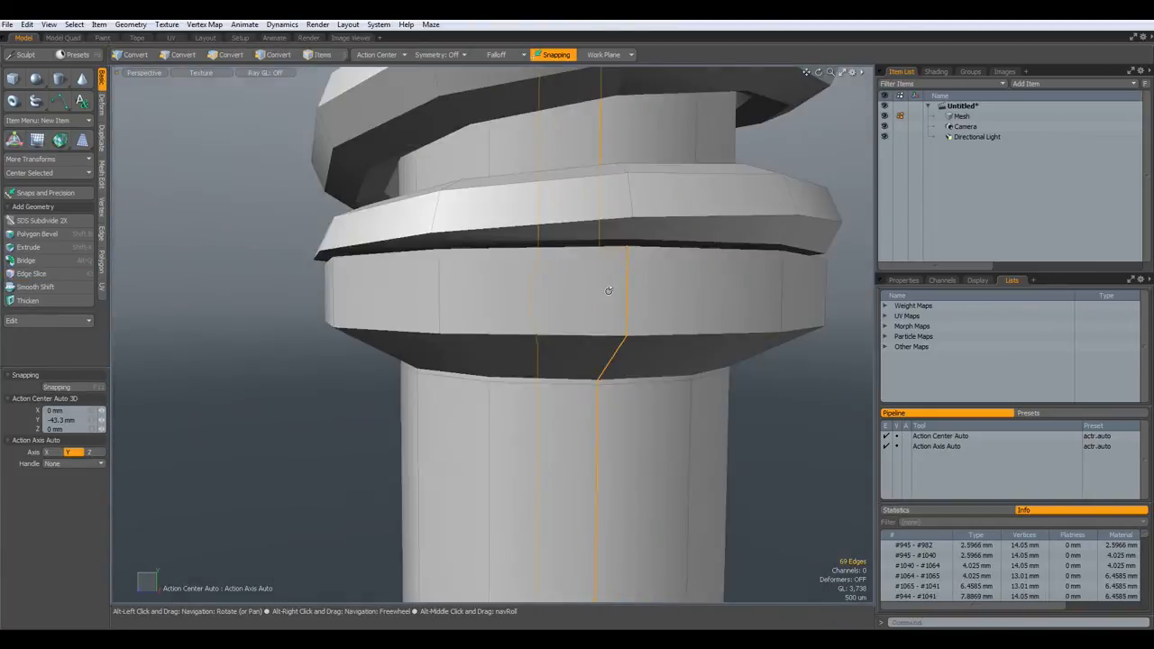
{"action": "scroll", "coordinate": [611, 293], "scroll_direction": "down", "scroll_amount": 6}
{"action": "scroll", "coordinate": [617, 308], "scroll_direction": "up", "scroll_amount": 3}
{"action": "left_click", "coordinate": [618, 299]}
{"action": "left_click", "coordinate": [623, 275], "text": "shift"}
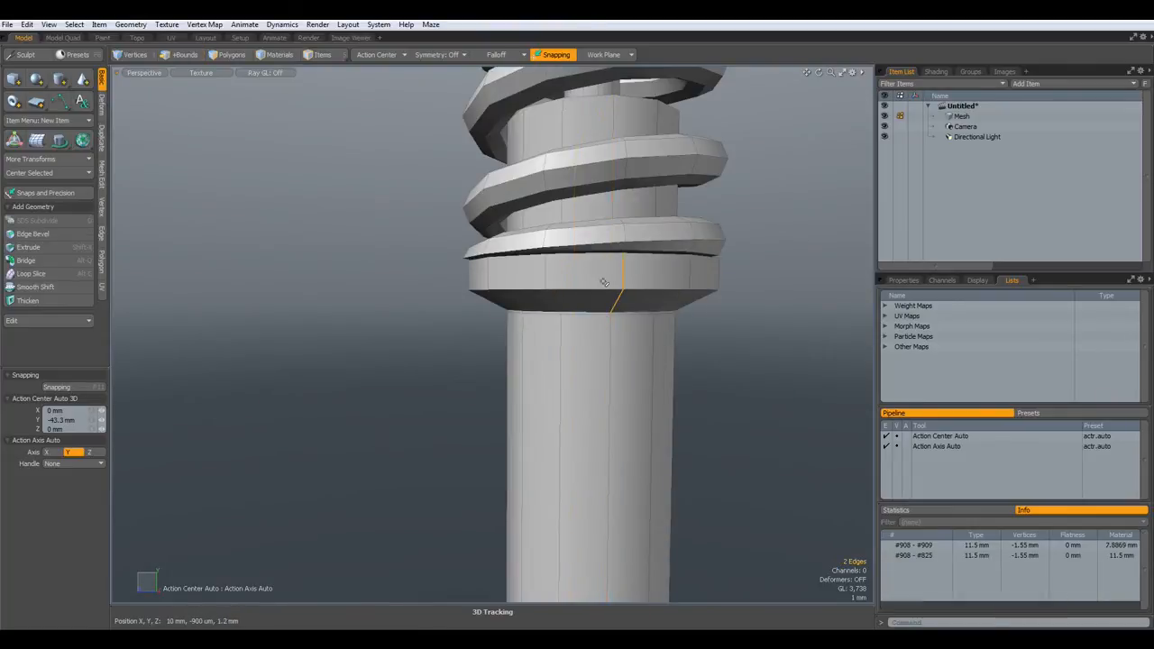
{"action": "key", "text": "alt+c"}
{"action": "left_click", "coordinate": [651, 279]}
{"action": "key", "text": "space"}
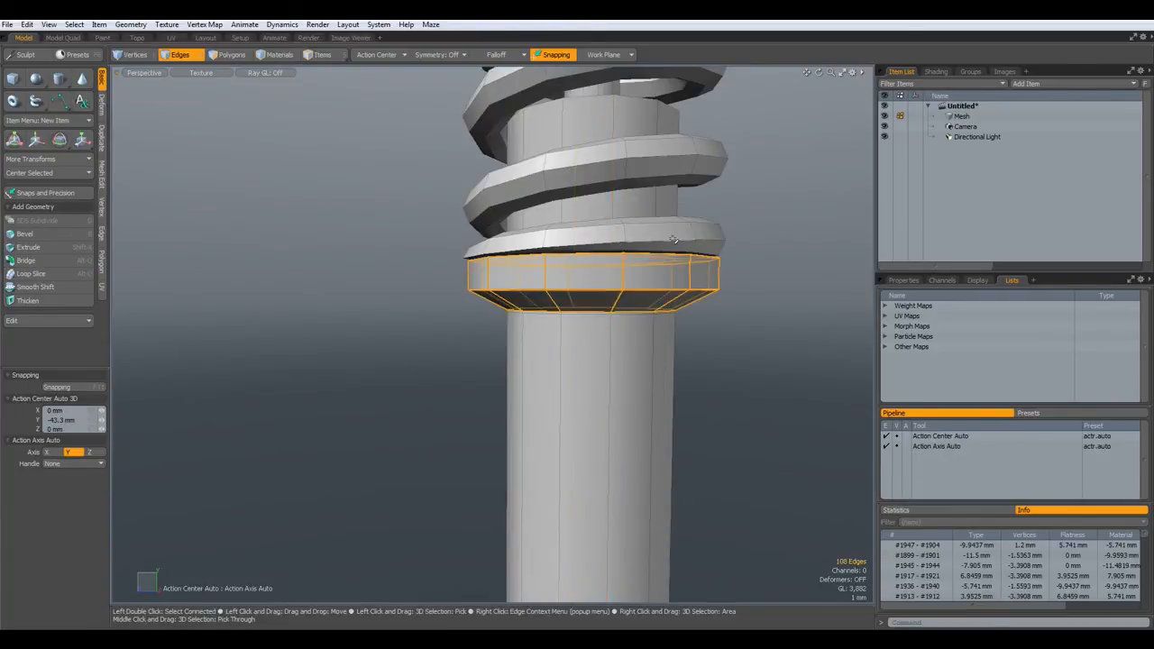
- Hide the coil spring and check the collar with a smoothed surface preview
{"action": "key", "text": "3"}
{"action": "double_click", "coordinate": [674, 236]}
{"action": "key", "text": "h"}
{"action": "left_click_drag", "start_coordinate": [689, 218], "coordinate": [595, 425], "text": "alt"}
{"action": "scroll", "coordinate": [590, 423], "scroll_direction": "up", "scroll_amount": 2}
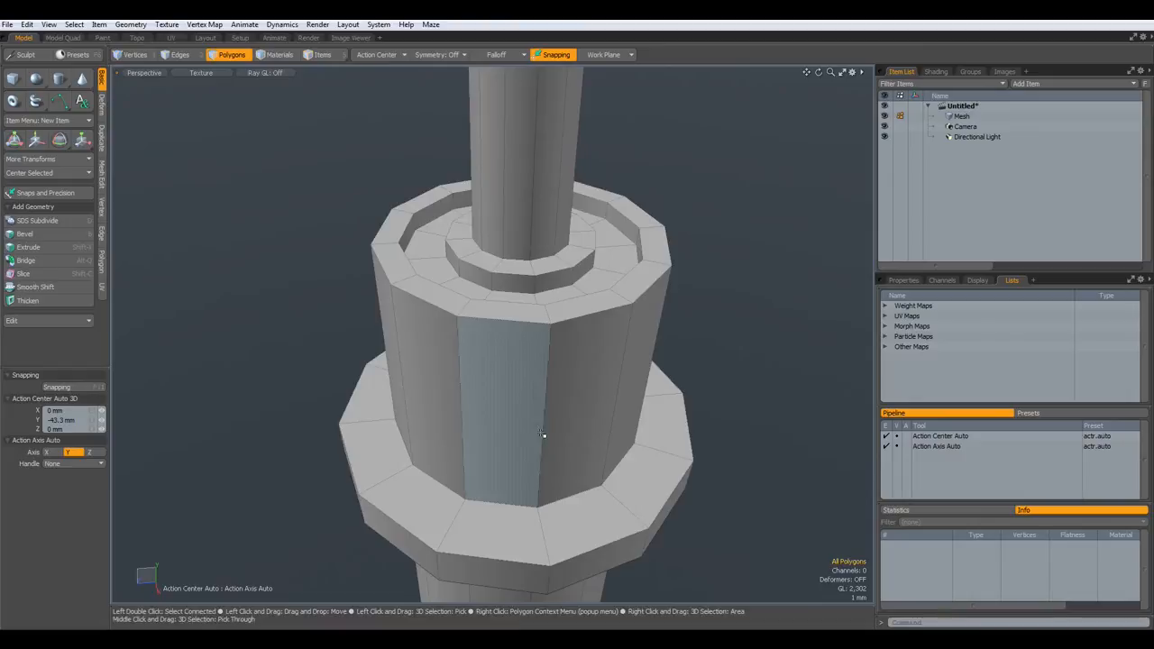
{"action": "double_click", "coordinate": [530, 537]}
{"action": "key", "text": "alt+2"}
{"action": "key", "text": "ctrl+z"}
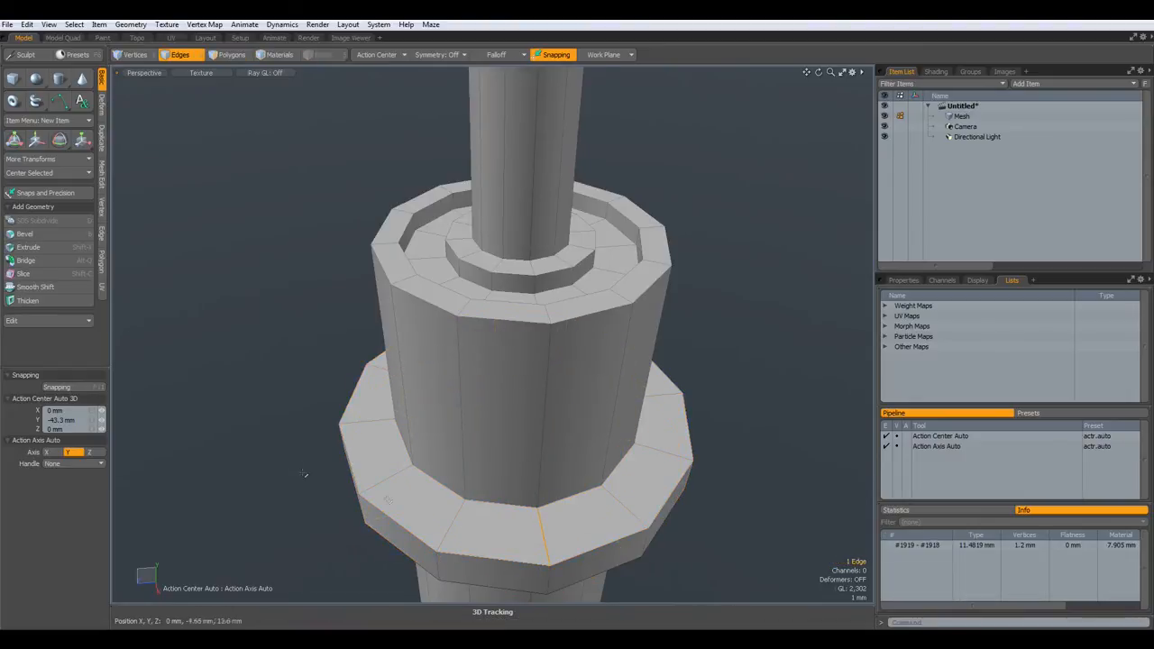
{"action": "key", "text": "Tab"}
{"action": "key", "text": "Tab"}
- Cut a new edge loop around the side of the collar
{"action": "left_click_drag", "start_coordinate": [406, 541], "coordinate": [523, 470], "text": "alt"}
{"action": "left_click", "coordinate": [564, 422]}
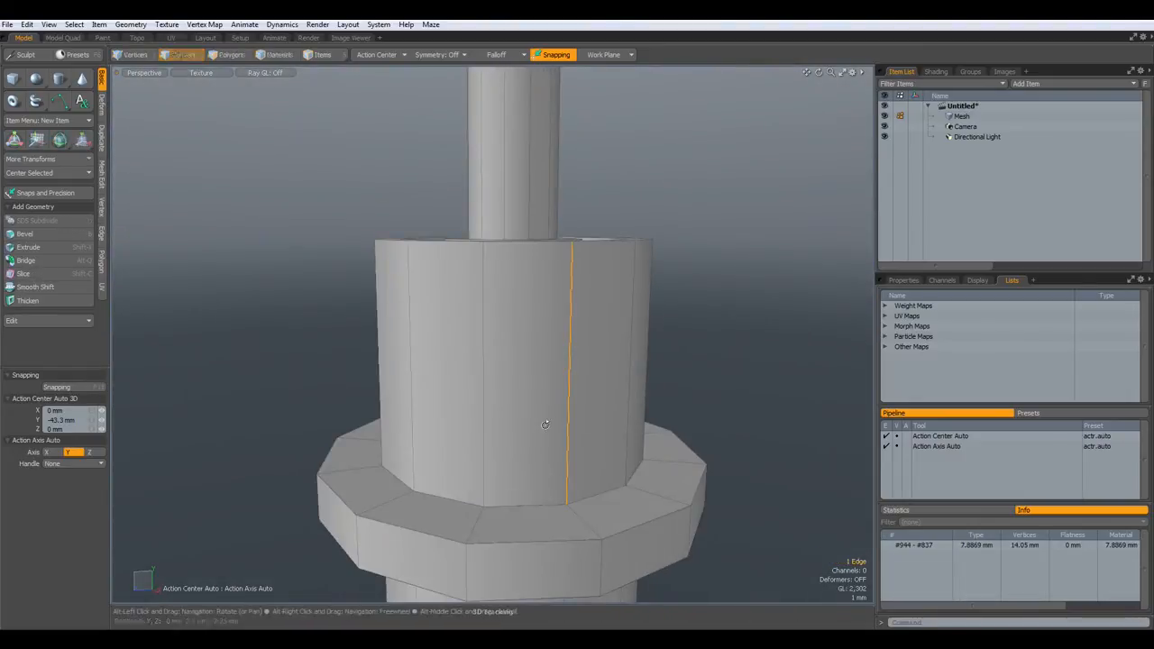
{"action": "key", "text": "alt+c"}
{"action": "left_click", "coordinate": [548, 422]}
{"action": "key", "text": "q"}
{"action": "left_click", "coordinate": [760, 302]}
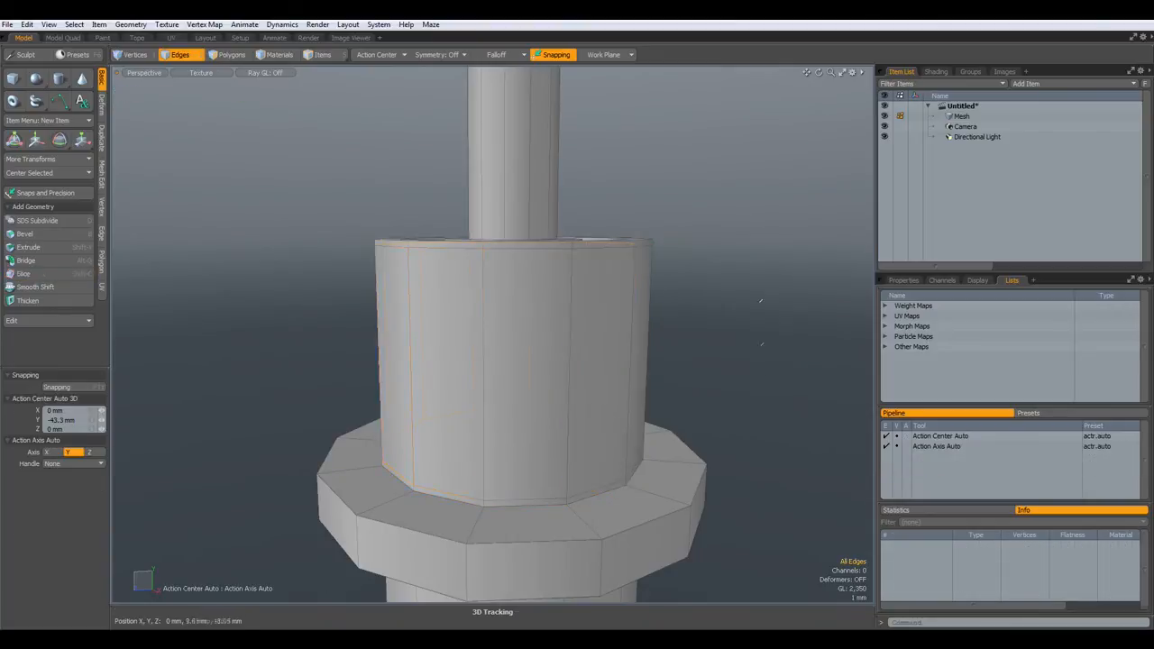
- Slice loops beside the collar's top rim edge loop and slide them into place
{"action": "left_click_drag", "start_coordinate": [760, 301], "coordinate": [712, 406], "text": "alt"}
{"action": "scroll", "coordinate": [529, 355], "scroll_direction": "up", "scroll_amount": 3}
{"action": "left_click", "coordinate": [490, 415]}
{"action": "key", "text": "l"}
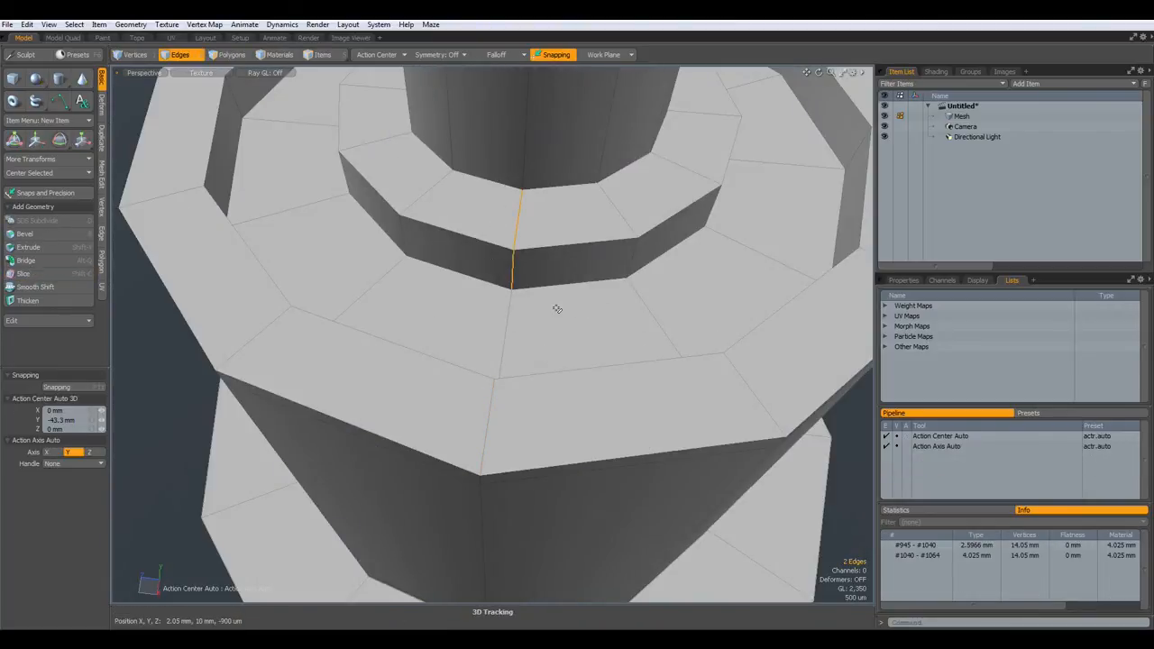
{"action": "key", "text": "alt+c"}
{"action": "left_click", "coordinate": [557, 315]}
{"action": "left_click_drag", "start_coordinate": [557, 343], "coordinate": [554, 394]}
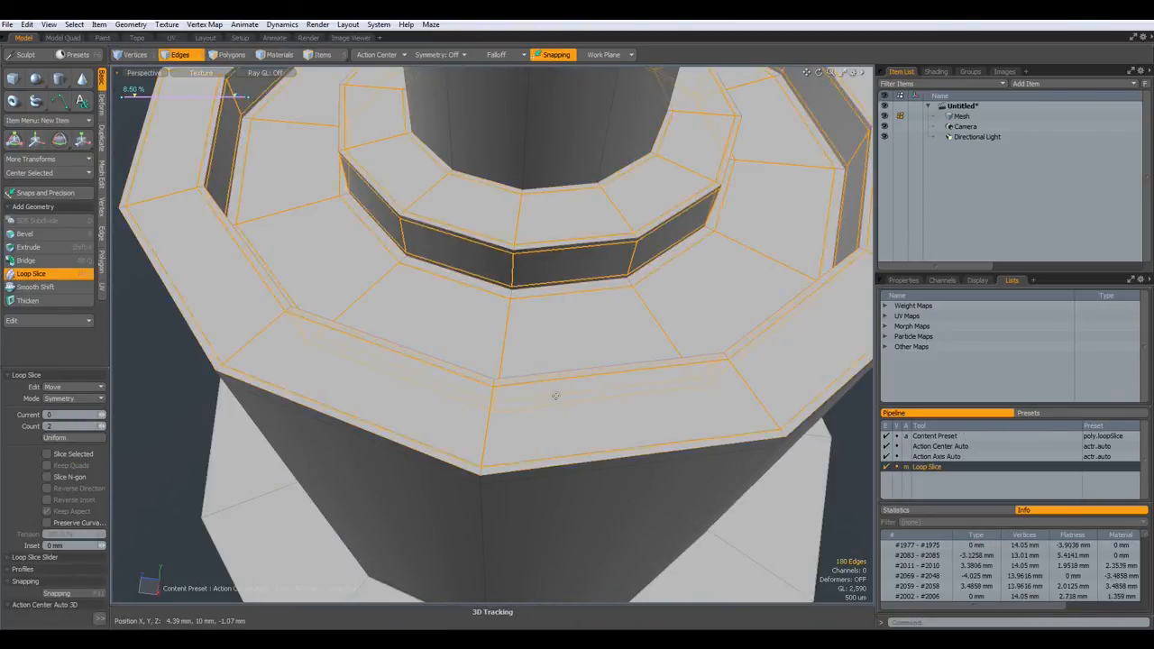
{"action": "key", "text": "q"}
{"action": "key", "text": "Escape"}
- Begin cutting two support loops around the housing from its underside radial edges
{"action": "scroll", "coordinate": [570, 329], "scroll_direction": "down", "scroll_amount": 8}
{"action": "left_click_drag", "start_coordinate": [564, 320], "coordinate": [566, 244], "text": "alt+shift"}
{"action": "scroll", "coordinate": [551, 307], "scroll_direction": "up", "scroll_amount": 5}
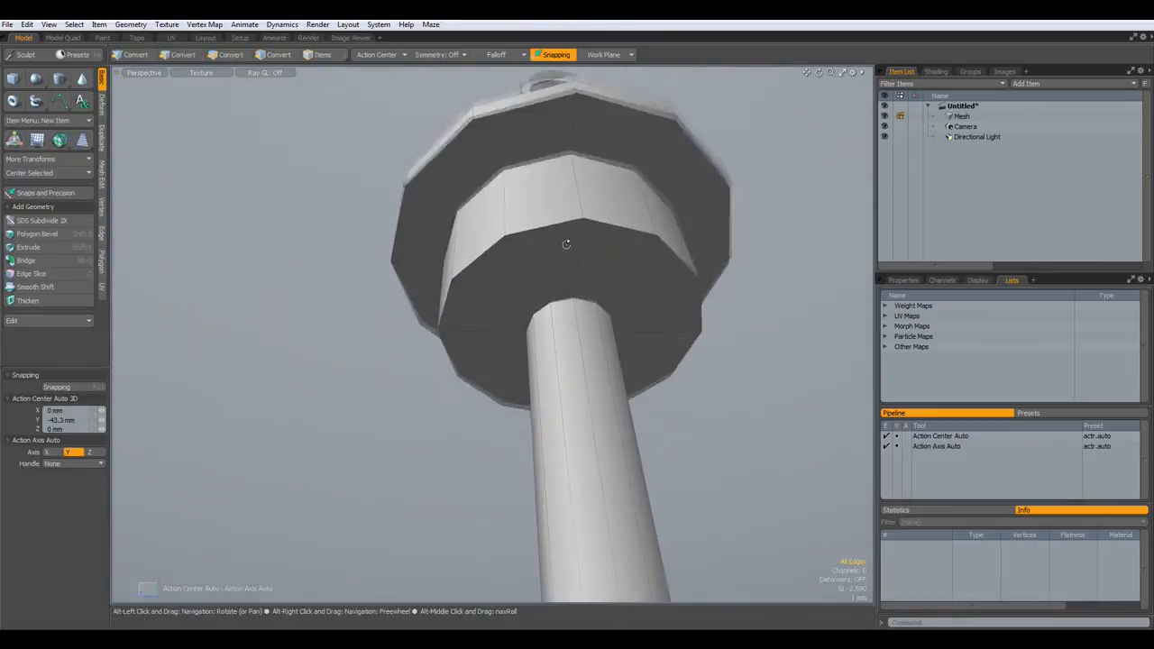
{"action": "left_click", "coordinate": [530, 263]}
{"action": "key", "text": "alt+c"}
{"action": "left_click", "coordinate": [535, 261]}
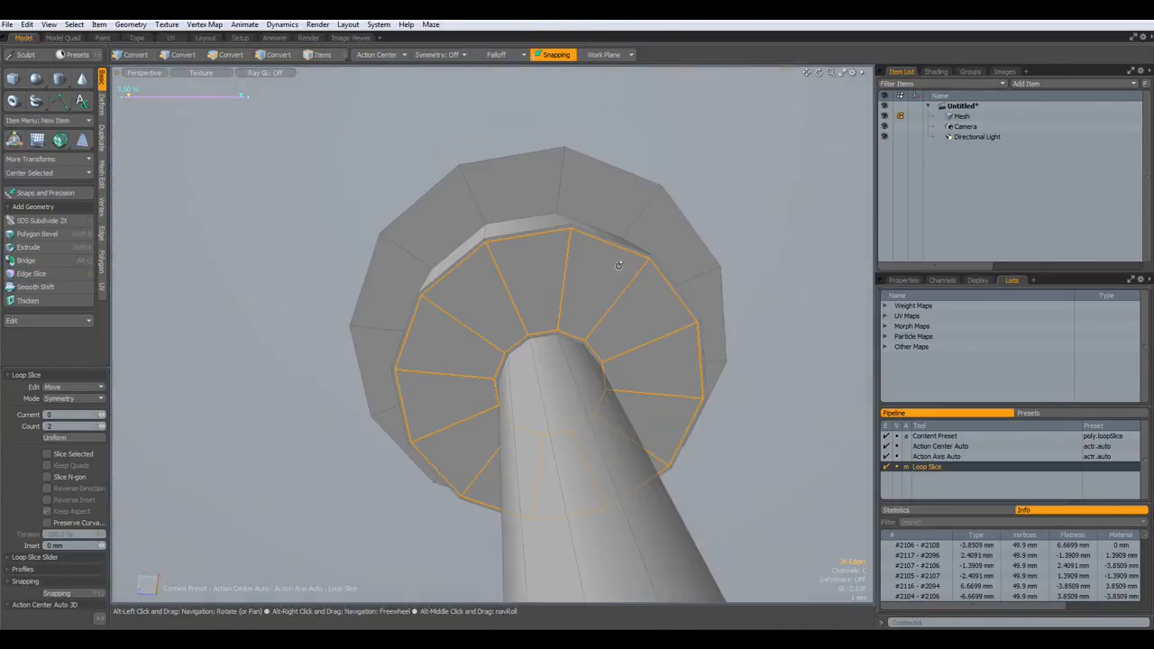
- Undo the extra cuts and slice new edge rings around the housing's vertical loop
{"action": "key", "text": "ctrl+z"}
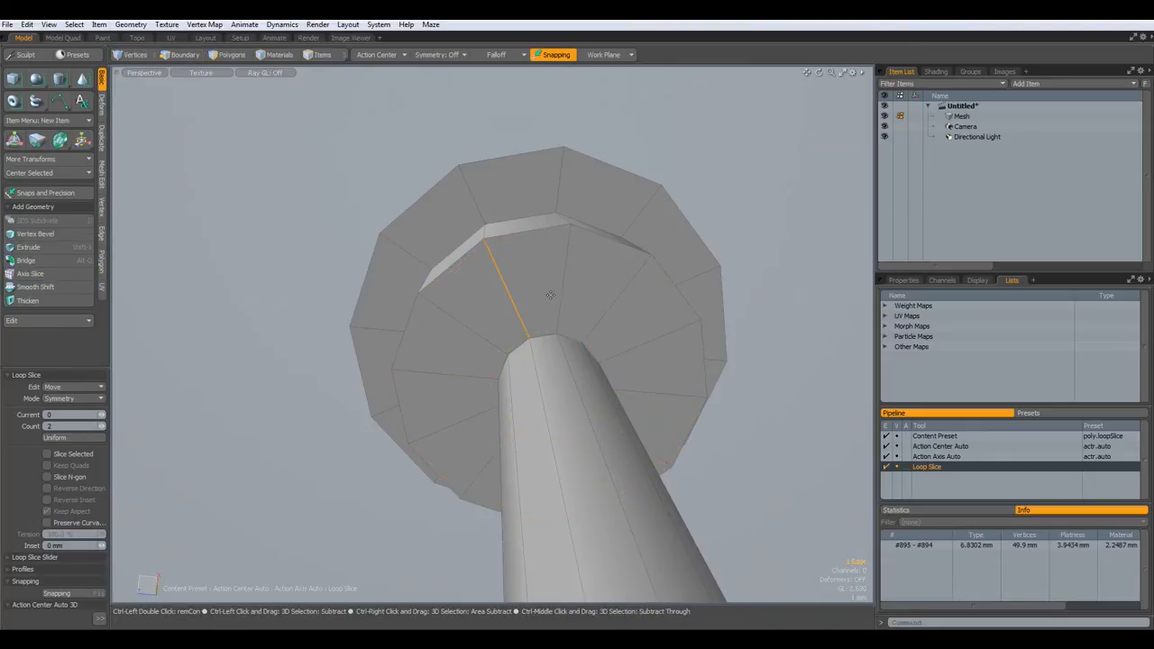
{"action": "key", "text": "q"}
{"action": "double_click", "coordinate": [565, 277]}
{"action": "left_click_drag", "start_coordinate": [566, 278], "coordinate": [544, 343], "text": "alt"}
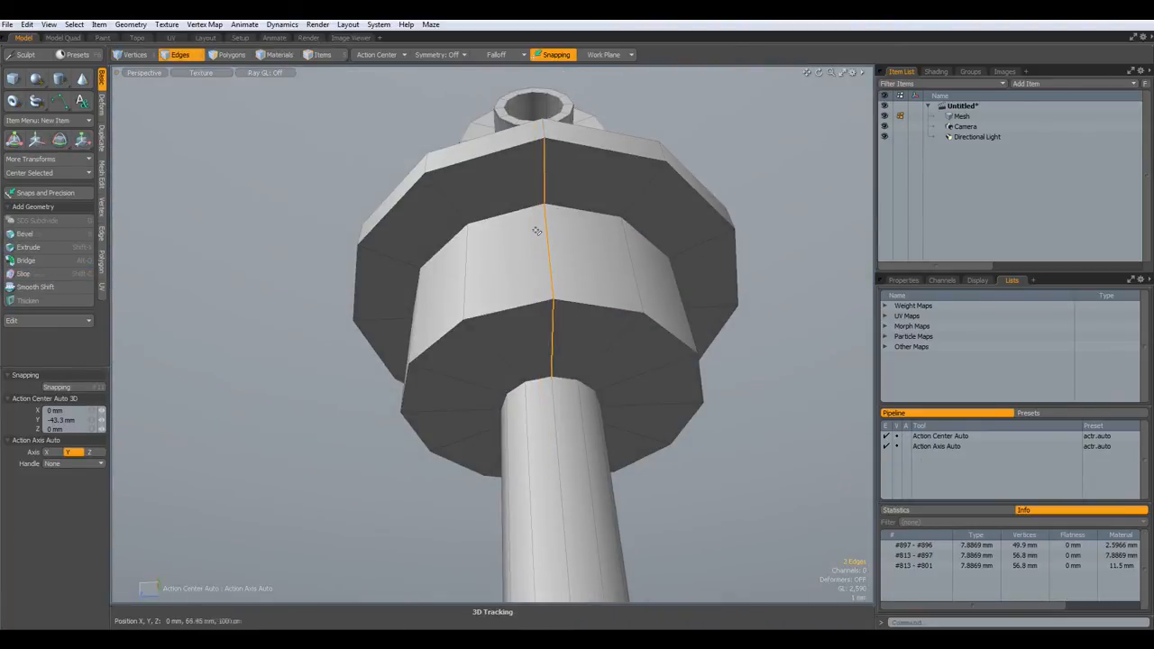
{"action": "key", "text": "alt+c"}
{"action": "left_click_drag", "start_coordinate": [540, 226], "coordinate": [471, 289], "text": "alt"}
- Check the new housing rings with subdivision smoothing toggled on and off
{"action": "key", "text": "q"}
{"action": "key", "text": "Tab"}
{"action": "key", "text": "Tab"}
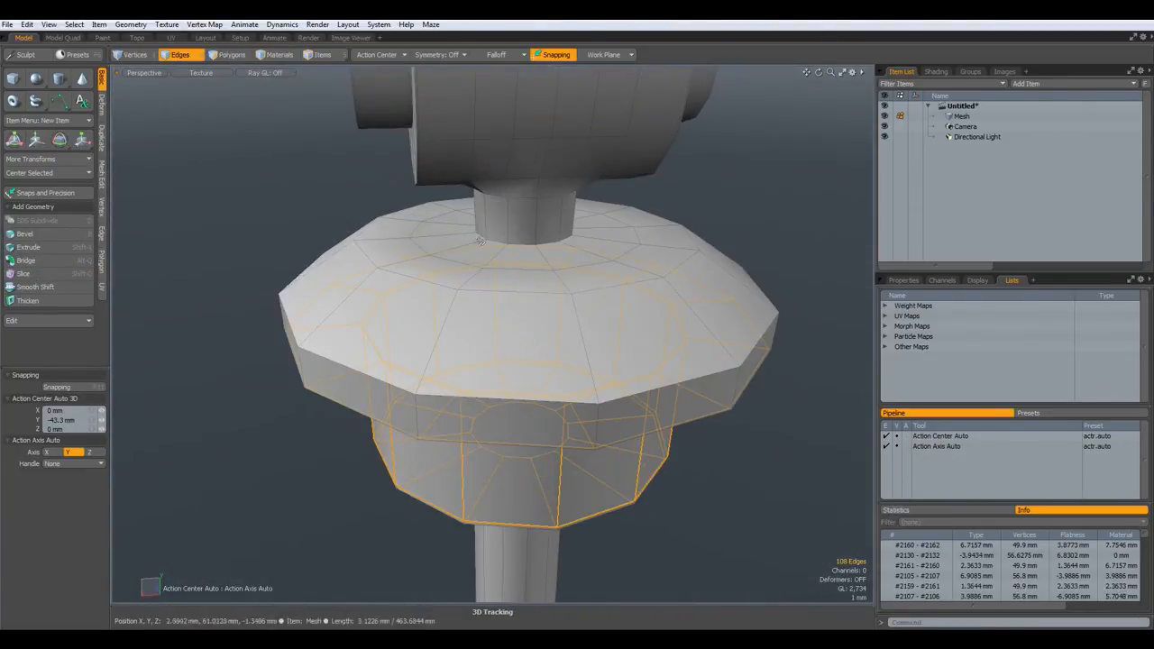
{"action": "scroll", "coordinate": [471, 265], "scroll_direction": "up", "scroll_amount": 3}
{"action": "scroll", "coordinate": [471, 265], "scroll_direction": "down", "scroll_amount": 6}
{"action": "key", "text": "Tab"}
- Inspect the rod's cap polygons, turn smoothing off, and unhide the coil spring
{"action": "key", "text": "3"}
{"action": "left_click_drag", "start_coordinate": [605, 491], "coordinate": [540, 406], "text": "alt"}
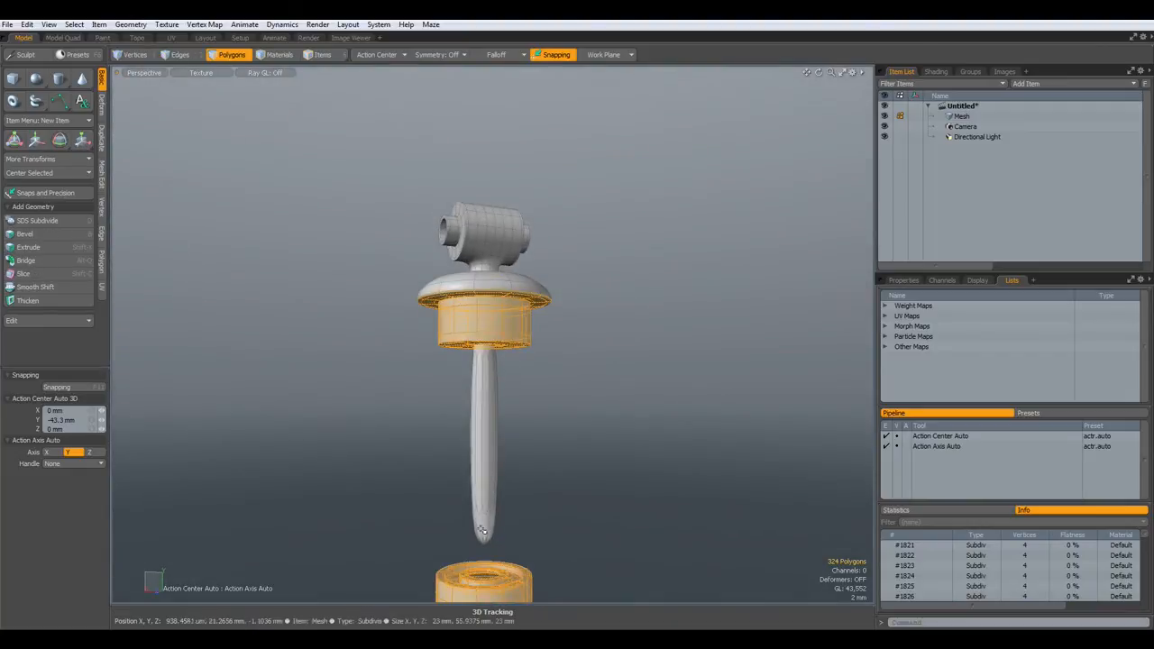
{"action": "left_click", "coordinate": [489, 535]}
{"action": "scroll", "coordinate": [551, 358], "scroll_direction": "up", "scroll_amount": 3}
{"action": "left_click", "coordinate": [422, 344], "text": "shift"}
{"action": "left_click", "coordinate": [688, 453]}
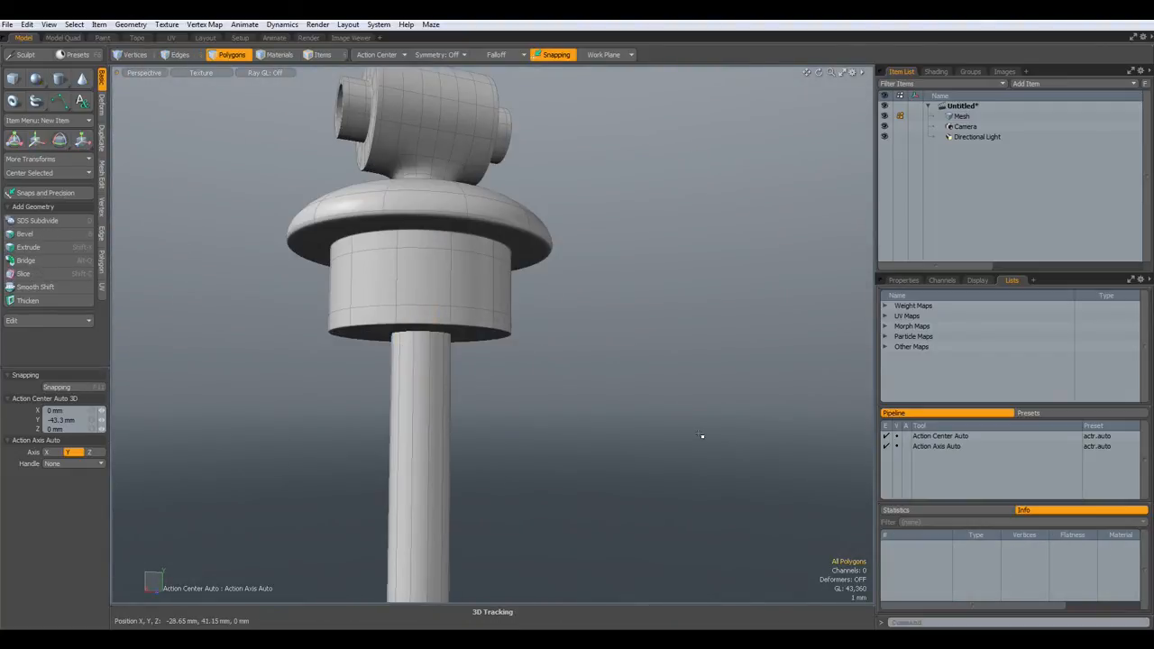
{"action": "key", "text": "Tab"}
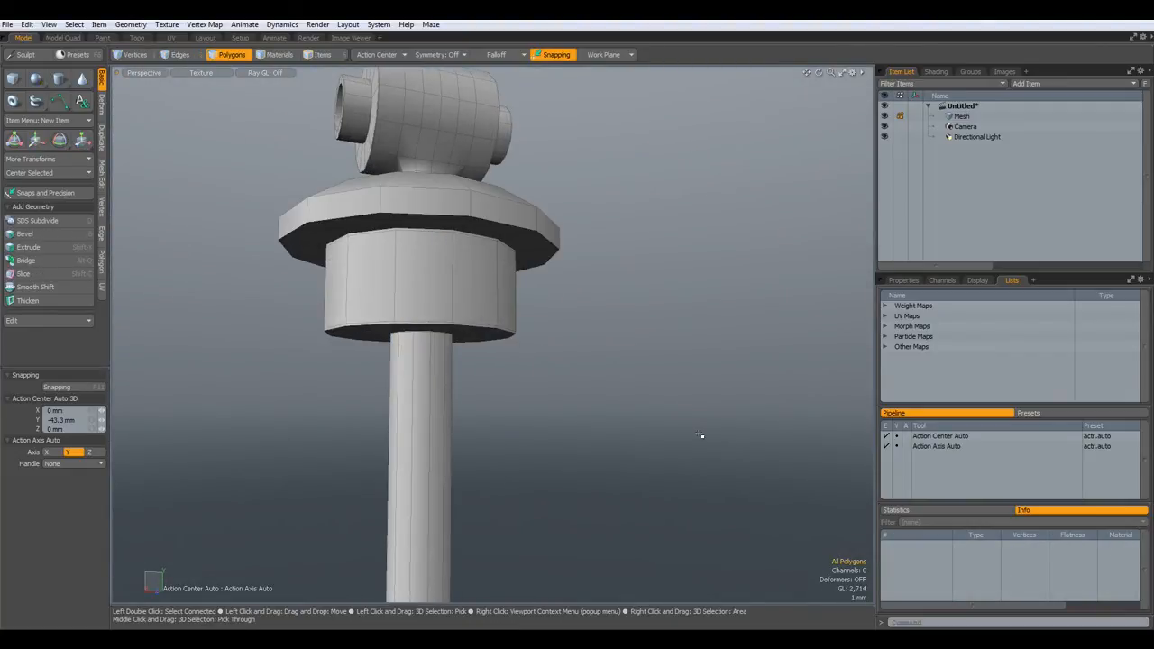
{"action": "key", "text": "u"}
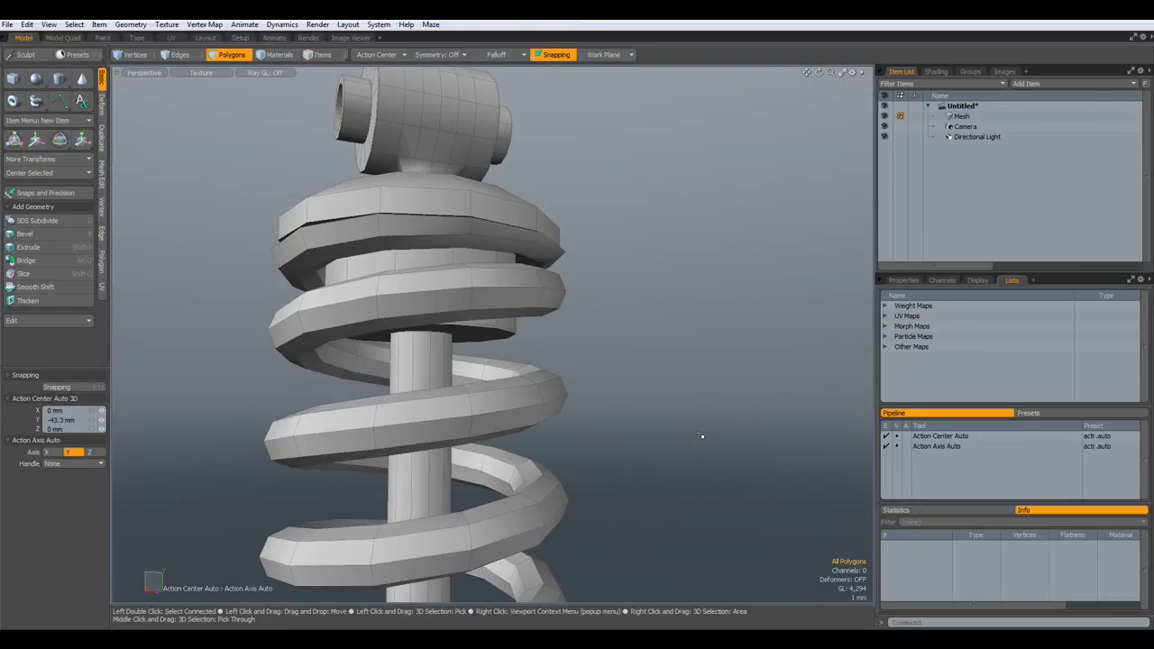
{"action": "key", "text": "Tab"}
{"action": "scroll", "coordinate": [699, 427], "scroll_direction": "down", "scroll_amount": 6}
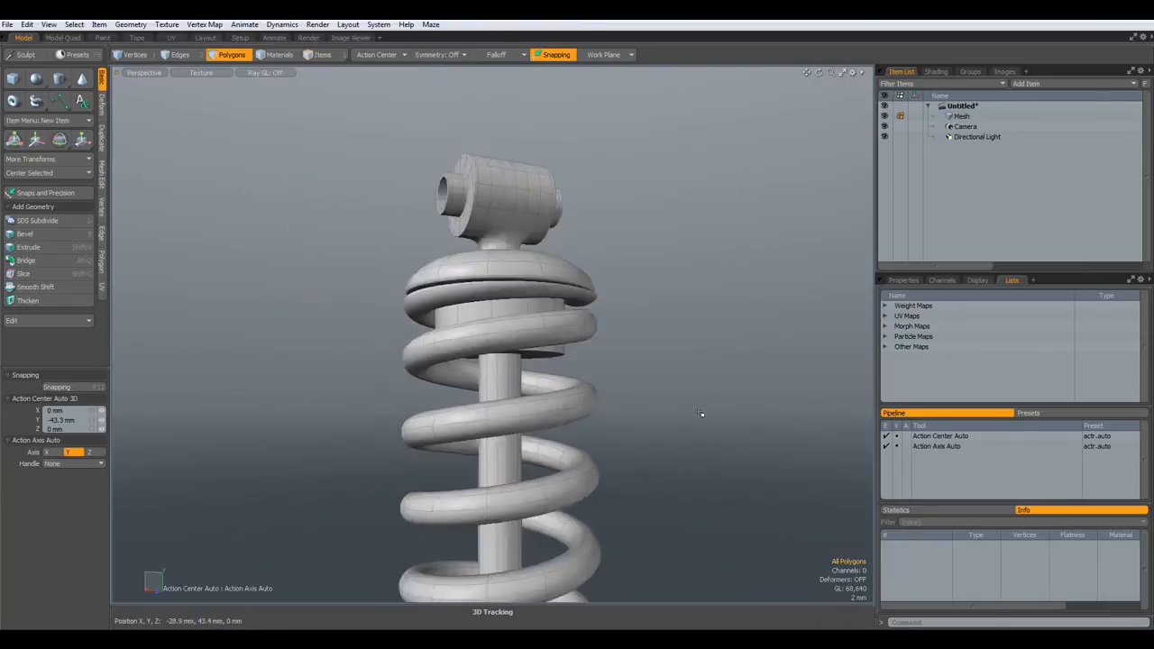
{"action": "left_click_drag", "start_coordinate": [649, 497], "coordinate": [528, 455], "text": "alt"}
{"action": "scroll", "coordinate": [572, 481], "scroll_direction": "up", "scroll_amount": 4}
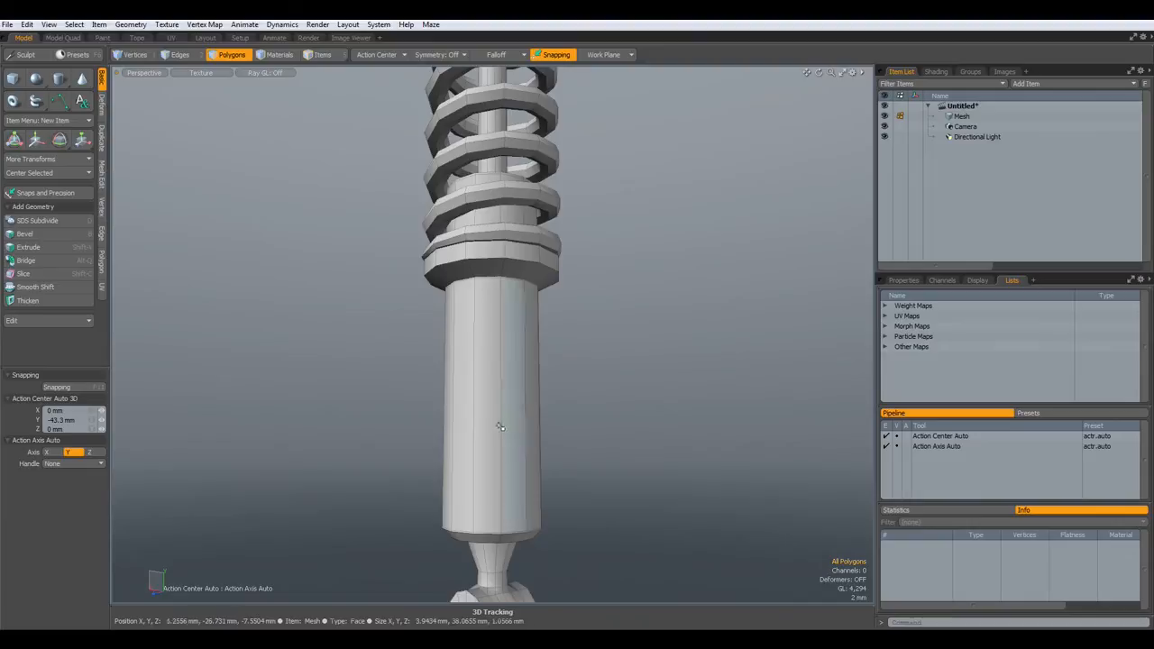
{"action": "key", "text": "a"}
{"action": "scroll", "coordinate": [496, 412], "scroll_direction": "up", "scroll_amount": 3}
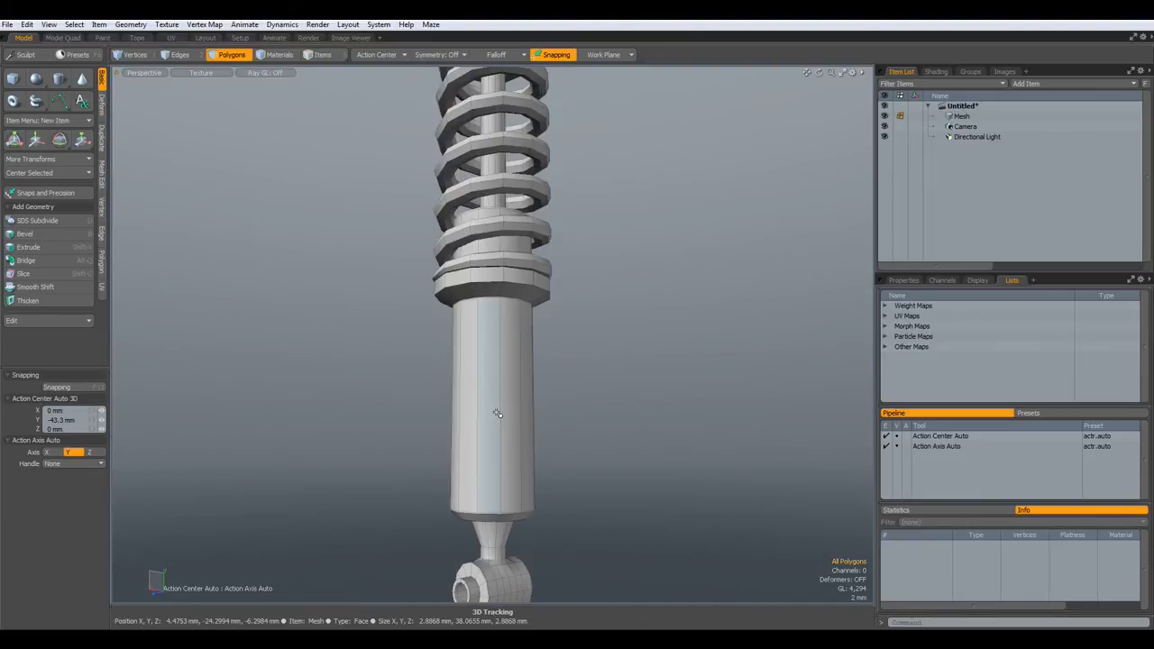
{"action": "double_click", "coordinate": [501, 363]}
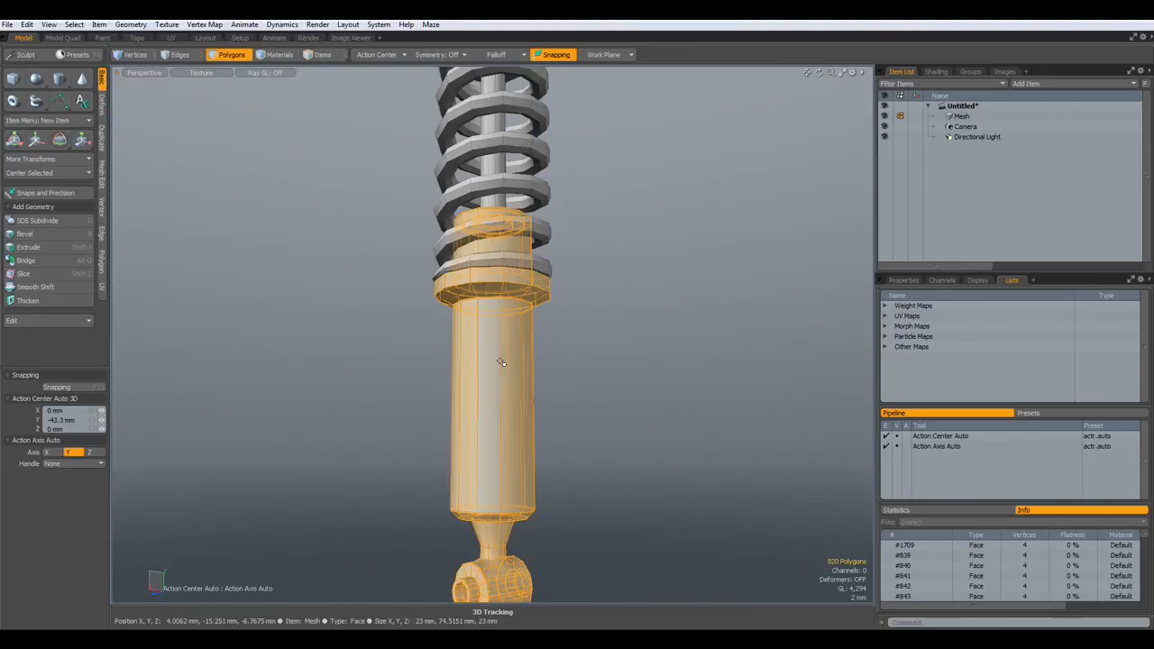
{"action": "left_click", "coordinate": [592, 410]}
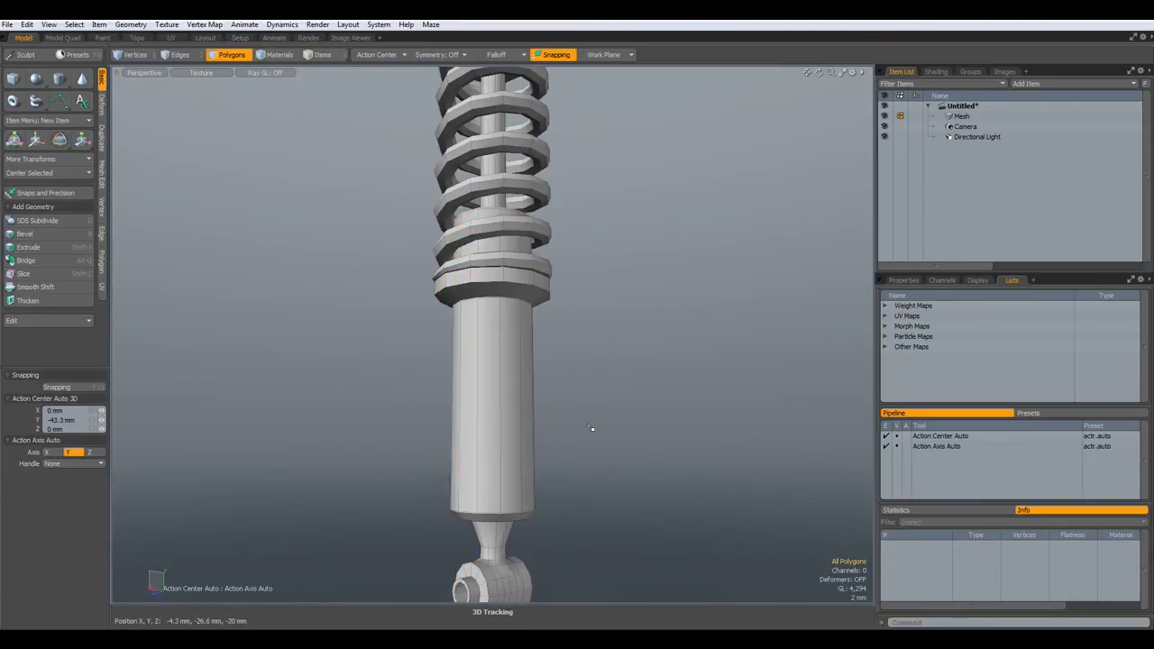
{"action": "left_click_drag", "start_coordinate": [487, 351], "coordinate": [510, 354]}
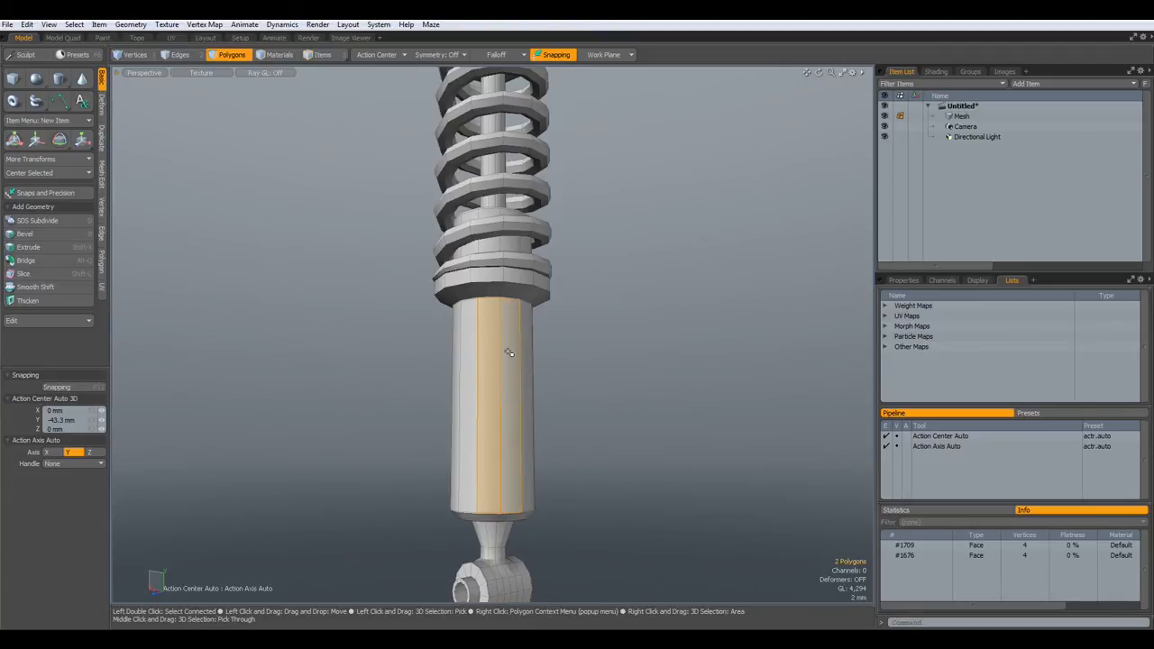
{"action": "left_click", "coordinate": [667, 315]}
{"action": "scroll", "coordinate": [379, 134], "scroll_direction": "down", "scroll_amount": 2}
{"action": "left_click_drag", "start_coordinate": [381, 167], "coordinate": [399, 271], "text": "alt"}
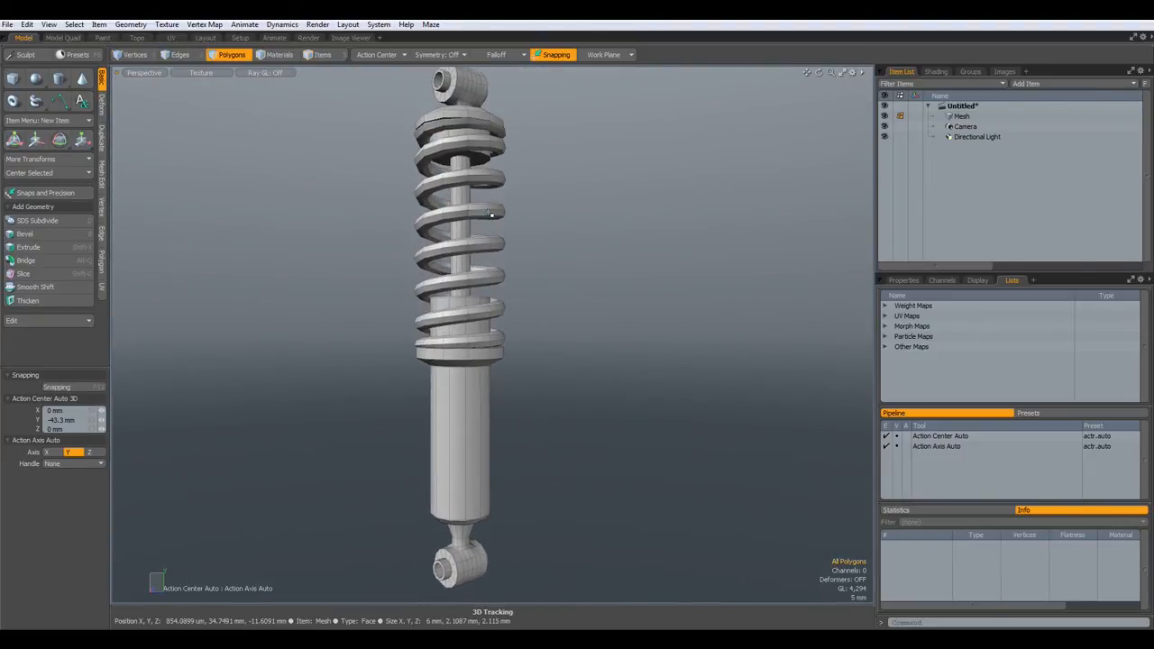
- Select the whole coil spring and assign it a new material named 'Spring'
{"action": "double_click", "coordinate": [488, 212]}
{"action": "key", "text": "m"}
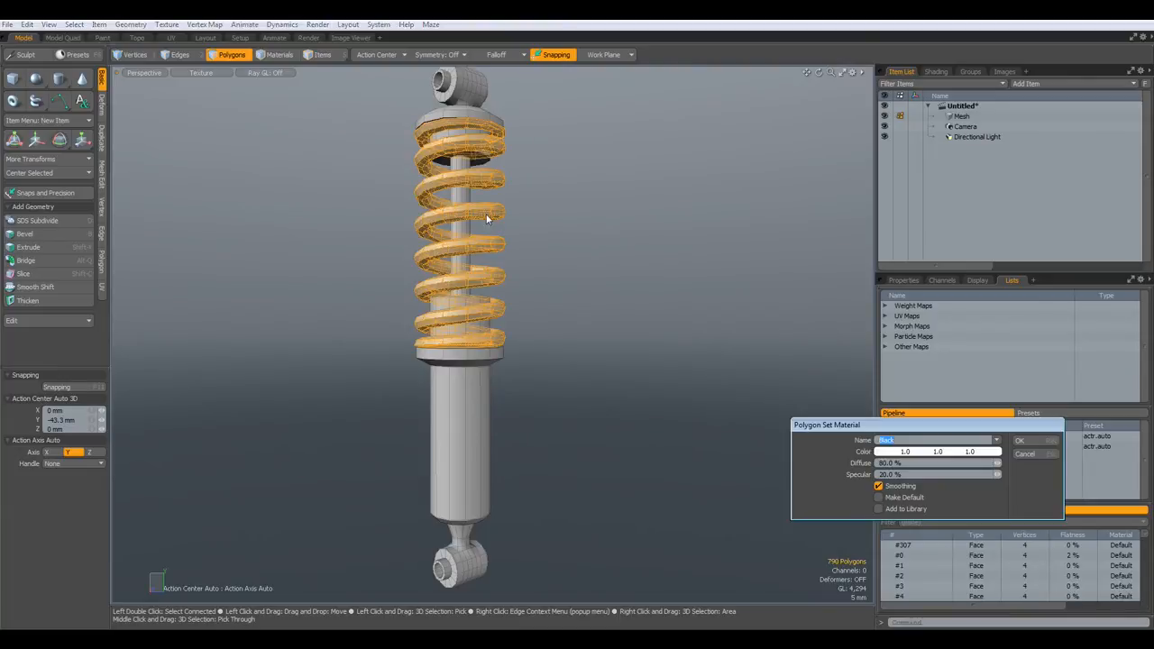
{"action": "left_click", "coordinate": [996, 439]}
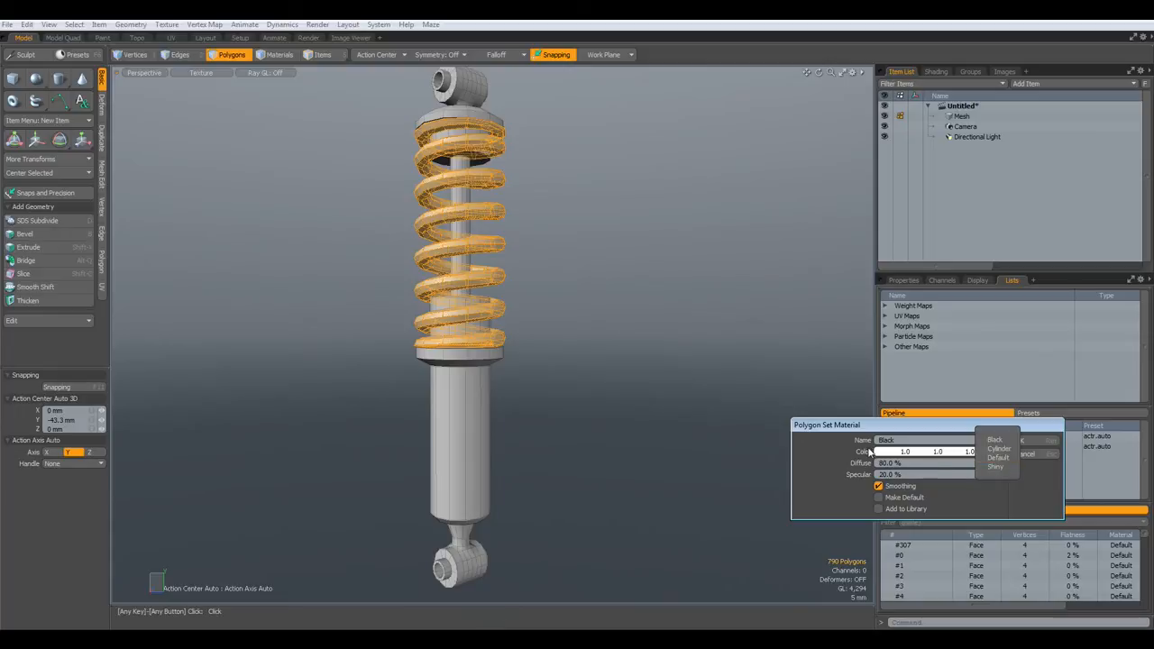
{"action": "left_click", "coordinate": [907, 440]}
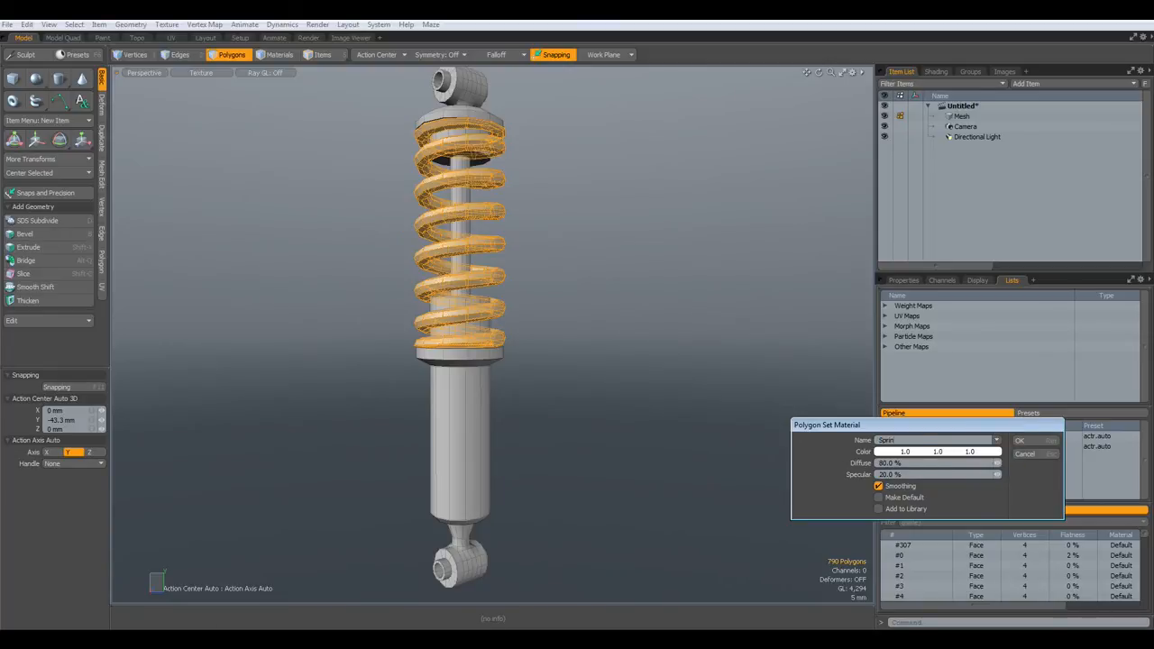
{"action": "key", "text": "Return"}
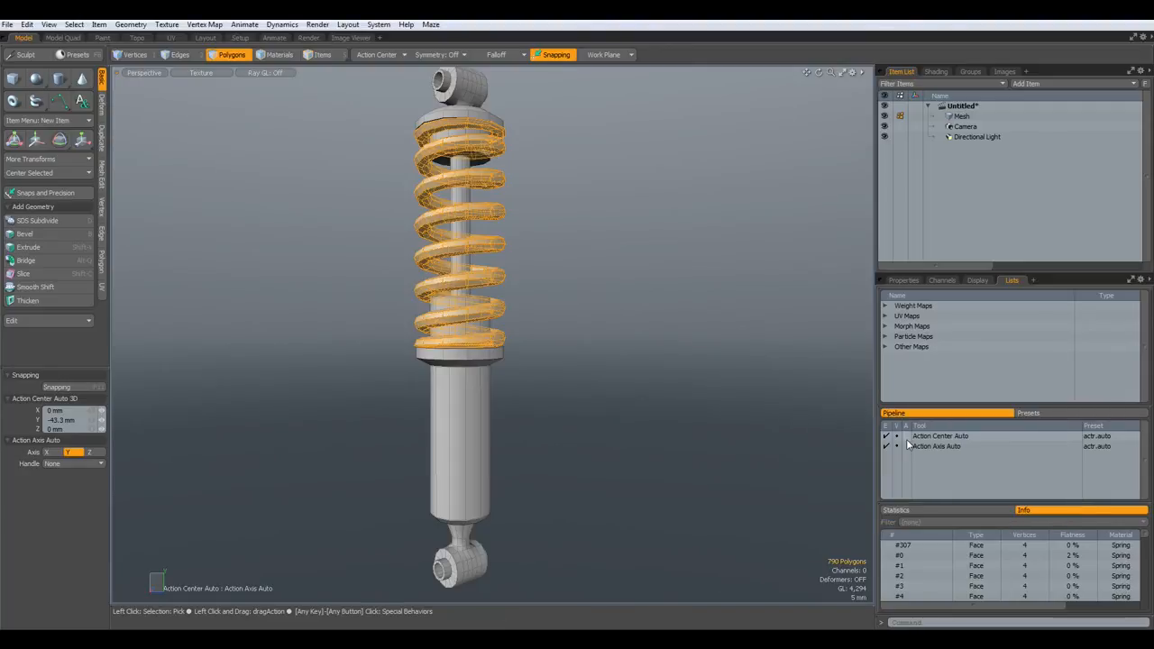
- Hide the spring, give the piston rod the Shiny material, then hide the rod
{"action": "key", "text": "h"}
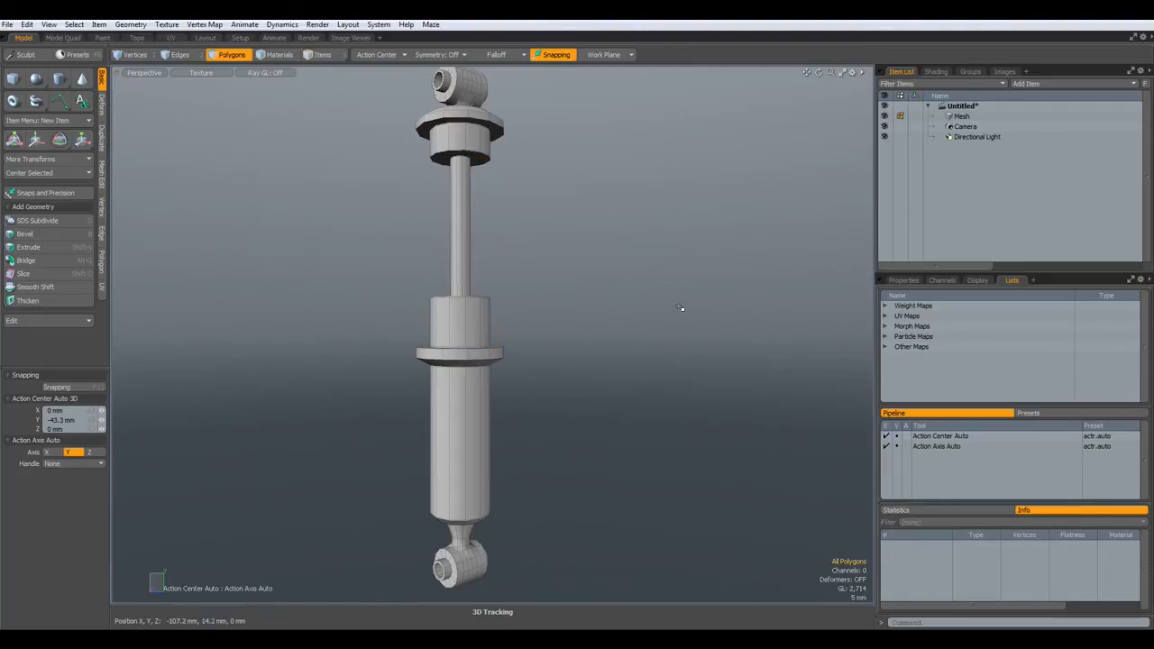
{"action": "double_click", "coordinate": [462, 233]}
{"action": "key", "text": "m"}
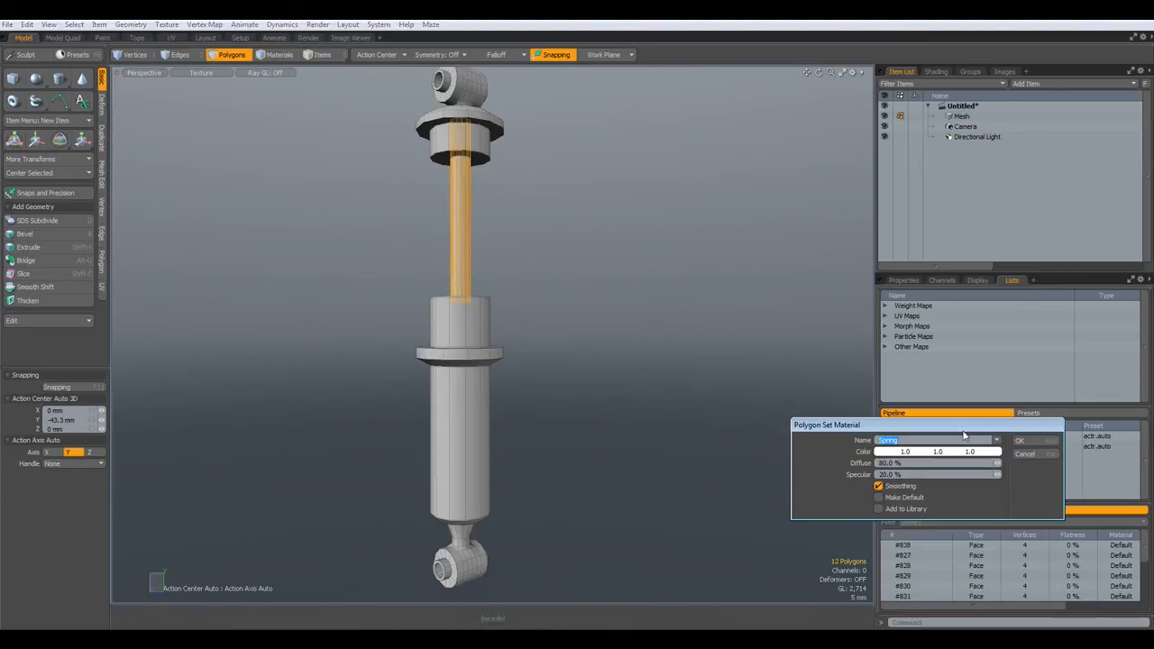
{"action": "left_click", "coordinate": [996, 441]}
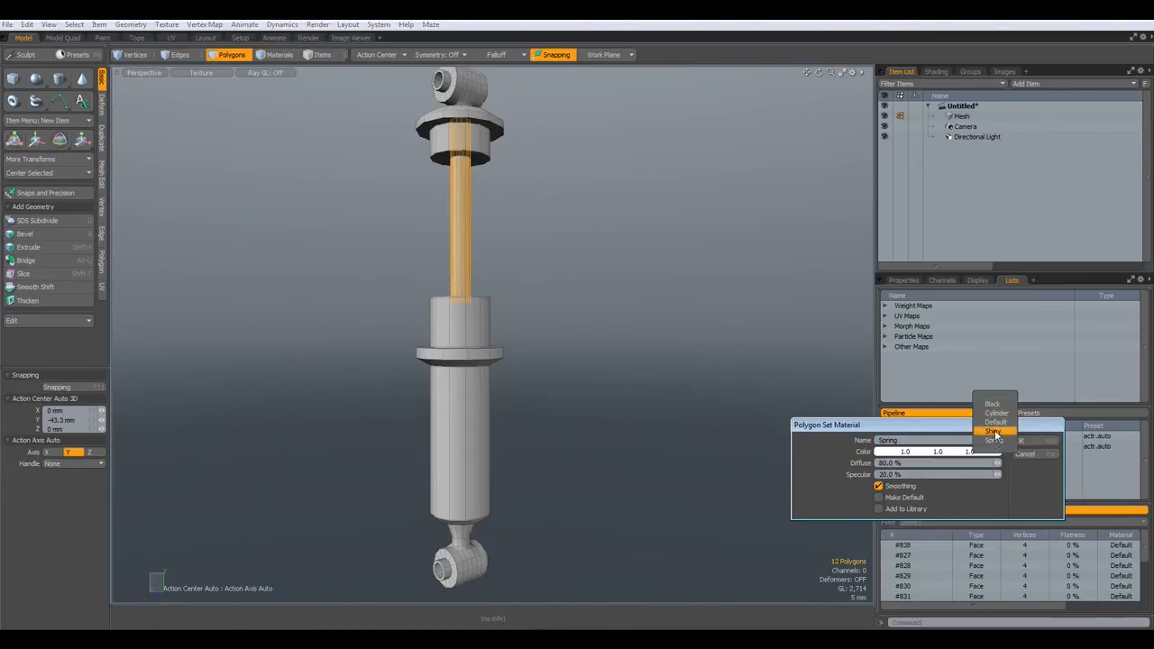
{"action": "left_click", "coordinate": [995, 431]}
{"action": "left_click", "coordinate": [1021, 441]}
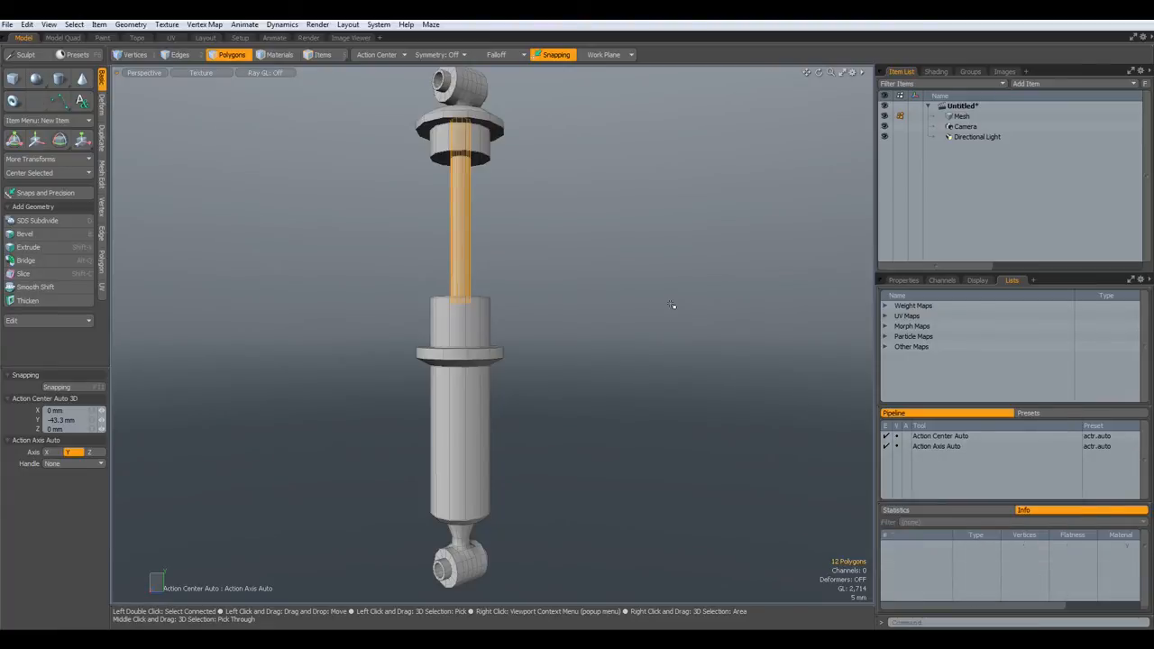
{"action": "key", "text": "h"}
- Assign the Cylinder material to the upper mount cap band
{"action": "left_click_drag", "start_coordinate": [483, 183], "coordinate": [470, 288], "text": "alt"}
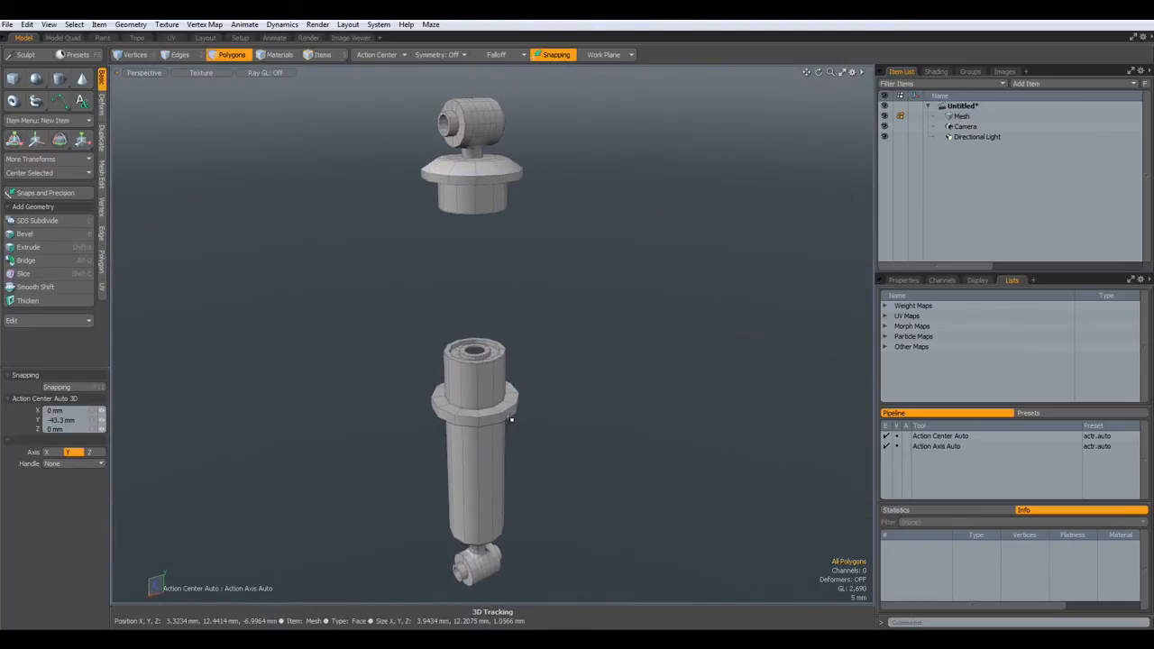
{"action": "left_click_drag", "start_coordinate": [426, 187], "coordinate": [585, 245], "text": "alt"}
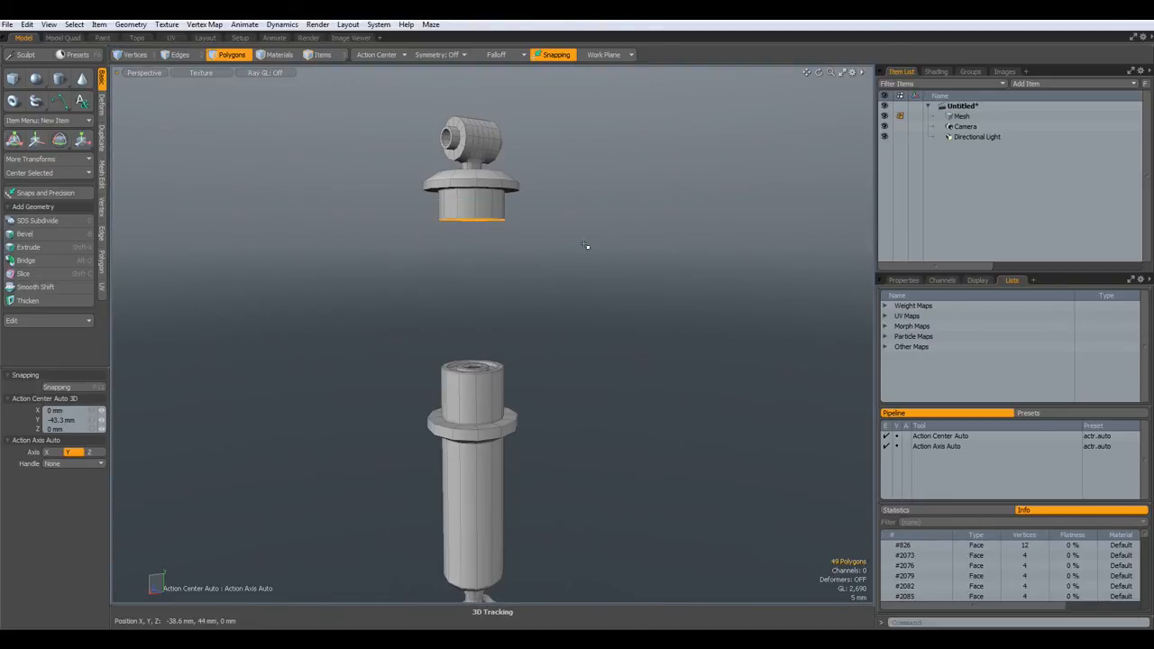
{"action": "key", "text": "shift+Up"}
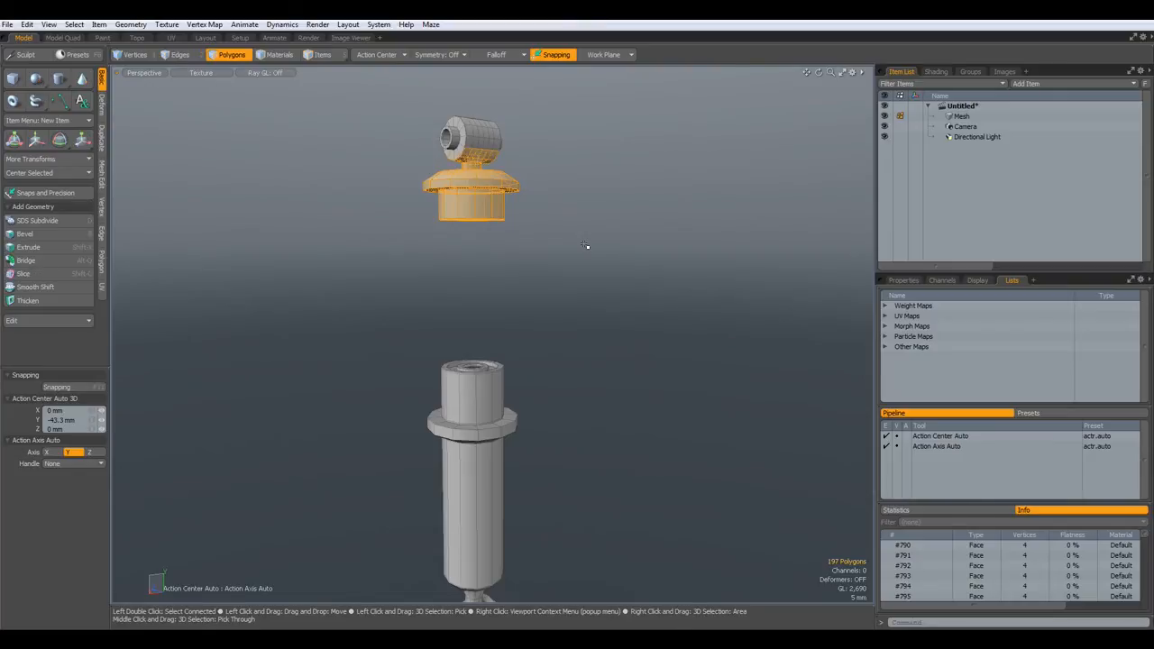
{"action": "key", "text": "m"}
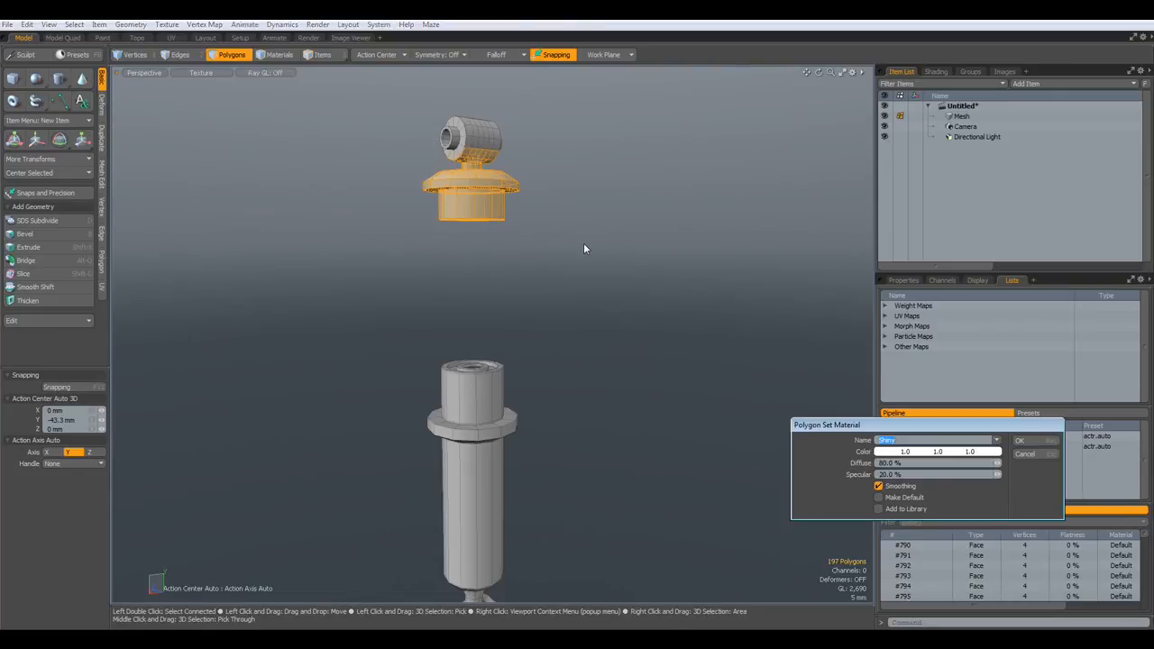
{"action": "left_click", "coordinate": [997, 441]}
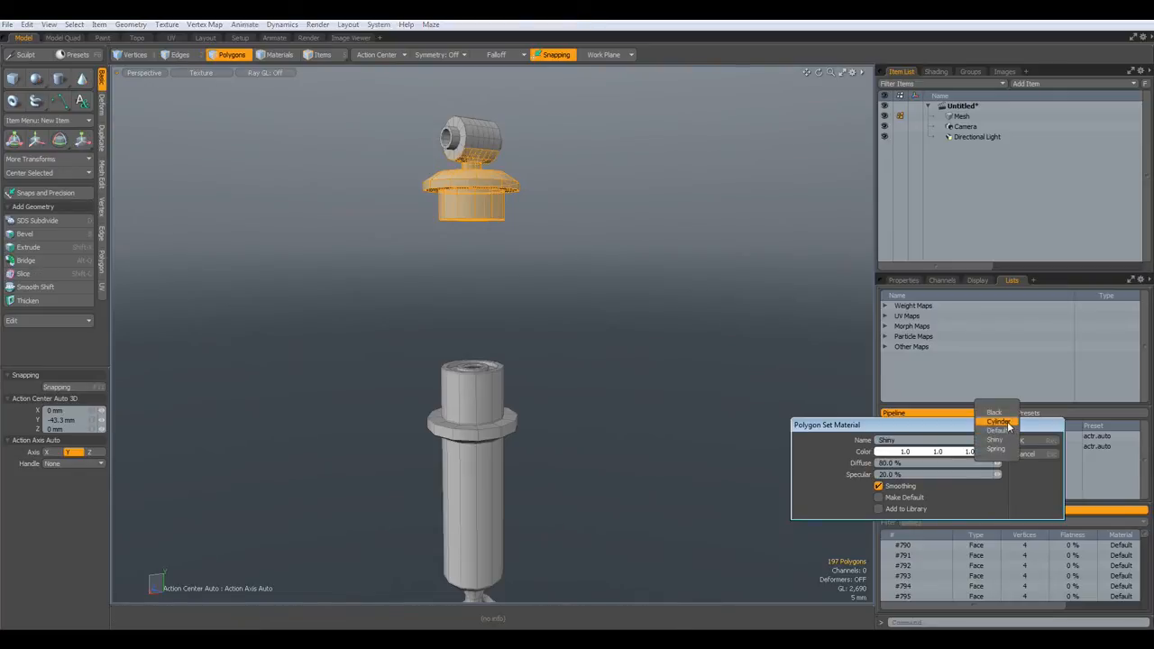
{"action": "left_click", "coordinate": [999, 422]}
{"action": "left_click", "coordinate": [1030, 442]}
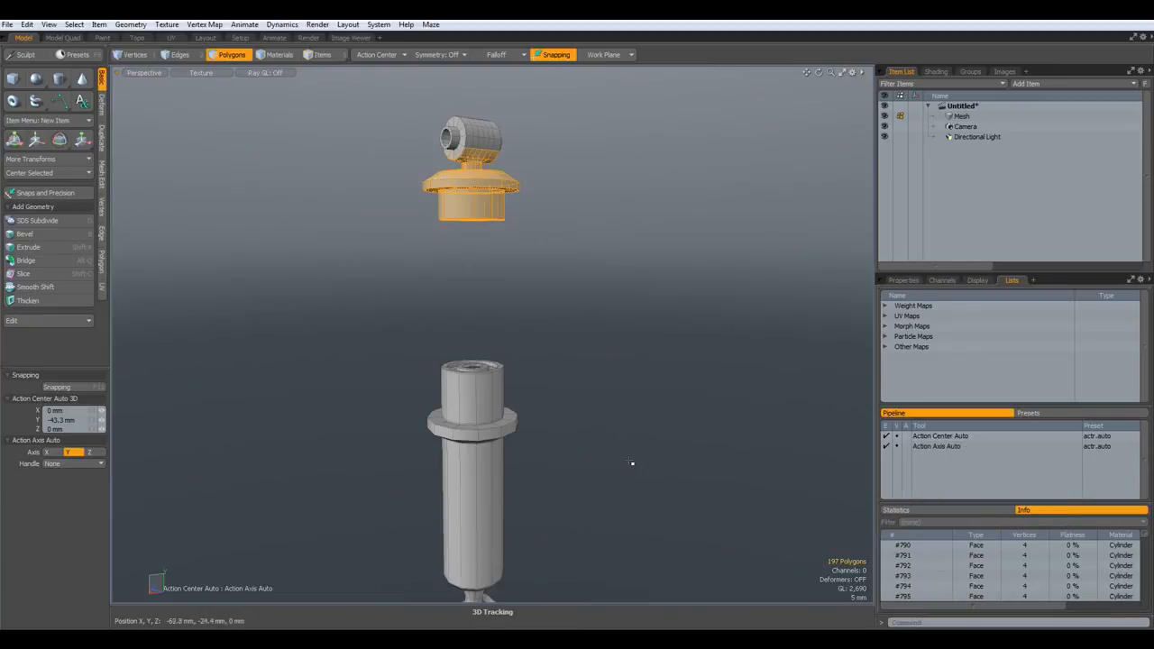
- Select the whole lower damper body and apply the Cylinder material to it
{"action": "left_click_drag", "start_coordinate": [630, 462], "coordinate": [655, 392], "text": "alt+shift"}
{"action": "right_click_drag", "start_coordinate": [432, 226], "coordinate": [621, 300]}
{"action": "key", "text": "shift+Up"}
{"action": "key", "text": "shift+Up"}
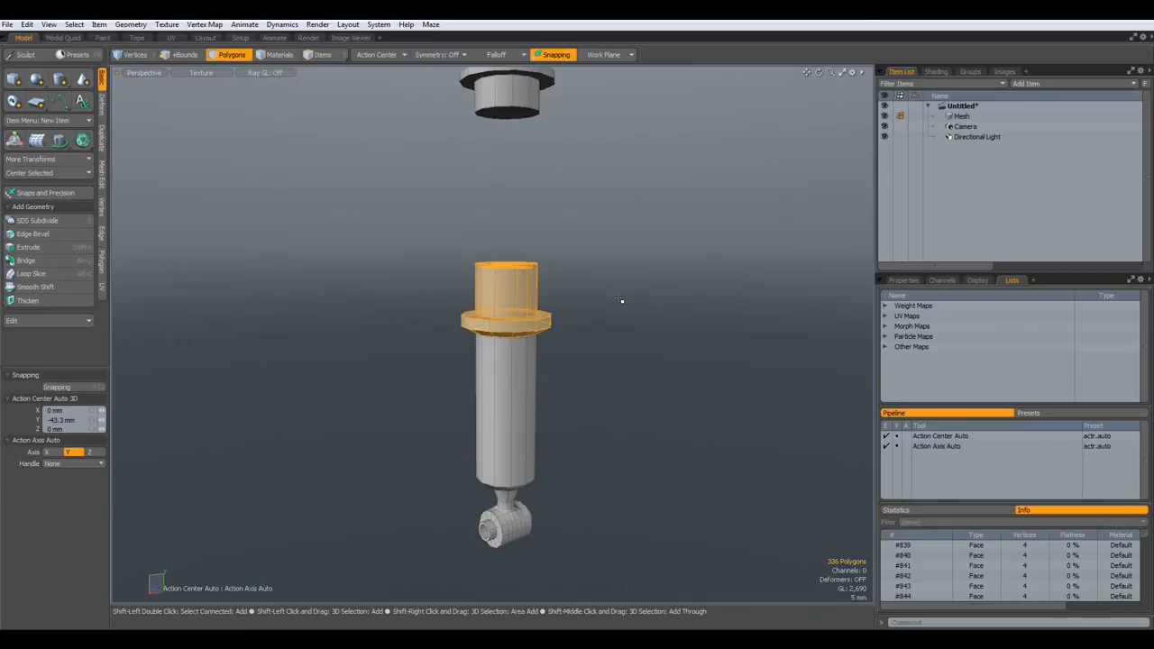
{"action": "key", "text": "shift+Up"}
{"action": "key", "text": "shift+Up"}
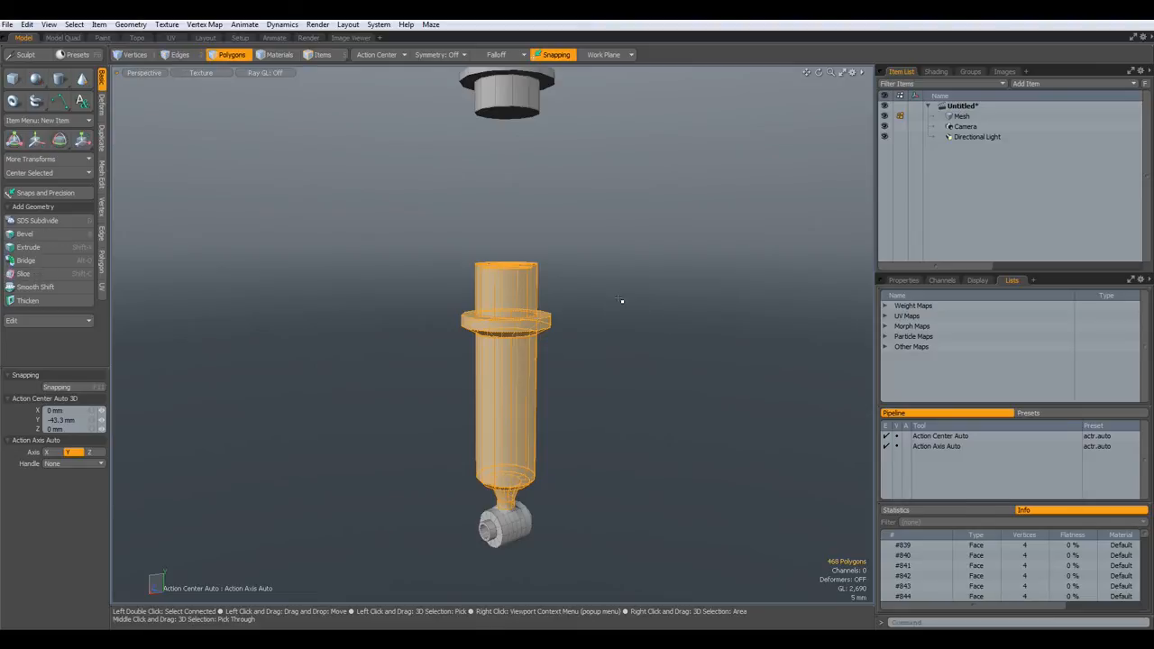
{"action": "key", "text": "m"}
{"action": "left_click", "coordinate": [1019, 440]}
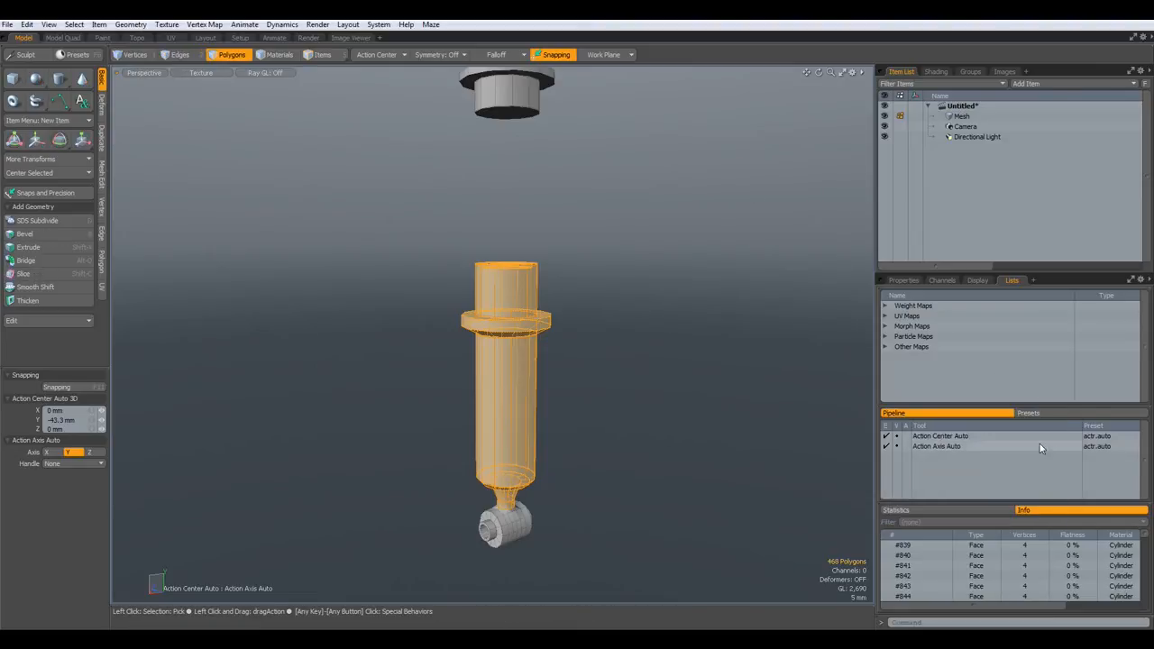
{"action": "left_click", "coordinate": [793, 341]}
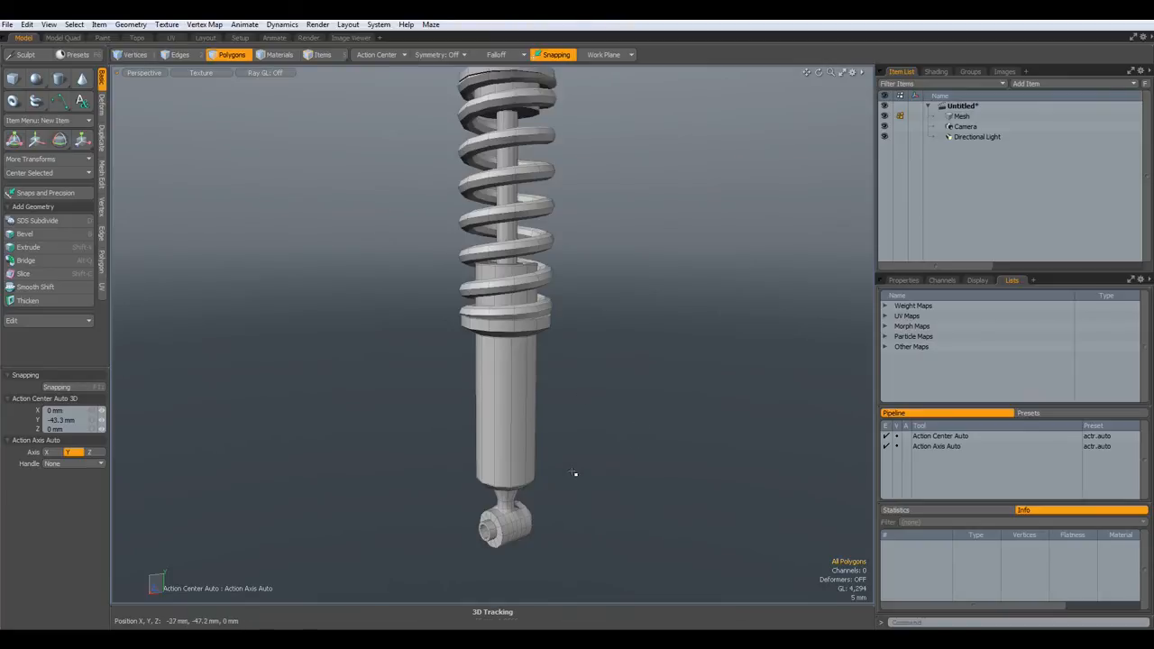
- Insert four new edge loops around the damper body, nudging two of them slightly
{"action": "left_click_drag", "start_coordinate": [643, 425], "coordinate": [513, 385], "text": "alt"}
{"action": "scroll", "coordinate": [522, 433], "scroll_direction": "up", "scroll_amount": 5}
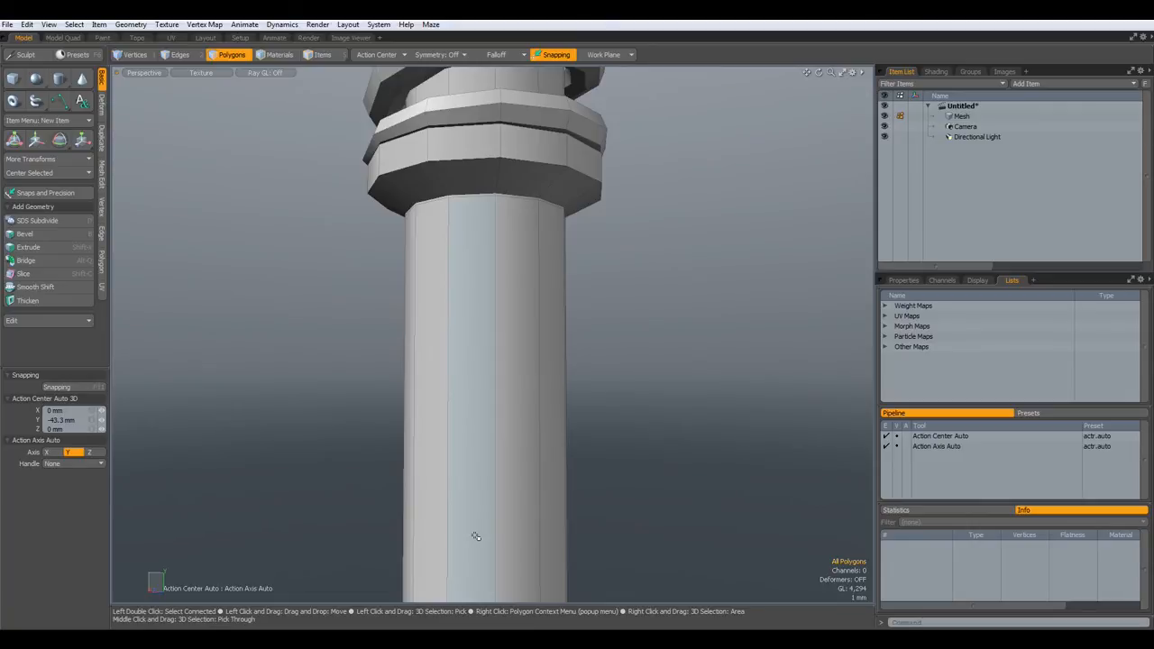
{"action": "key", "text": "alt+l"}
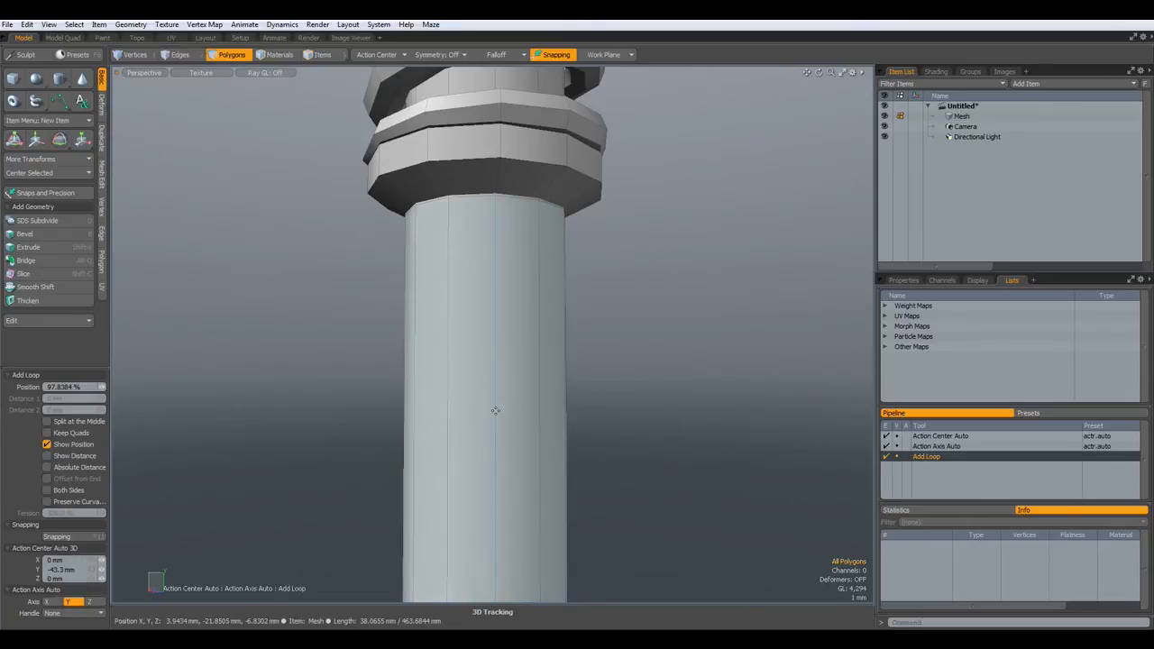
{"action": "left_click", "coordinate": [495, 397]}
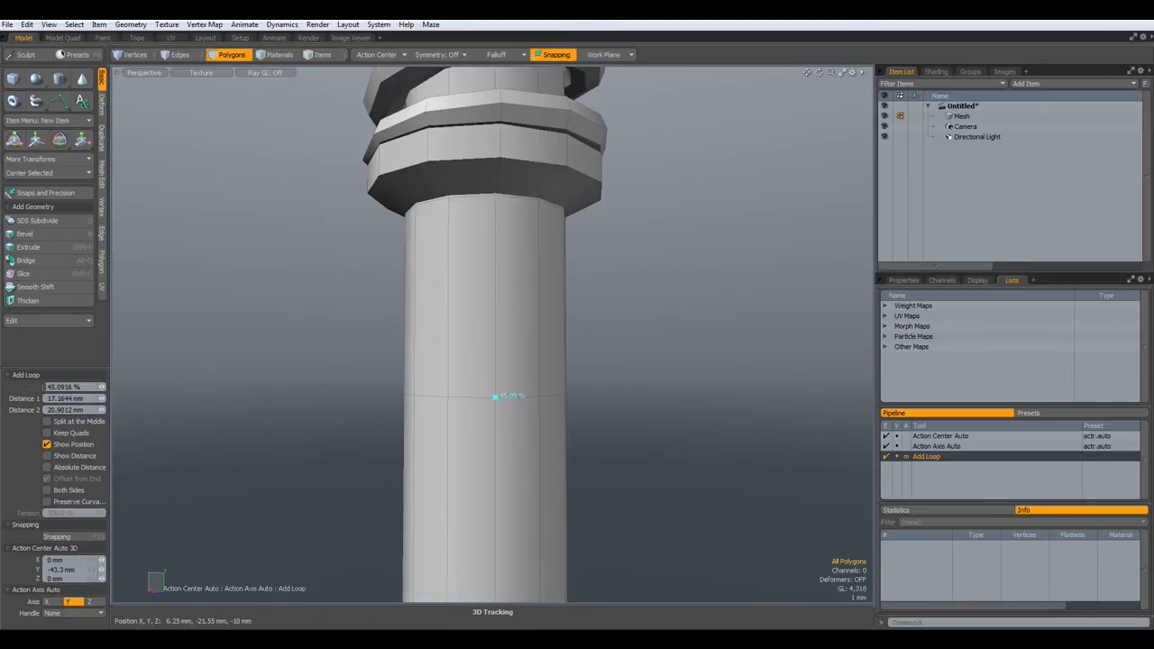
{"action": "left_click", "coordinate": [495, 420]}
{"action": "left_click_drag", "start_coordinate": [495, 416], "coordinate": [495, 410]}
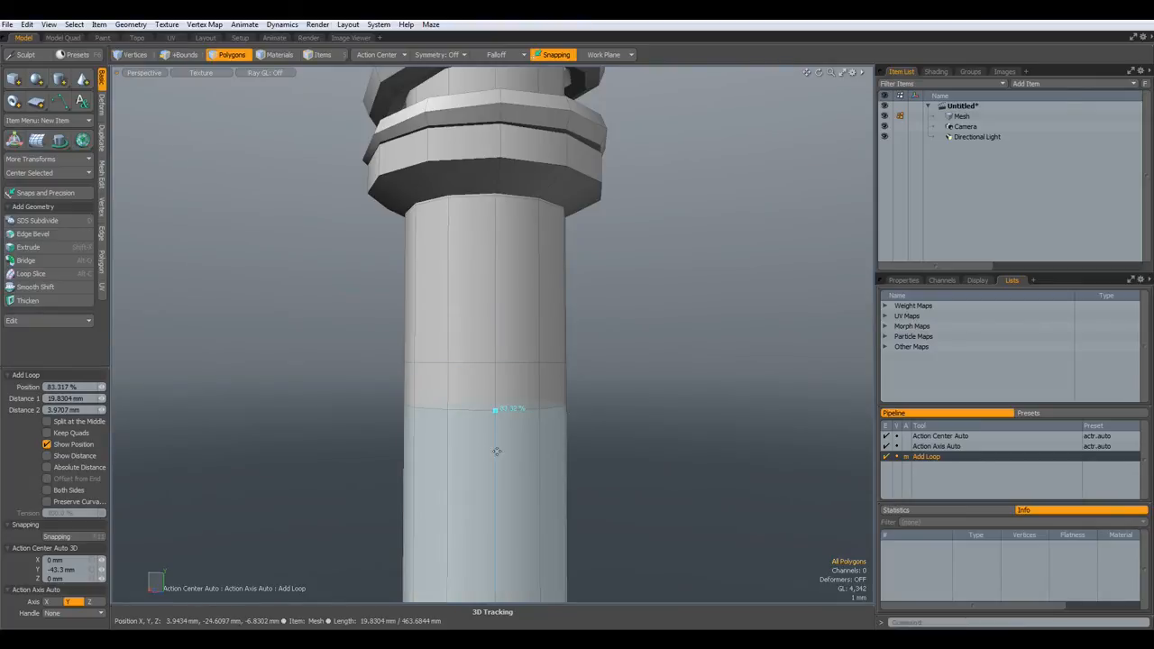
{"action": "left_click", "coordinate": [496, 467]}
{"action": "left_click_drag", "start_coordinate": [495, 463], "coordinate": [495, 474]}
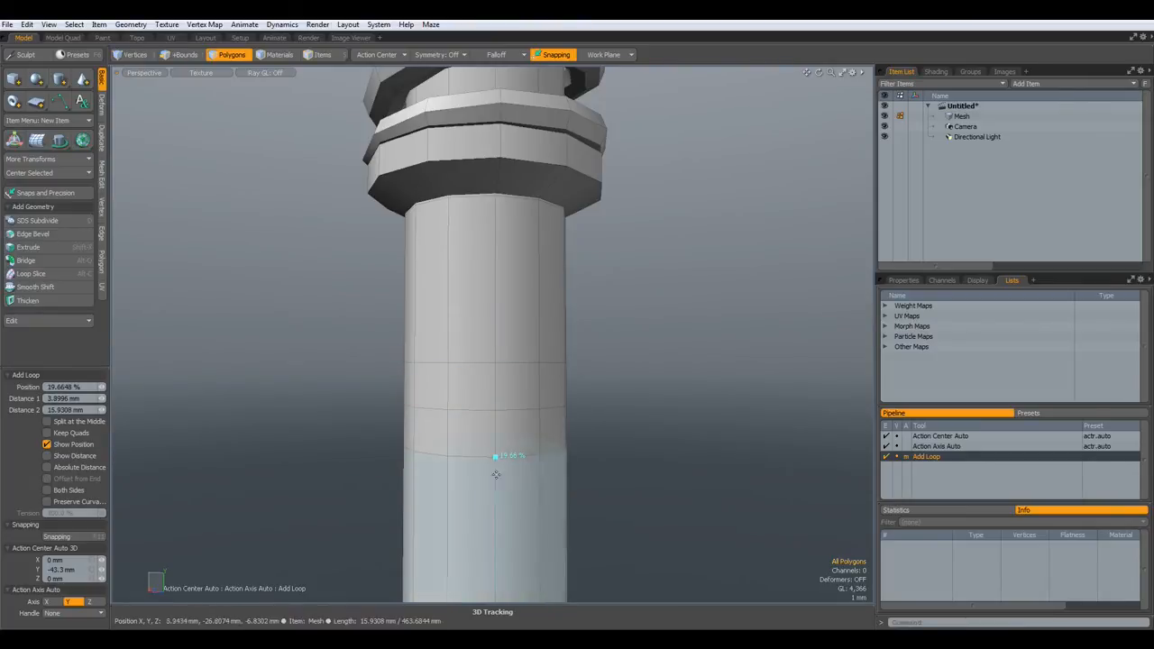
{"action": "left_click", "coordinate": [495, 508]}
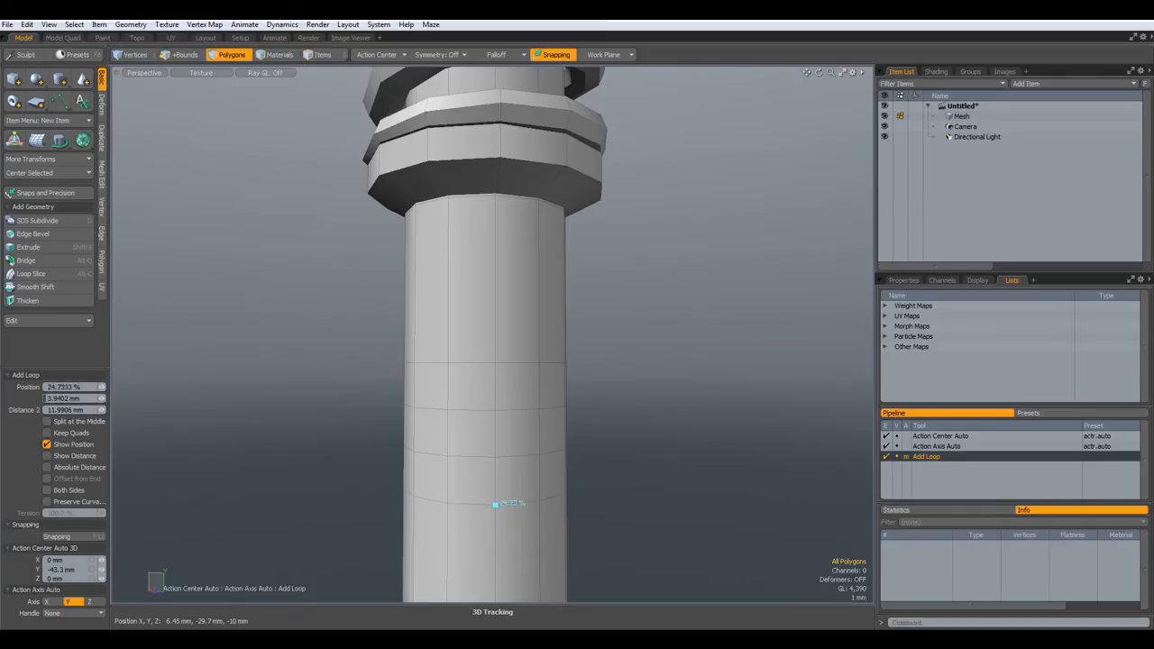
{"action": "key", "text": "space"}
- Select two ring bands on the body and assign them the Black material
{"action": "key", "text": "a"}
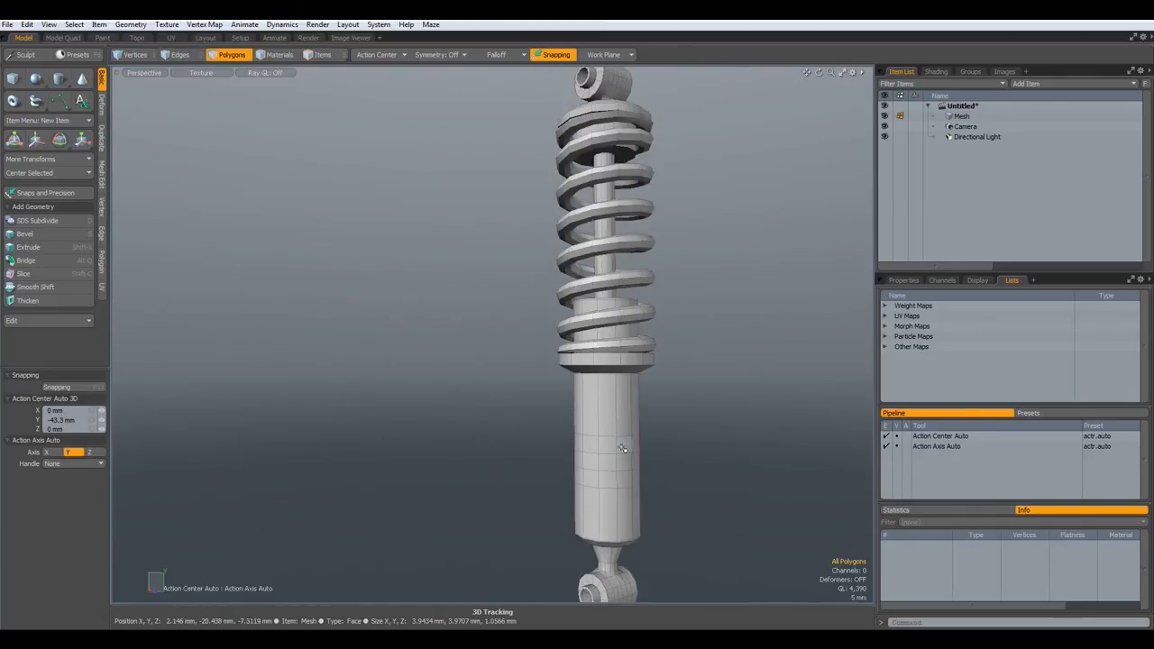
{"action": "scroll", "coordinate": [620, 450], "scroll_direction": "up", "scroll_amount": 3}
{"action": "left_click_drag", "start_coordinate": [596, 448], "coordinate": [624, 448]}
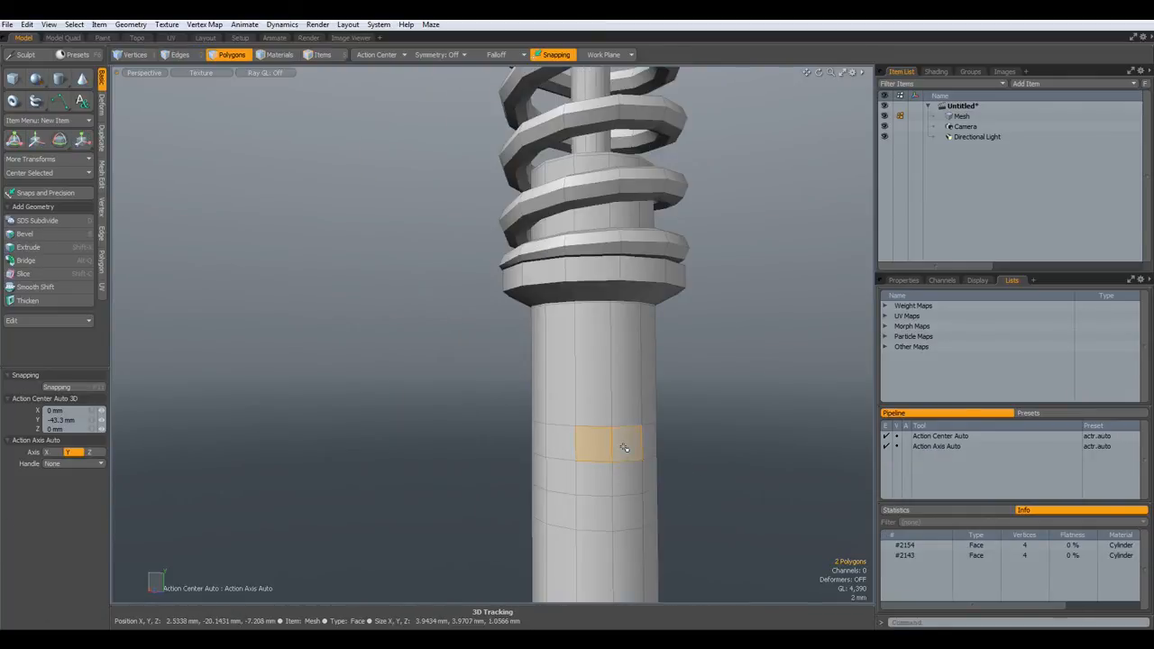
{"action": "key", "text": "l"}
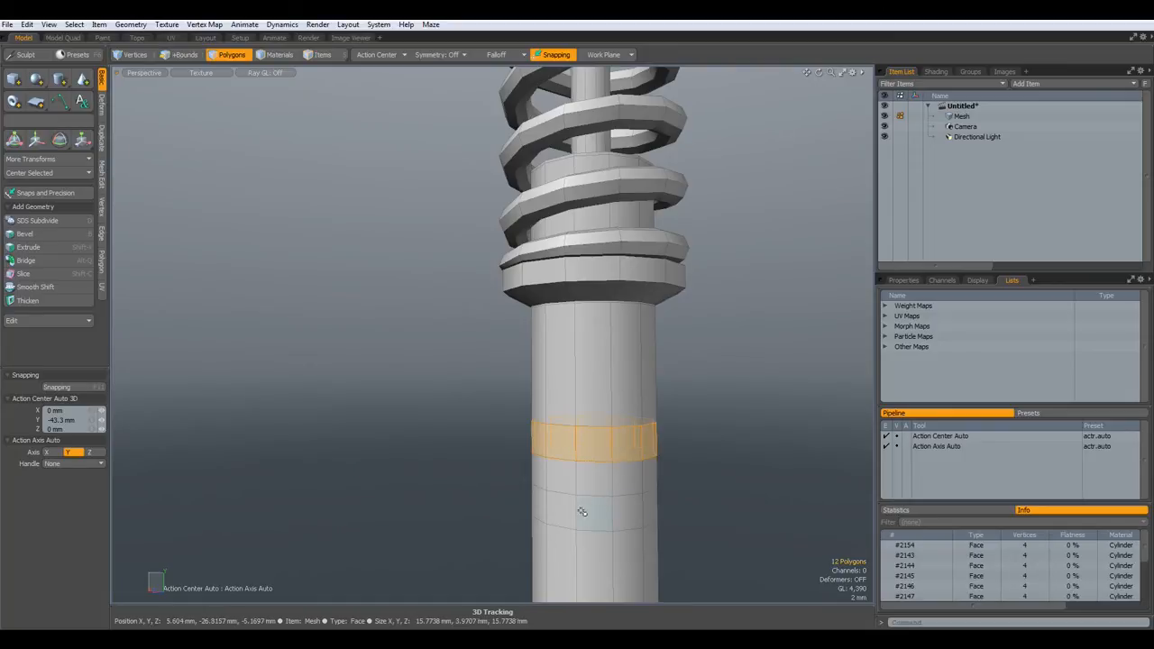
{"action": "key", "text": "l"}
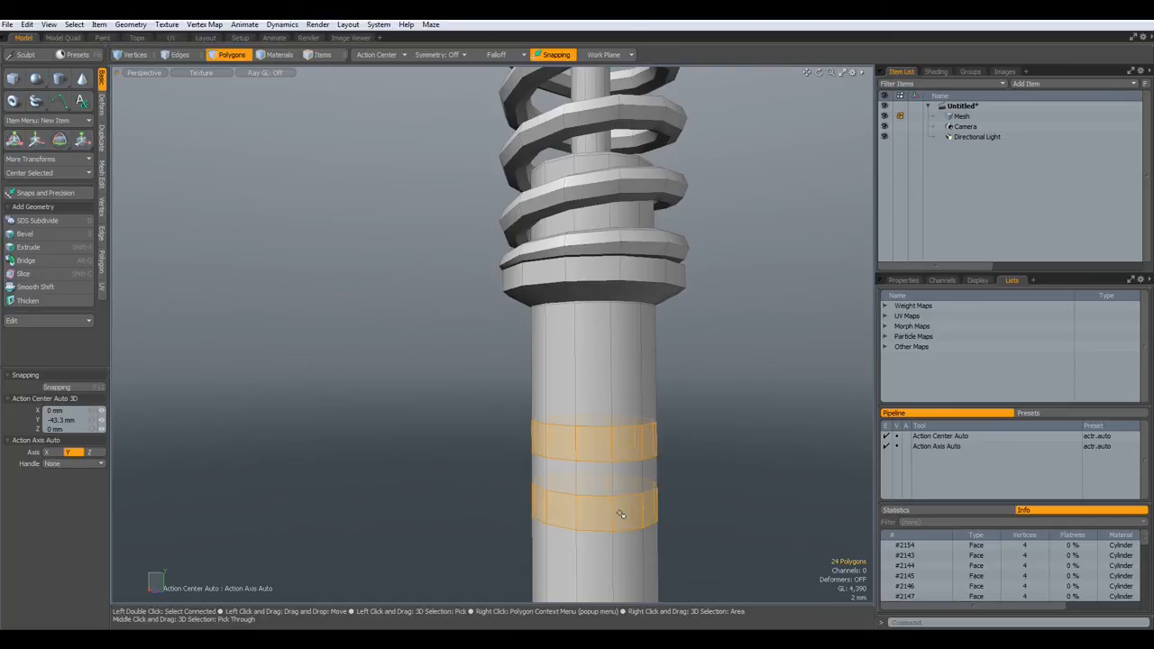
{"action": "type", "text": "mBlack"}
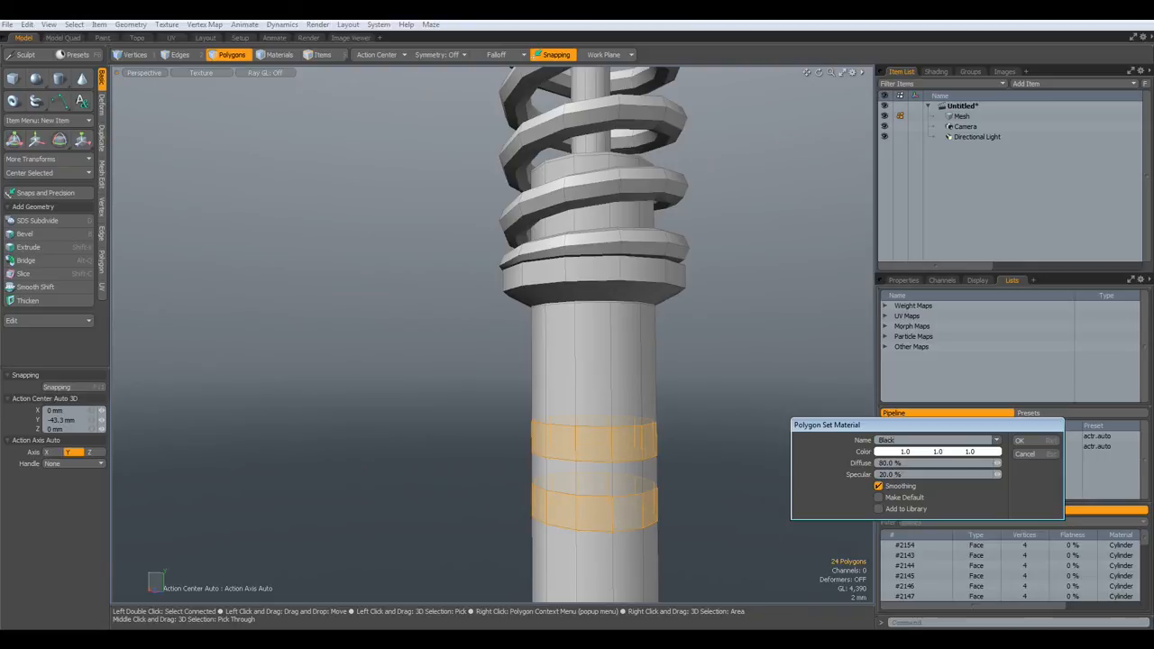
{"action": "key", "text": "Return"}
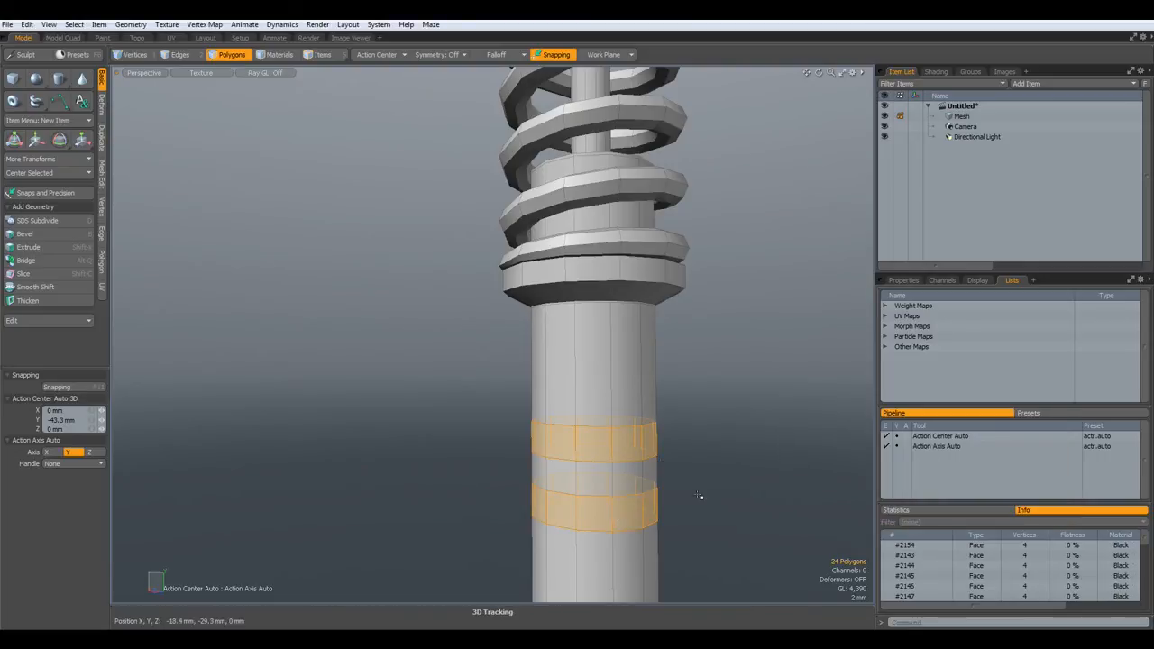
- Give the middle ring band the Yellow material
{"action": "left_click_drag", "start_coordinate": [602, 481], "coordinate": [625, 478]}
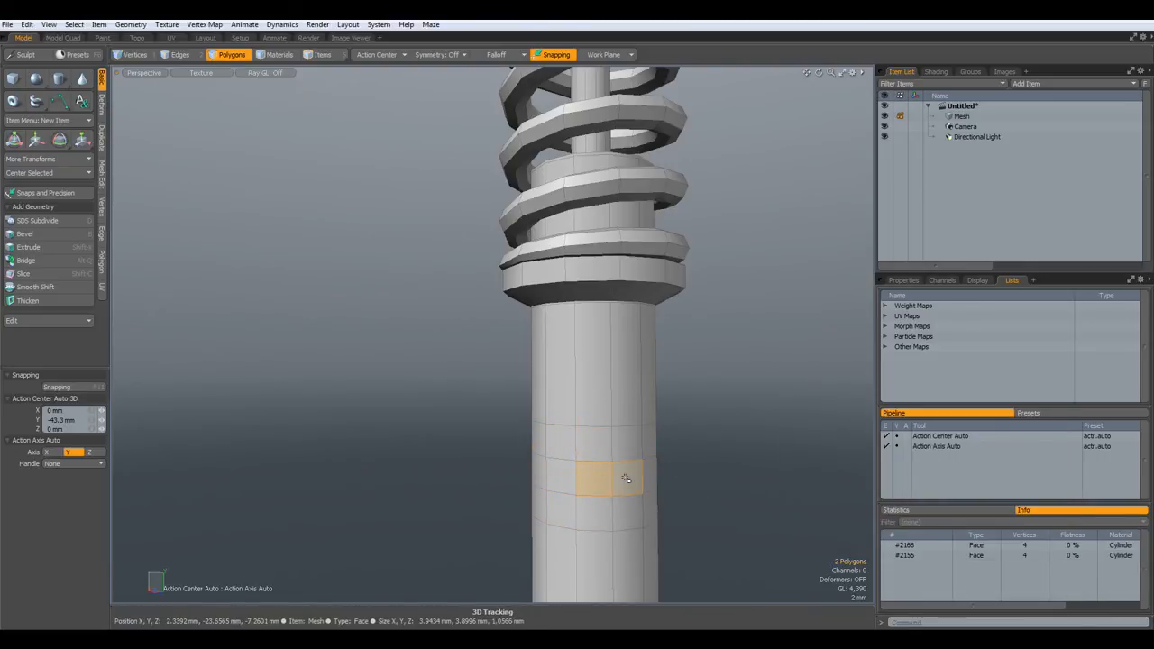
{"action": "key", "text": "l"}
{"action": "key", "text": "m"}
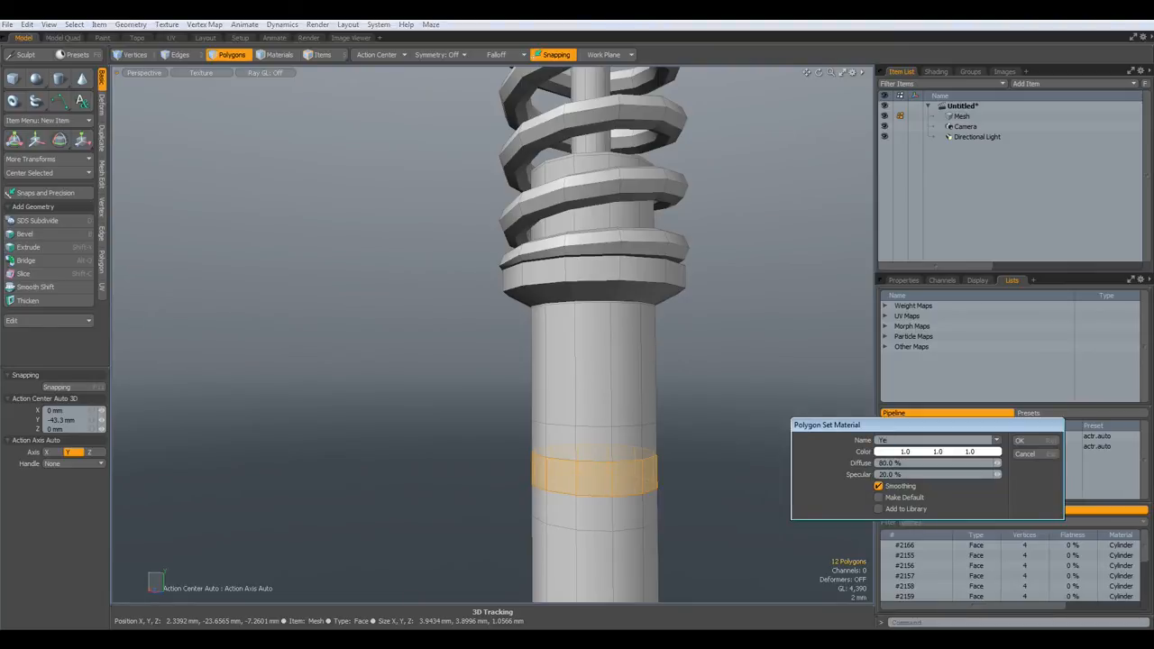
{"action": "key", "text": "Return"}
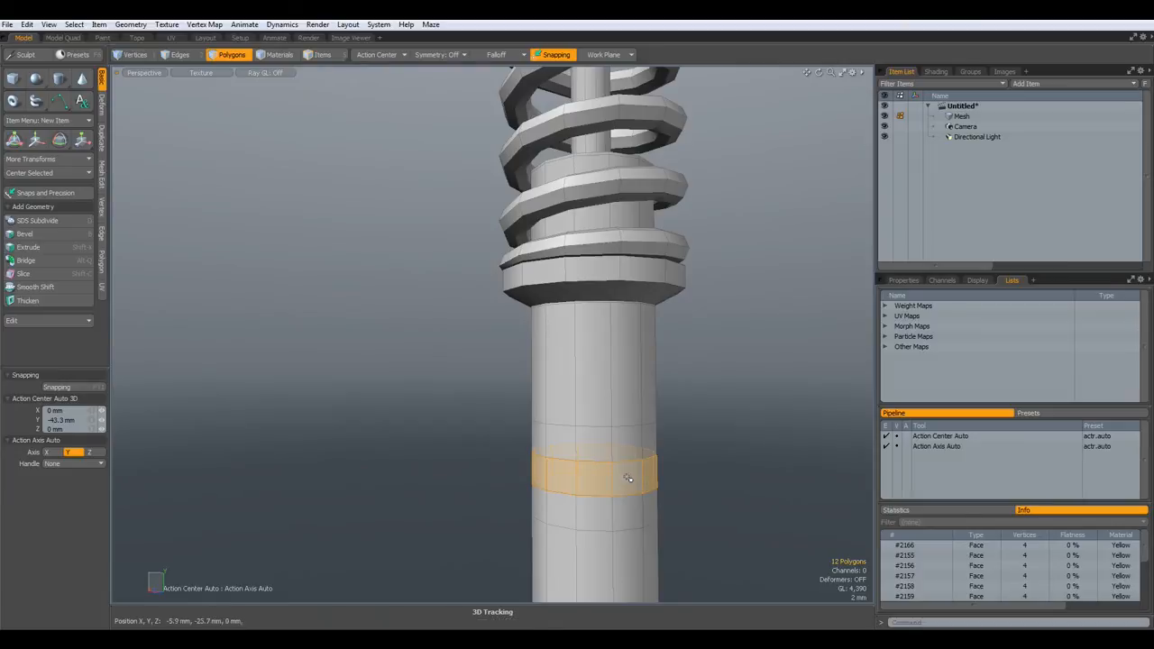
{"action": "scroll", "coordinate": [757, 415], "scroll_direction": "down", "scroll_amount": 3}
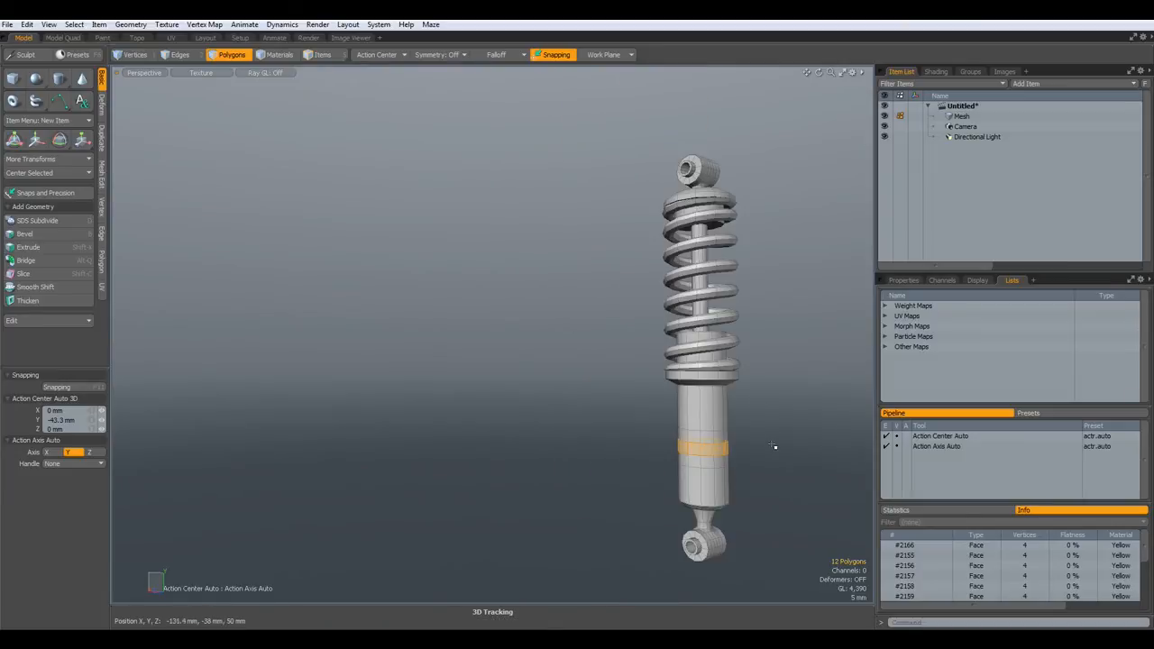
{"action": "left_click", "coordinate": [522, 416]}
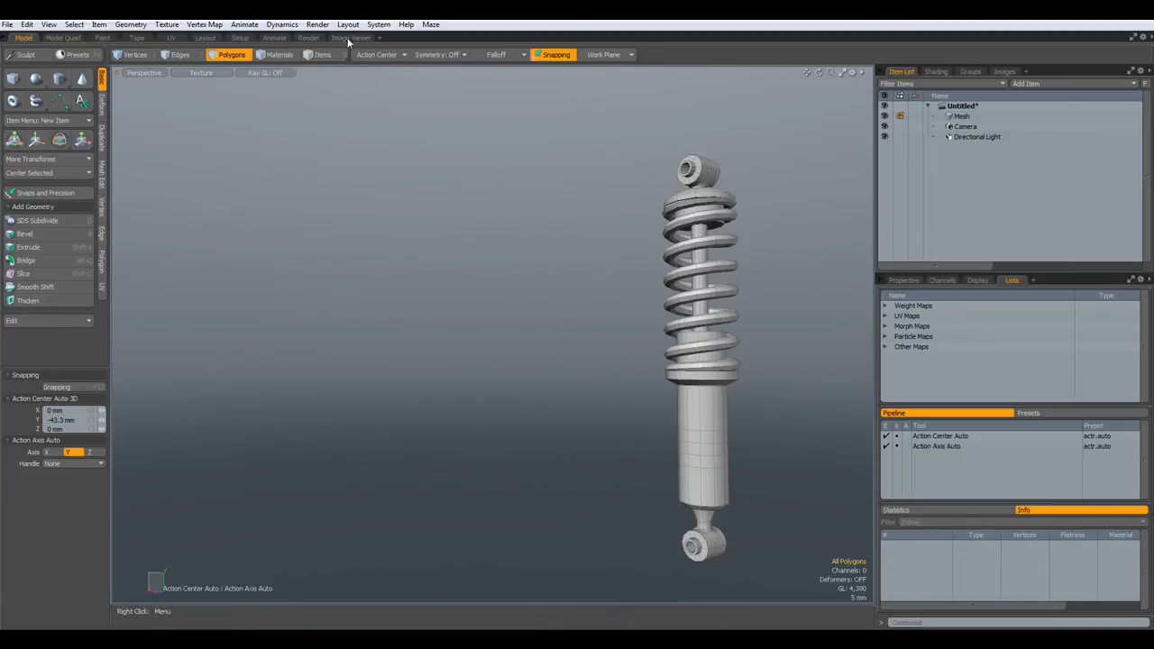
- Apply the Polished Silver preset to the Shiny material in the rendering workspace
{"action": "left_click", "coordinate": [309, 38]}
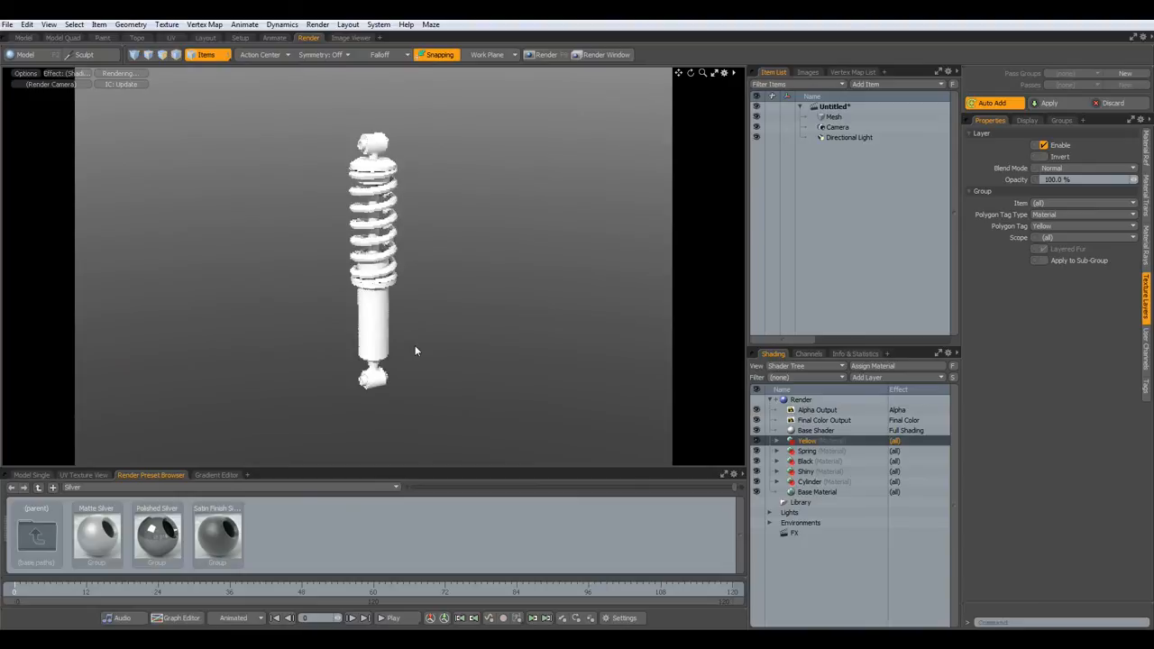
{"action": "scroll", "coordinate": [385, 302], "scroll_direction": "up", "scroll_amount": 4}
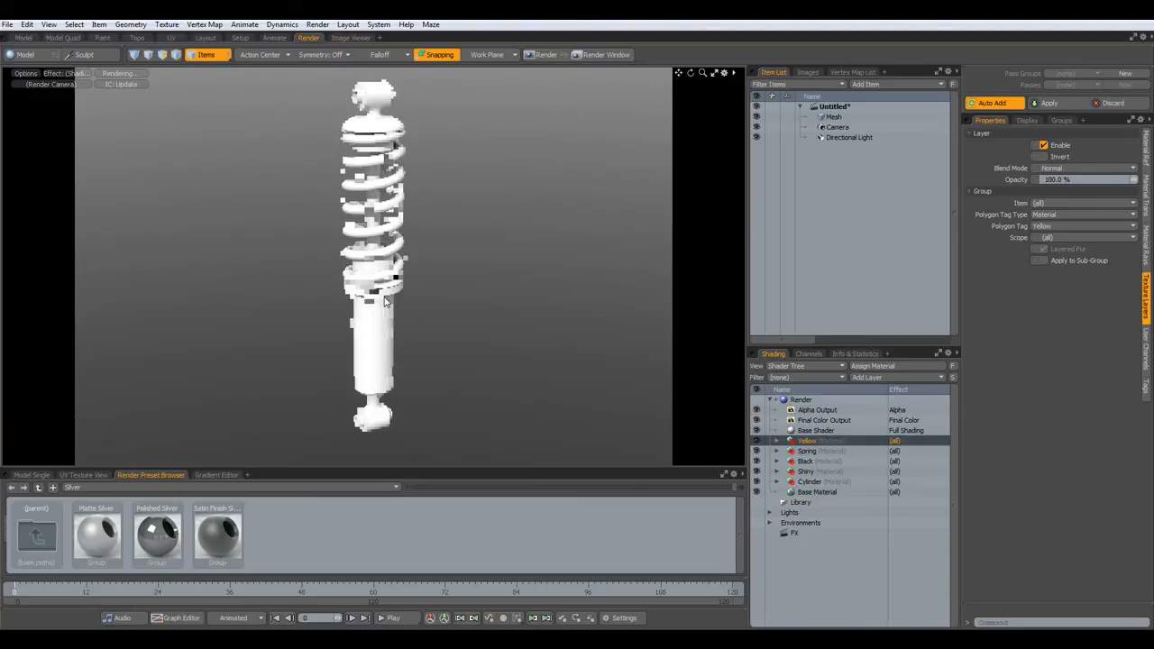
{"action": "left_click_drag", "start_coordinate": [392, 311], "coordinate": [408, 284], "text": "alt+shift"}
{"action": "scroll", "coordinate": [401, 318], "scroll_direction": "down", "scroll_amount": 1}
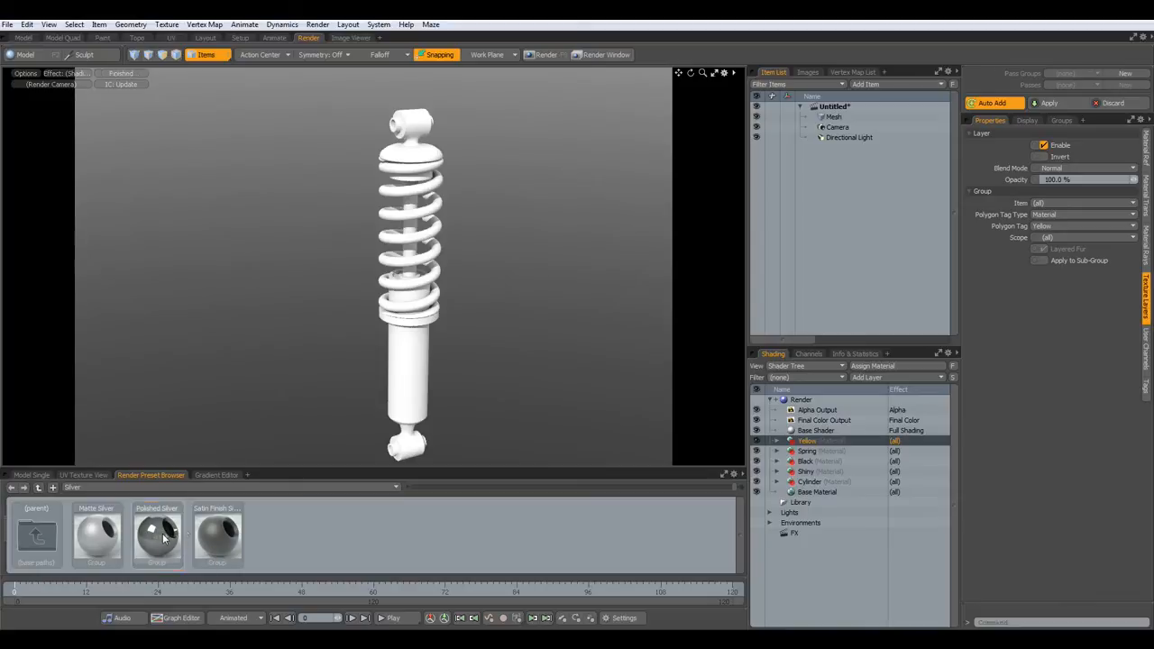
{"action": "left_click_drag", "start_coordinate": [574, 519], "coordinate": [810, 472]}
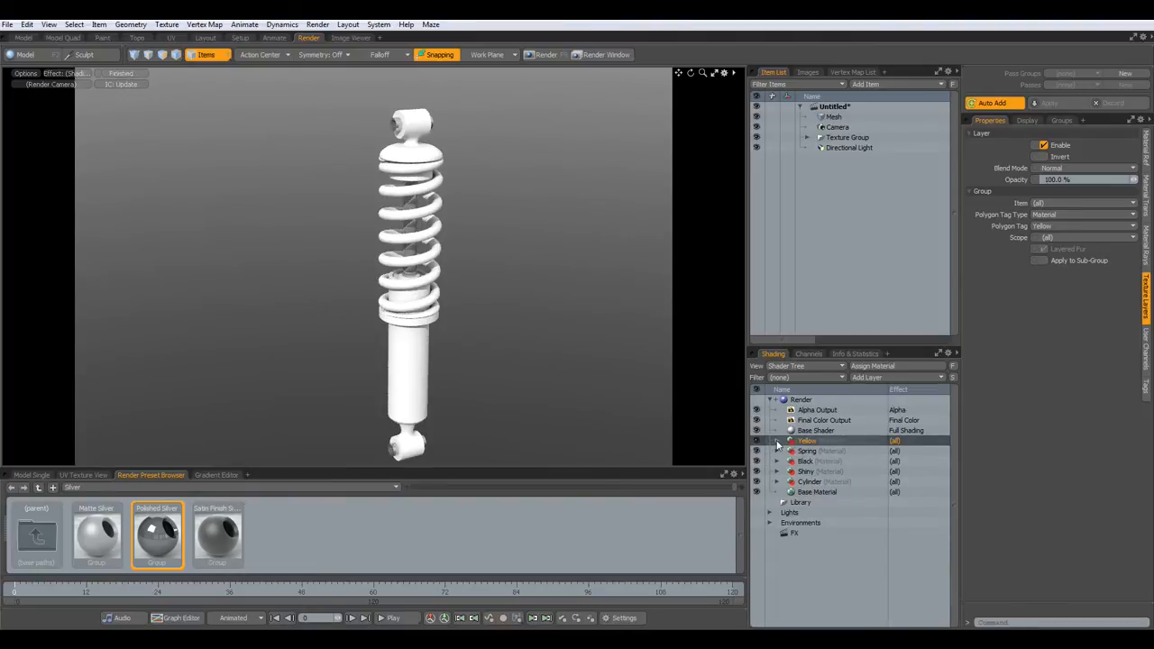
- Set the Yellow material's diffuse colour to dark golden orange (0.61, 0.44, 0.15)
{"action": "left_click", "coordinate": [777, 441]}
{"action": "left_click", "coordinate": [802, 451]}
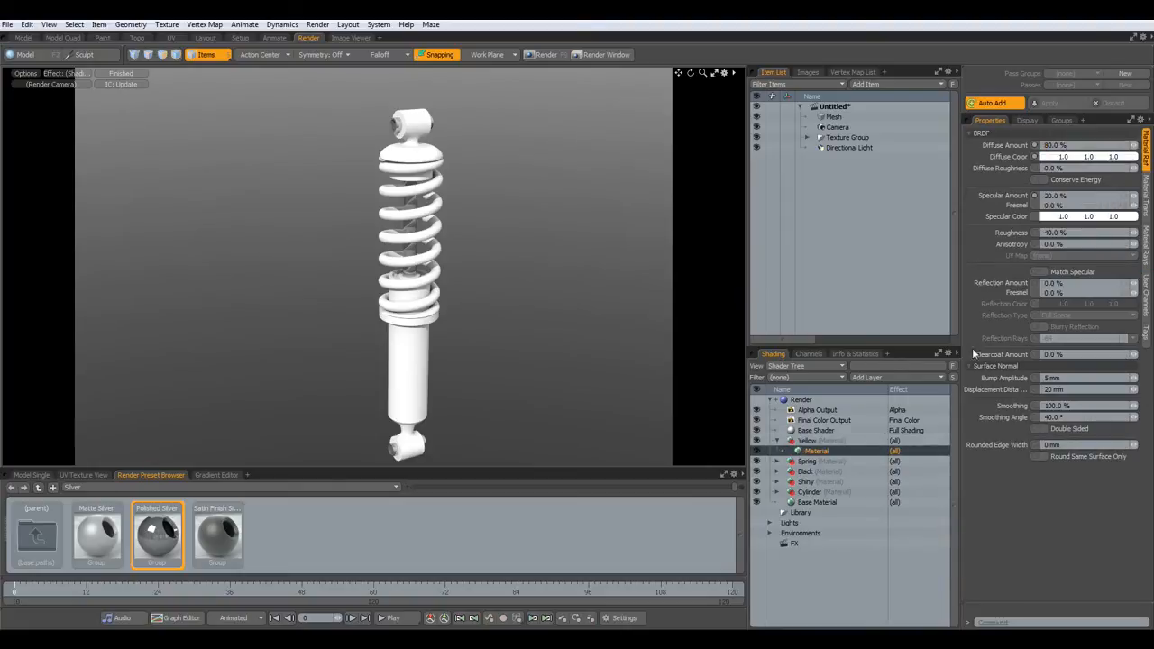
{"action": "left_click", "coordinate": [1065, 157]}
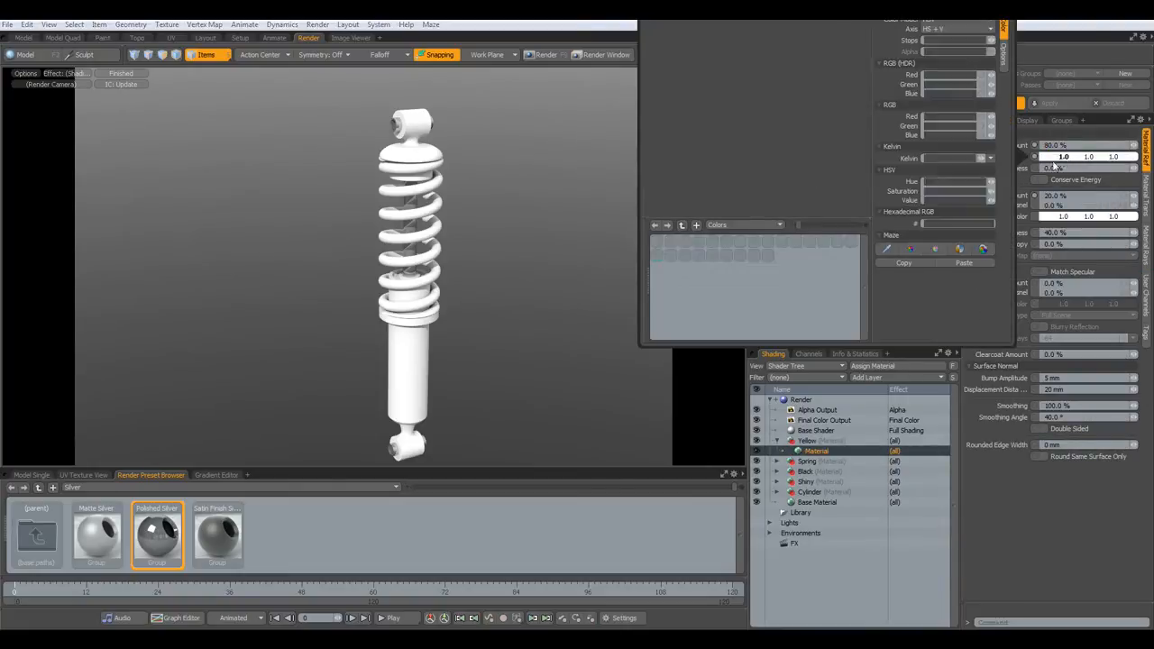
{"action": "left_click_drag", "start_coordinate": [789, 61], "coordinate": [792, 64]}
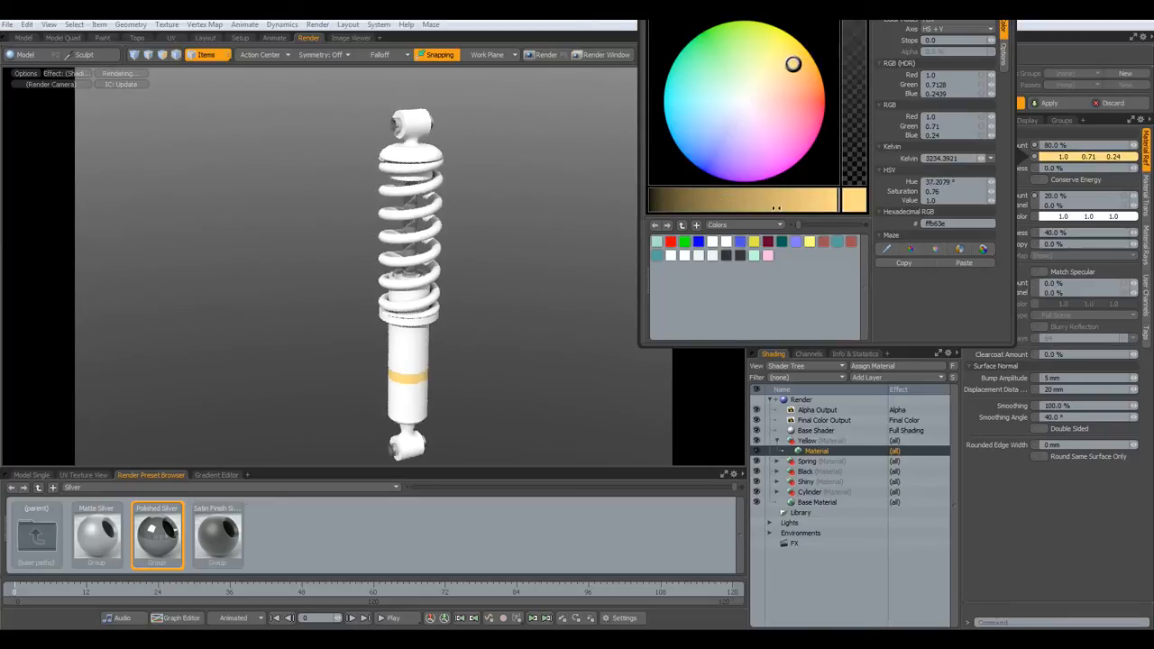
{"action": "left_click", "coordinate": [764, 201]}
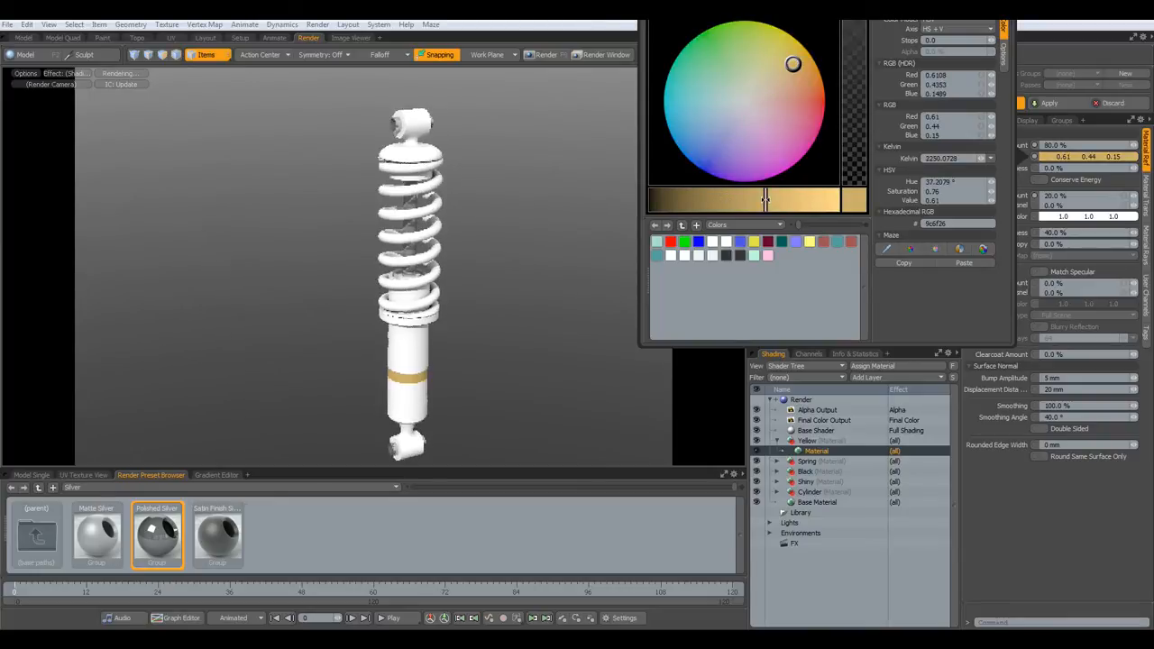
{"action": "left_click", "coordinate": [701, 377]}
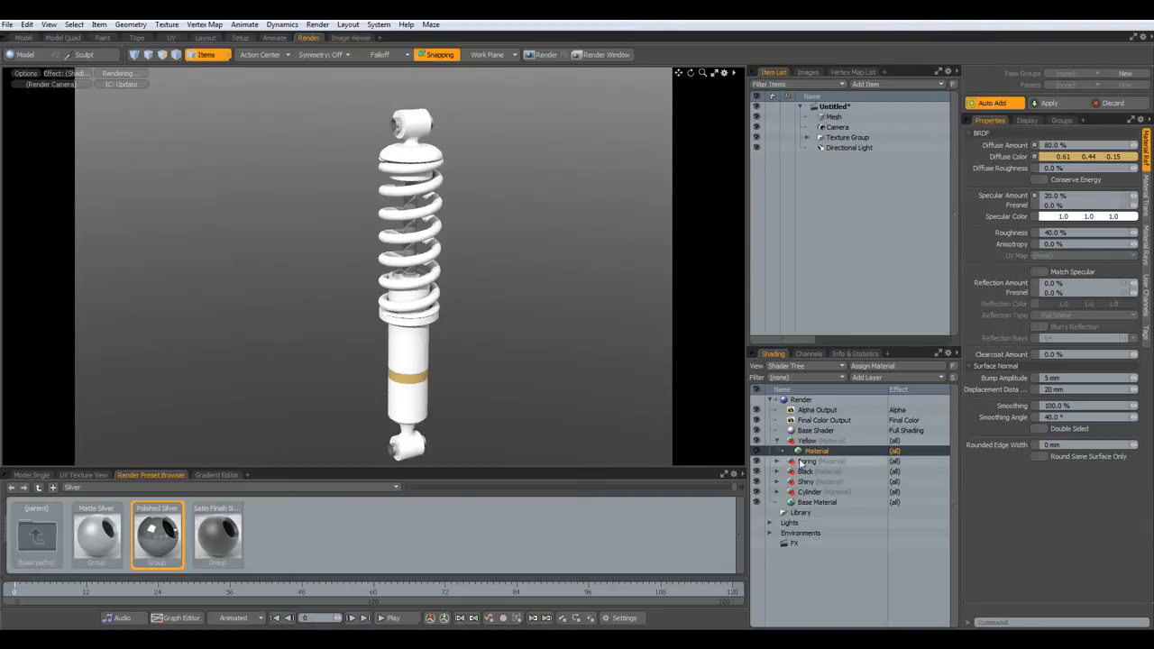
- Set the Spring material's diffuse color to deep red with value 0.34
{"action": "left_click", "coordinate": [777, 440]}
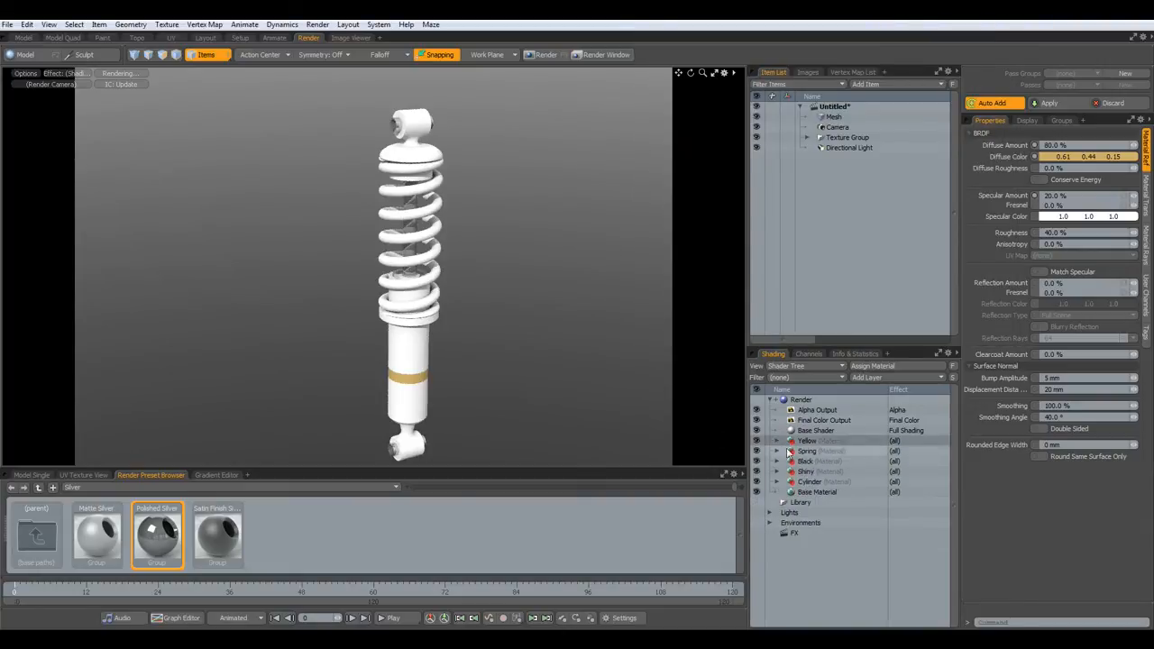
{"action": "left_click", "coordinate": [777, 450]}
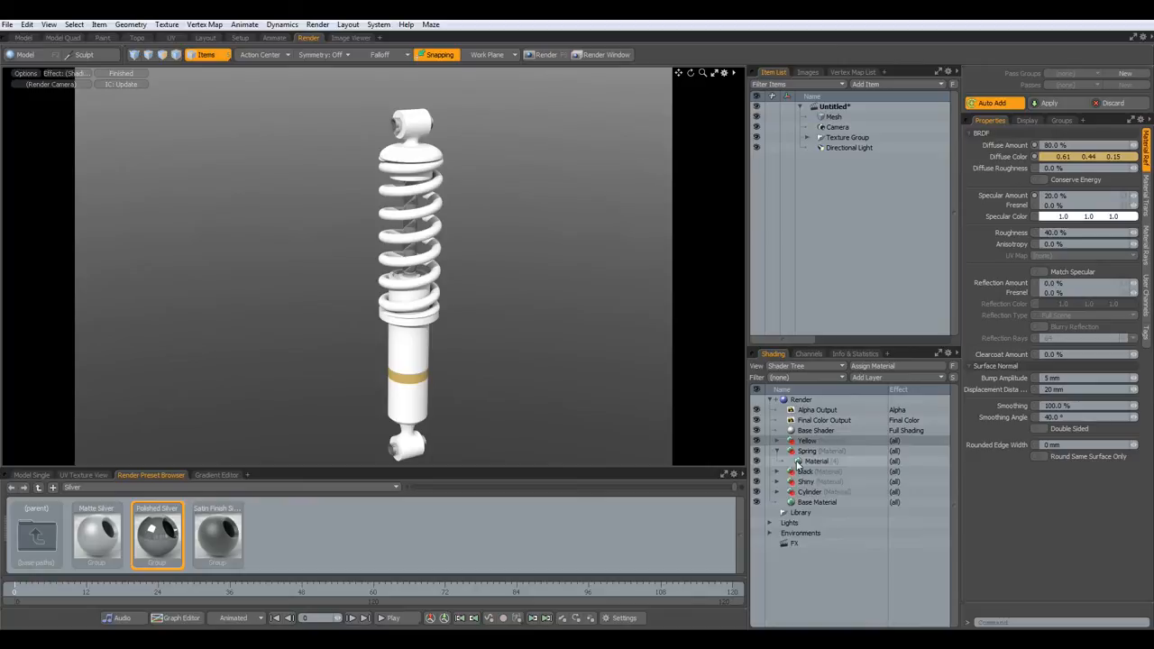
{"action": "left_click", "coordinate": [797, 461]}
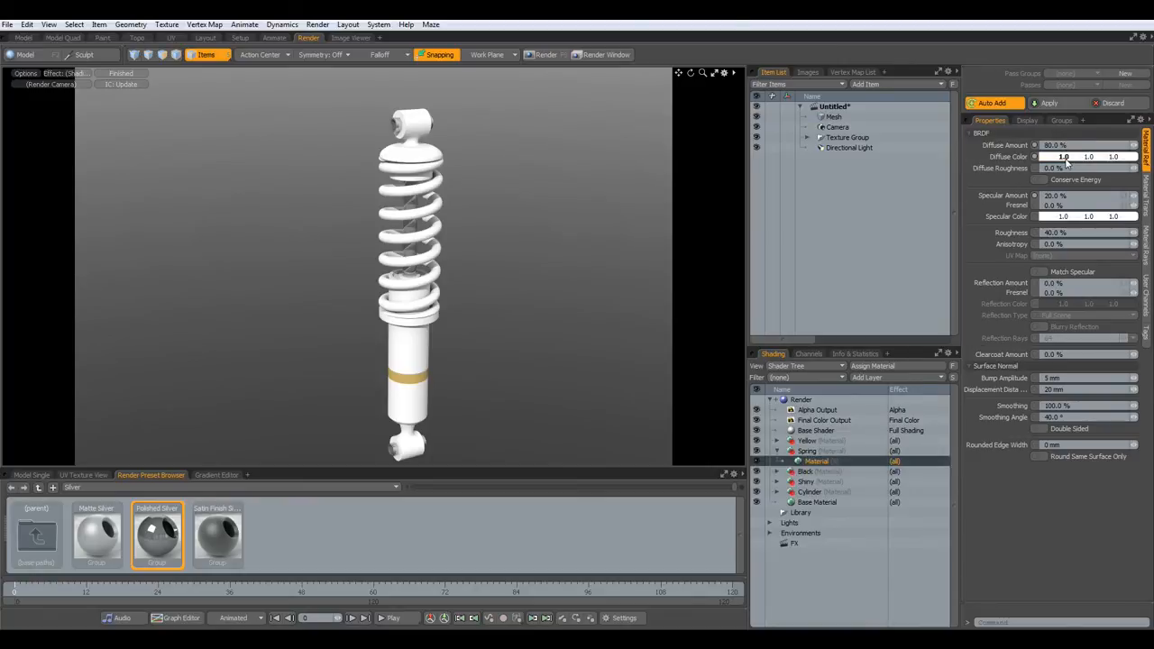
{"action": "left_click", "coordinate": [1064, 158]}
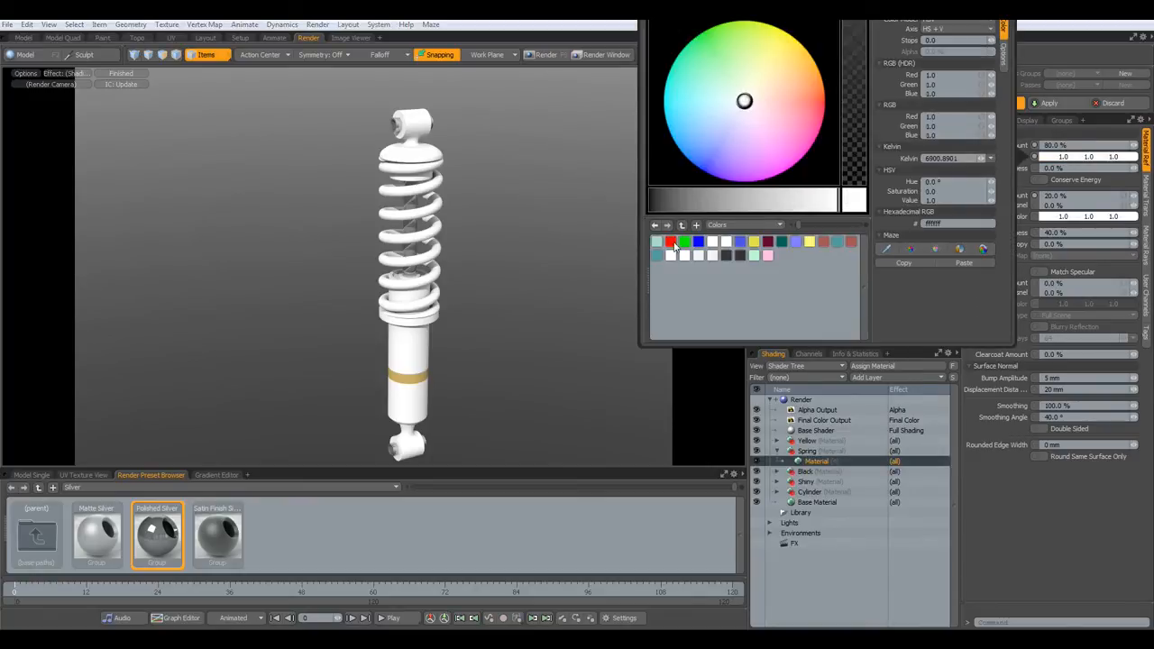
{"action": "left_click", "coordinate": [672, 244]}
{"action": "left_click", "coordinate": [713, 202]}
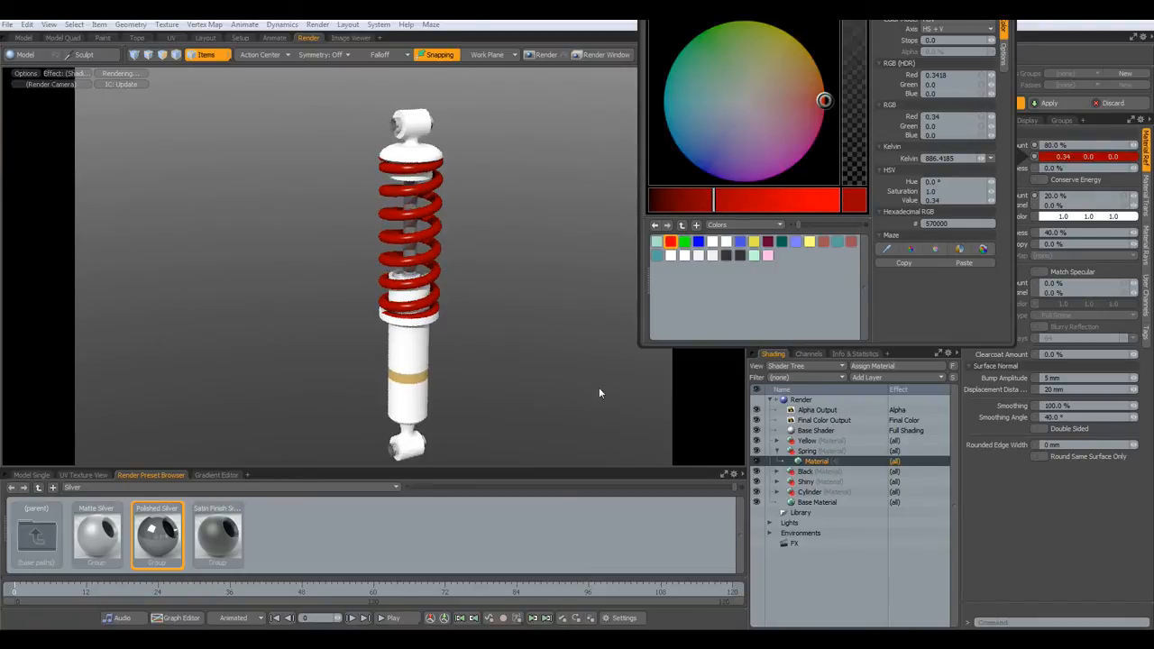
{"action": "left_click", "coordinate": [695, 387]}
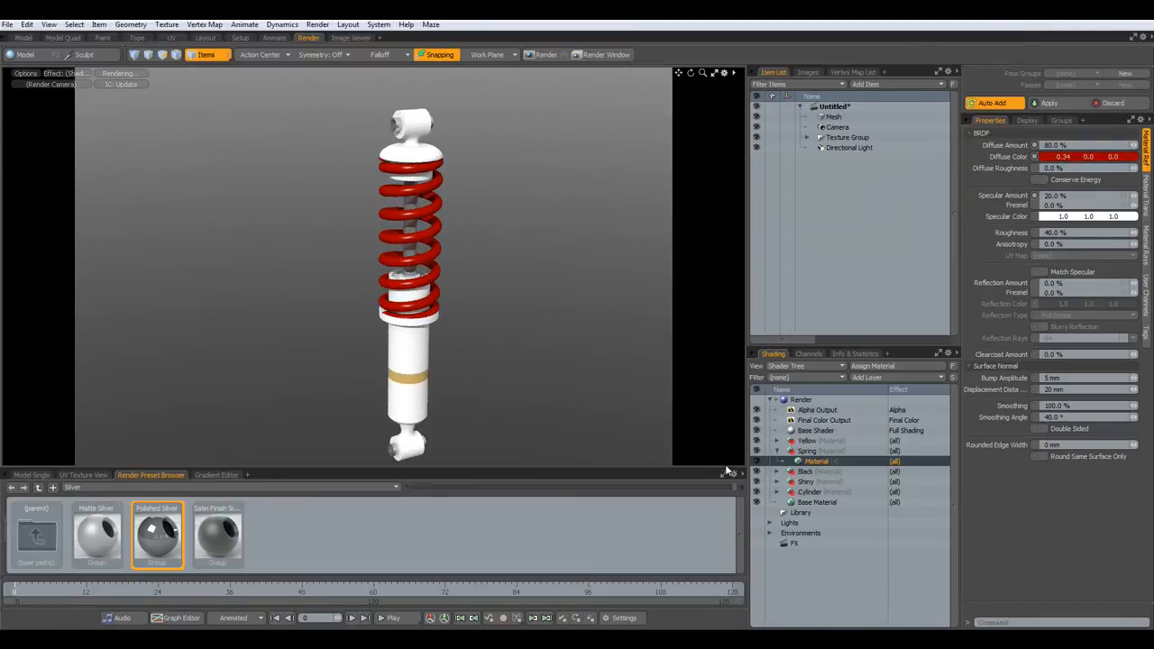
- Set the Black material's diffuse color to near-black 0.03 grey
{"action": "left_click", "coordinate": [777, 451]}
{"action": "left_click", "coordinate": [778, 460]}
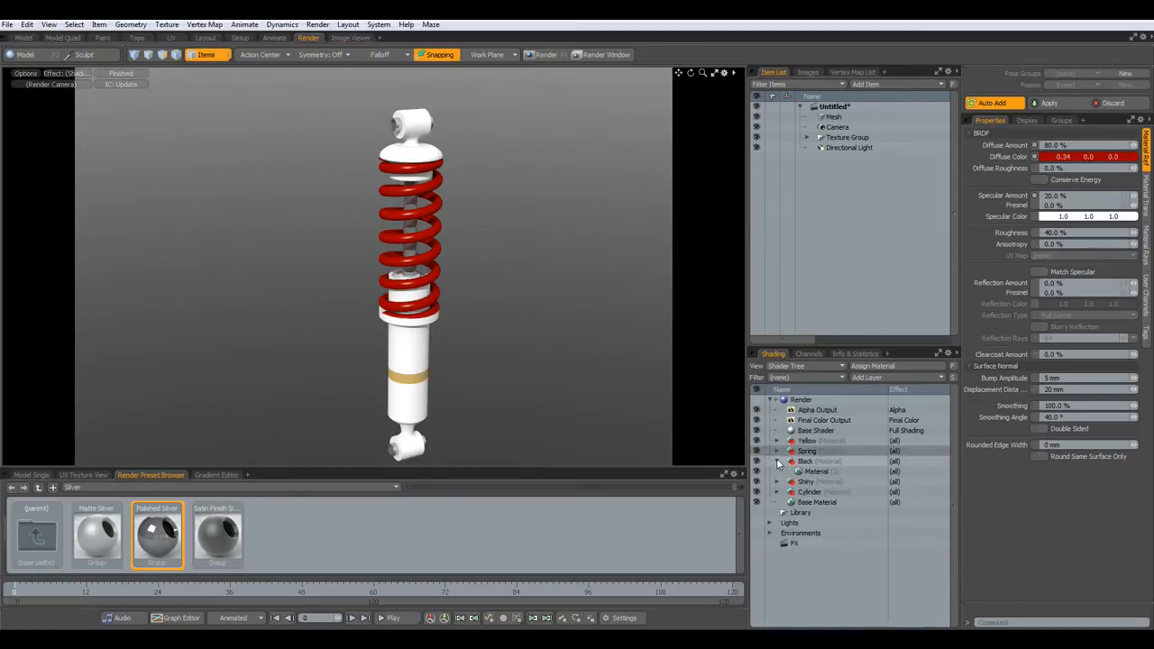
{"action": "left_click", "coordinate": [804, 471]}
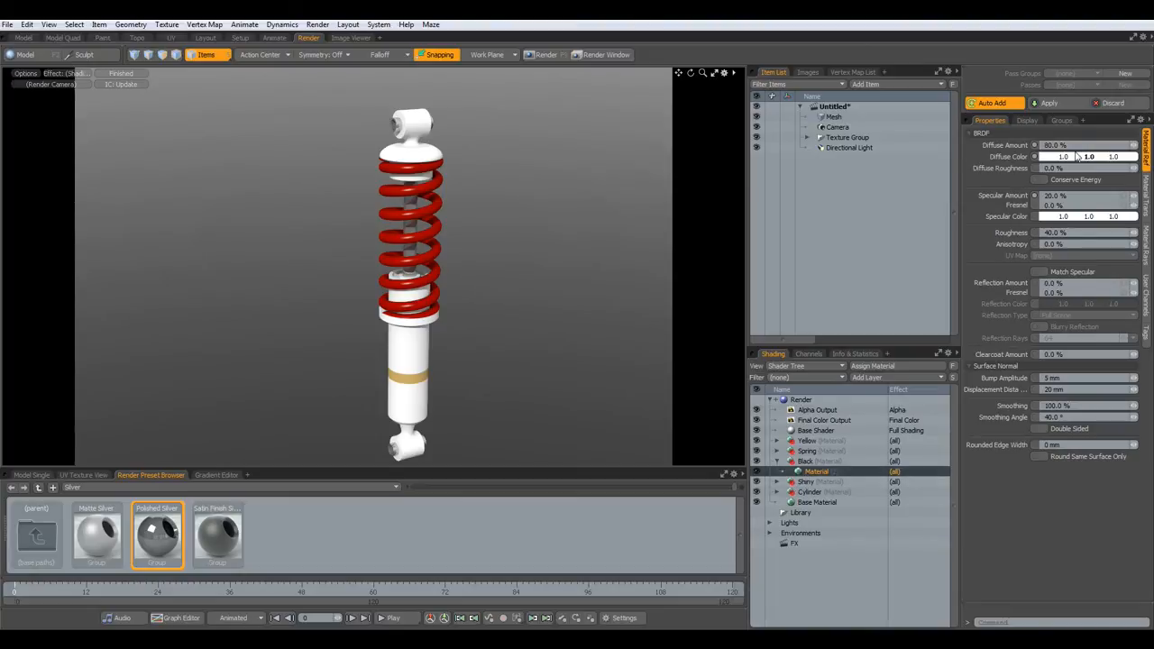
{"action": "double_click", "coordinate": [1075, 158]}
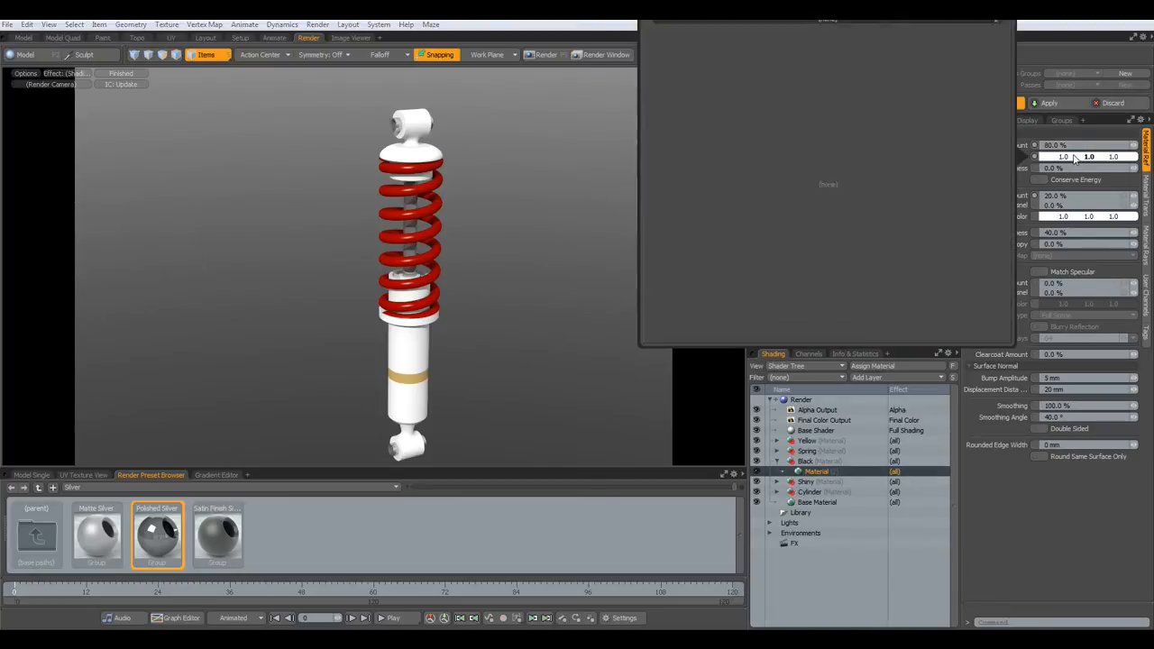
{"action": "left_click", "coordinate": [727, 256]}
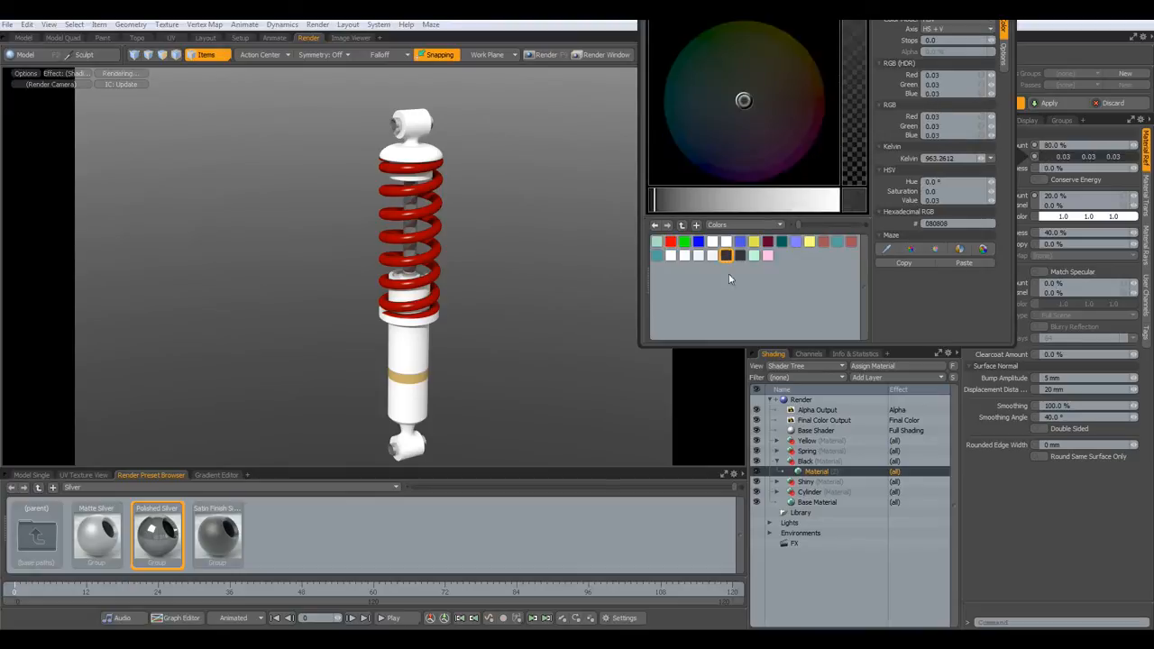
{"action": "left_click", "coordinate": [720, 424]}
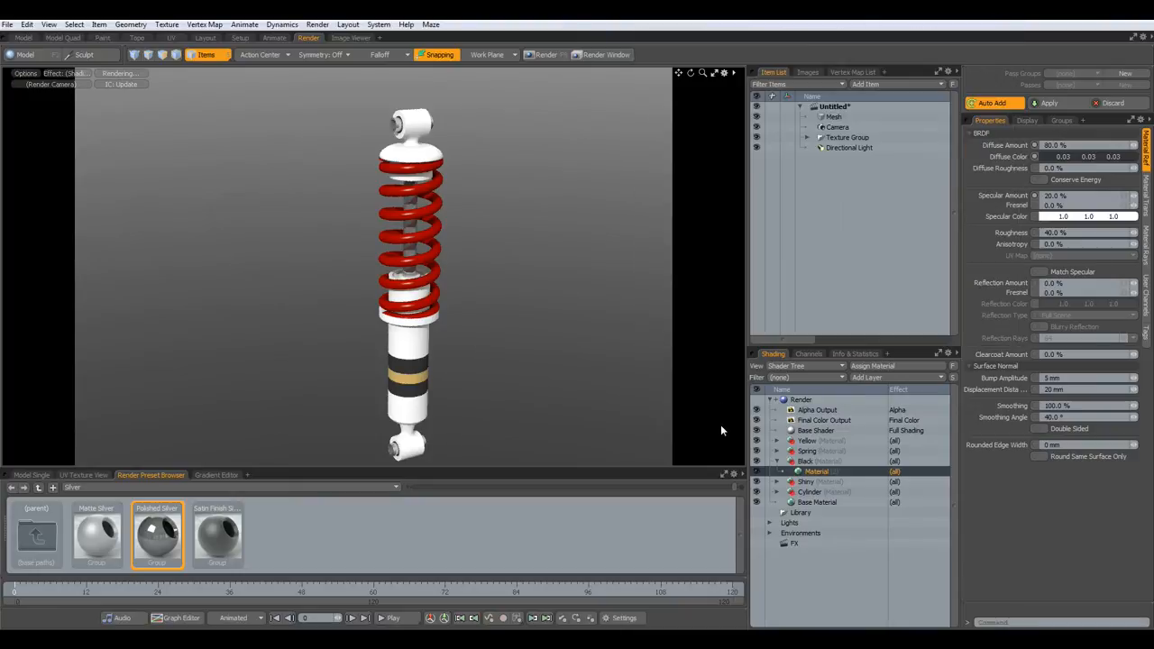
{"action": "left_click", "coordinate": [780, 460]}
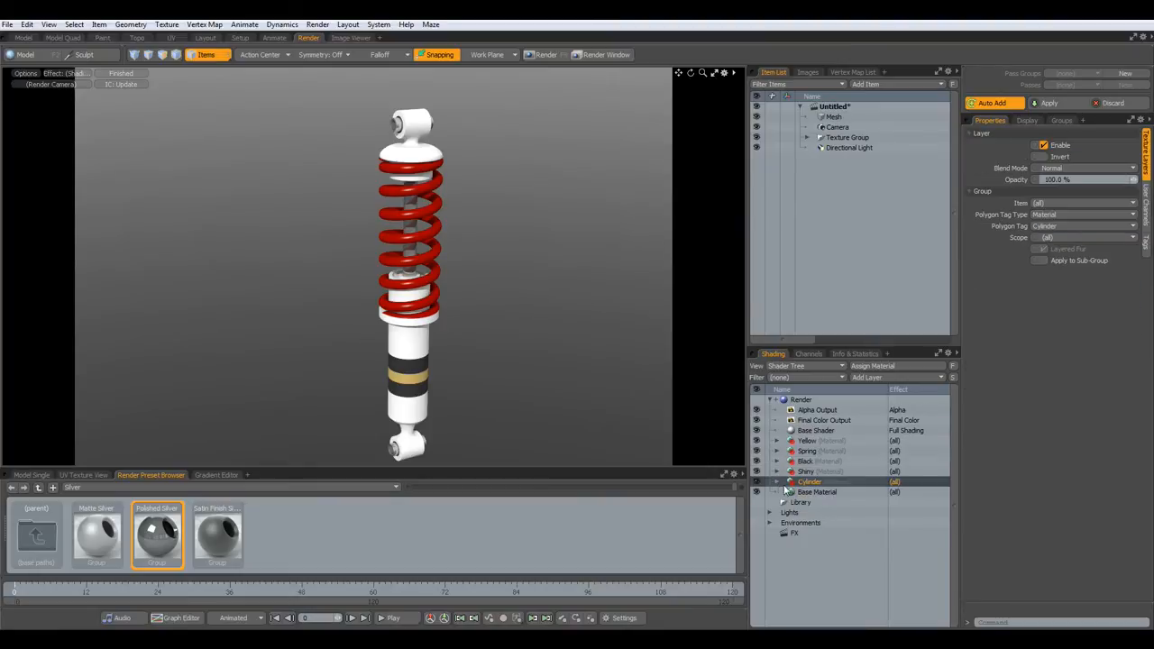
- Color the Cylinder material light blue (0.29, 0.41, 1.0), then return to the Model workspace
{"action": "left_click", "coordinate": [777, 482]}
{"action": "left_click", "coordinate": [799, 492]}
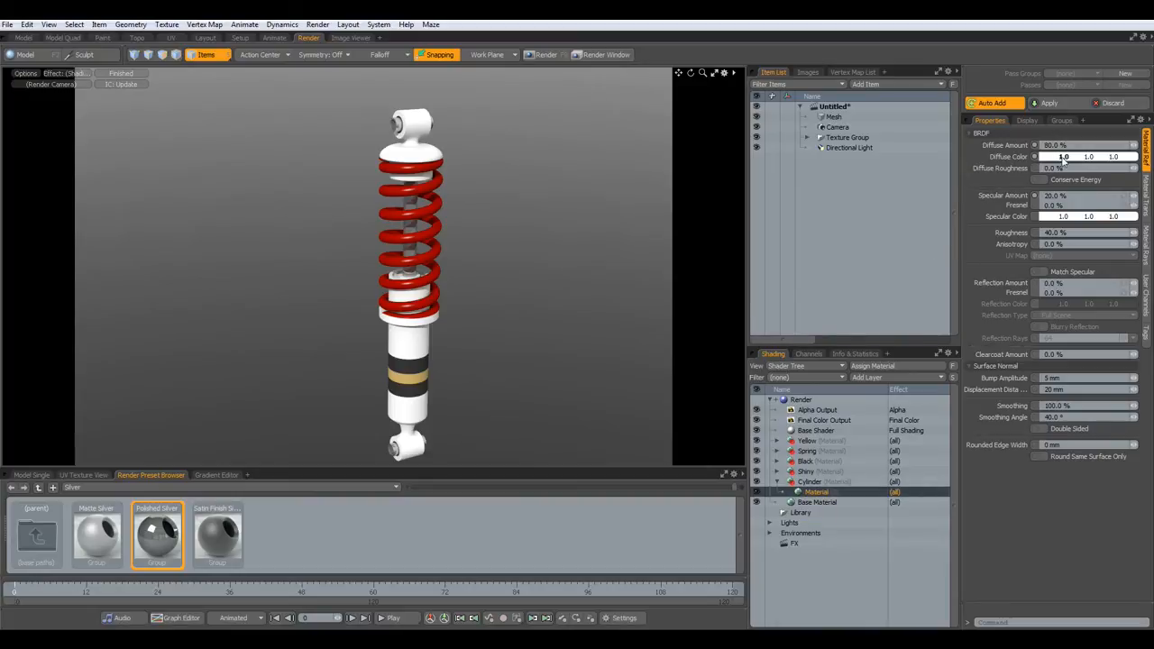
{"action": "left_click", "coordinate": [1064, 158]}
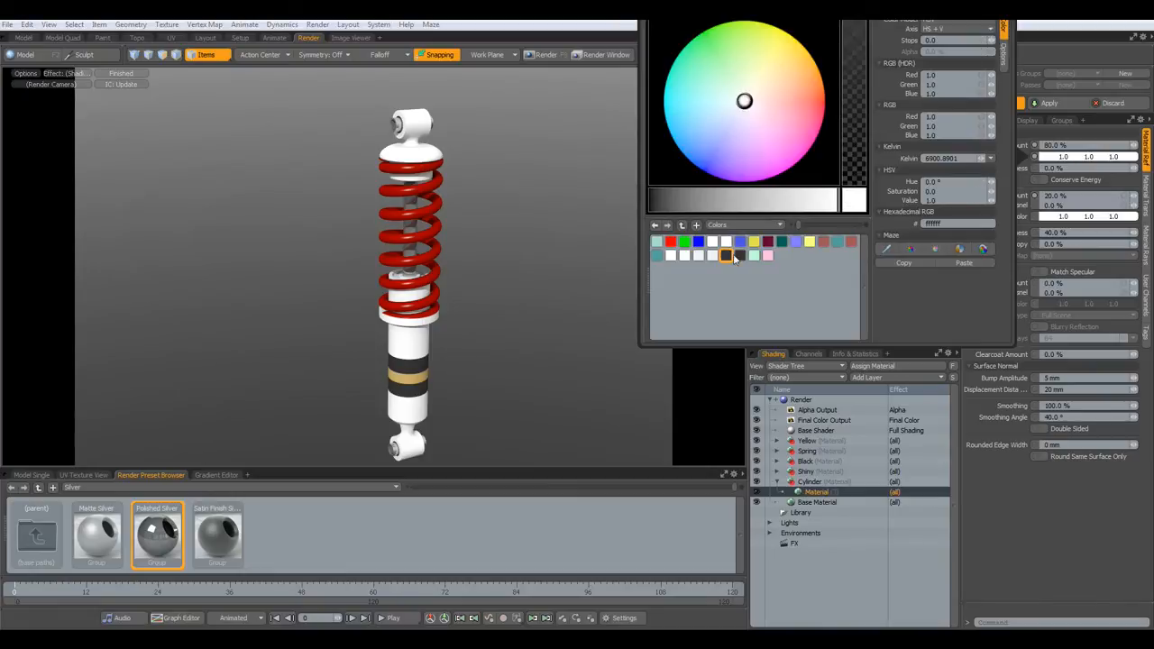
{"action": "left_click", "coordinate": [698, 243]}
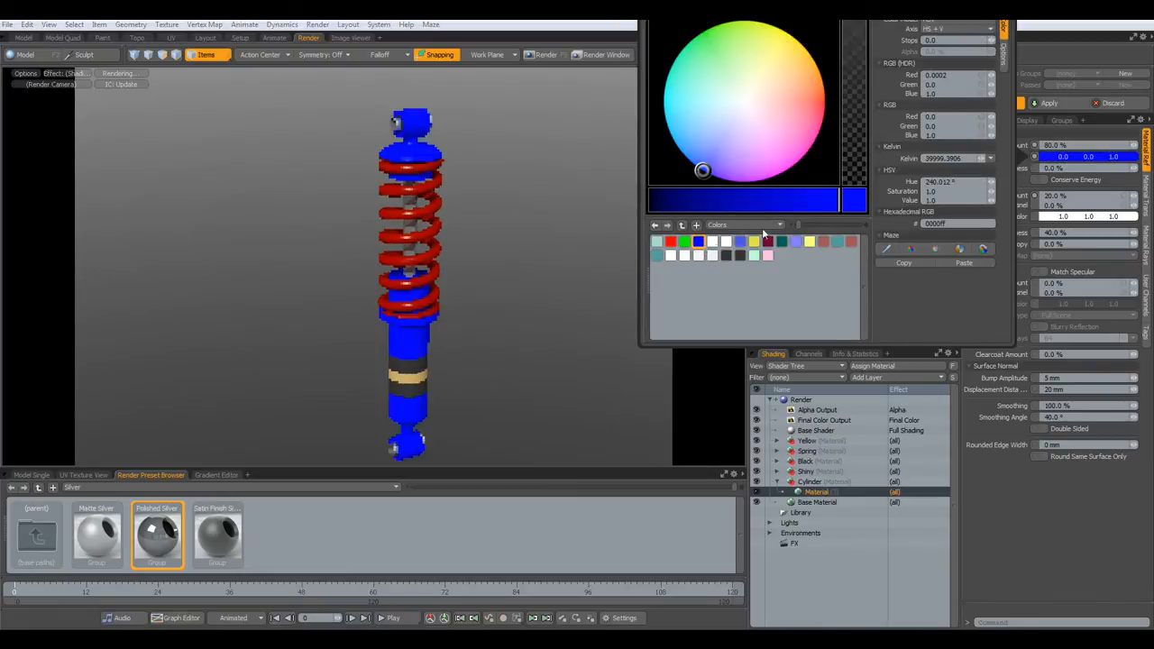
{"action": "left_click_drag", "start_coordinate": [703, 168], "coordinate": [706, 145]}
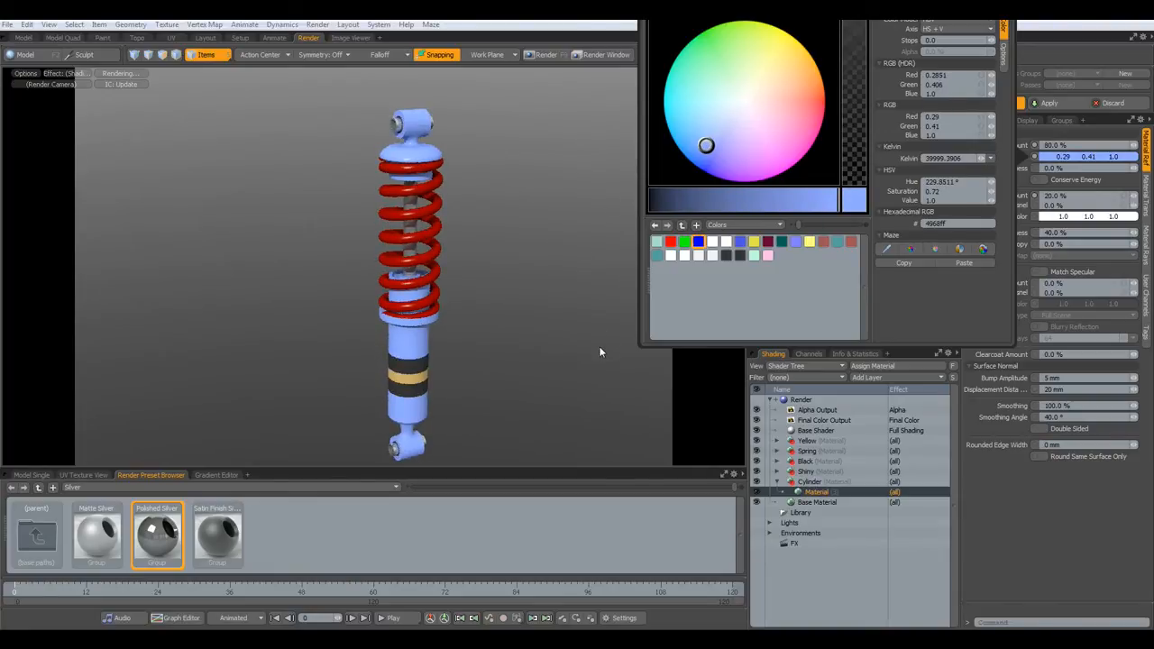
{"action": "left_click", "coordinate": [716, 387]}
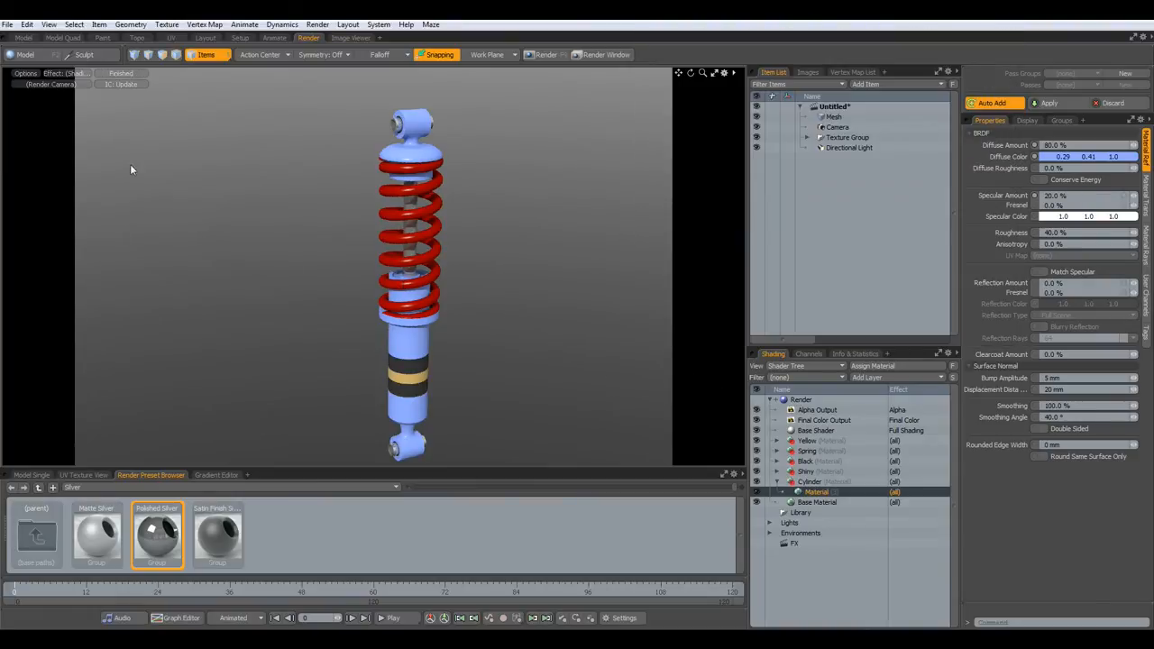
{"action": "left_click", "coordinate": [24, 37]}
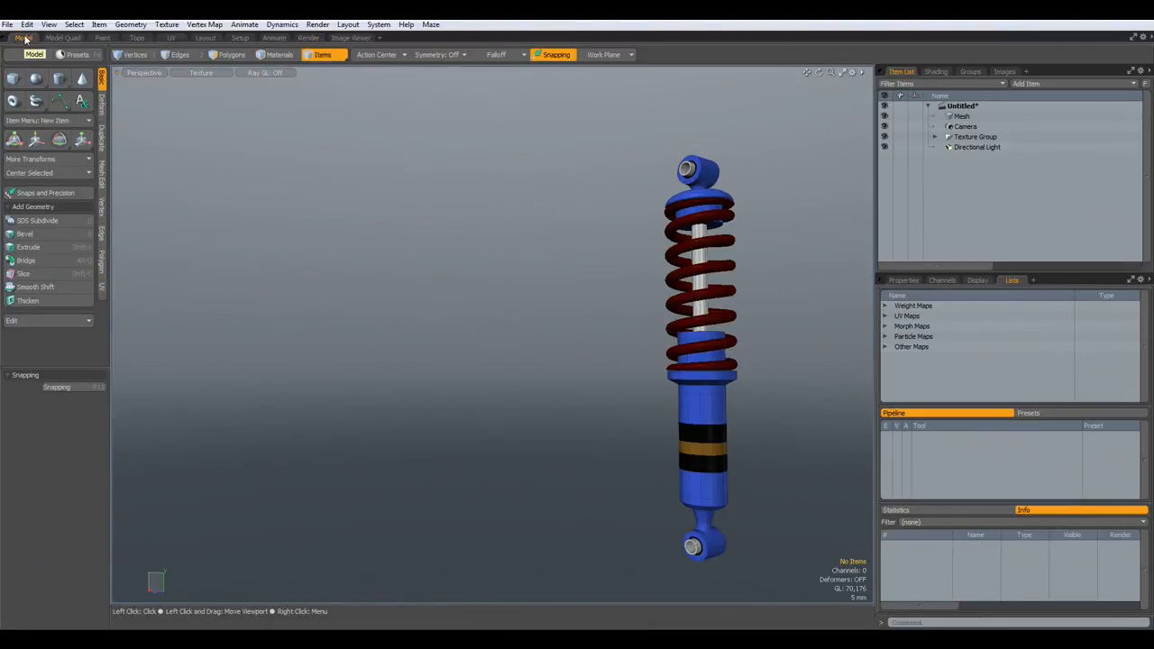
- Move Base Material up to sit directly under Base Shader in the Shader Tree
{"action": "left_click", "coordinate": [307, 38]}
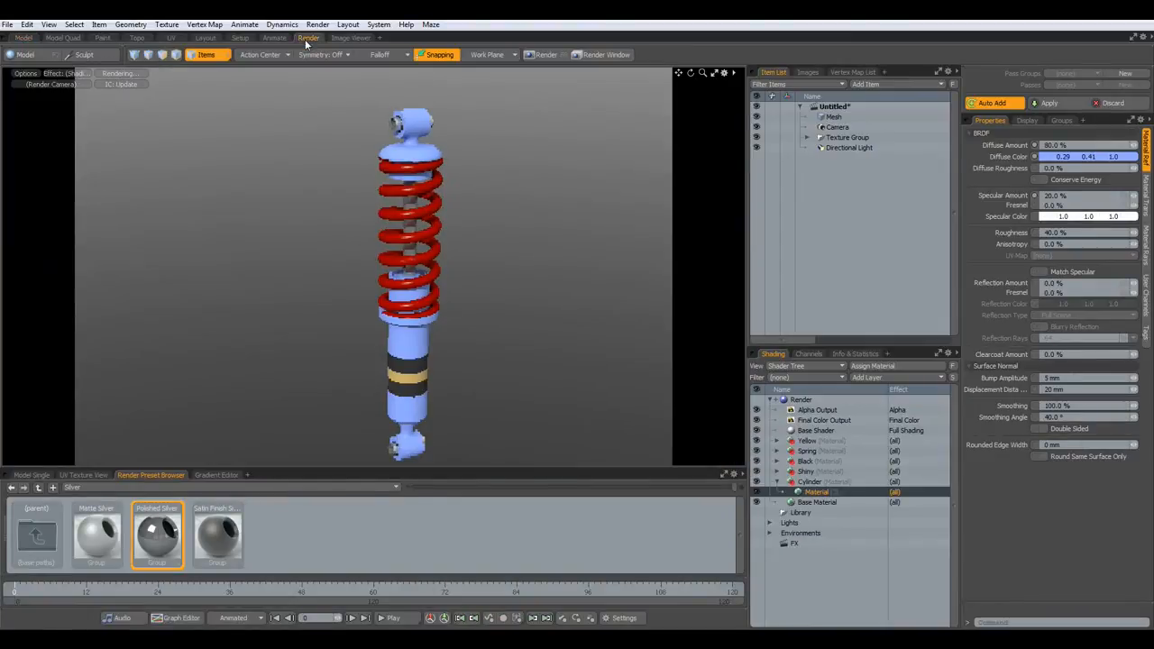
{"action": "left_click_drag", "start_coordinate": [790, 503], "coordinate": [800, 440]}
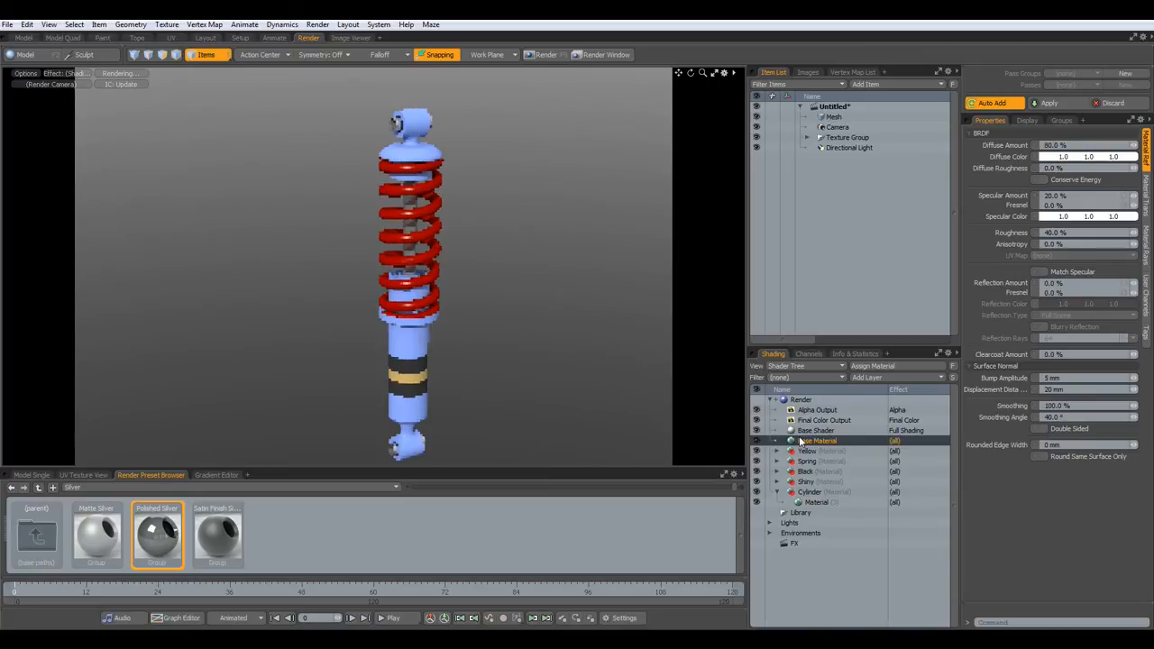
{"action": "left_click", "coordinate": [23, 37]}
- Select the flat polygon ring on the disc inside the spring, grown outward by one row
{"action": "left_click_drag", "start_coordinate": [676, 378], "coordinate": [540, 361], "text": "alt"}
{"action": "scroll", "coordinate": [497, 308], "scroll_direction": "up", "scroll_amount": 3}
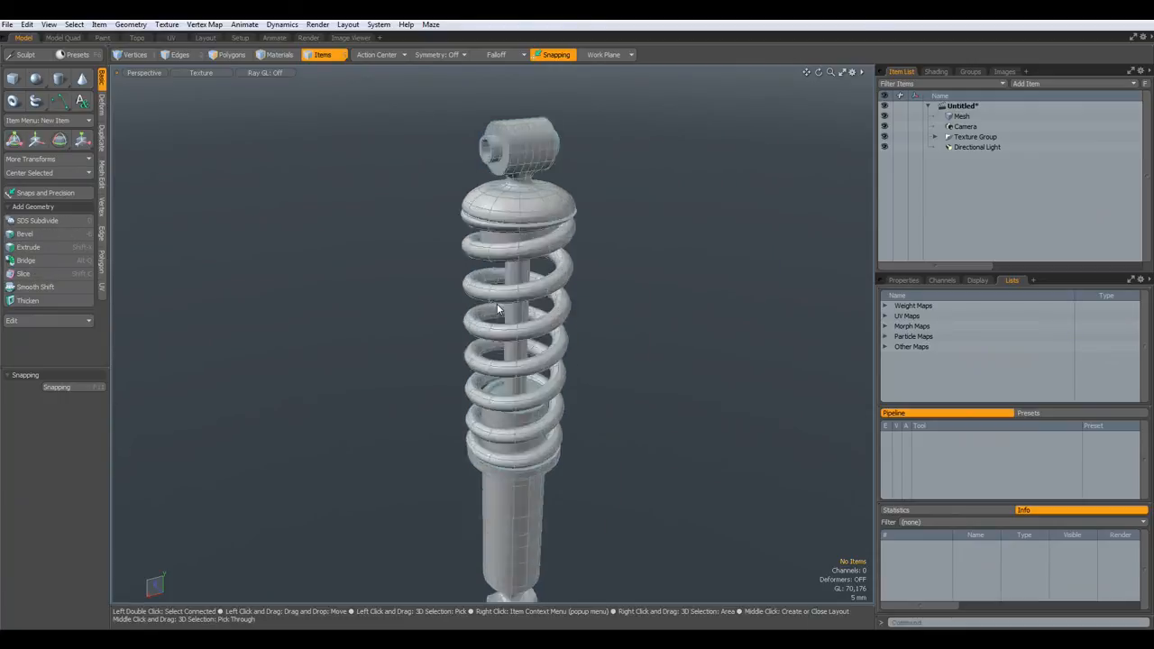
{"action": "scroll", "coordinate": [498, 308], "scroll_direction": "up", "scroll_amount": 3}
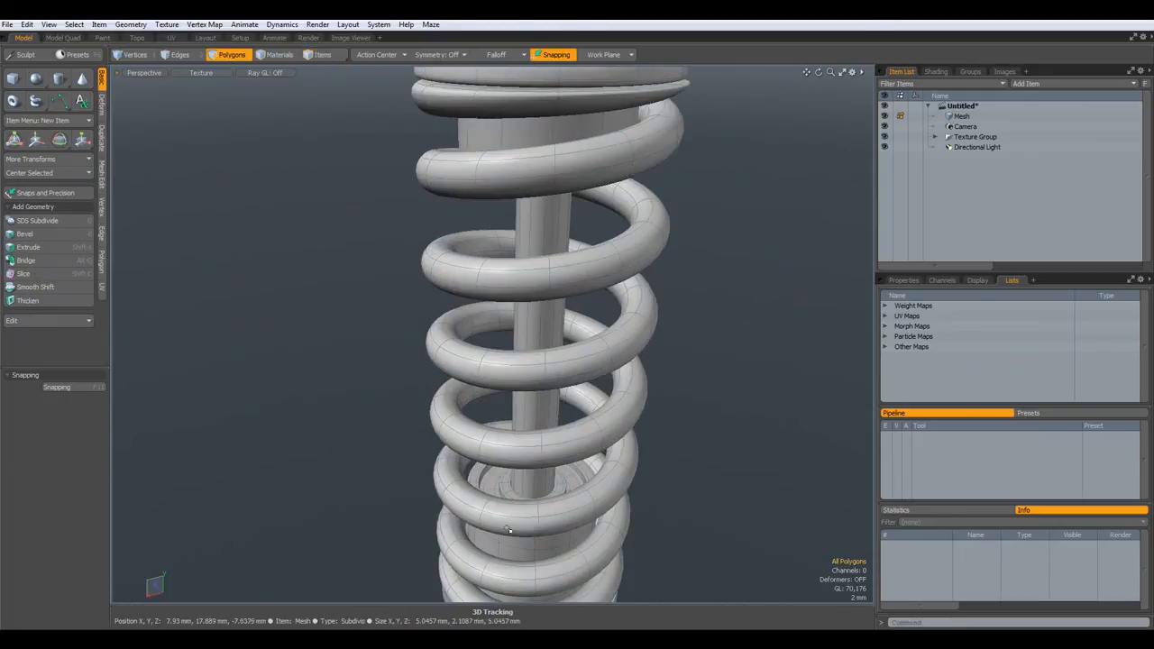
{"action": "scroll", "coordinate": [512, 432], "scroll_direction": "up", "scroll_amount": 5}
{"action": "left_click_drag", "start_coordinate": [509, 424], "coordinate": [520, 471], "text": "alt"}
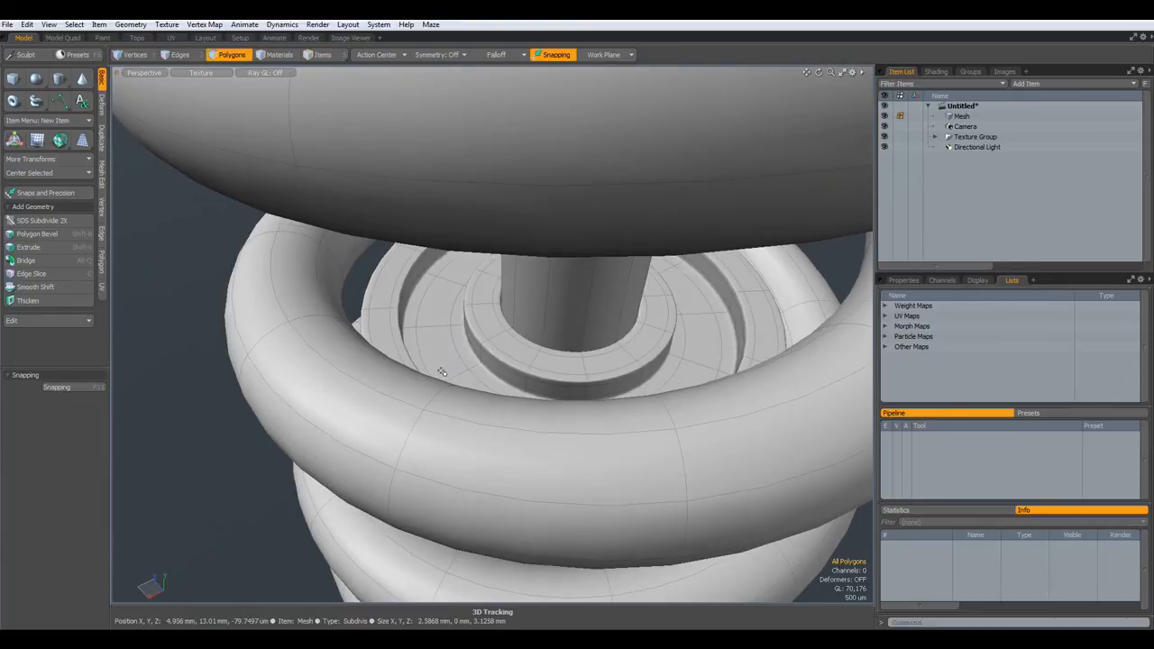
{"action": "left_click_drag", "start_coordinate": [434, 344], "coordinate": [435, 314]}
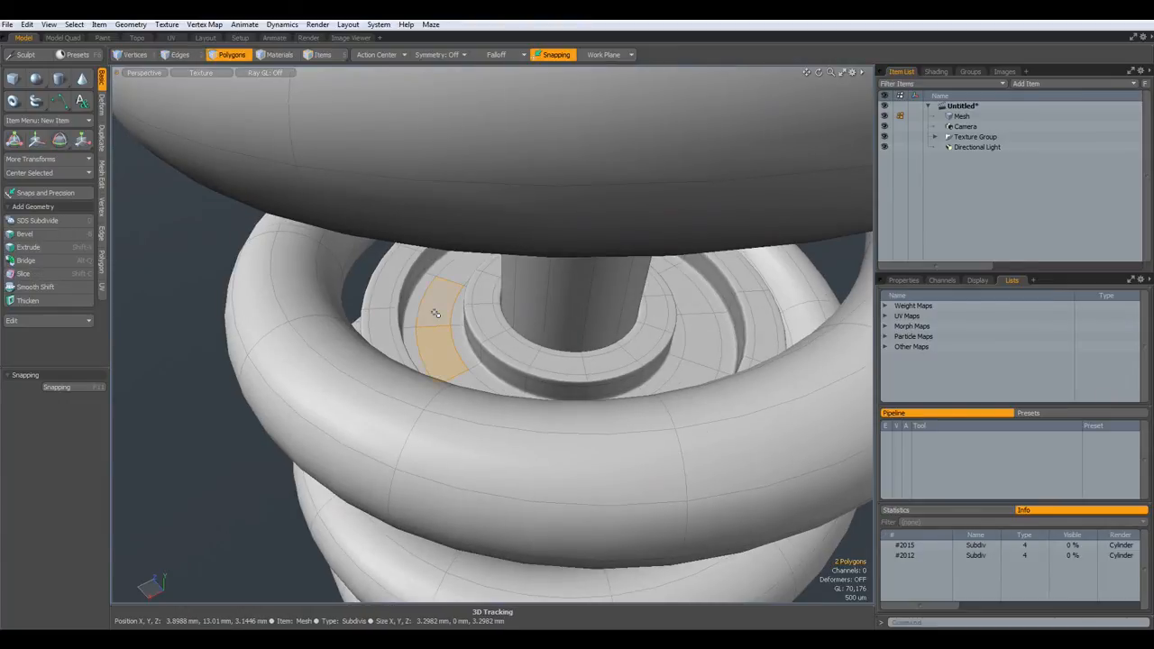
{"action": "key", "text": "l"}
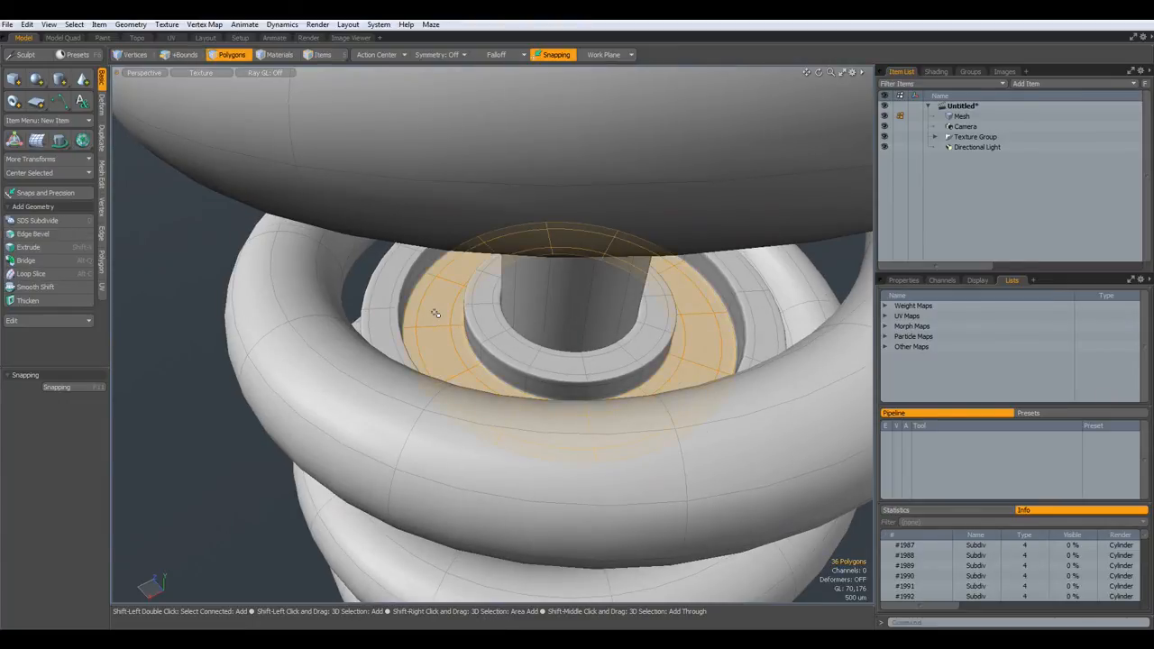
{"action": "key", "text": "shift+Up"}
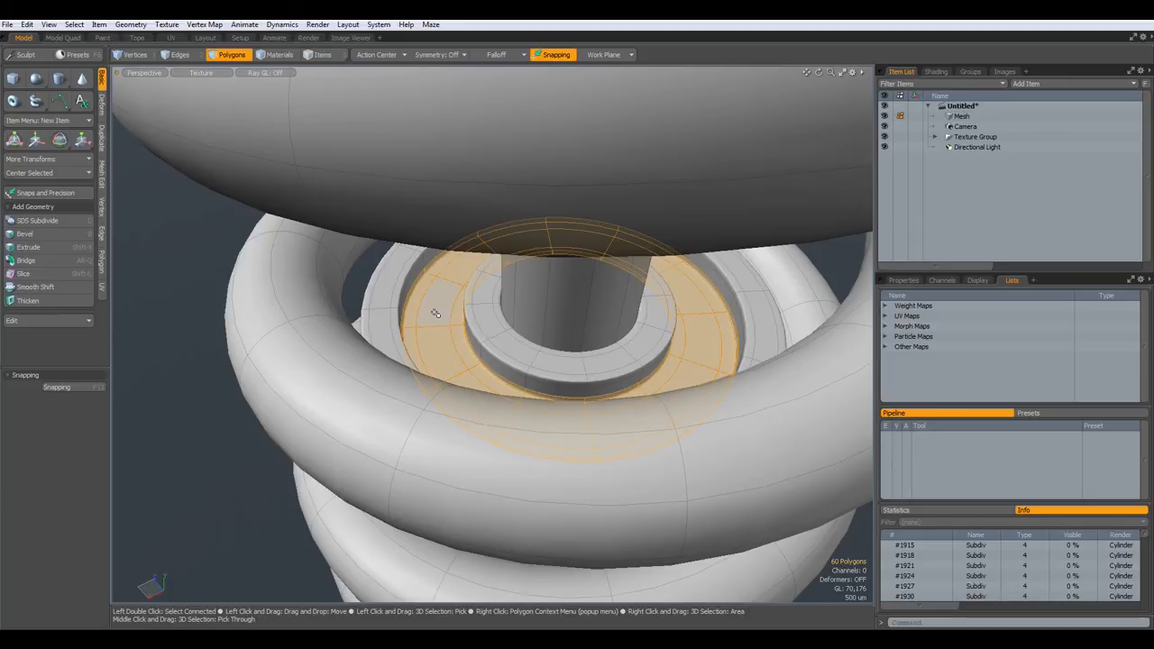
- Assign the existing Black material to the selected ring and clear the selection
{"action": "key", "text": "m"}
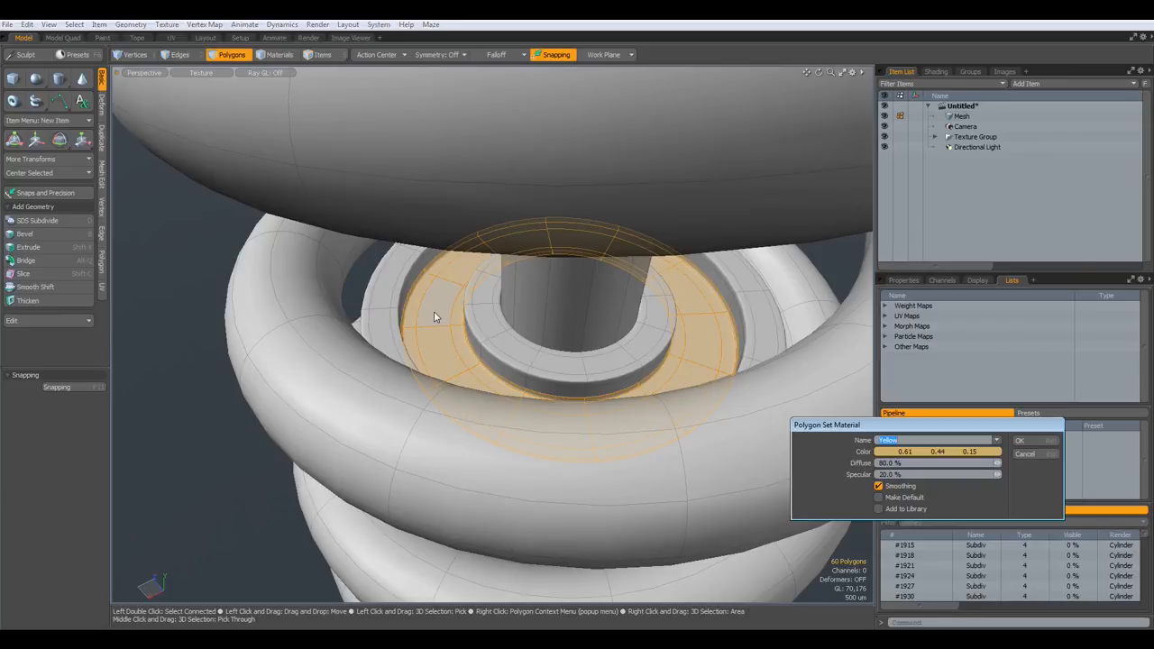
{"action": "left_click", "coordinate": [996, 440]}
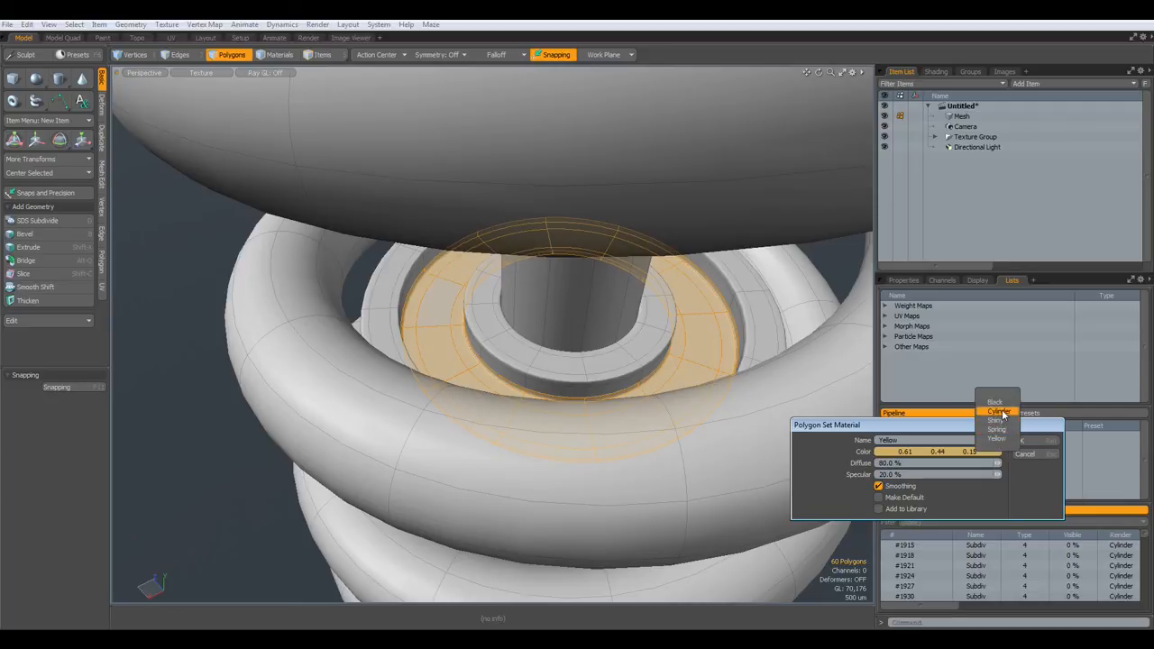
{"action": "left_click", "coordinate": [995, 402]}
{"action": "left_click", "coordinate": [1024, 442]}
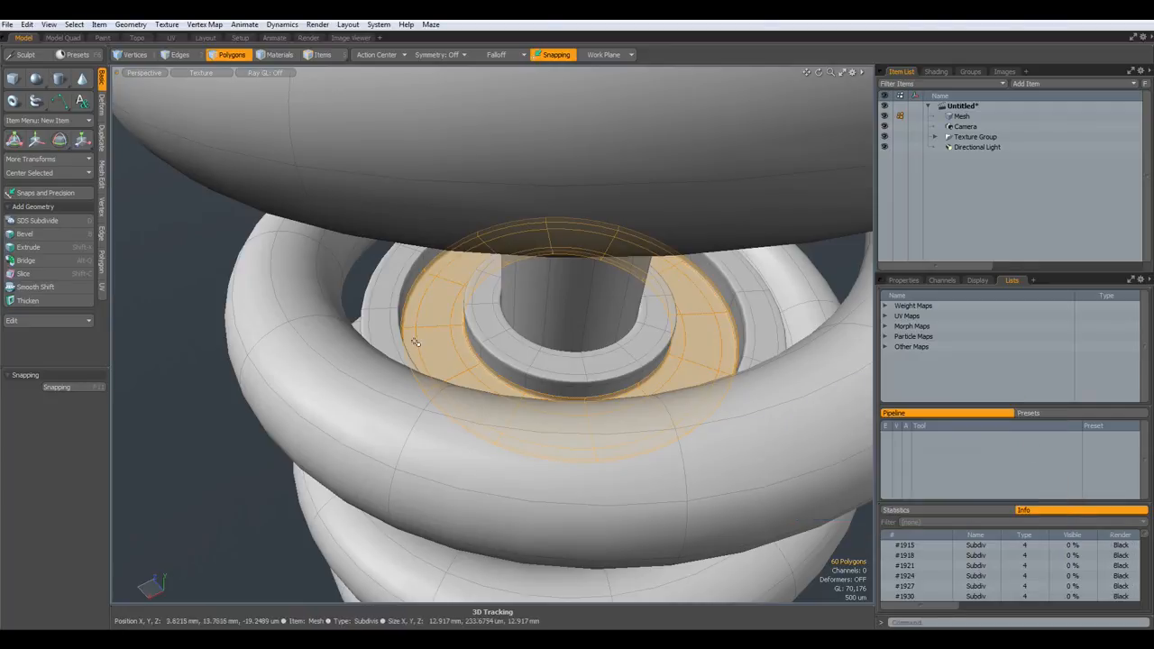
{"action": "key", "text": "Escape"}
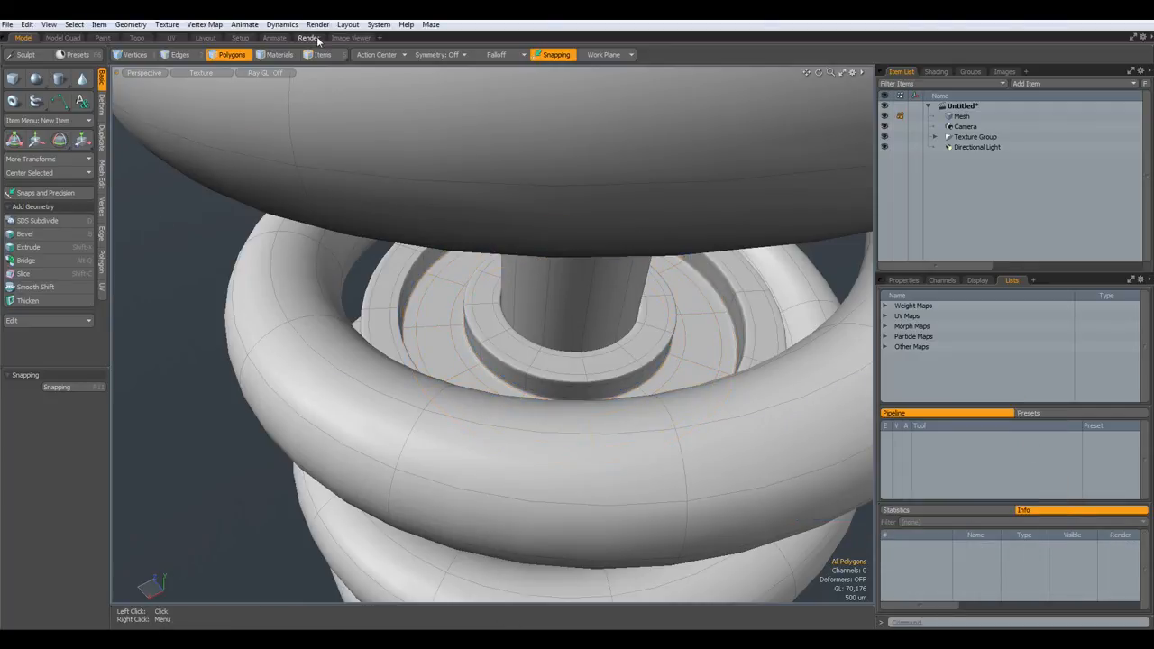
- Disable Base Material so the render preview shows each part's own colour
{"action": "left_click", "coordinate": [309, 38]}
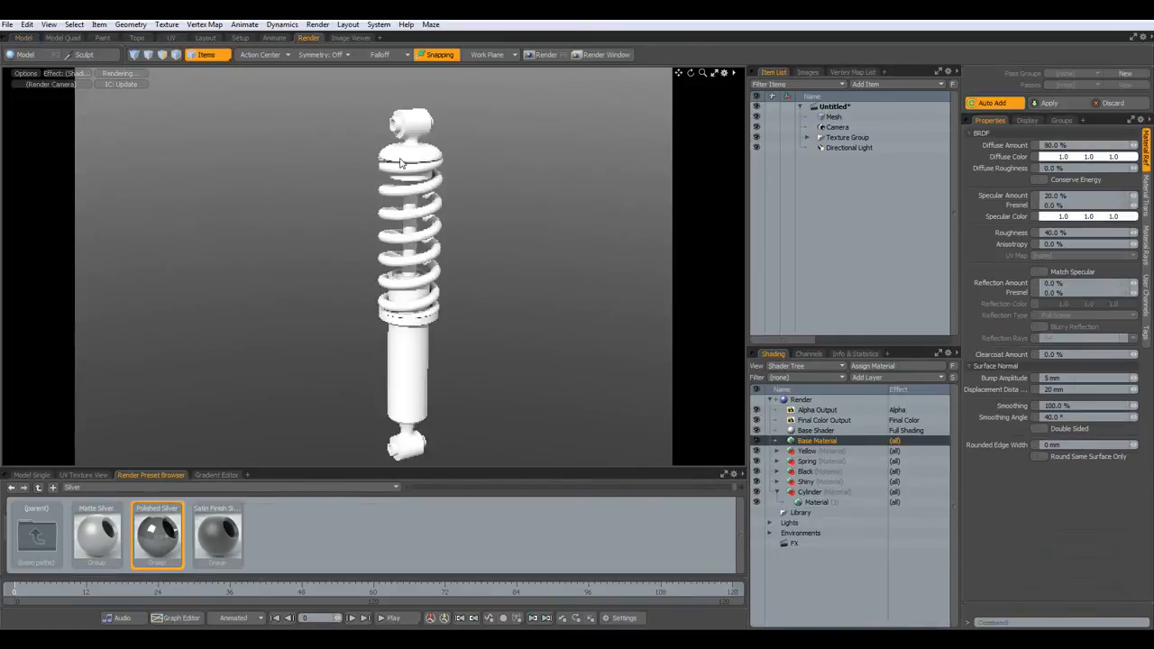
{"action": "left_click", "coordinate": [756, 441]}
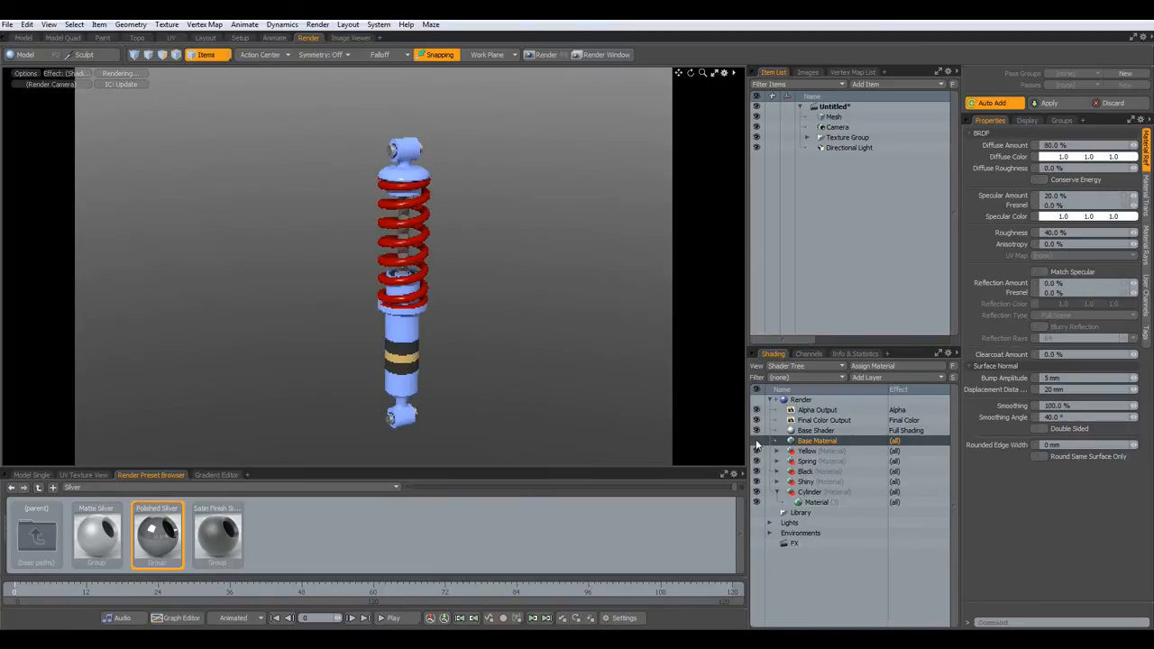
{"action": "left_click_drag", "start_coordinate": [415, 347], "coordinate": [434, 366], "text": "alt"}
{"action": "scroll", "coordinate": [420, 371], "scroll_direction": "up", "scroll_amount": 3}
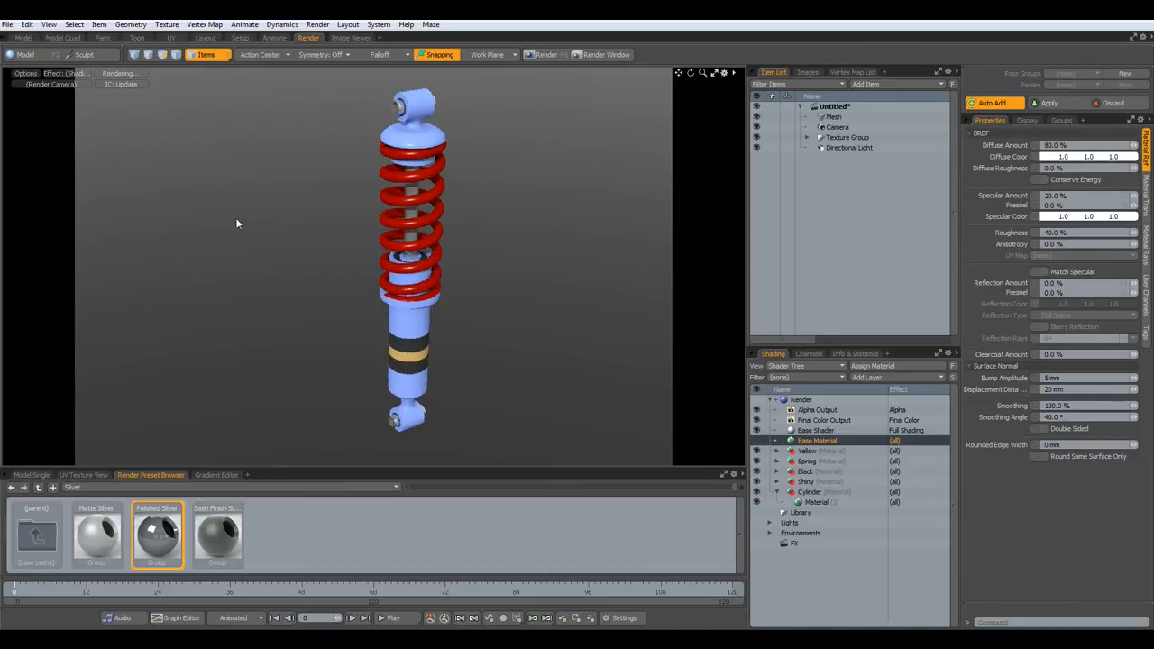
- In a framed Top view of the Model workspace, add a Plane primitive
{"action": "left_click", "coordinate": [26, 38]}
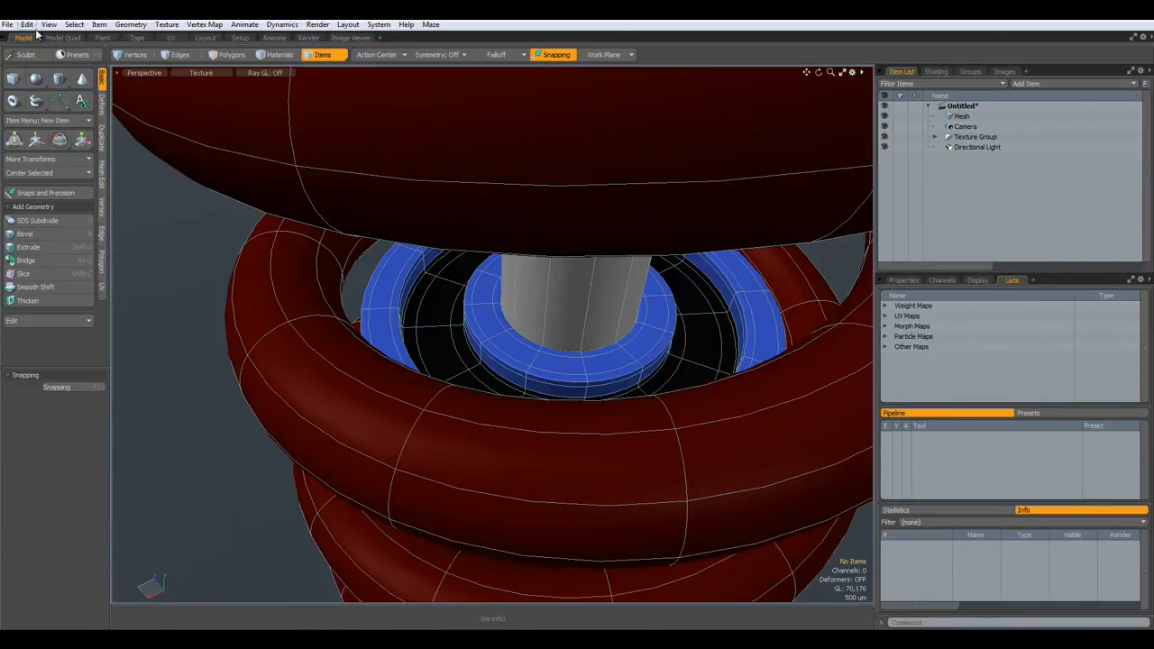
{"action": "key", "text": "KP_1"}
{"action": "key", "text": "a"}
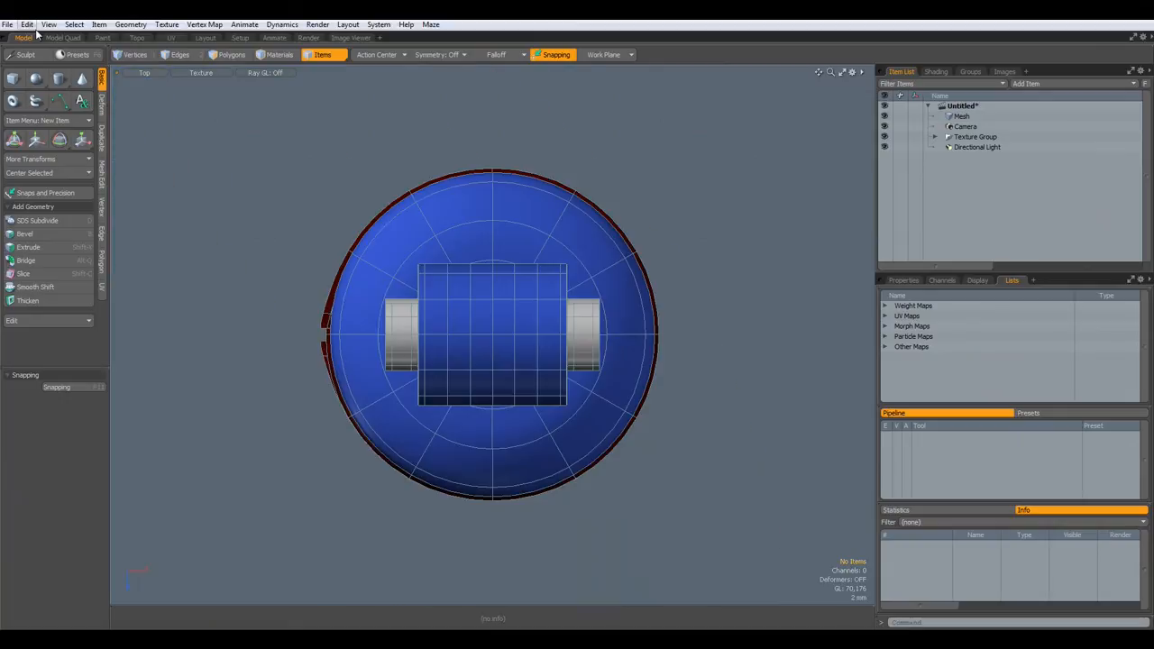
{"action": "left_click", "coordinate": [37, 103]}
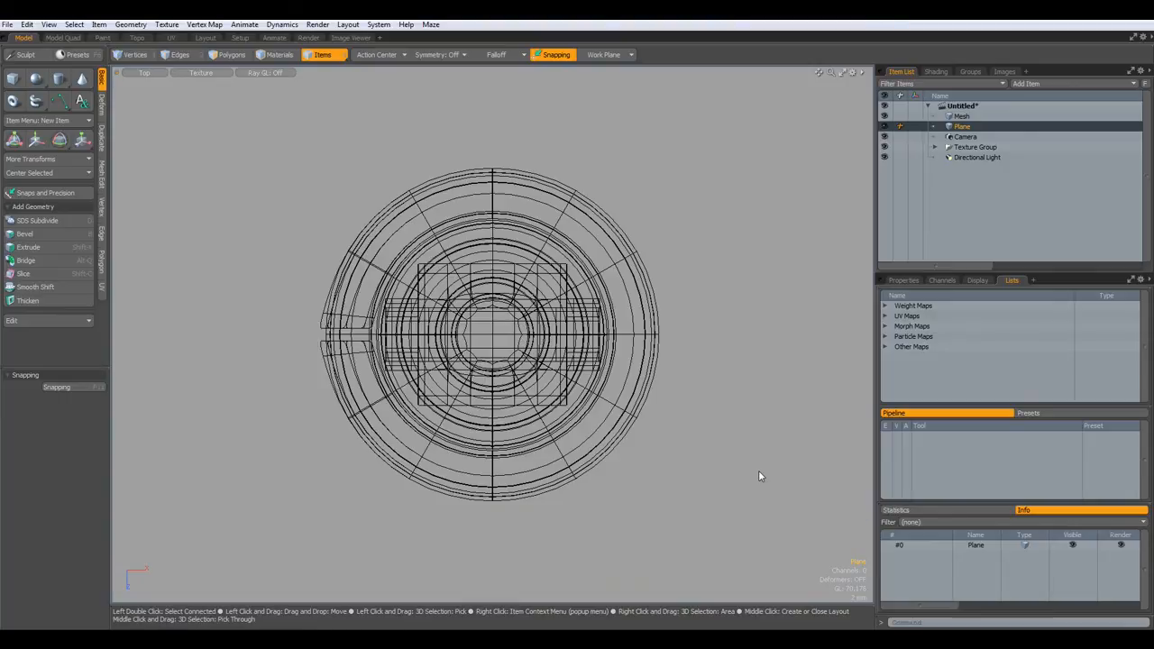
- Assign the plane a new material named Plane with pure white colour (1.0, 1.0, 1.0)
{"action": "type", "text": "m"}
{"action": "type", "text": "Pl"}
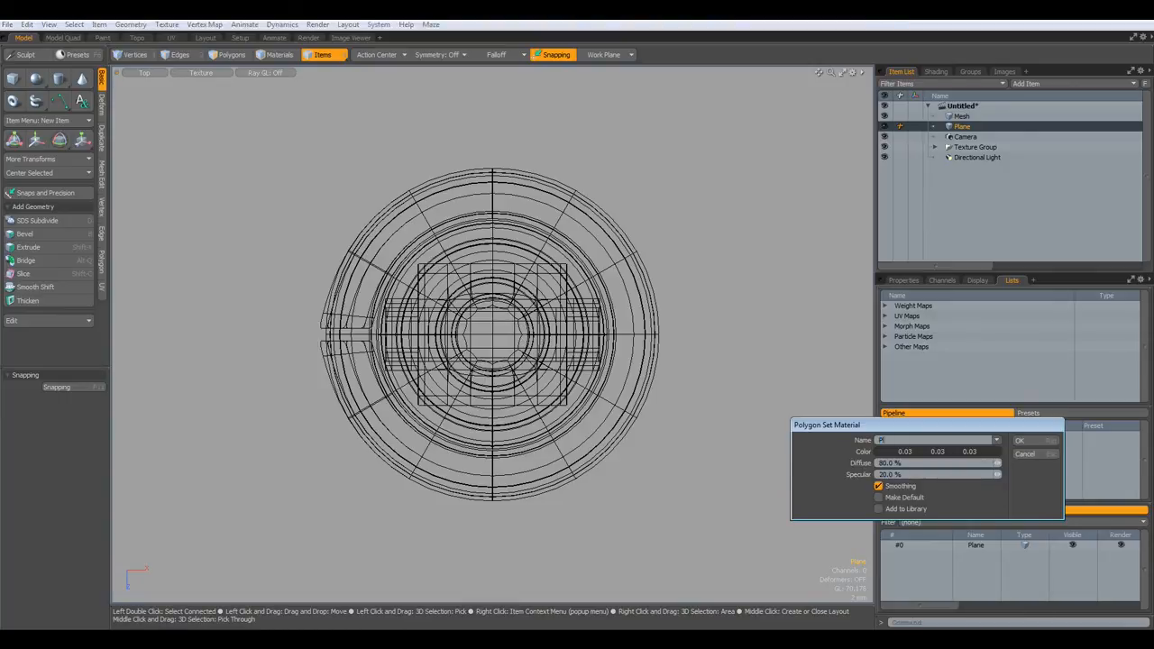
{"action": "type", "text": "ane"}
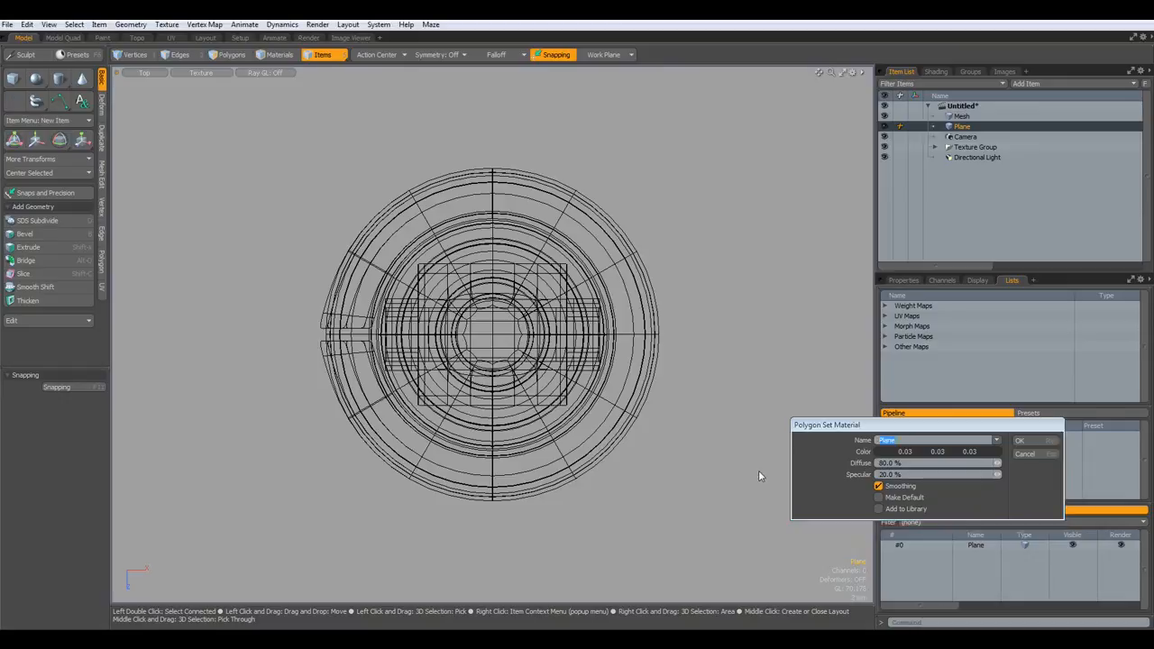
{"action": "key", "text": "Return"}
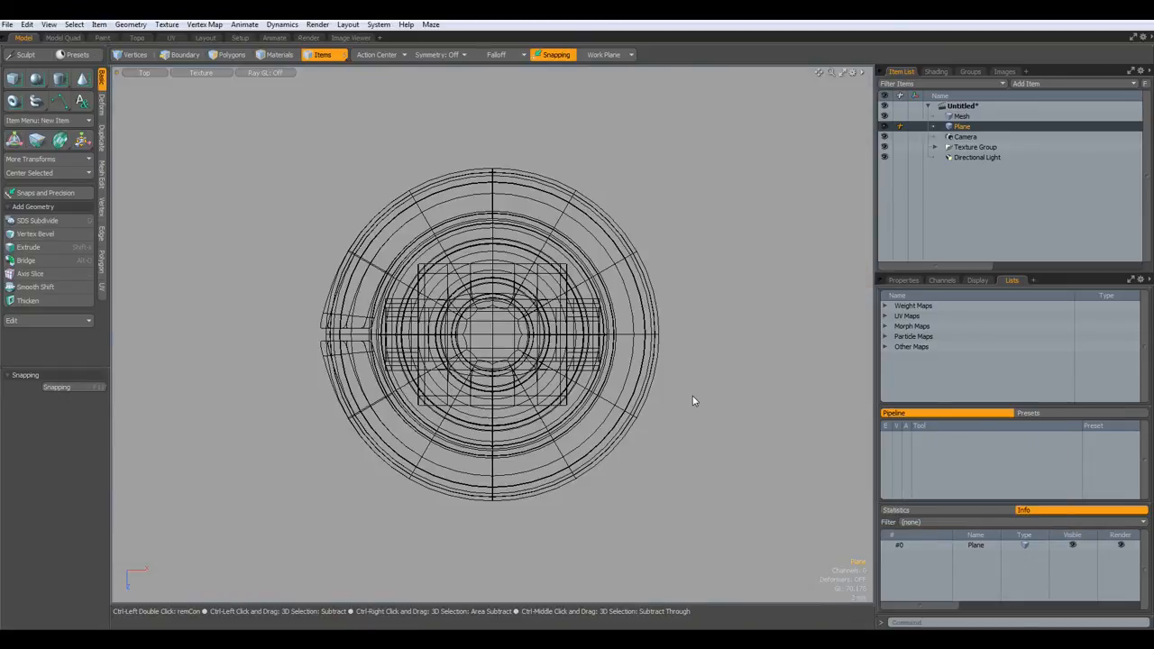
{"action": "key", "text": "m"}
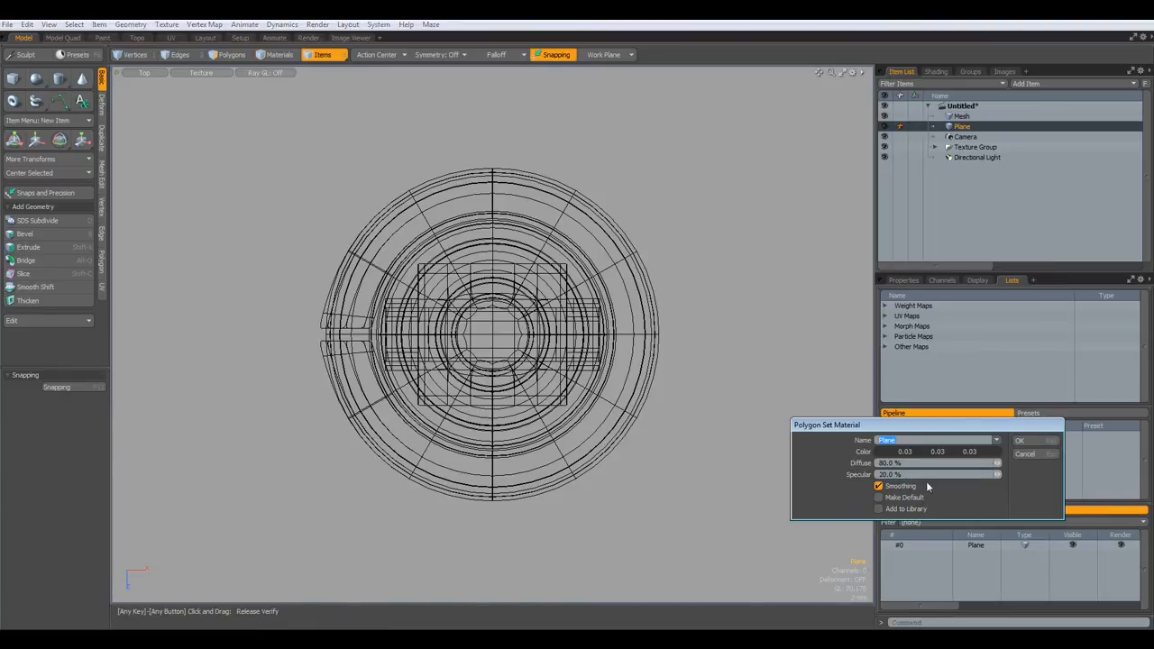
{"action": "left_click", "coordinate": [989, 456]}
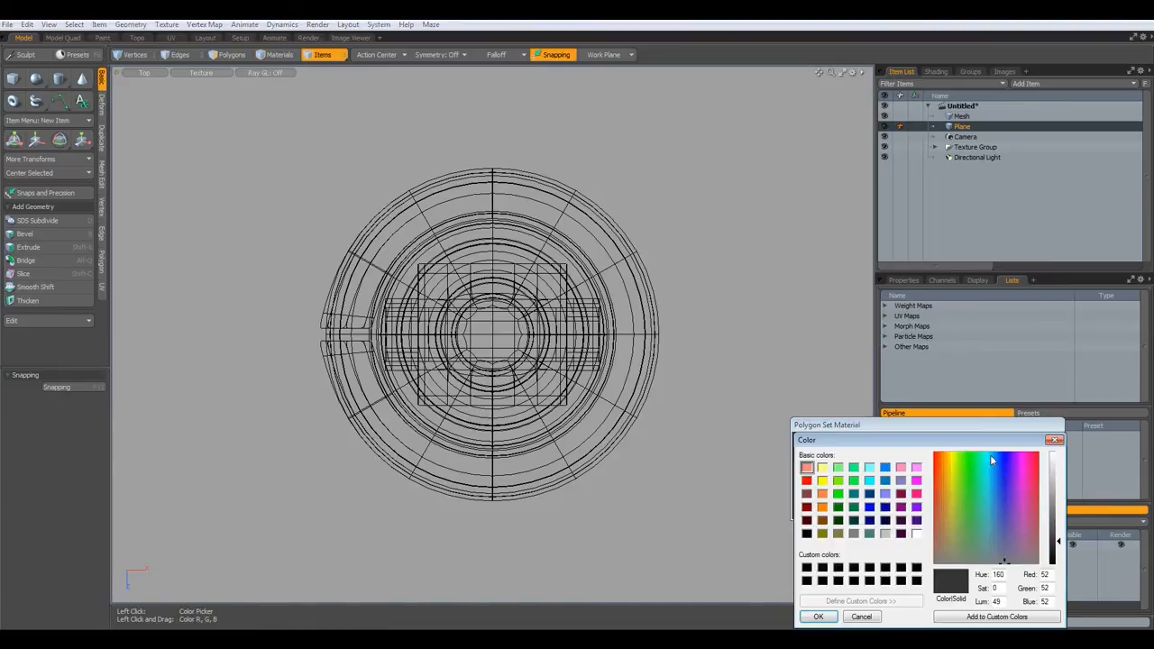
{"action": "left_click_drag", "start_coordinate": [1060, 545], "coordinate": [1058, 456]}
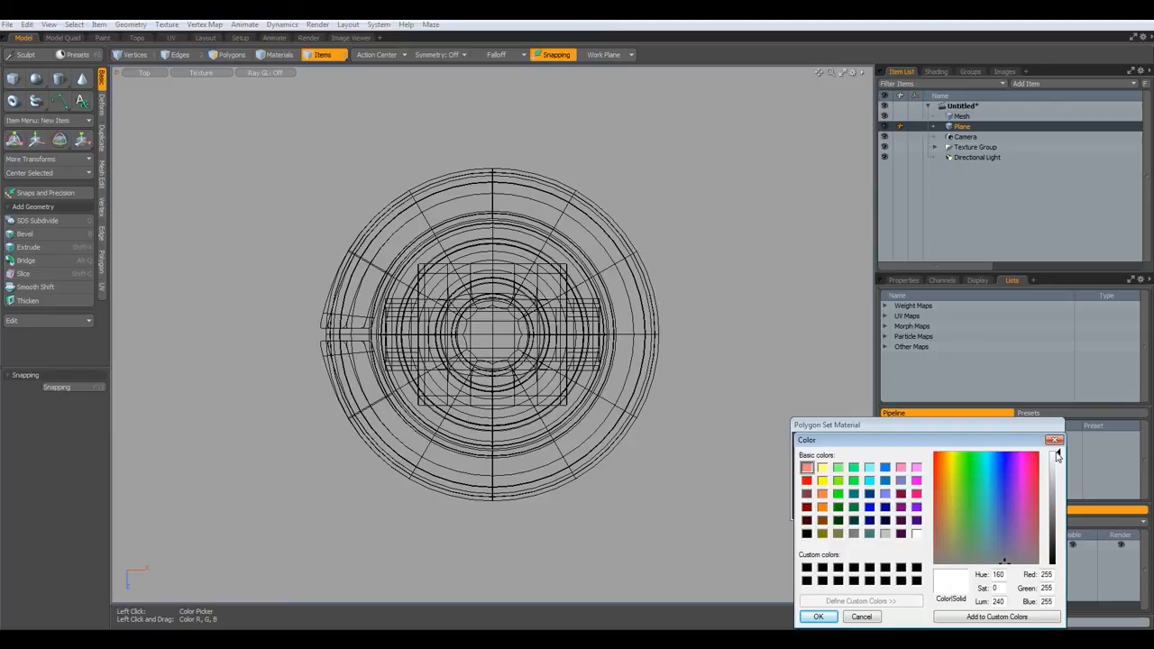
{"action": "left_click", "coordinate": [818, 616]}
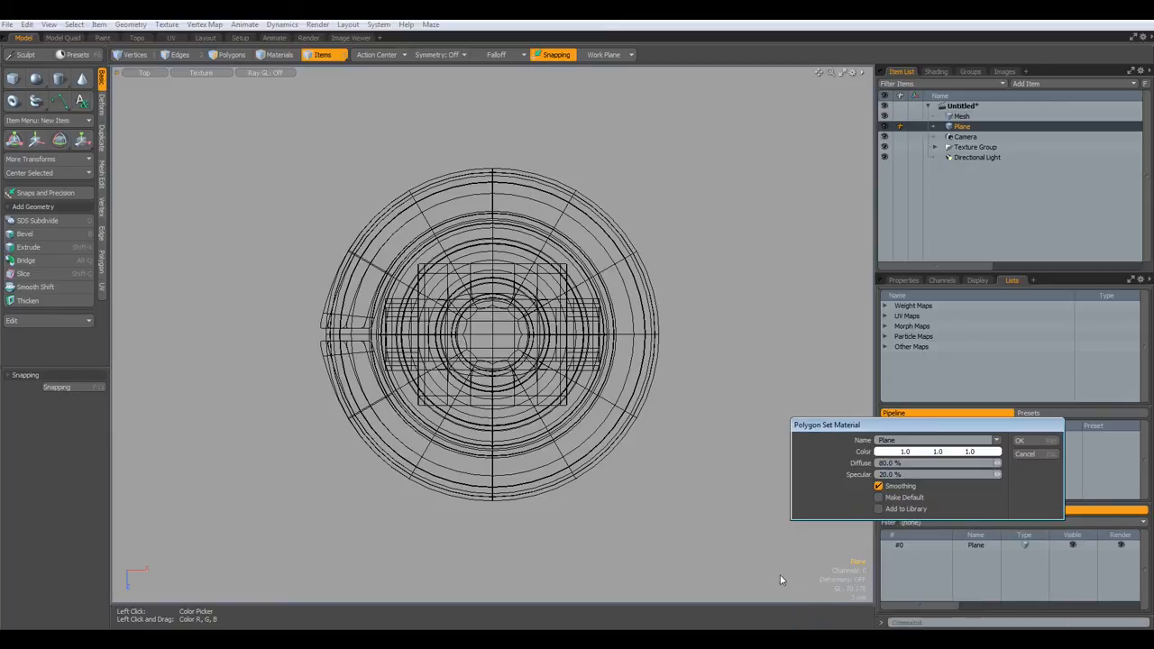
{"action": "left_click", "coordinate": [1023, 441]}
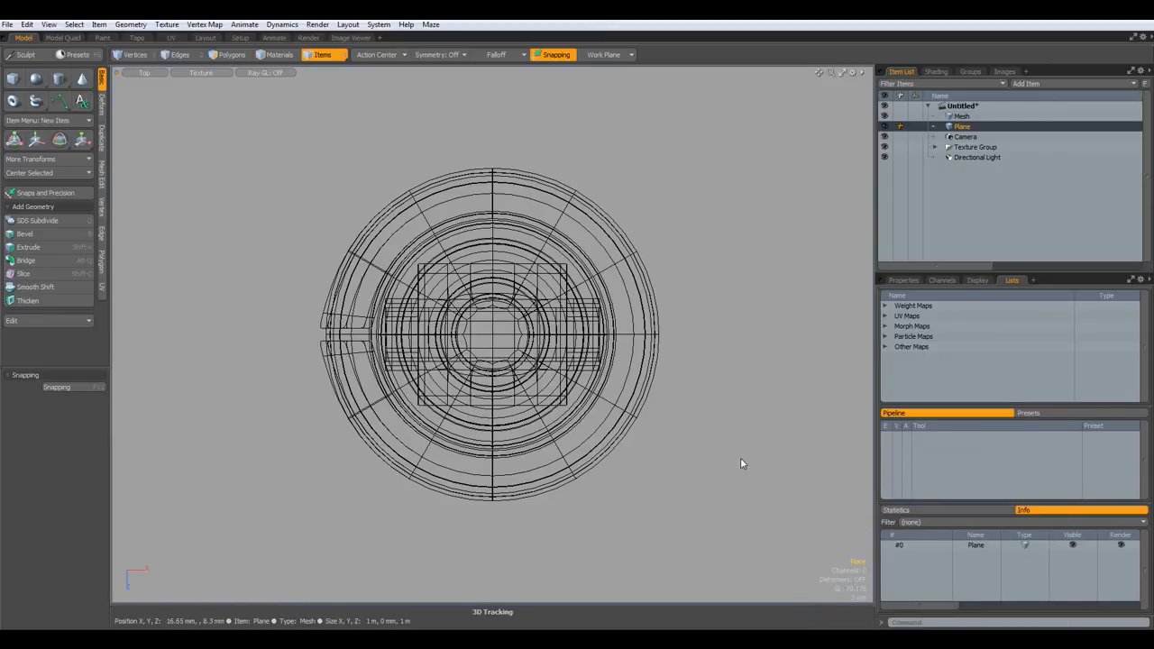
{"action": "key", "text": "KP_1"}
- Lower the plane to Y -60.5 mm, under the shock absorber's base
{"action": "scroll", "coordinate": [740, 463], "scroll_direction": "down", "scroll_amount": 3}
{"action": "scroll", "coordinate": [683, 483], "scroll_direction": "down", "scroll_amount": 3}
{"action": "left_click_drag", "start_coordinate": [705, 514], "coordinate": [574, 419], "text": "alt"}
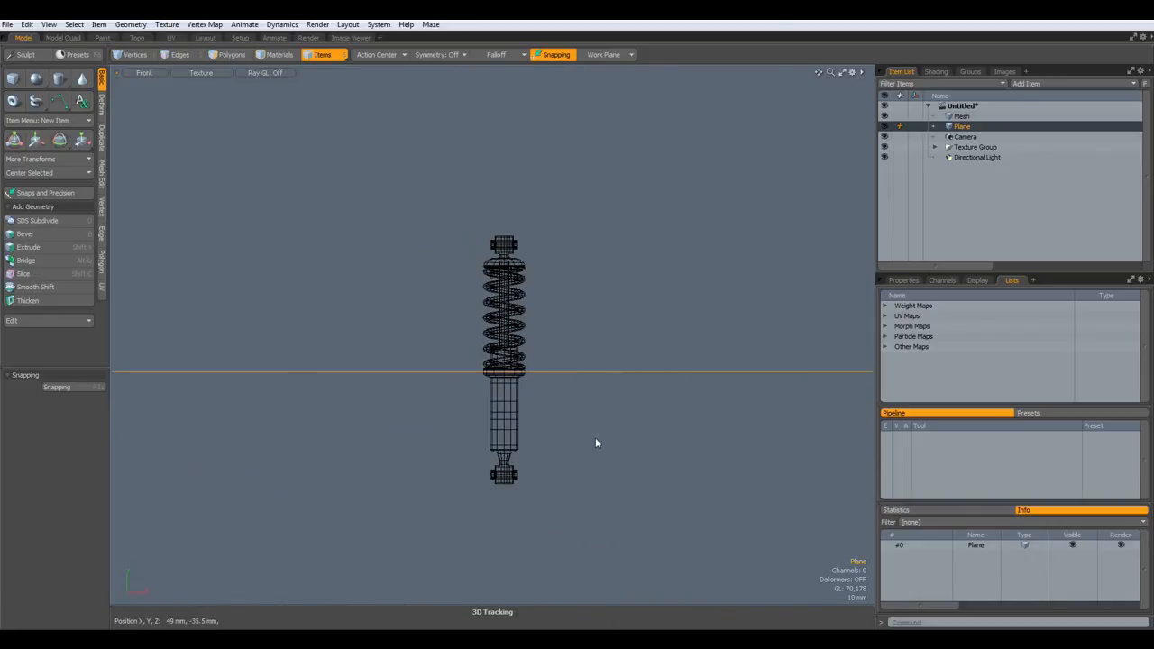
{"action": "key", "text": "w"}
{"action": "left_click_drag", "start_coordinate": [504, 310], "coordinate": [504, 424]}
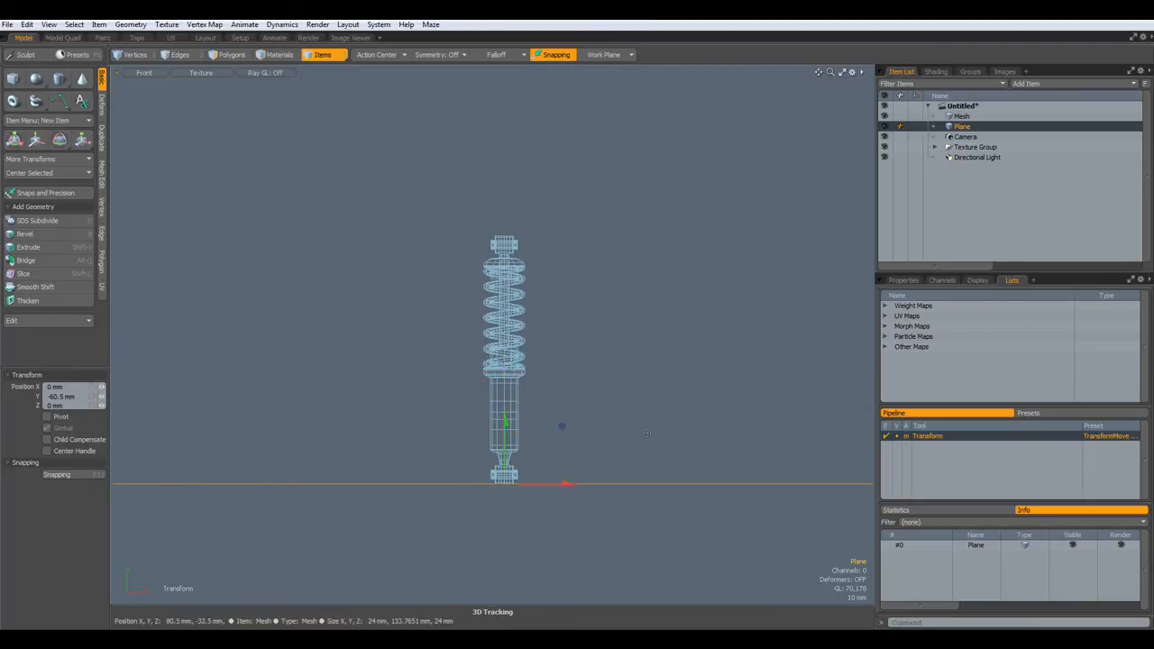
- Scale the plane uniformly to 10000% on all axes
{"action": "key", "text": "r"}
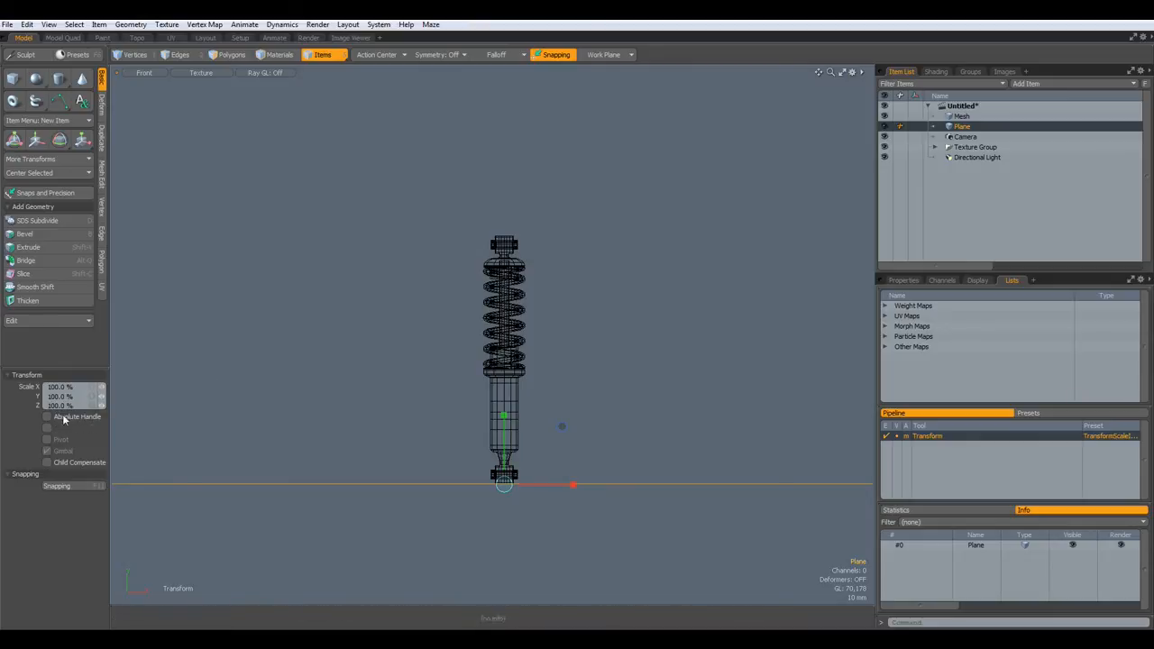
{"action": "left_click", "coordinate": [93, 388]}
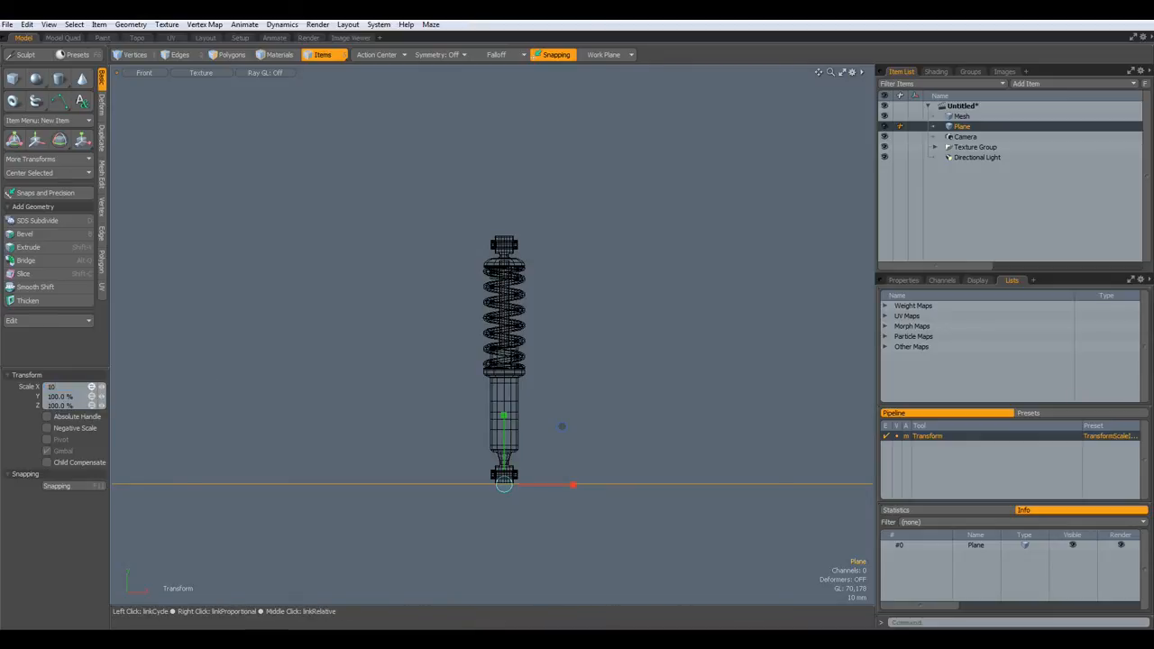
{"action": "key", "text": "Return"}
{"action": "left_click", "coordinate": [309, 39]}
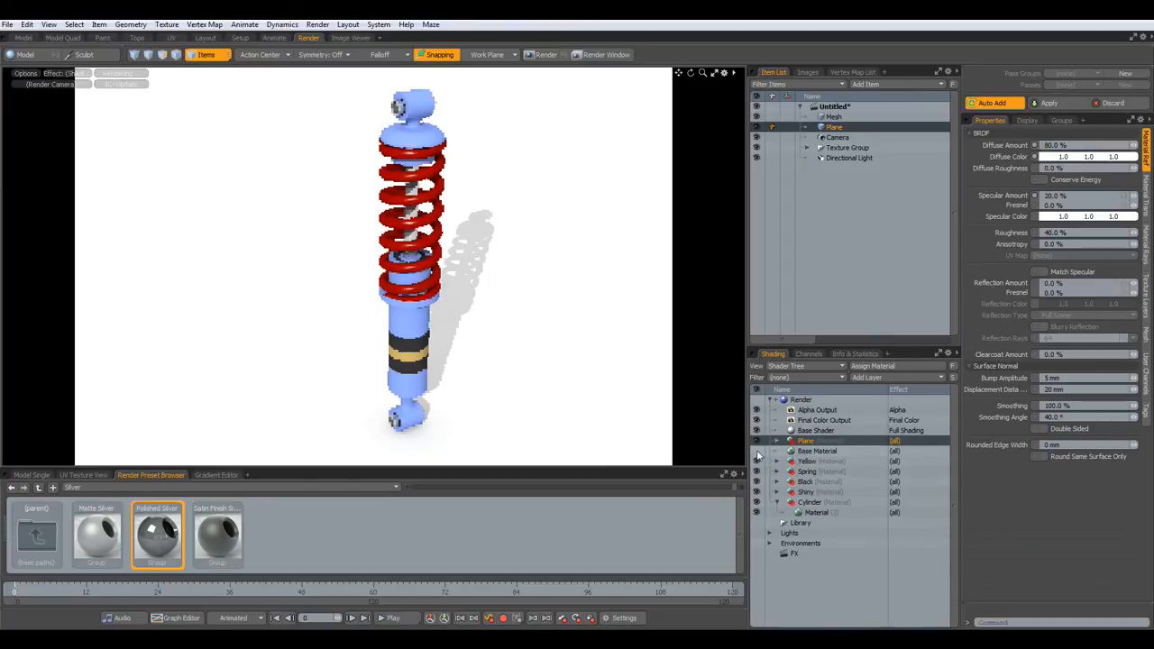
- Place the Plane material below the base material and set its diffuse to near-black 080808
{"action": "left_click_drag", "start_coordinate": [792, 446], "coordinate": [776, 456]}
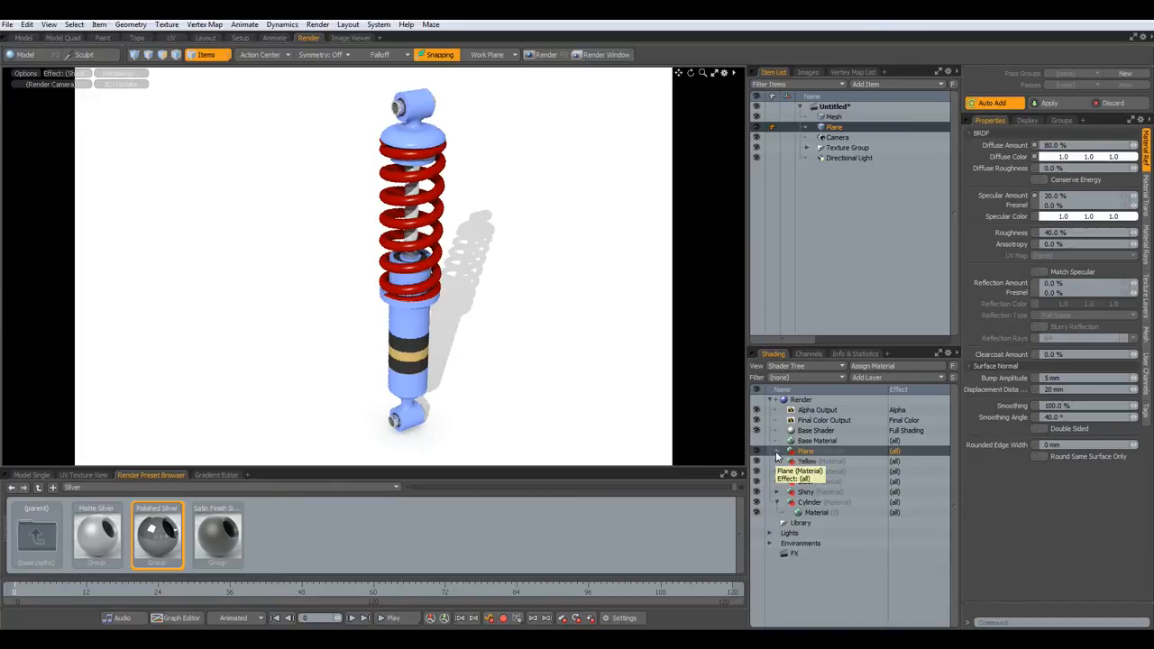
{"action": "left_click", "coordinate": [776, 452]}
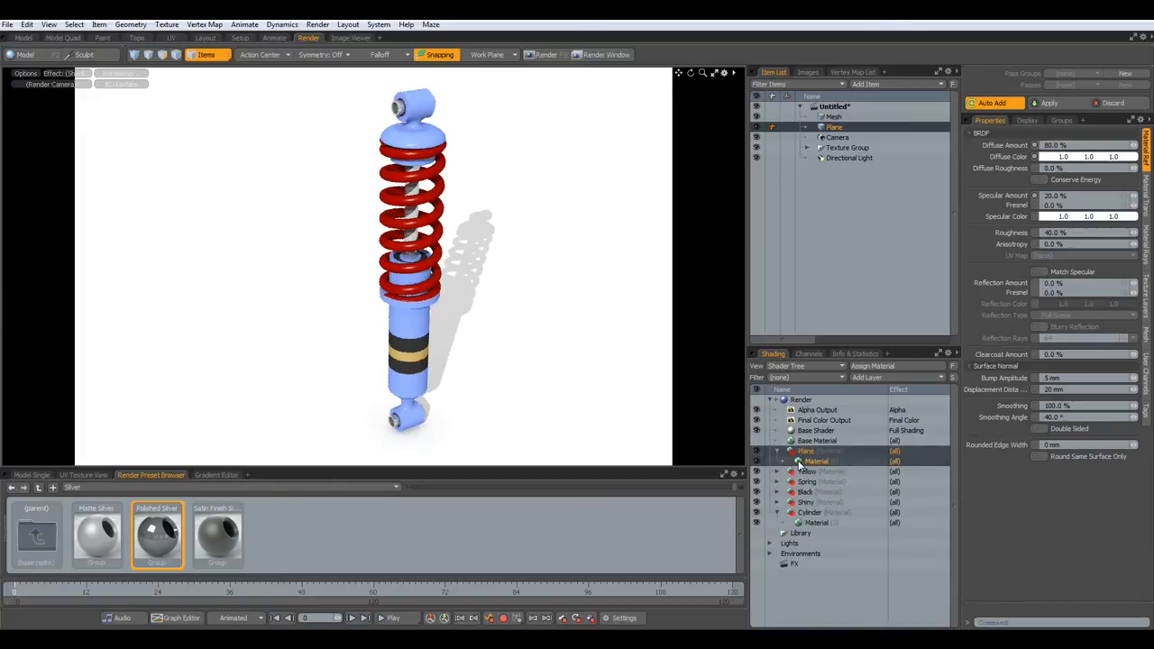
{"action": "left_click", "coordinate": [798, 462]}
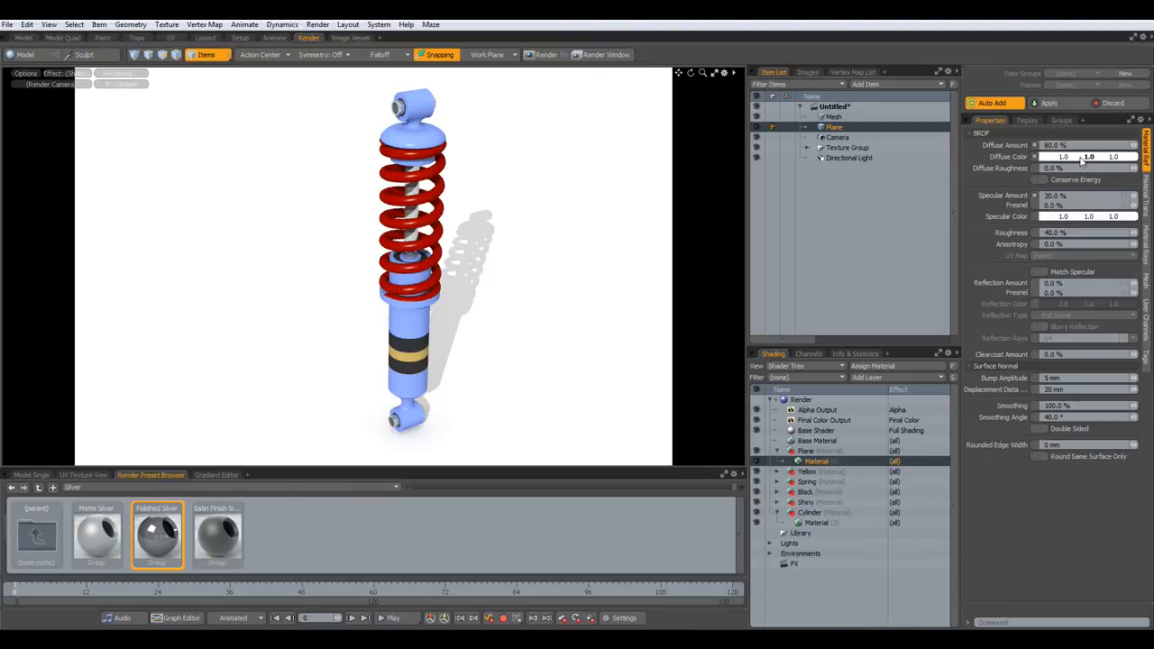
{"action": "left_click", "coordinate": [1082, 157]}
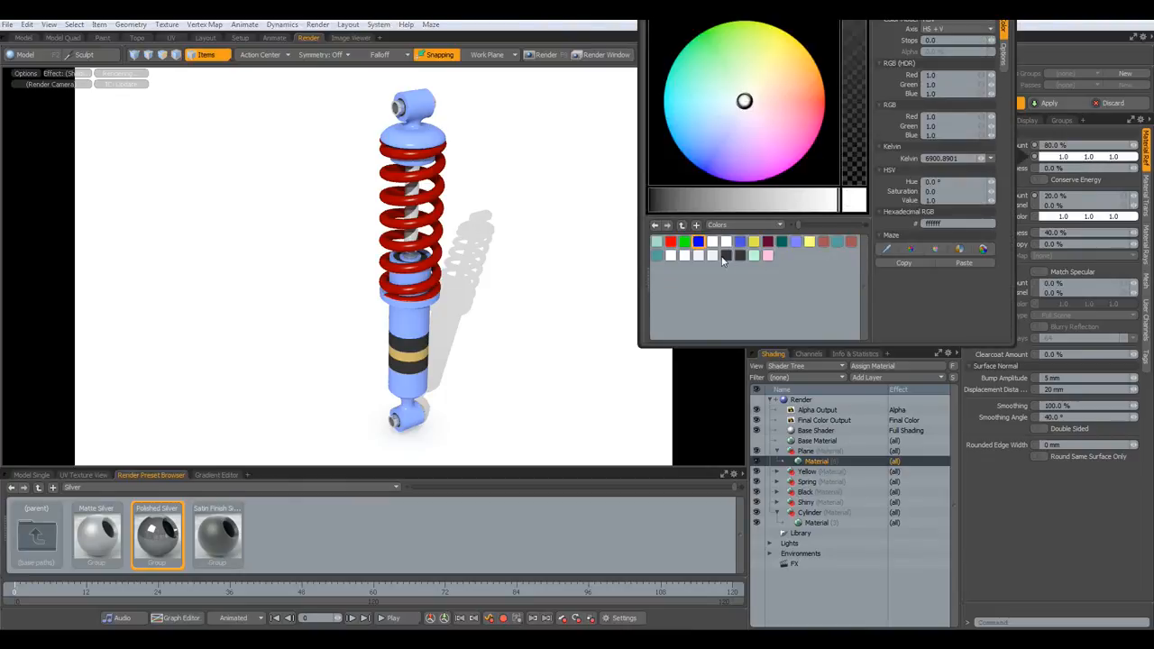
{"action": "left_click", "coordinate": [736, 256]}
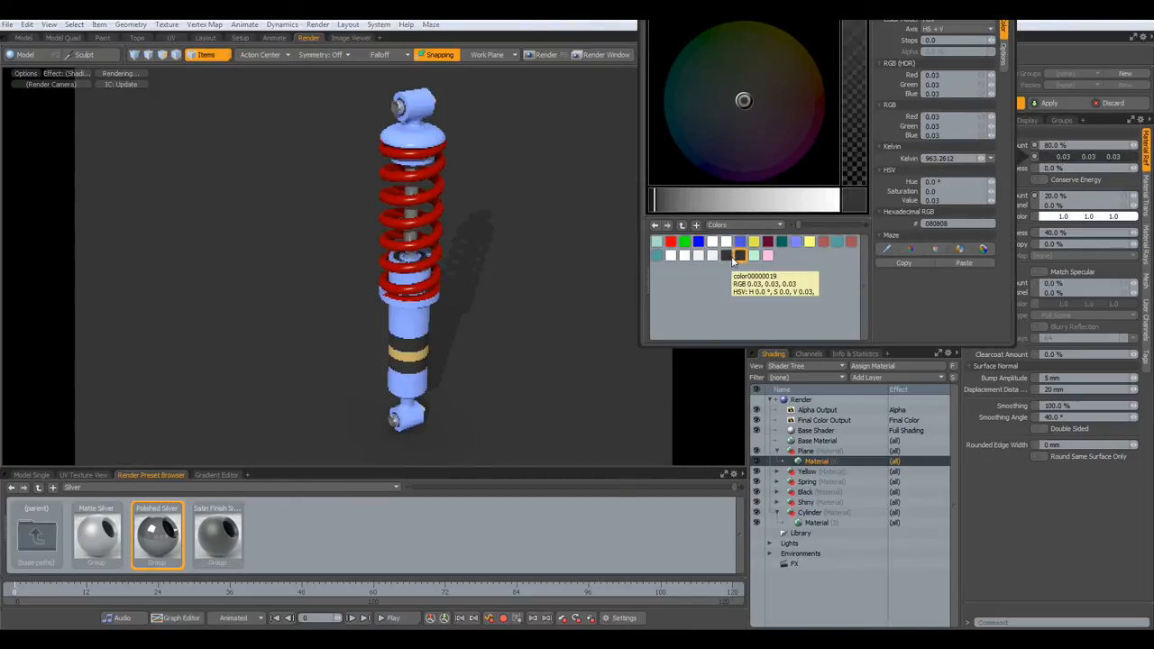
{"action": "left_click", "coordinate": [715, 372]}
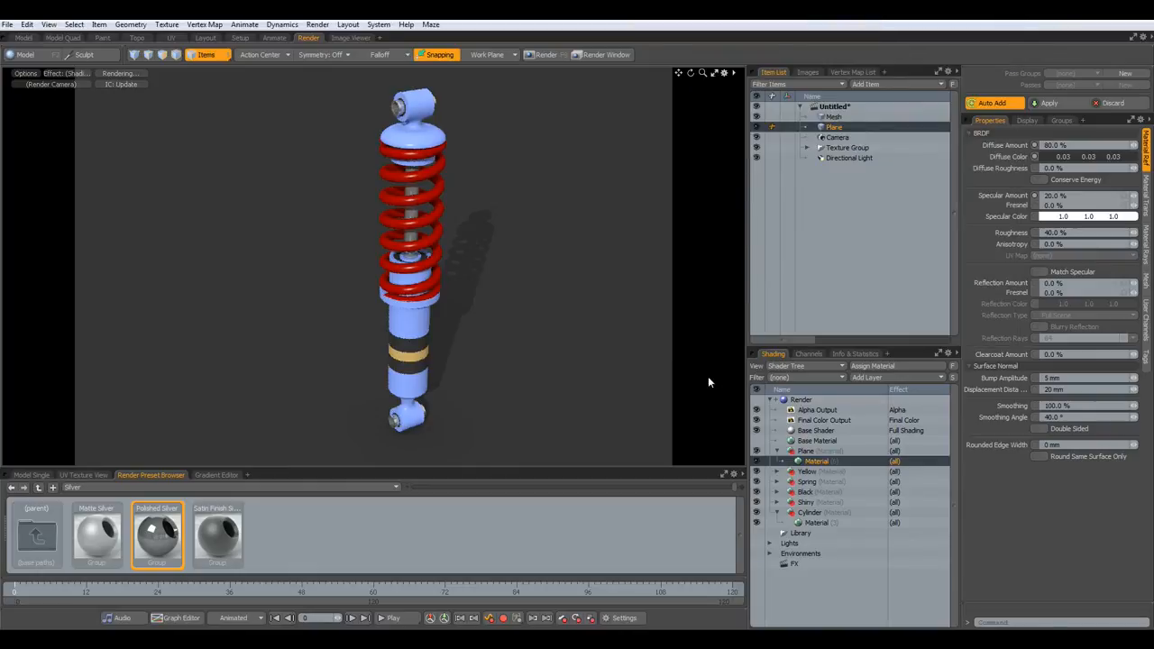
- Give the ground plane material 4% reflection and 20% Fresnel
{"action": "key", "text": "Return"}
{"action": "left_click", "coordinate": [1071, 296]}
{"action": "type", "text": "20"}
{"action": "key", "text": "Return"}
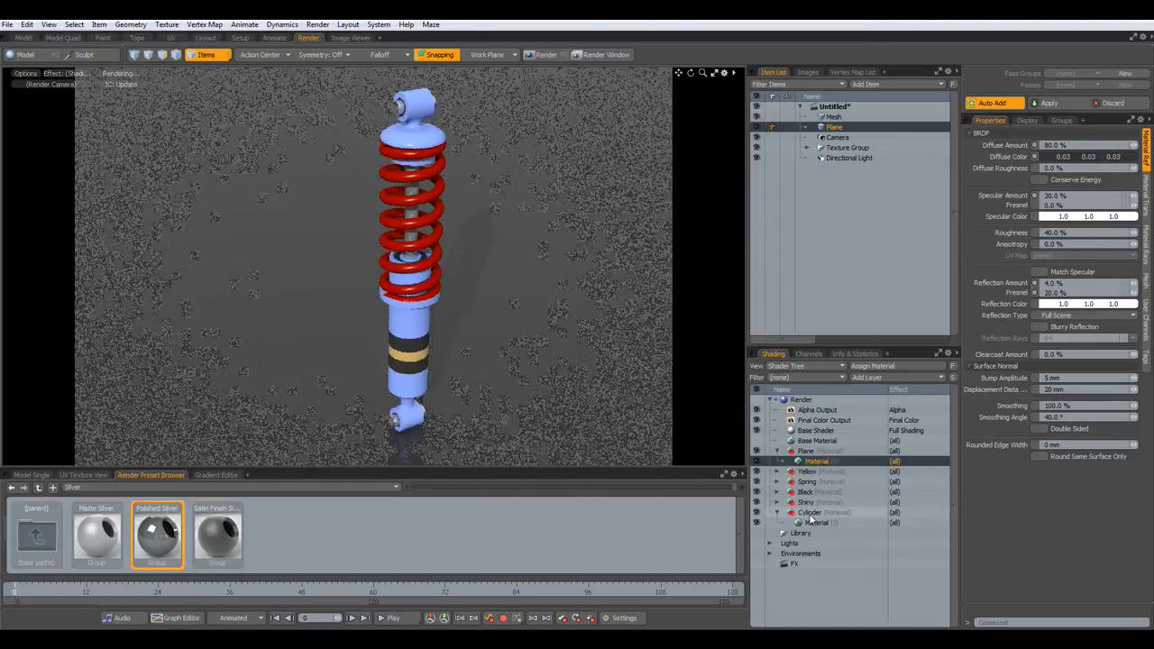
- Set the Cylinder material to 10% reflection with 30% Fresnel
{"action": "left_click", "coordinate": [808, 513]}
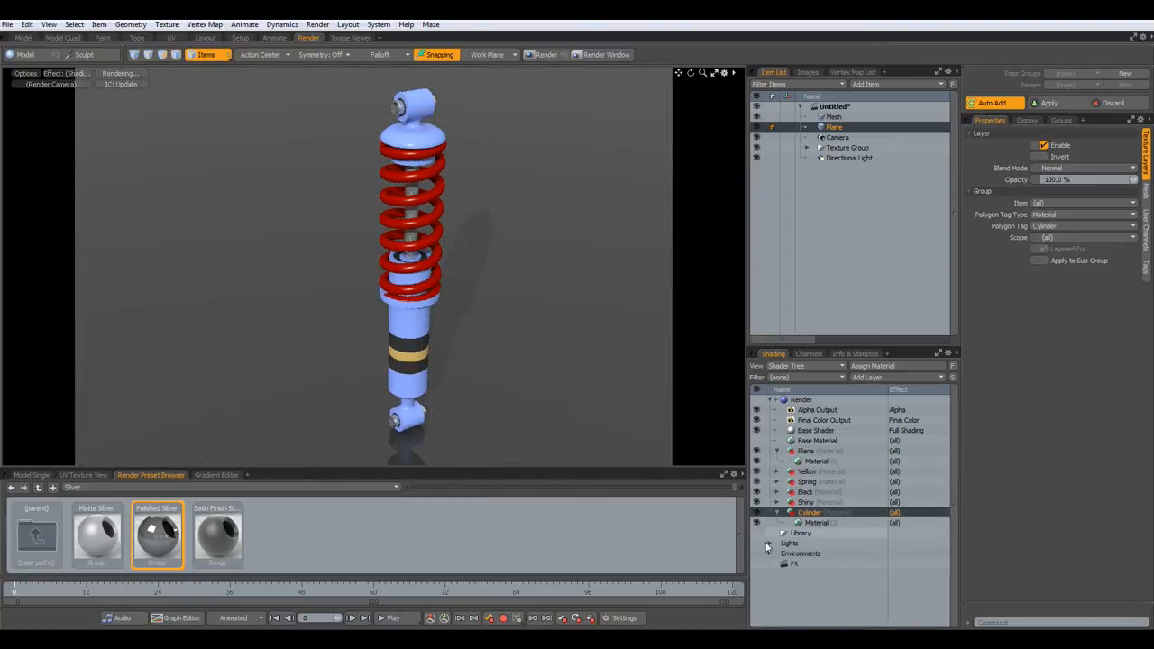
{"action": "left_click", "coordinate": [808, 523]}
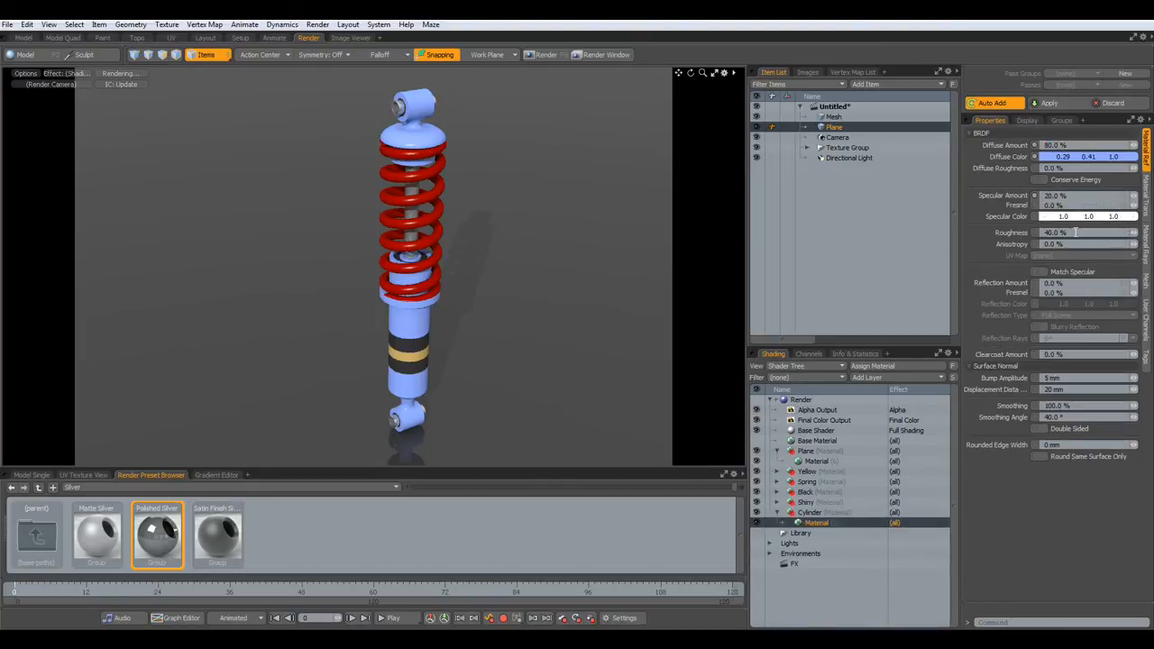
{"action": "left_click", "coordinate": [1066, 283]}
{"action": "key", "text": "Tab"}
{"action": "type", "text": "30"}
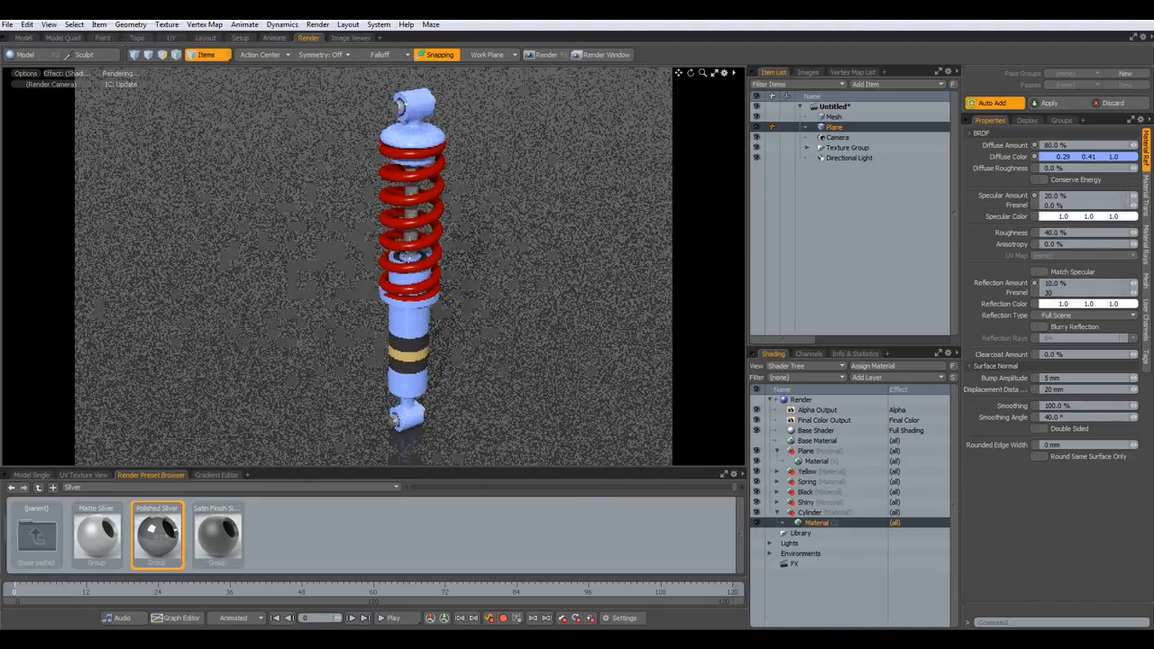
{"action": "key", "text": "Return"}
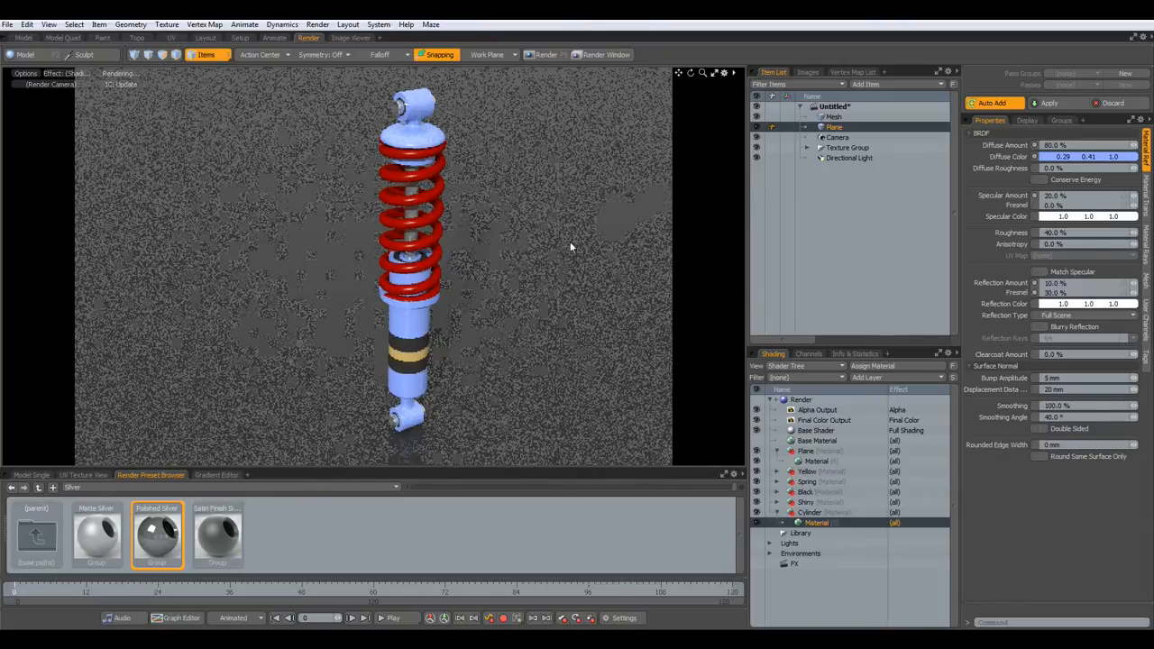
- Set the Spring material to 10% reflection with 30% Fresnel
{"action": "left_click", "coordinate": [778, 482]}
{"action": "left_click", "coordinate": [813, 492]}
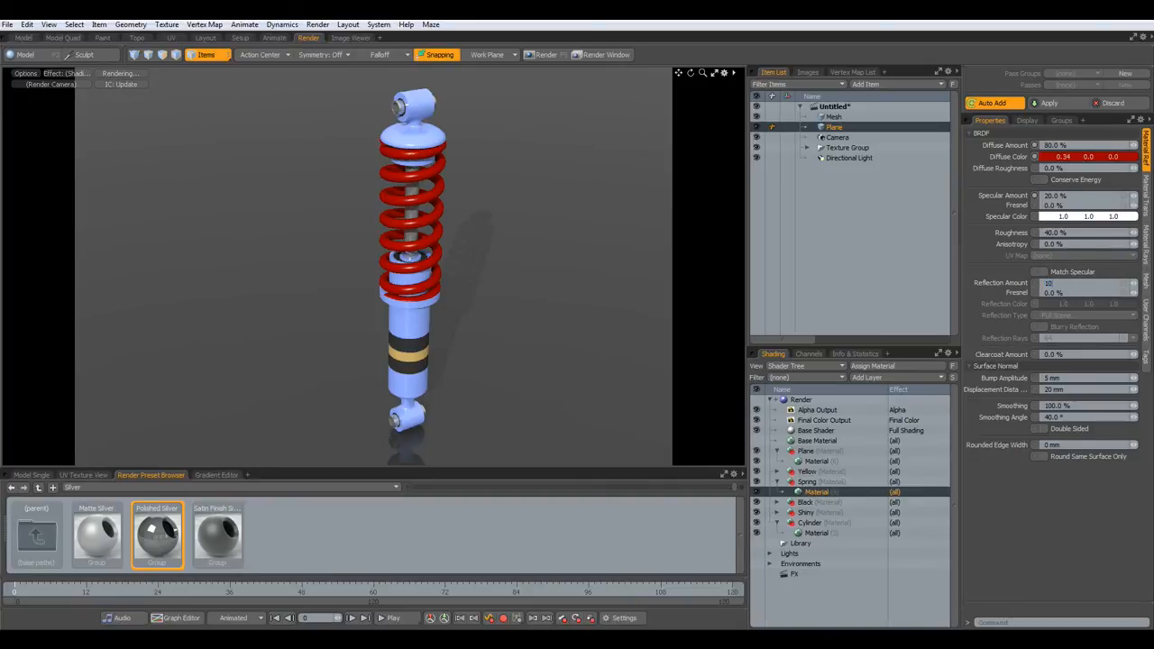
{"action": "key", "text": "Tab"}
{"action": "type", "text": "30"}
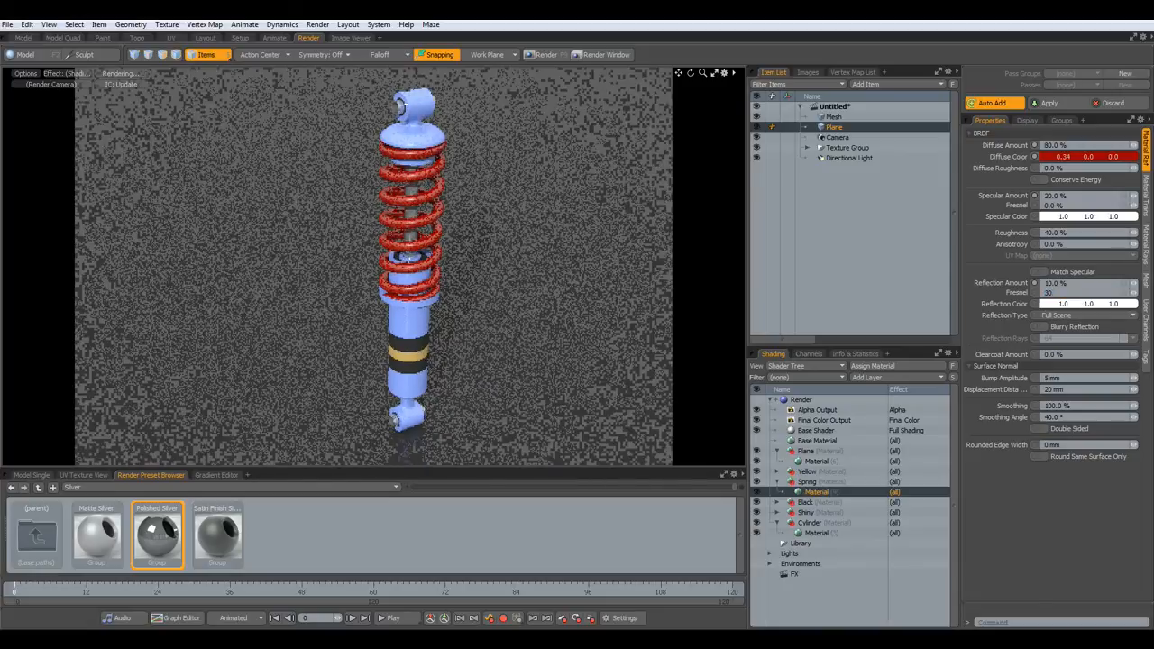
{"action": "key", "text": "Return"}
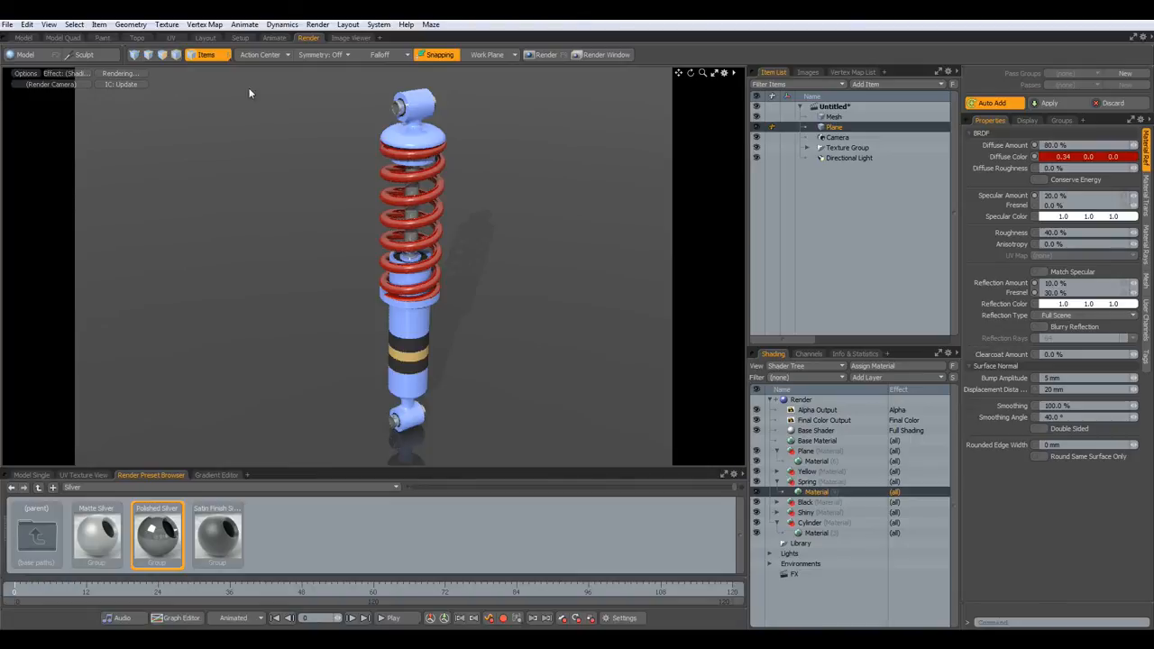
- Load the Cyc BG With Lights 01 environment preset and preview the lit scene in Render
{"action": "left_click", "coordinate": [206, 38]}
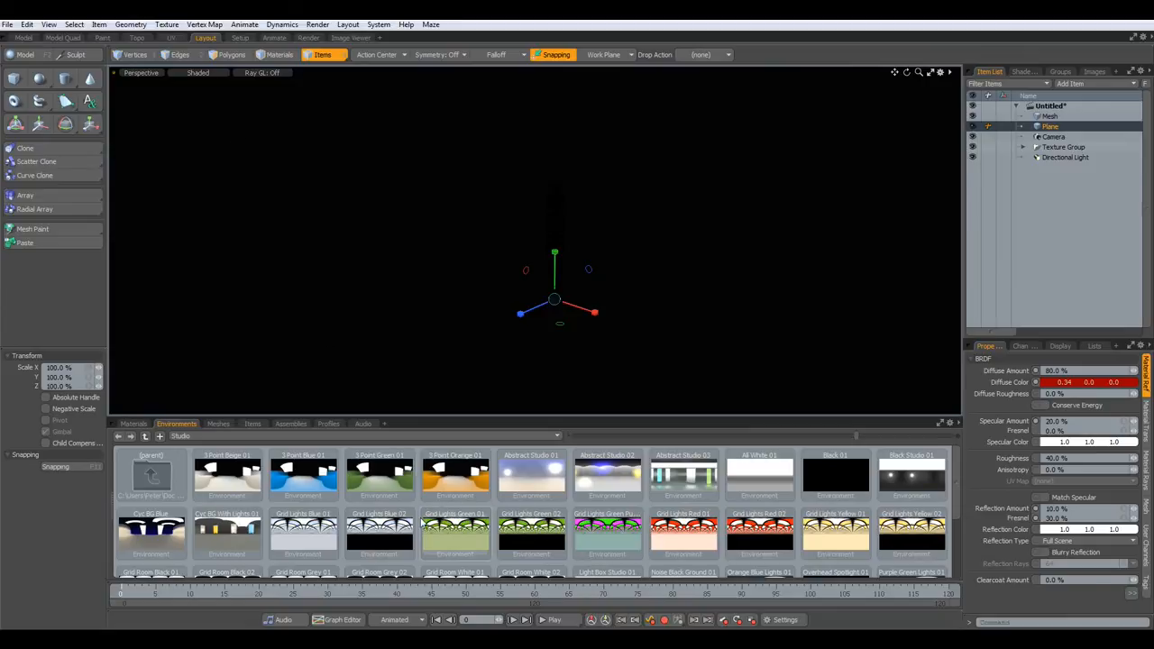
{"action": "scroll", "coordinate": [419, 516], "scroll_direction": "down", "scroll_amount": 3}
{"action": "scroll", "coordinate": [417, 523], "scroll_direction": "up", "scroll_amount": 2}
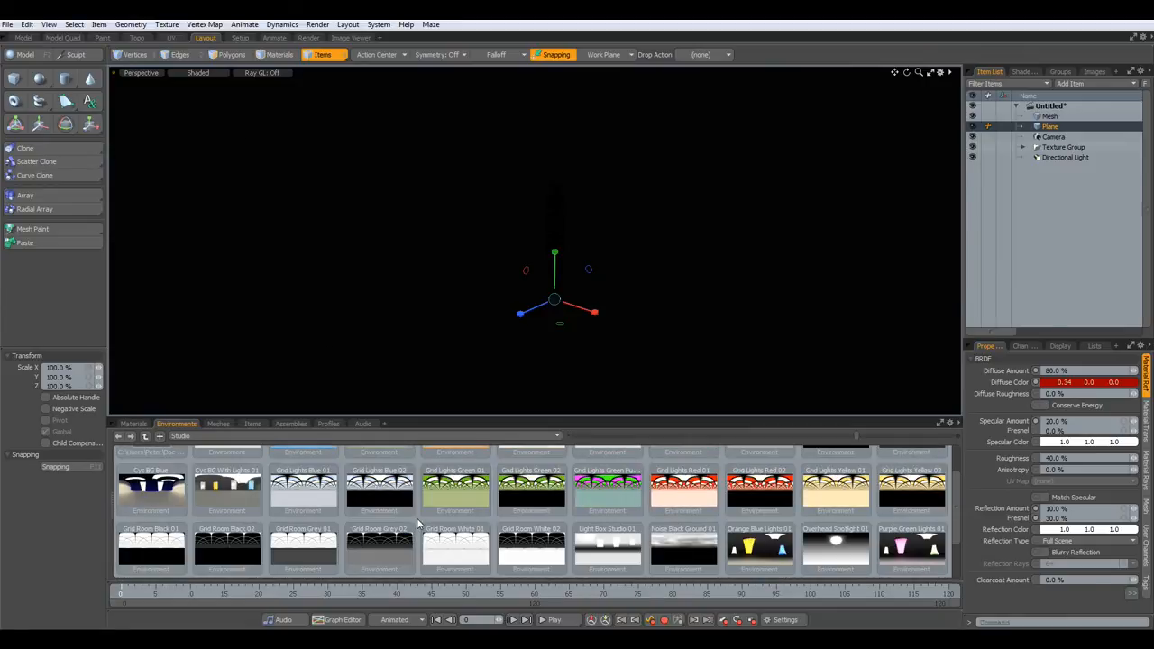
{"action": "double_click", "coordinate": [226, 489]}
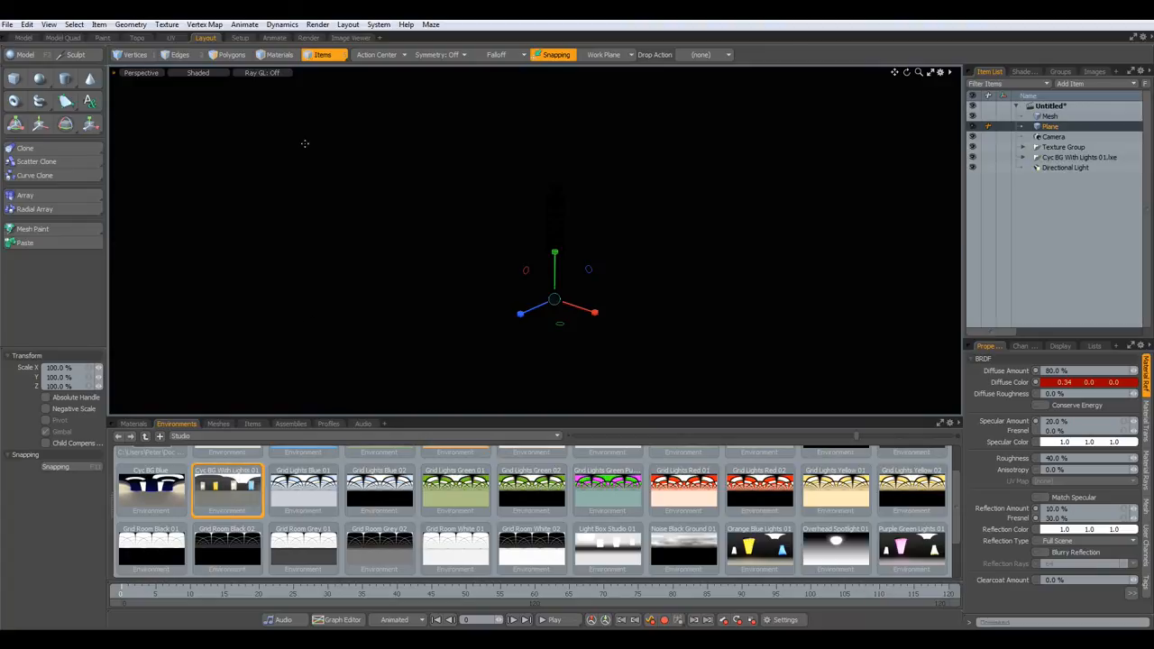
{"action": "left_click", "coordinate": [307, 38]}
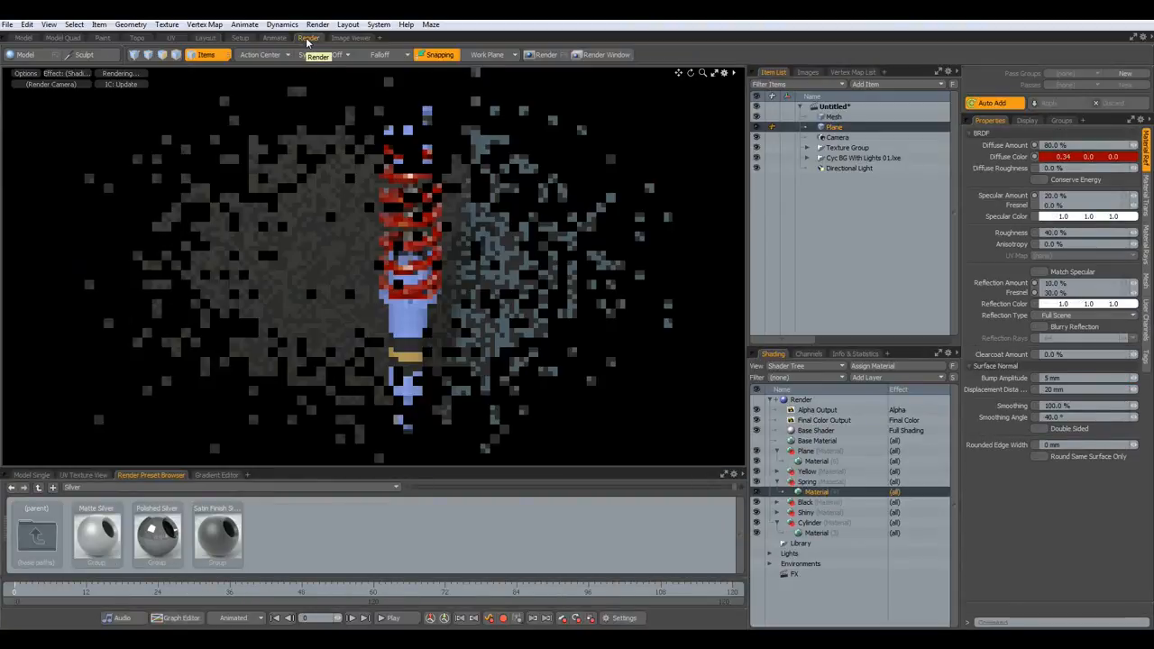
{"action": "left_click_drag", "start_coordinate": [510, 269], "coordinate": [484, 278], "text": "alt"}
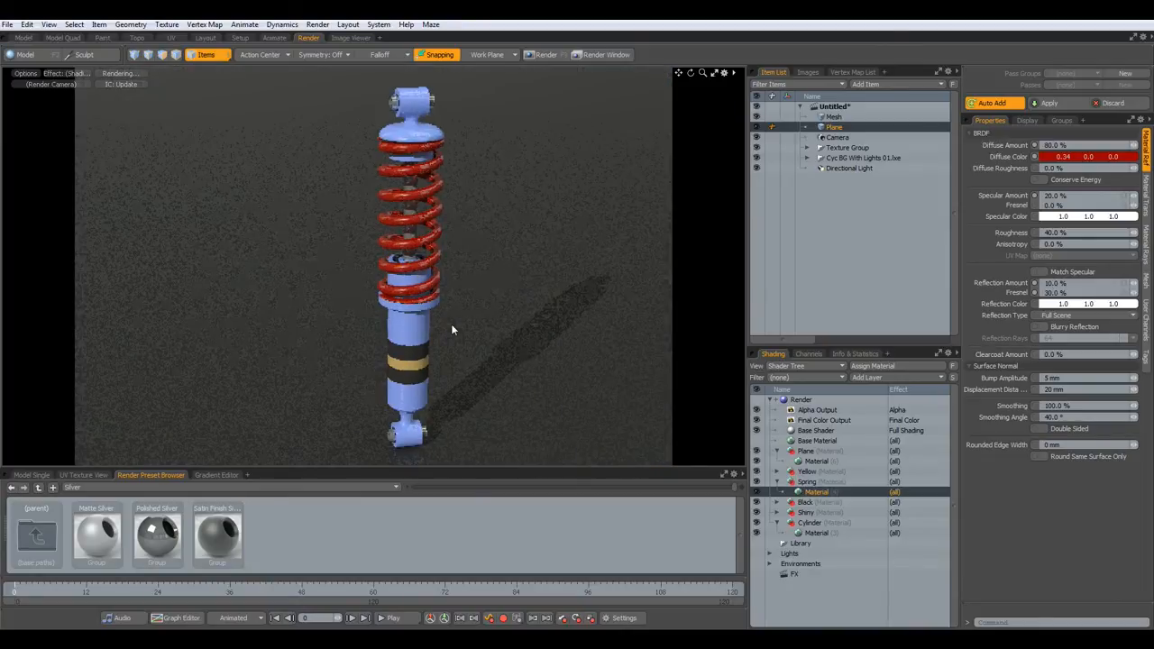
- Instance-clone the shock absorber Mesh three times, spaced 41 mm apart to the right
{"action": "left_click", "coordinate": [24, 38]}
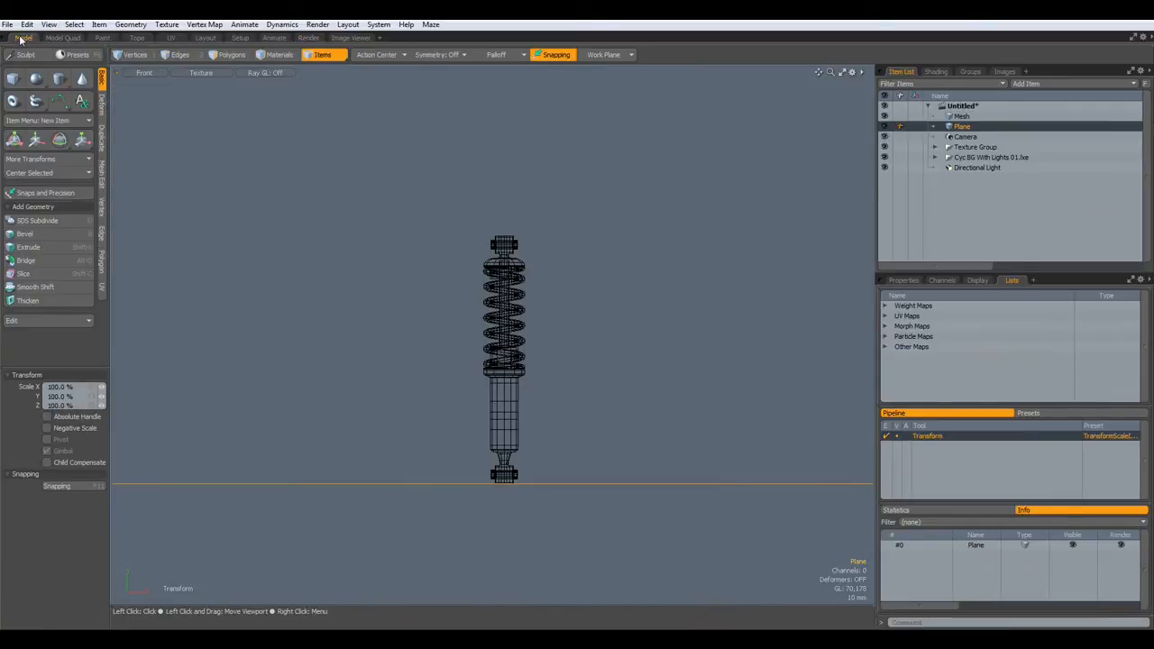
{"action": "left_click", "coordinate": [961, 116]}
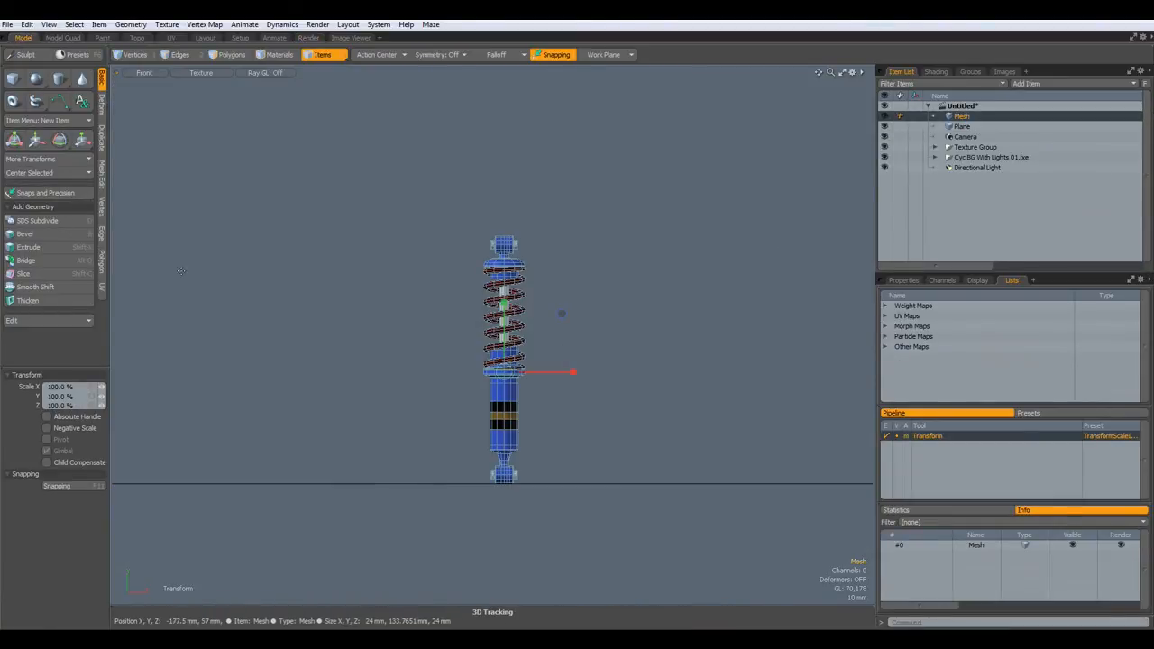
{"action": "key", "text": "3"}
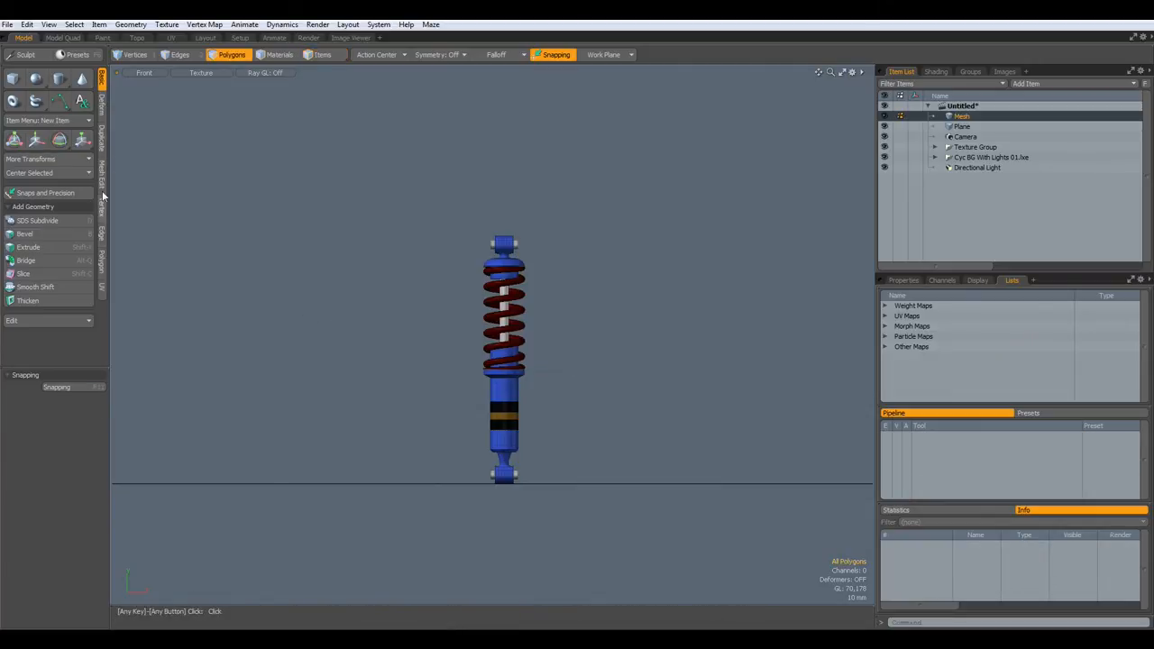
{"action": "left_click", "coordinate": [102, 138]}
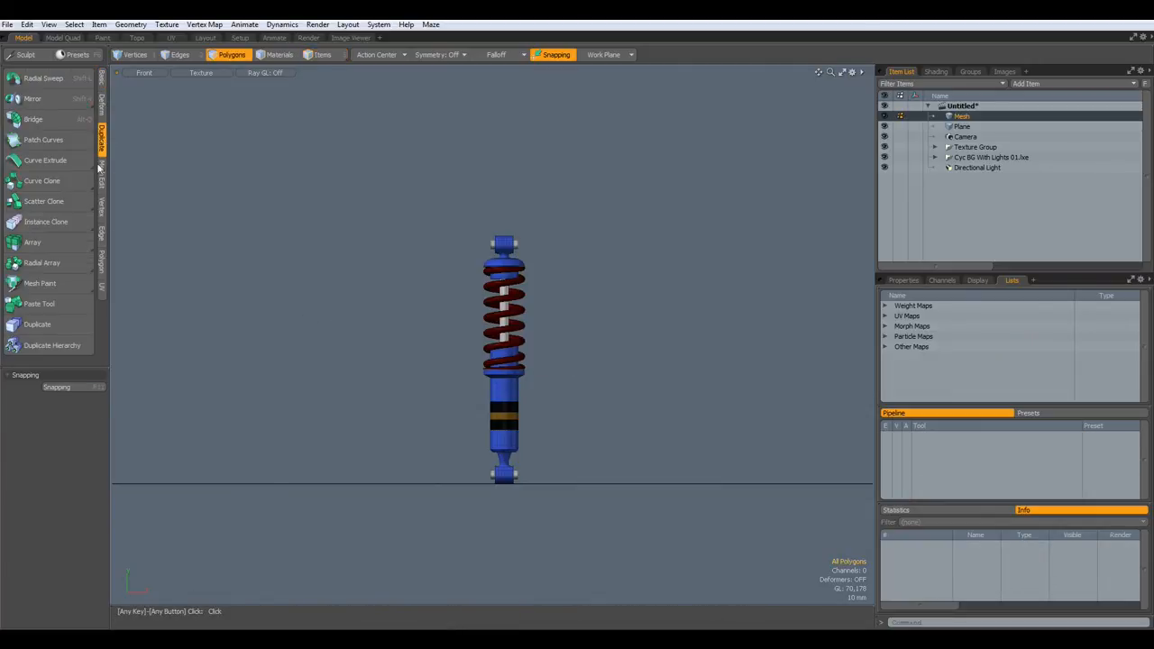
{"action": "left_click", "coordinate": [47, 223]}
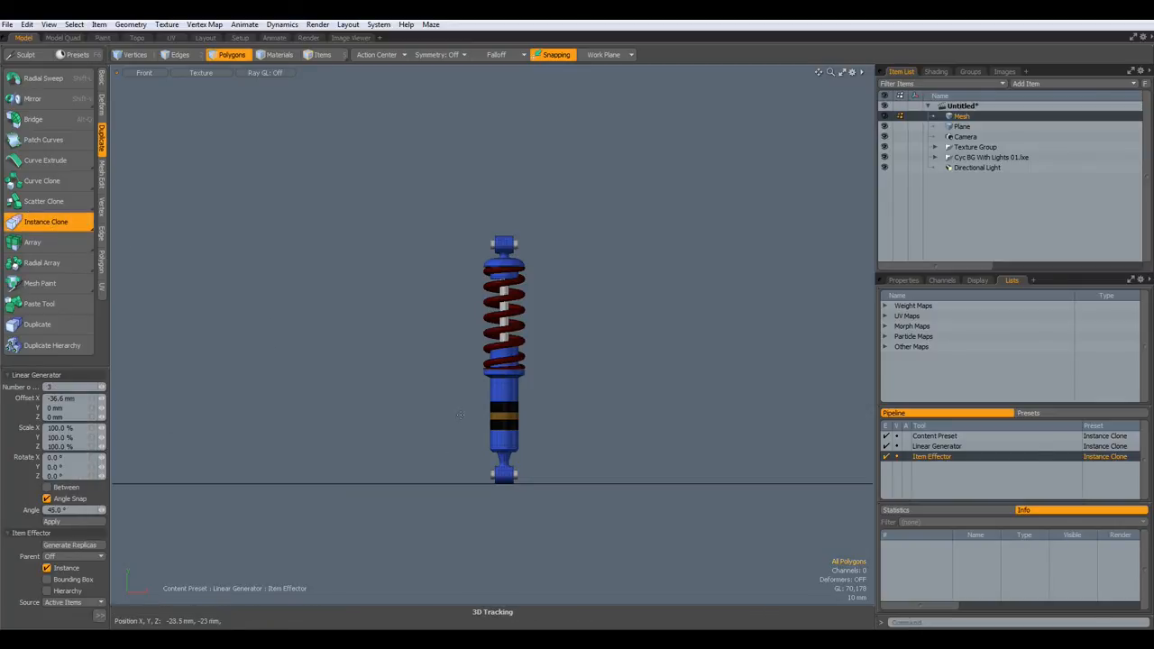
{"action": "left_click", "coordinate": [414, 409]}
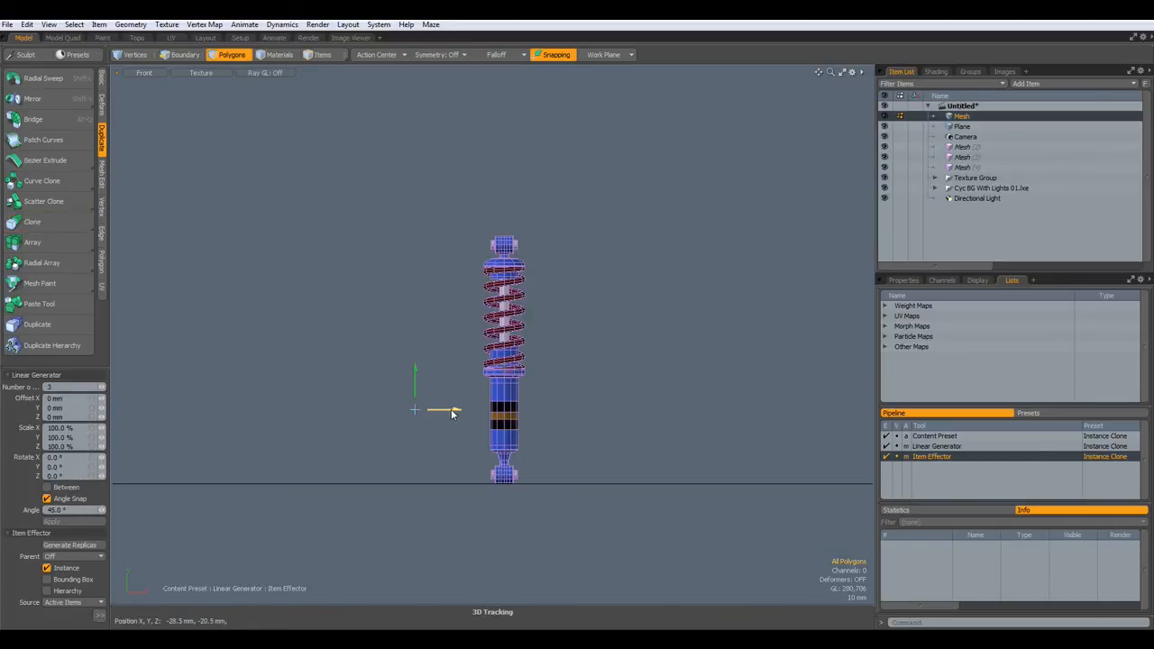
{"action": "left_click_drag", "start_coordinate": [455, 412], "coordinate": [566, 409]}
{"action": "key", "text": "space"}
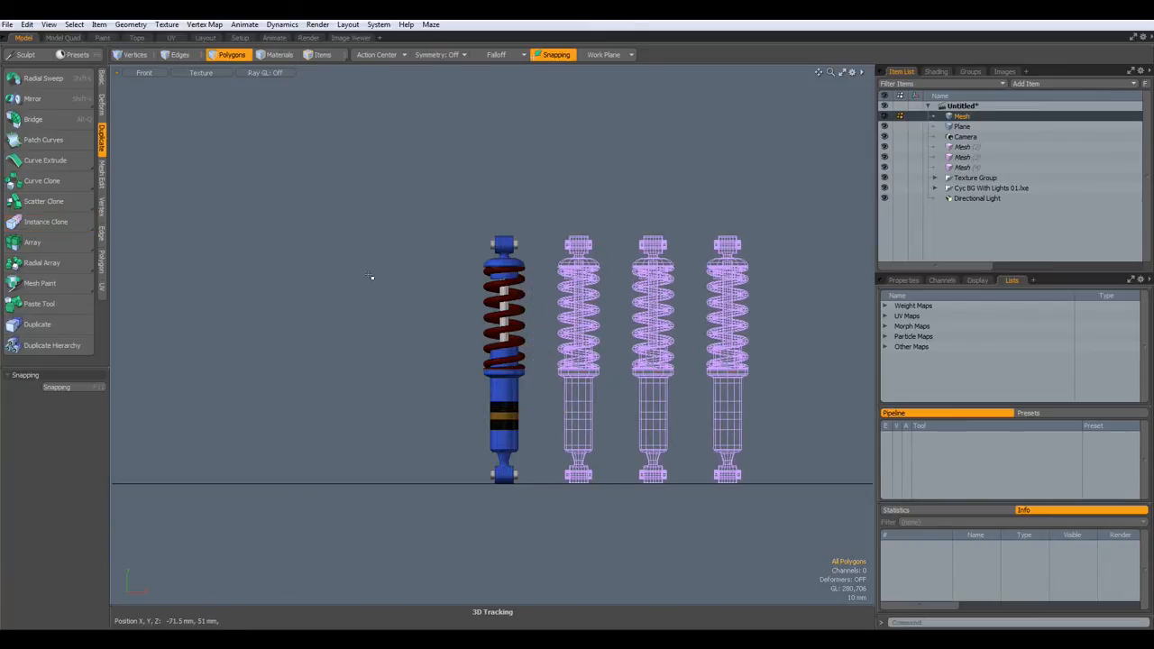
- Frame all four absorbers, set the render Frame Height to 888 (1332 × 888), and render with F9
{"action": "left_click", "coordinate": [311, 39]}
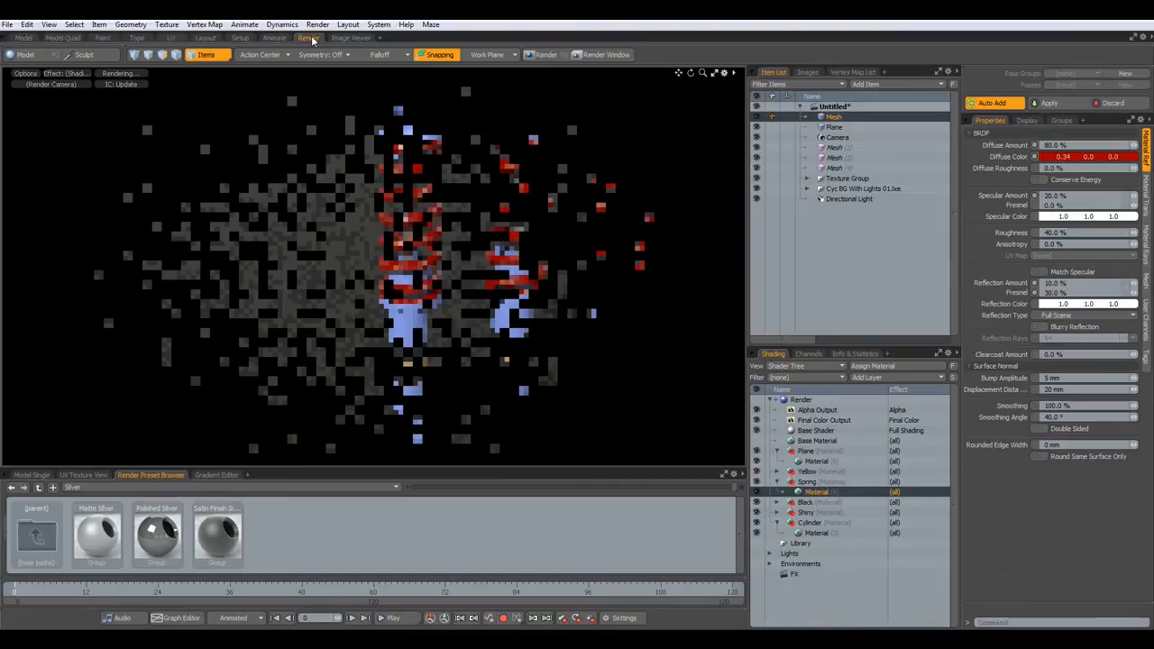
{"action": "left_click_drag", "start_coordinate": [553, 338], "coordinate": [484, 343], "text": "alt"}
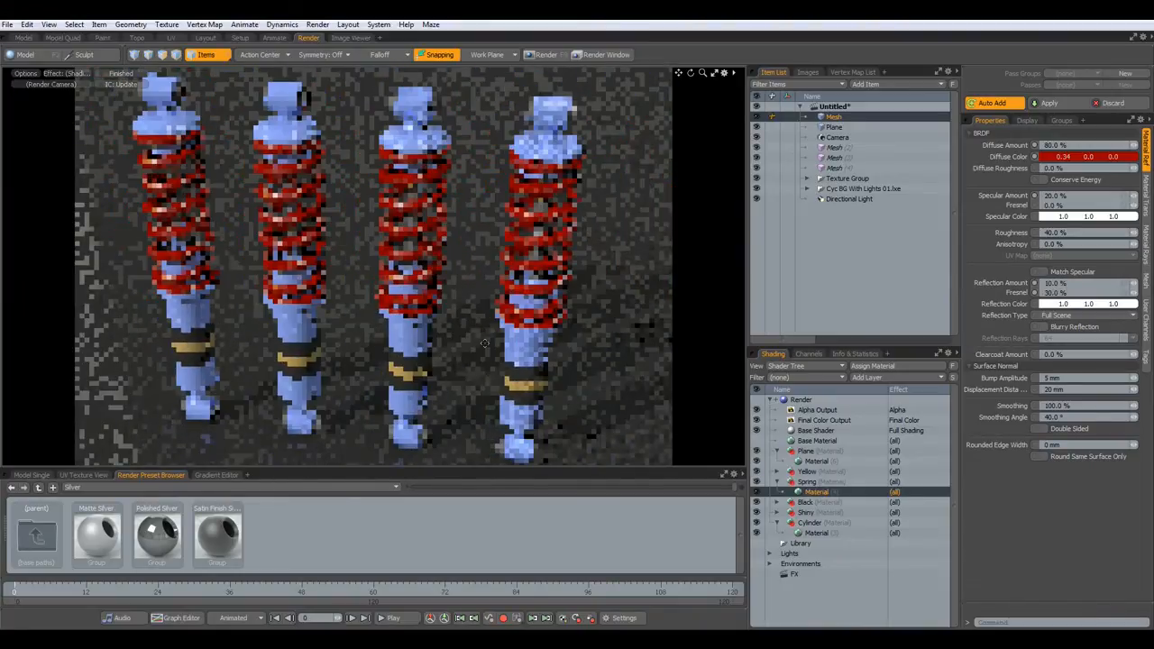
{"action": "left_click", "coordinate": [803, 400]}
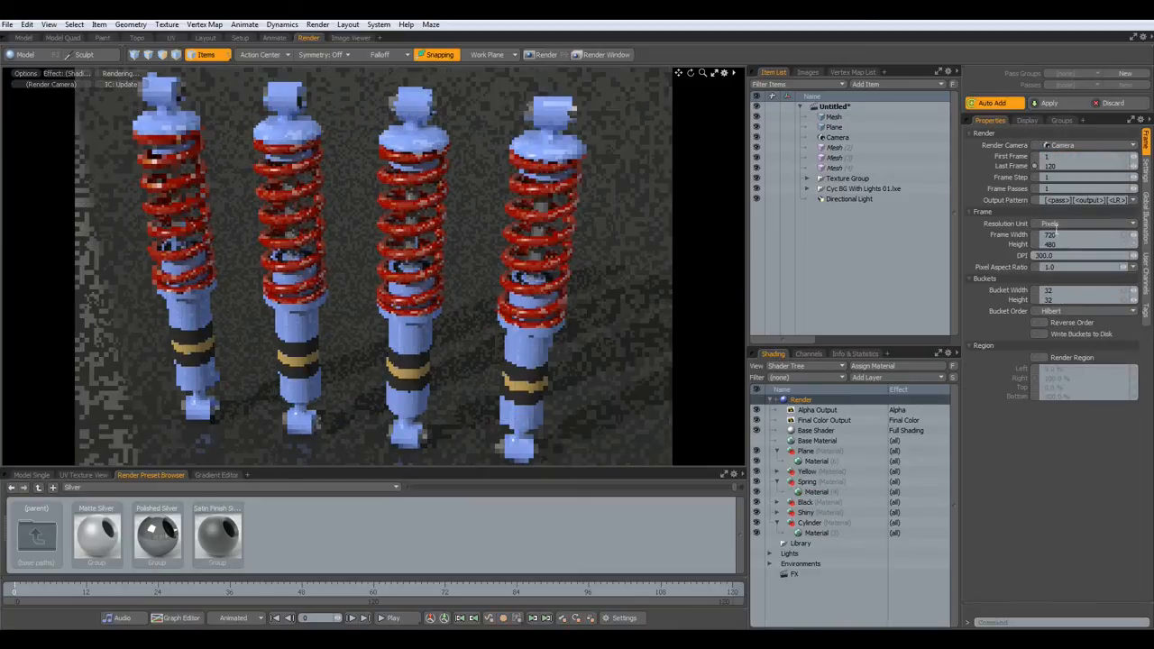
{"action": "left_click", "coordinate": [1064, 243]}
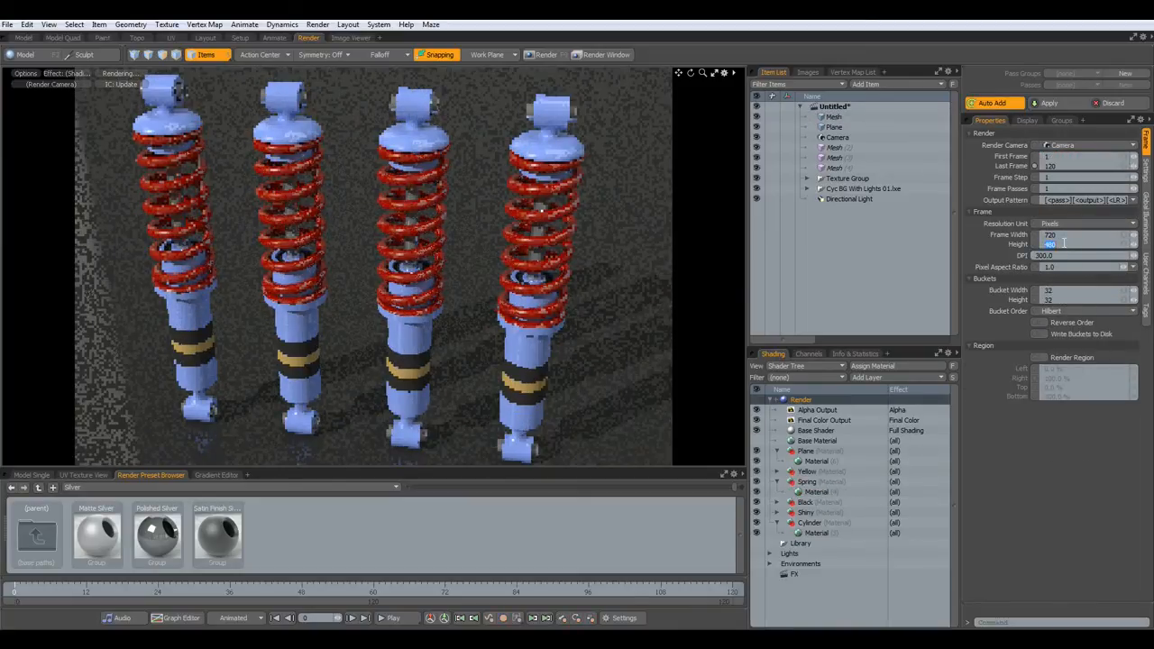
{"action": "type", "text": "888"}
{"action": "key", "text": "Return"}
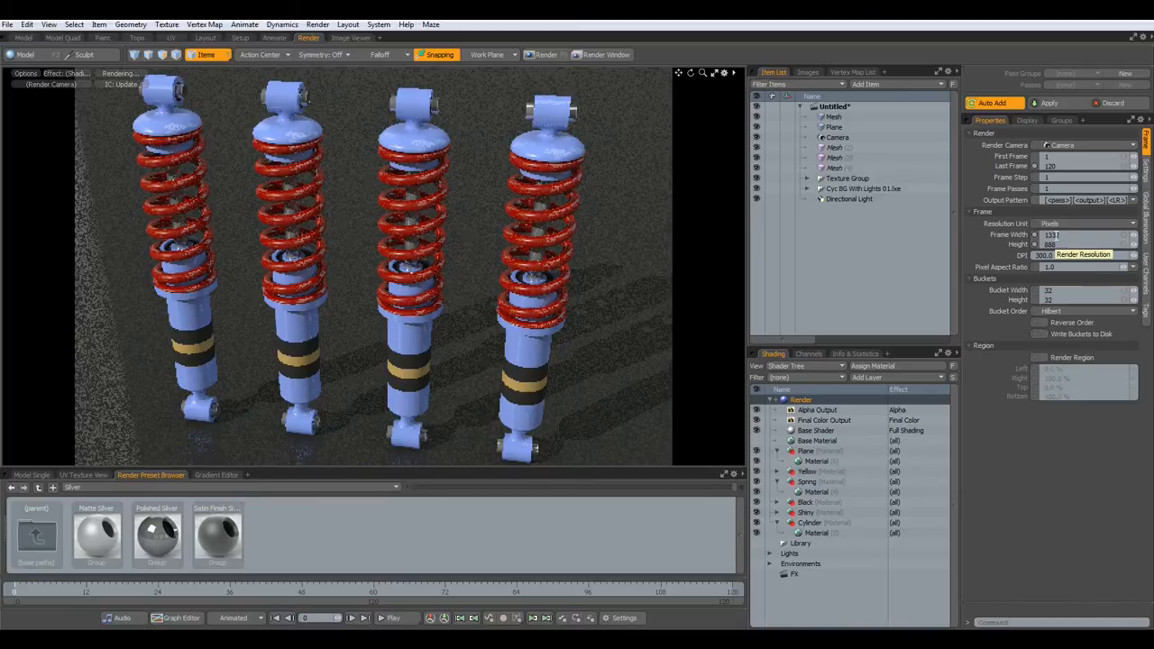
{"action": "key", "text": "F9"}
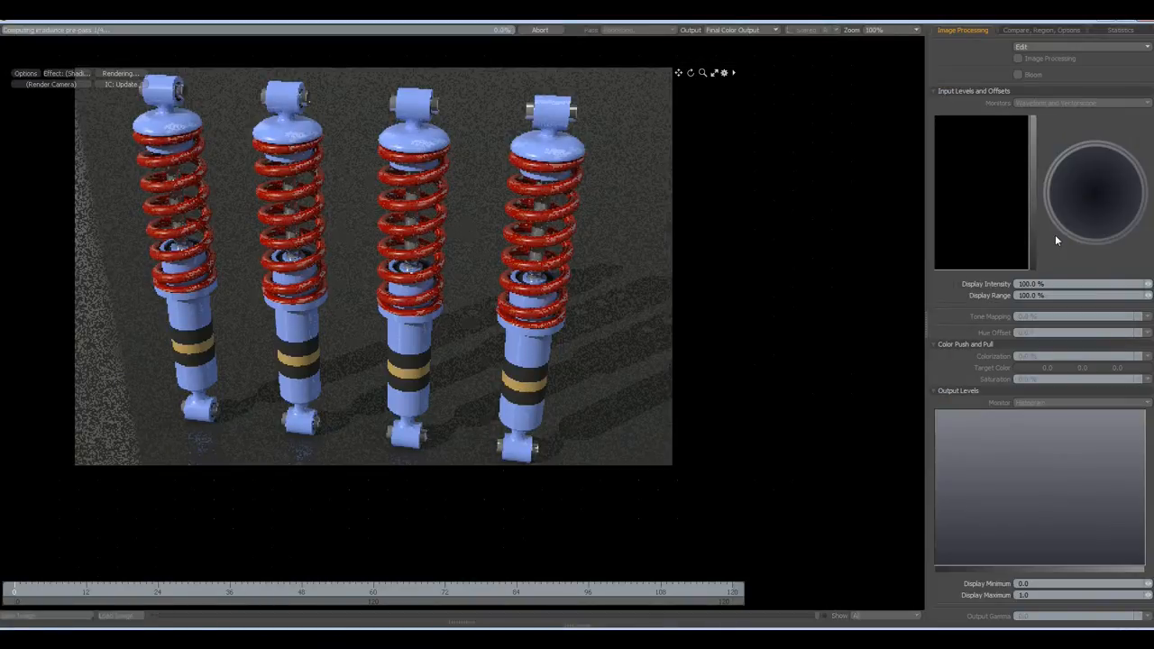